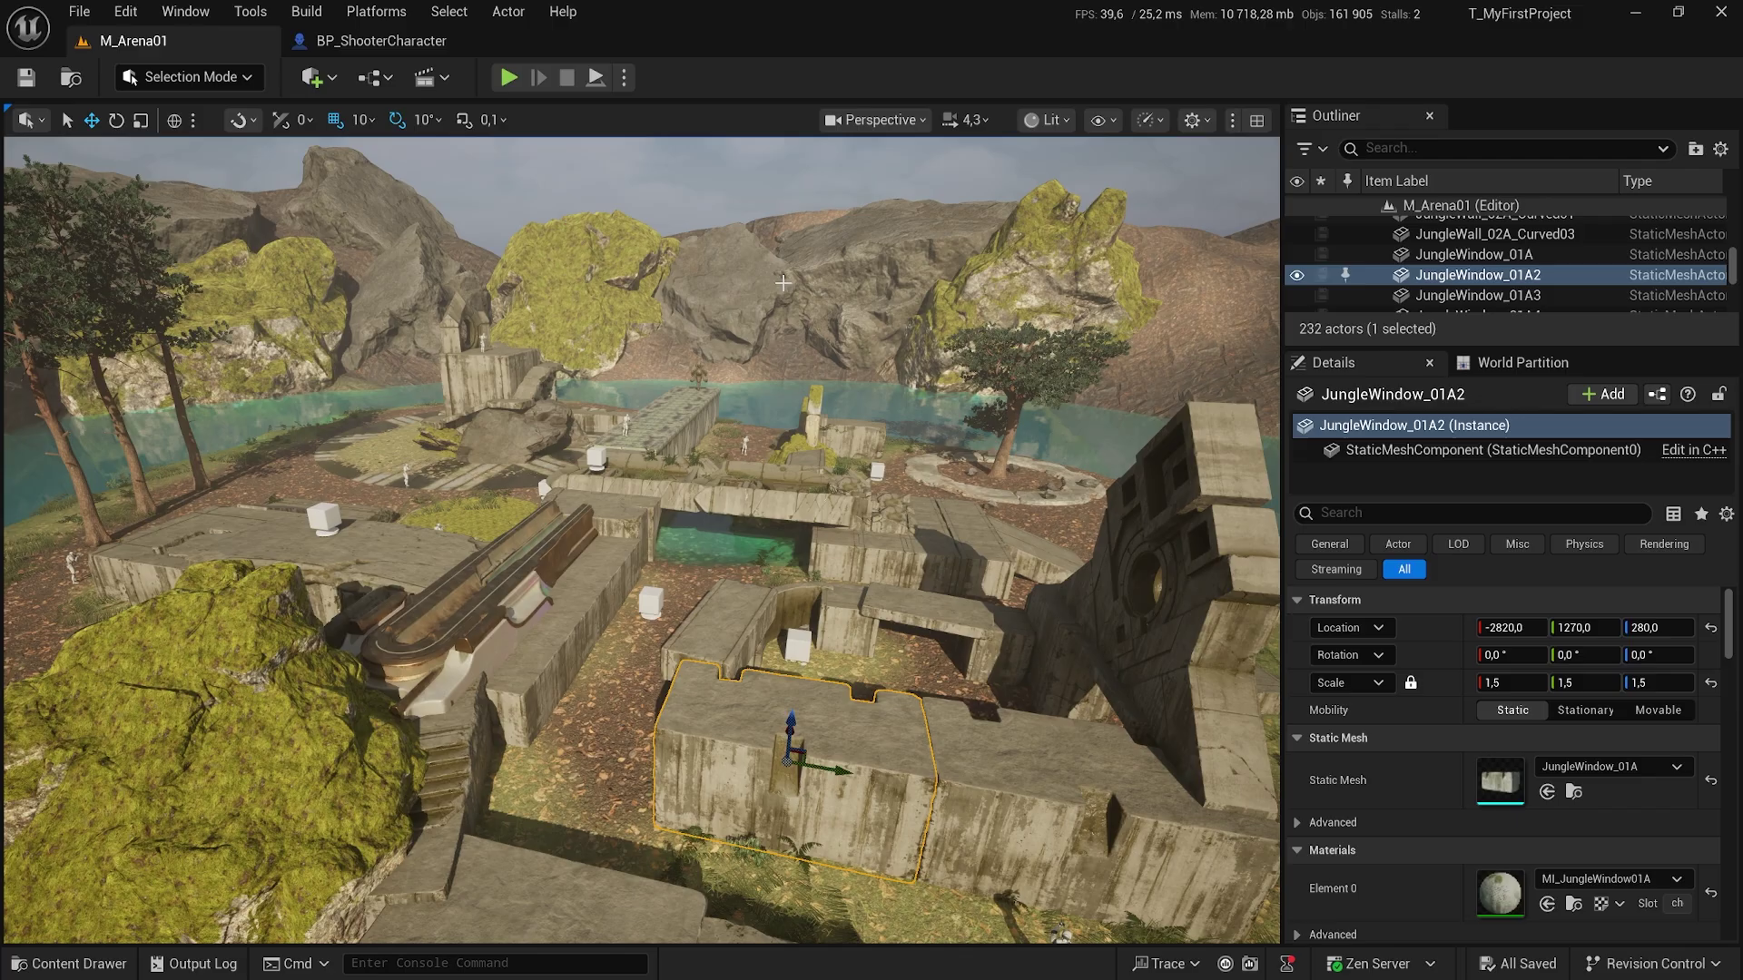
# Open the project's Maps & Modes settings and set the Game Default Map to M_Arena01.
pyautogui.click(123, 13)
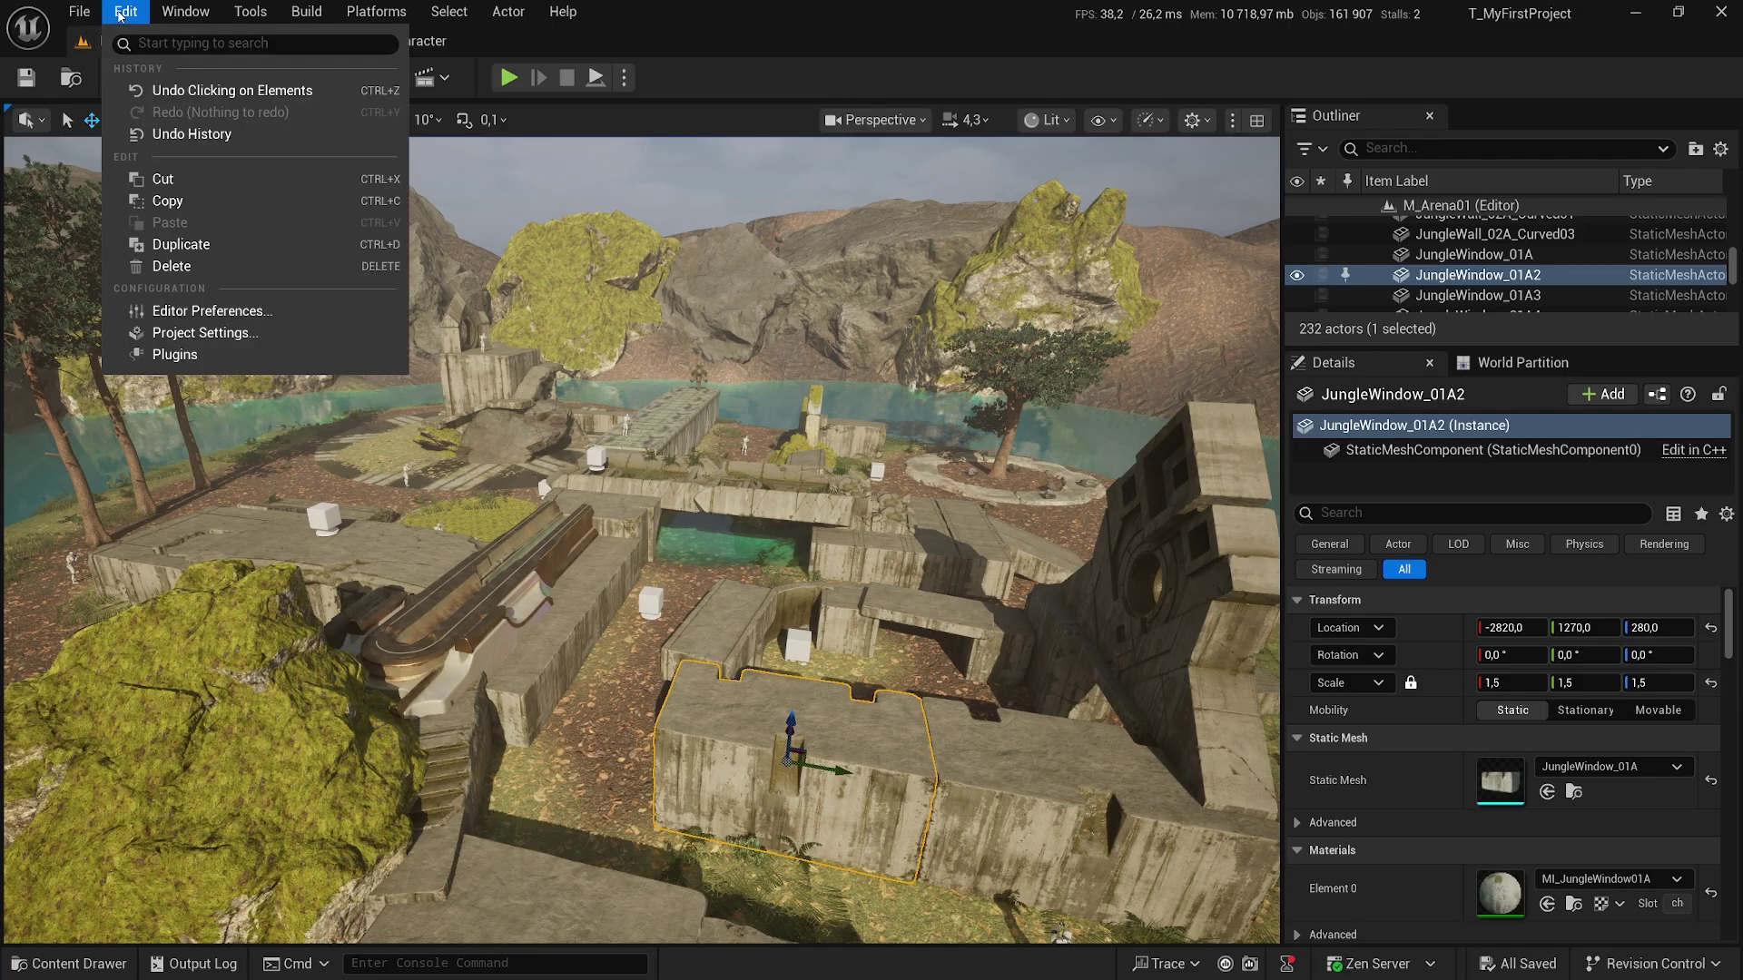
pyautogui.click(210, 335)
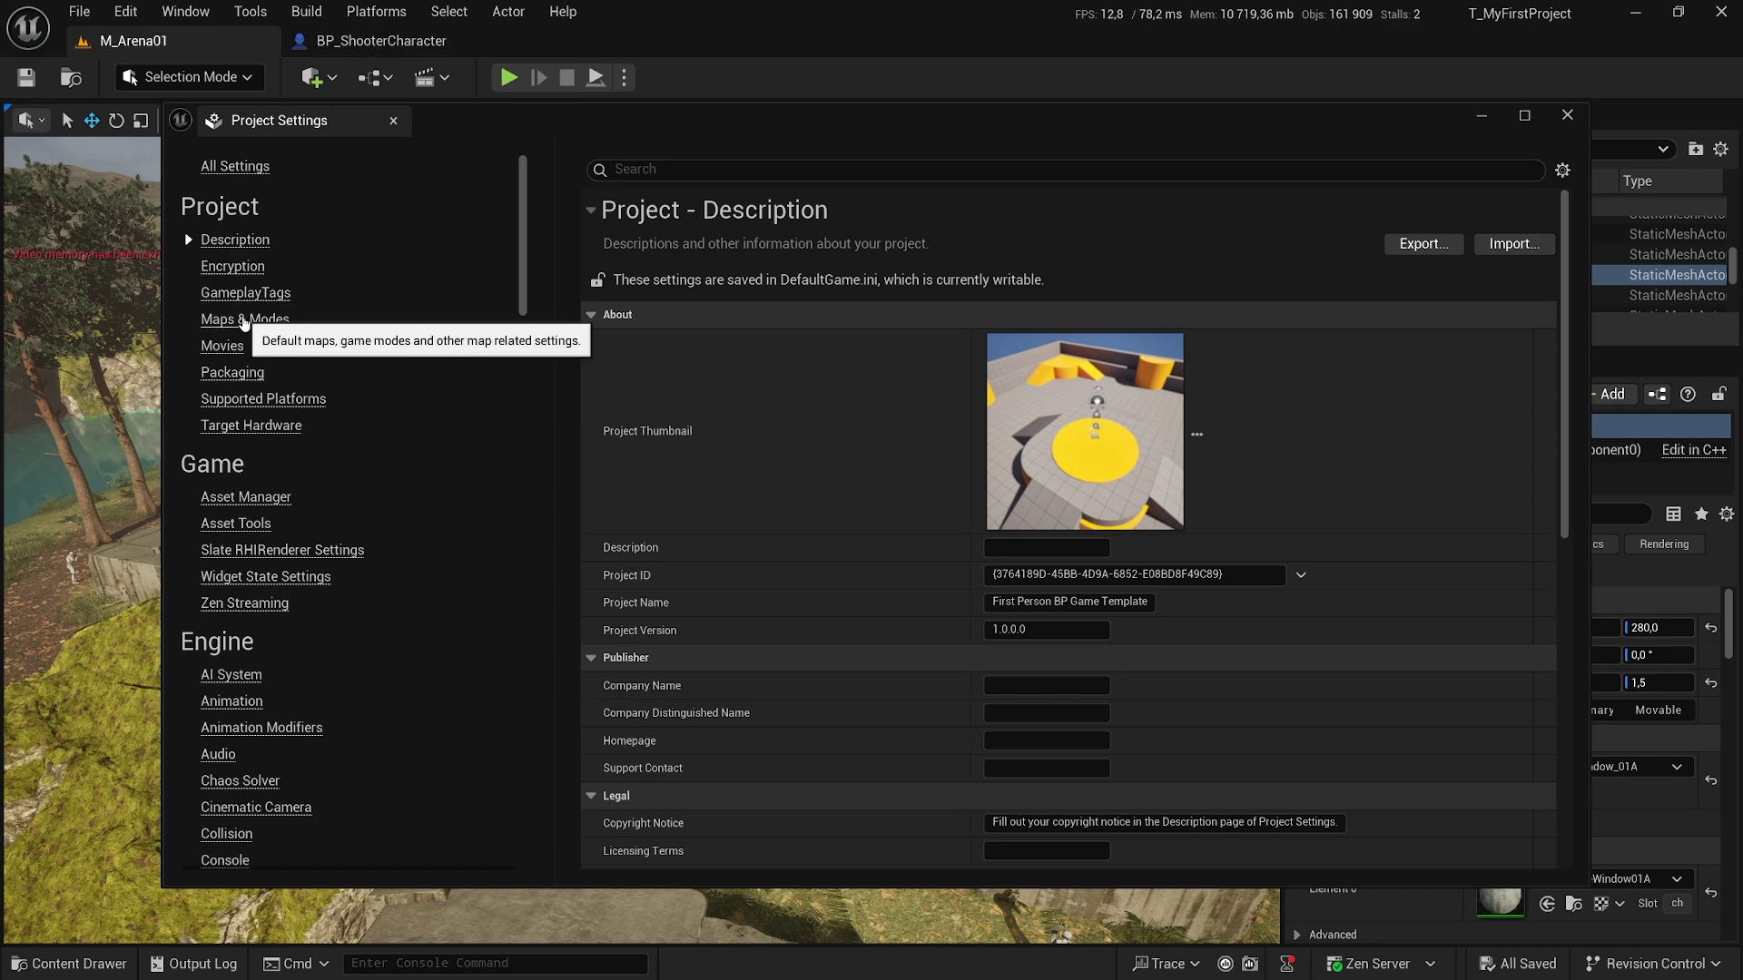
pyautogui.click(243, 322)
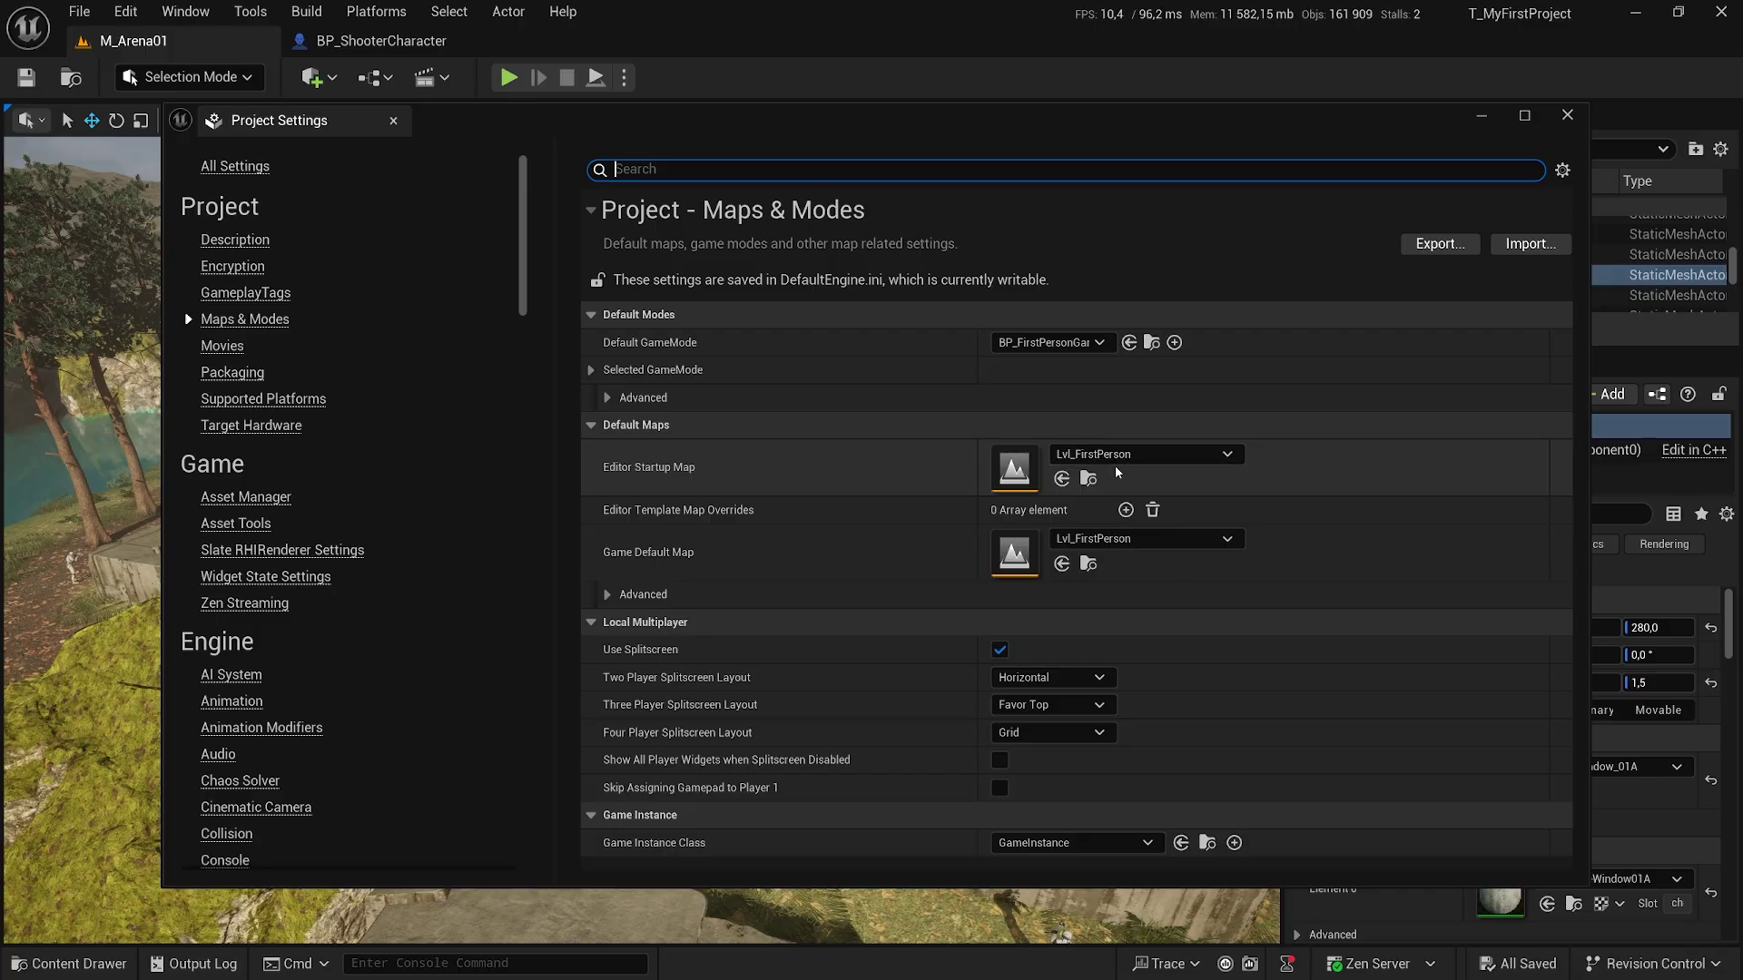
pyautogui.click(896, 556)
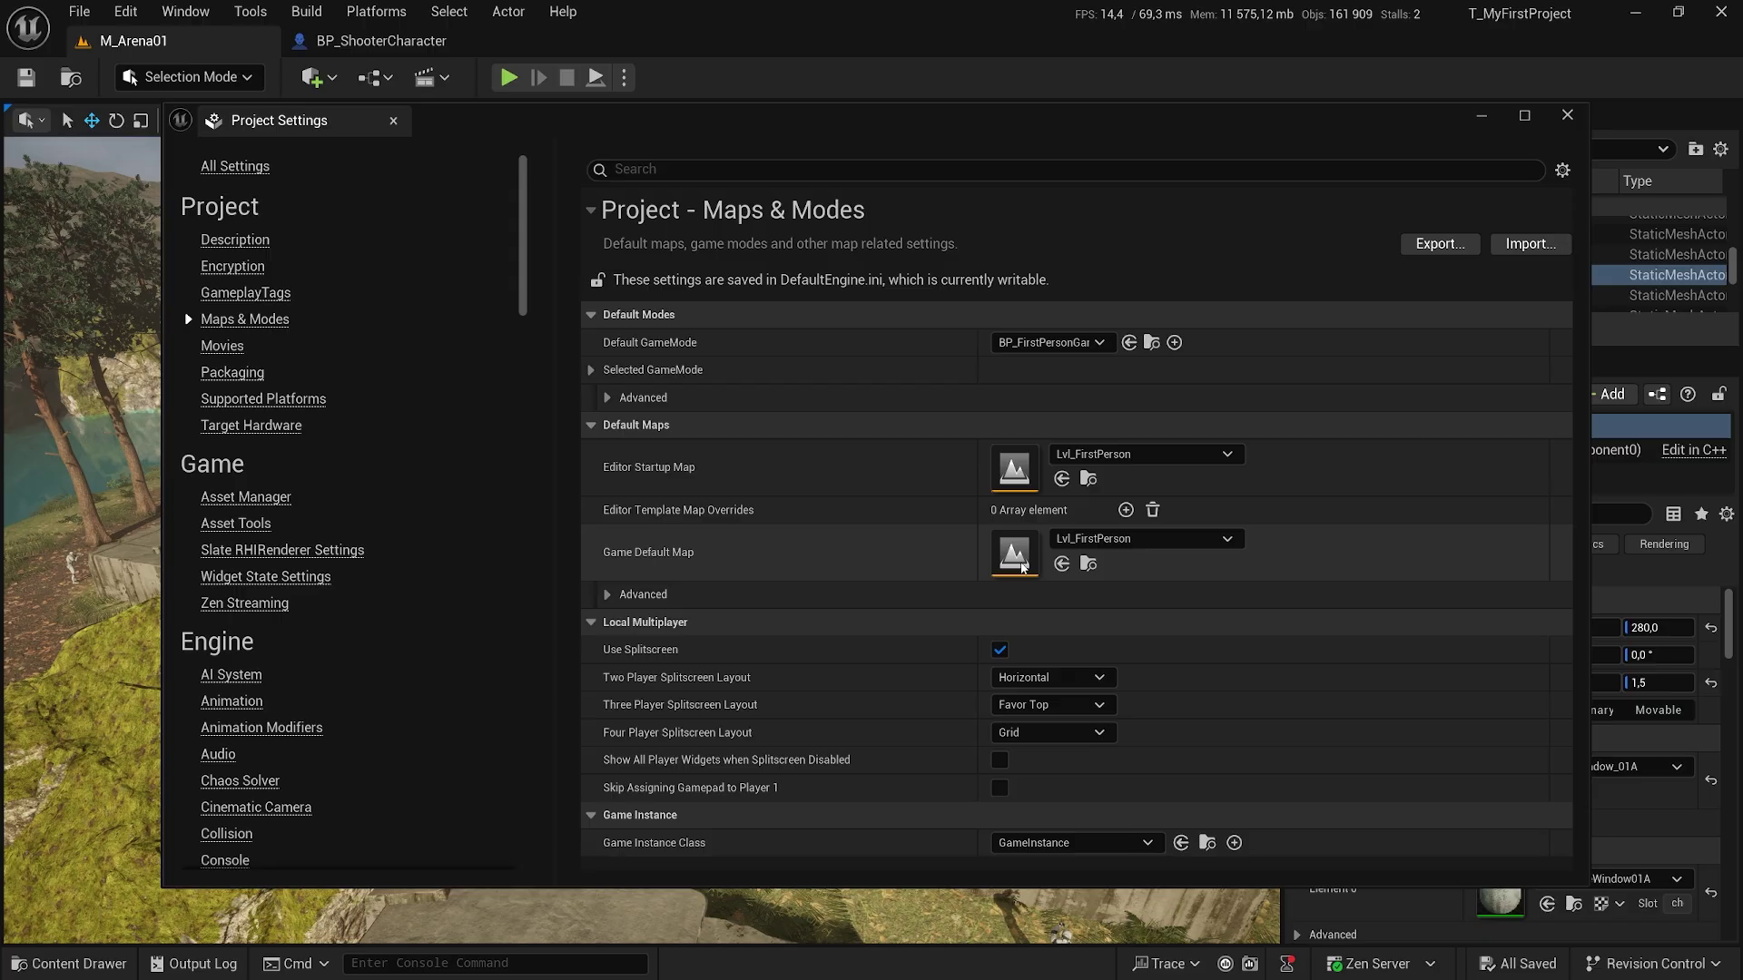
pyautogui.click(1177, 548)
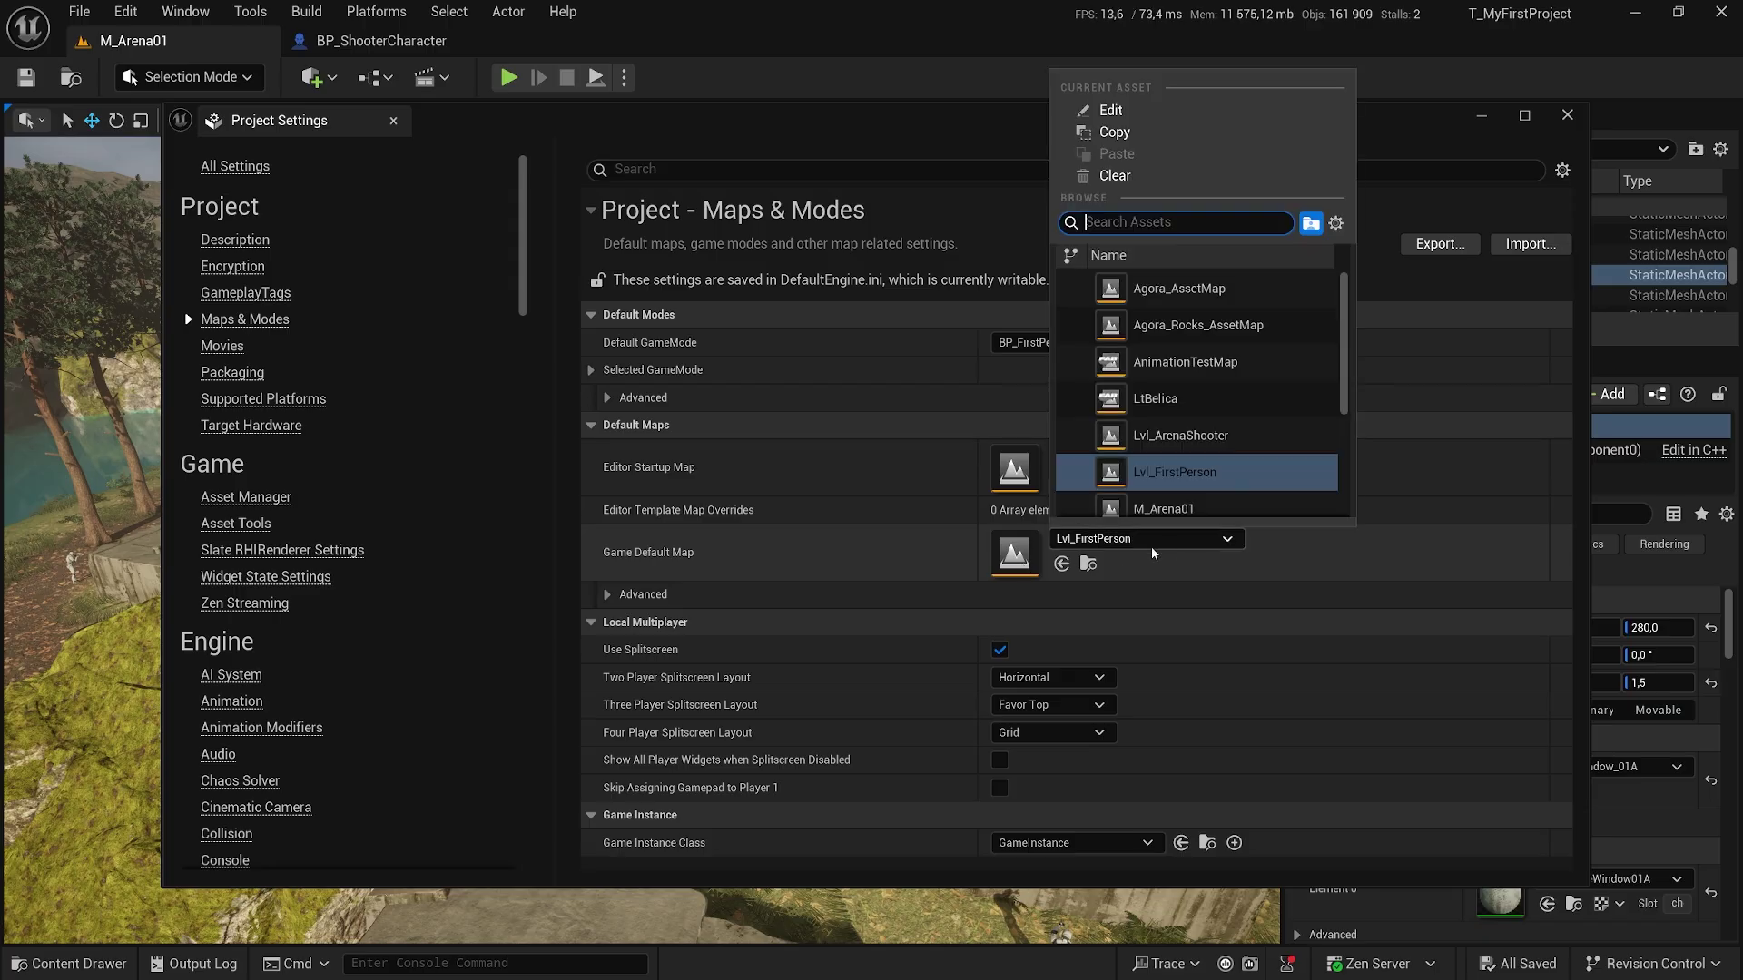
pyautogui.scroll(-1, 1174, 476)
pyautogui.click(1170, 476)
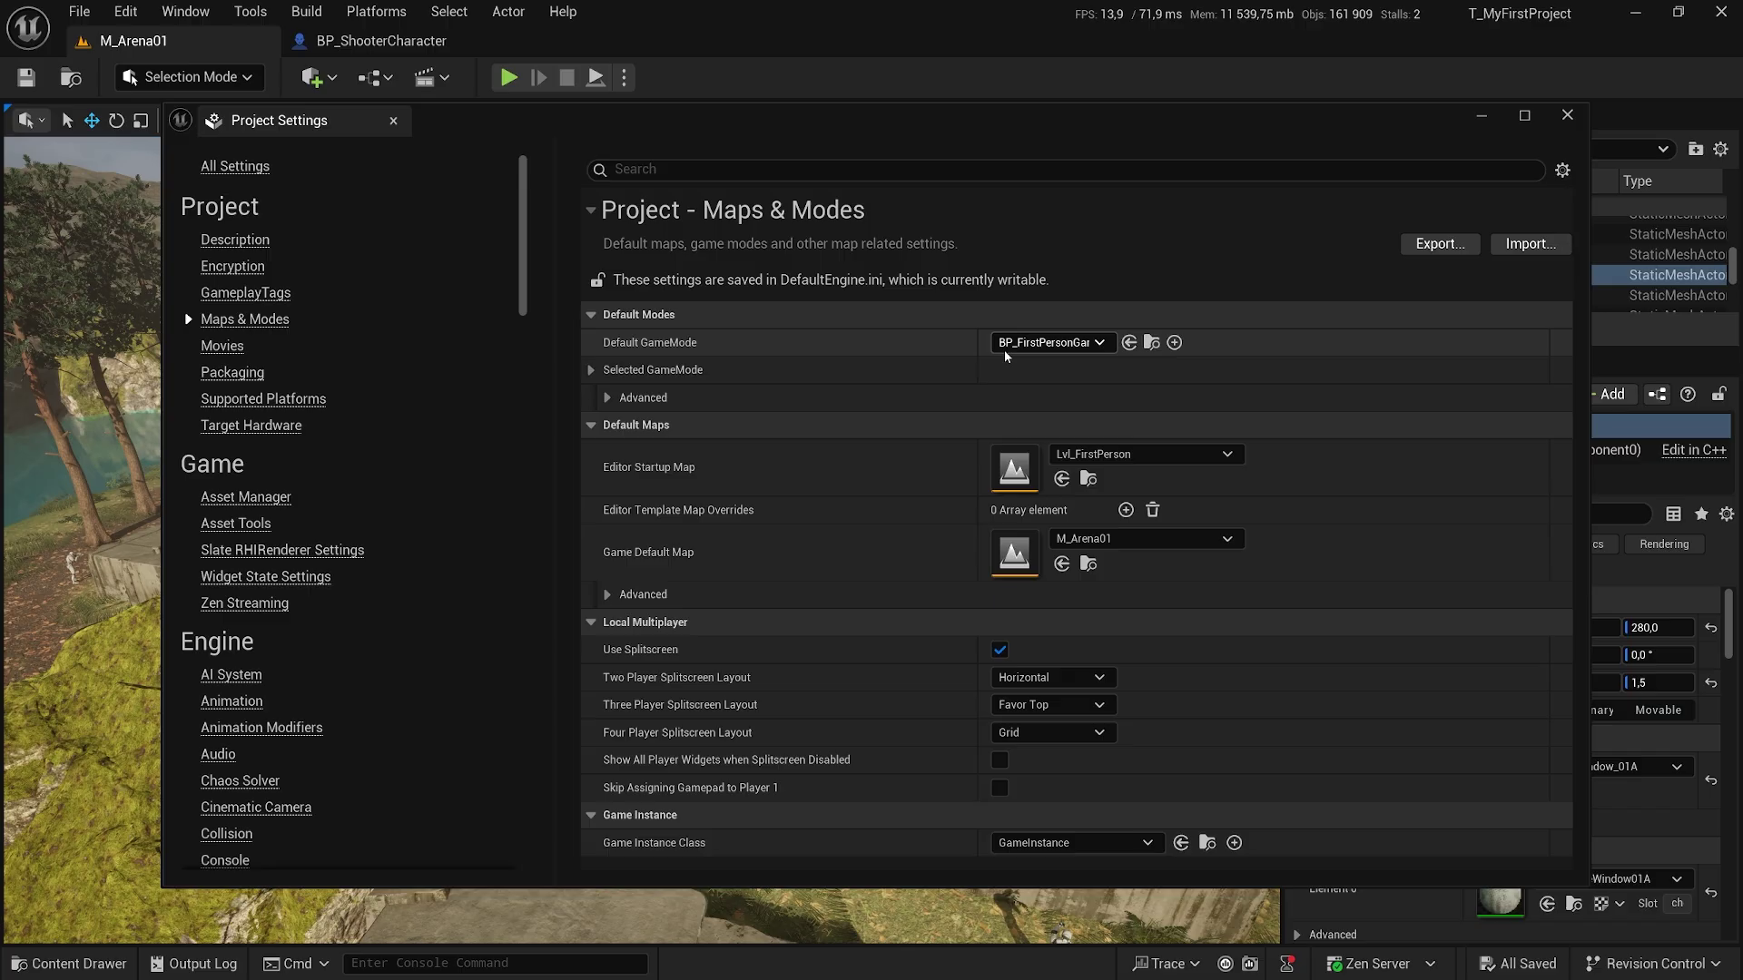
# Set the project's Default GameMode to BP_ShooterGameMode and close the project settings.
pyautogui.click(1098, 346)
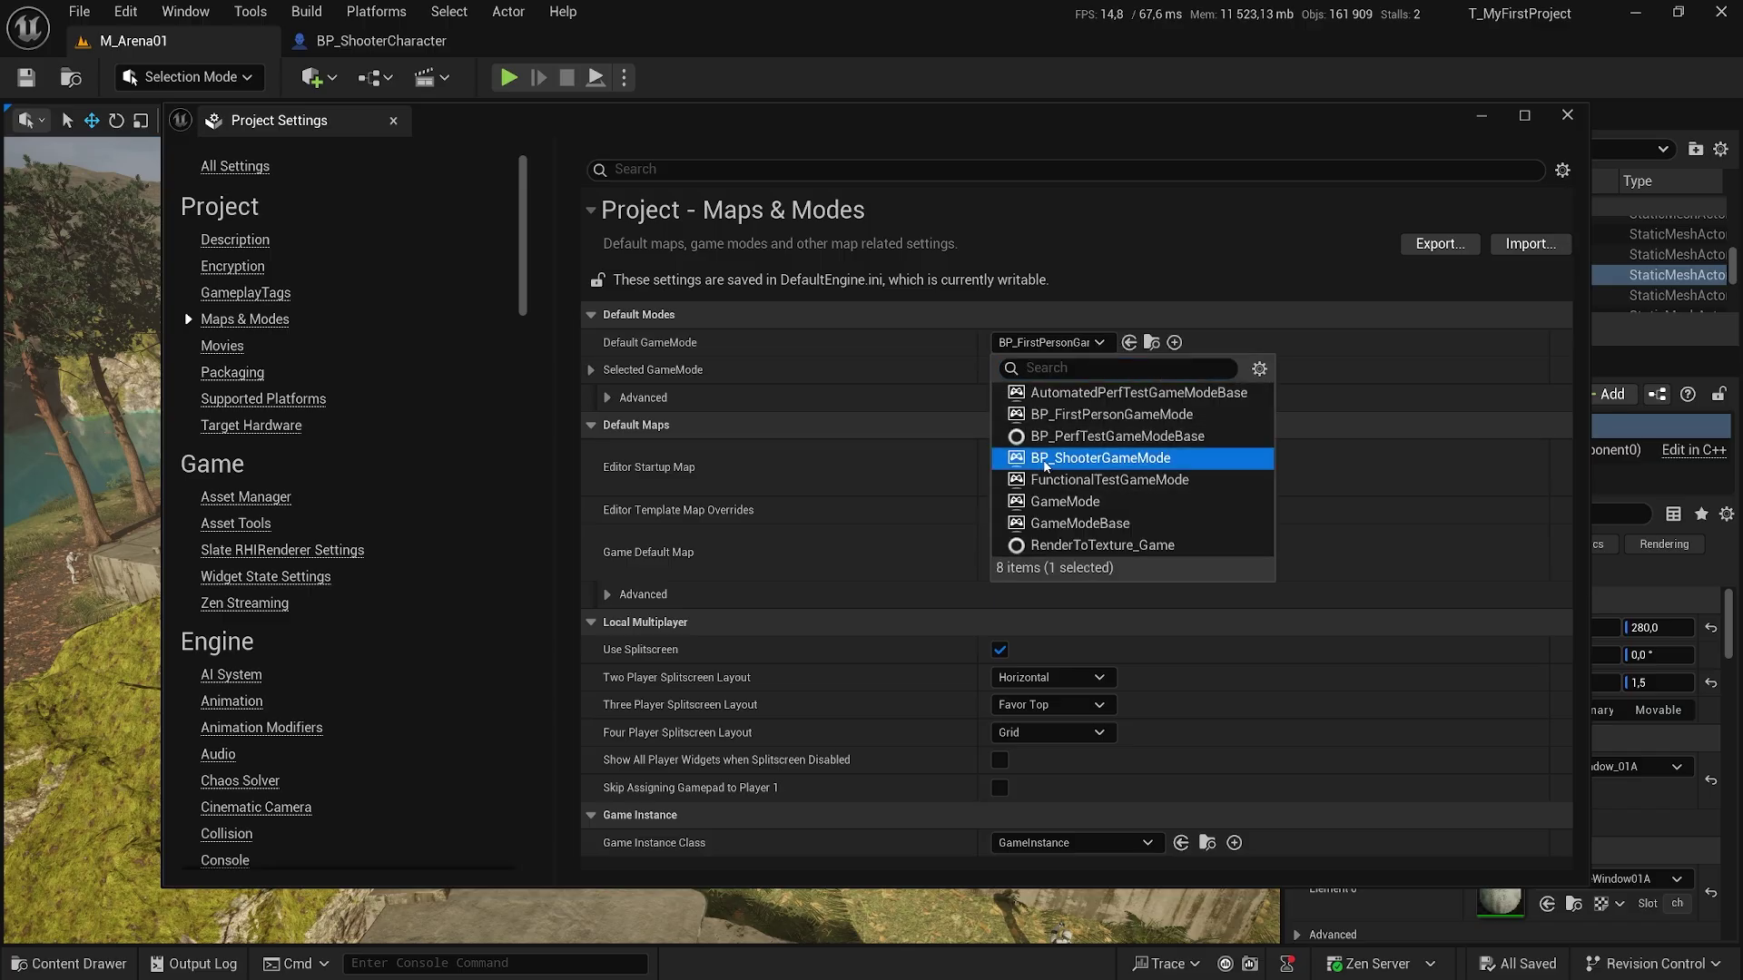
pyautogui.click(1046, 459)
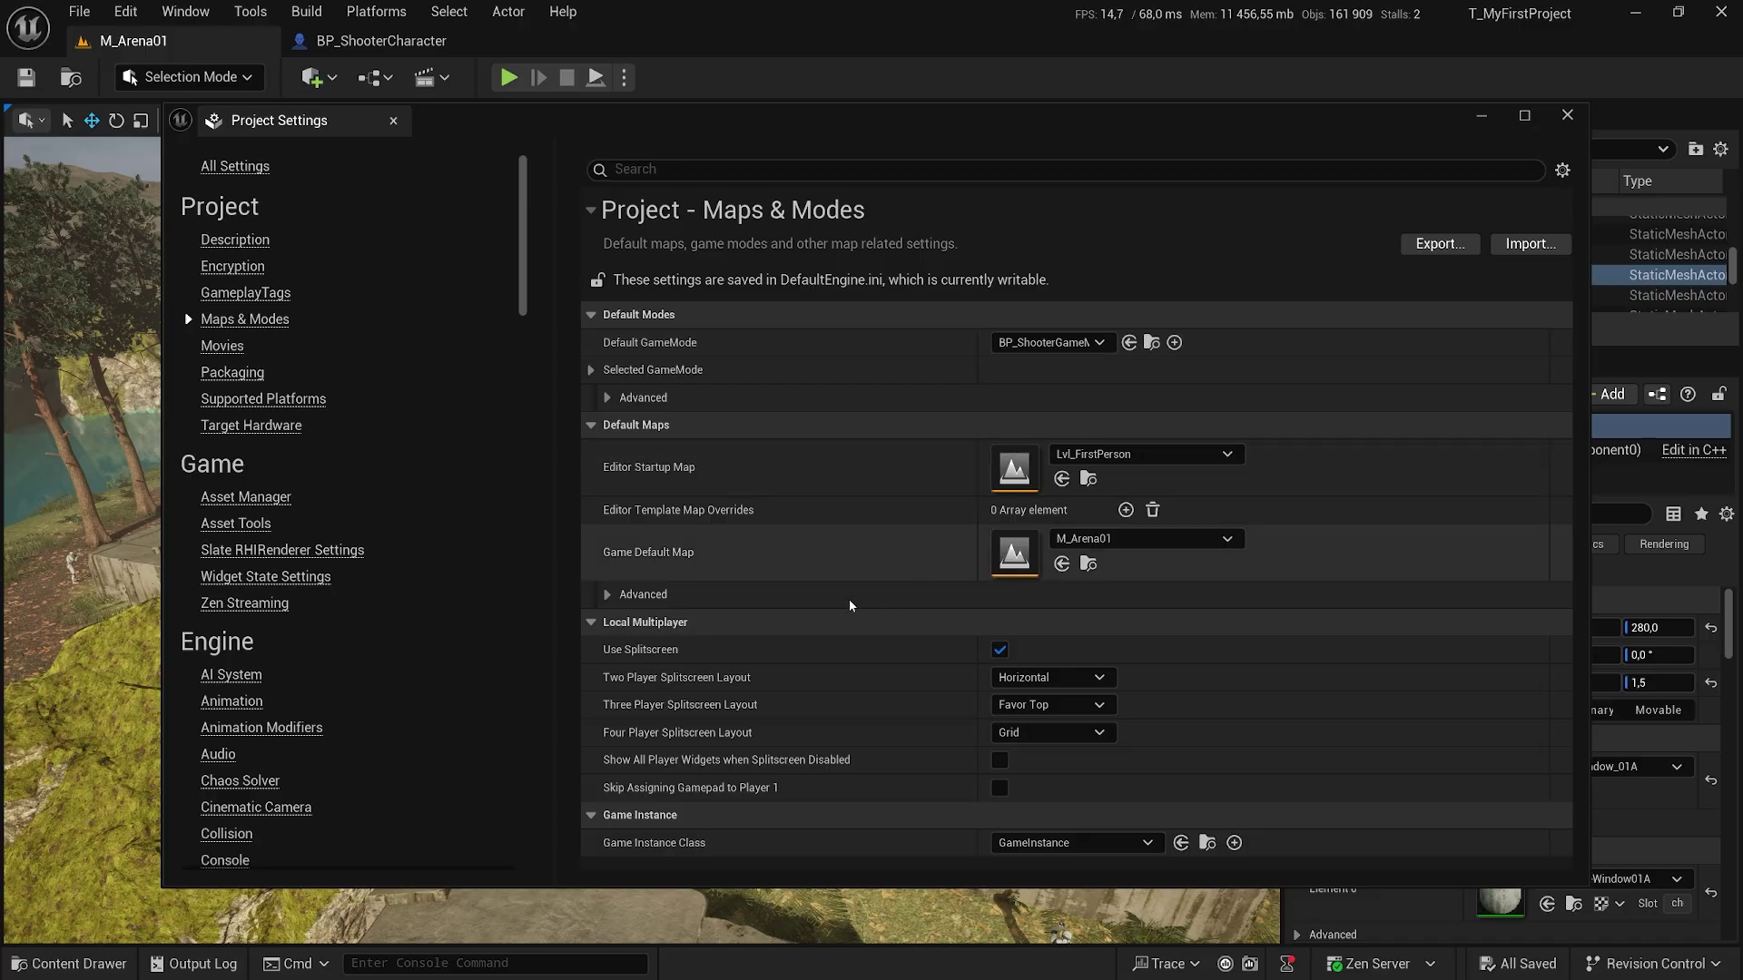
pyautogui.click(1569, 117)
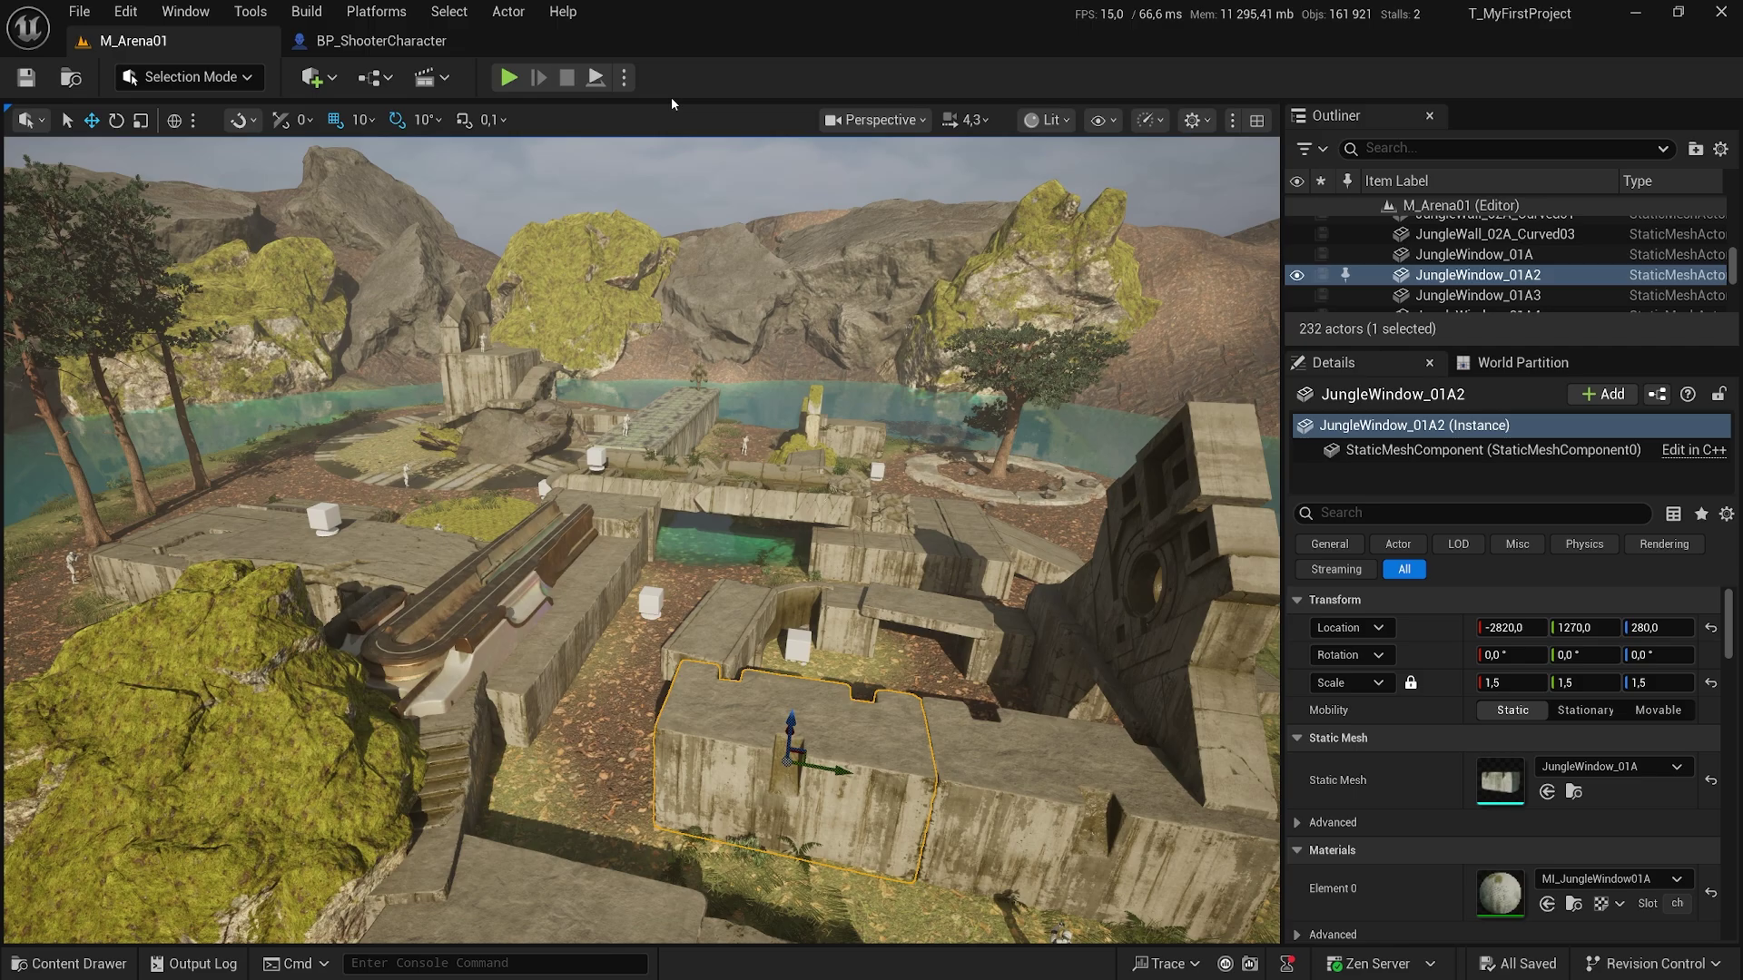
# Open the Project Launcher and create a launch profile named Development Build, leaving its description empty.
pyautogui.click(385, 19)
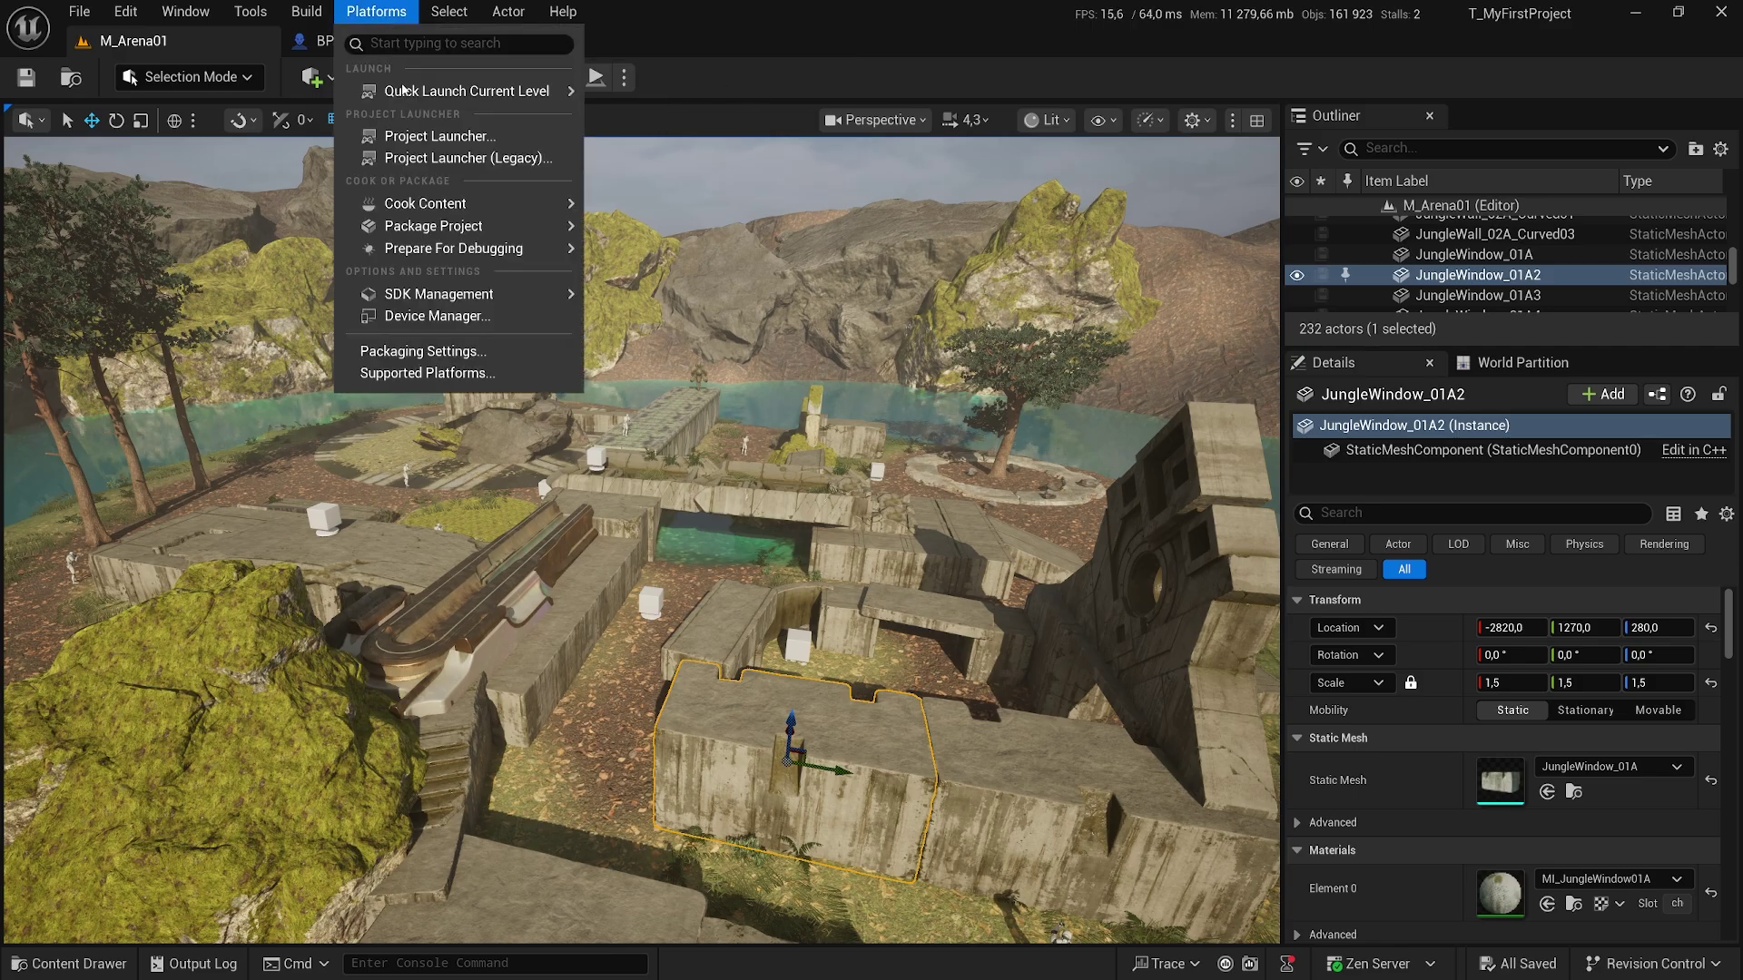
pyautogui.moveTo(409, 95)
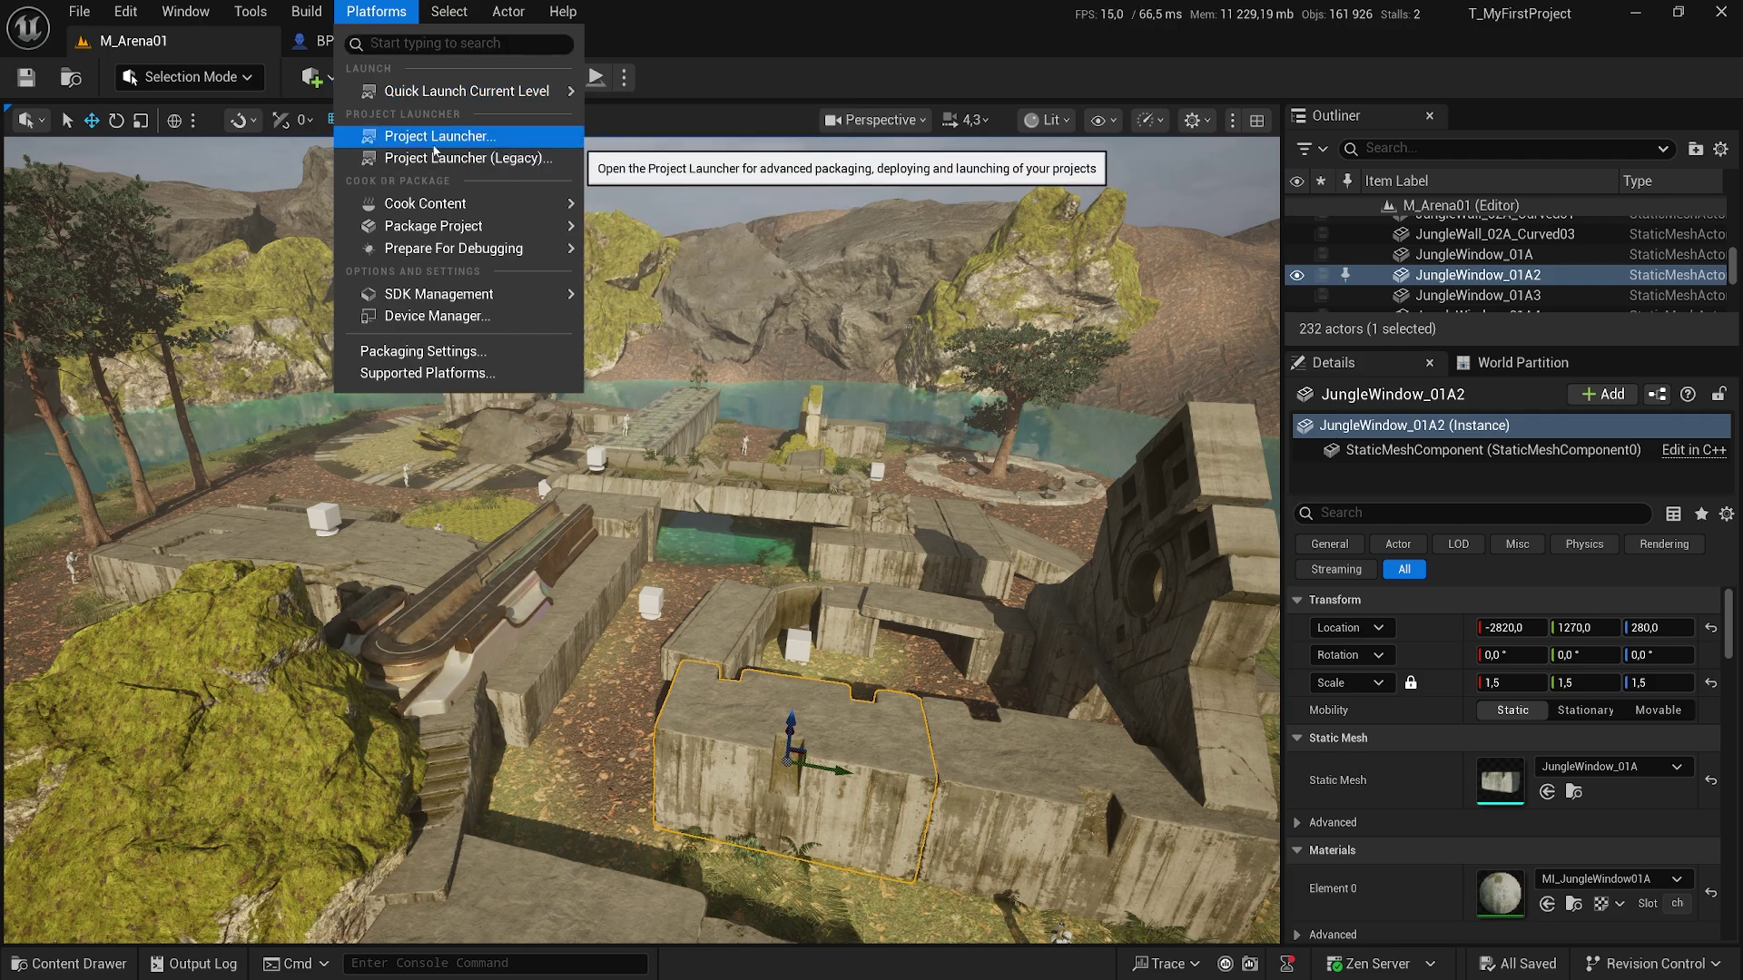
pyautogui.moveTo(457, 207)
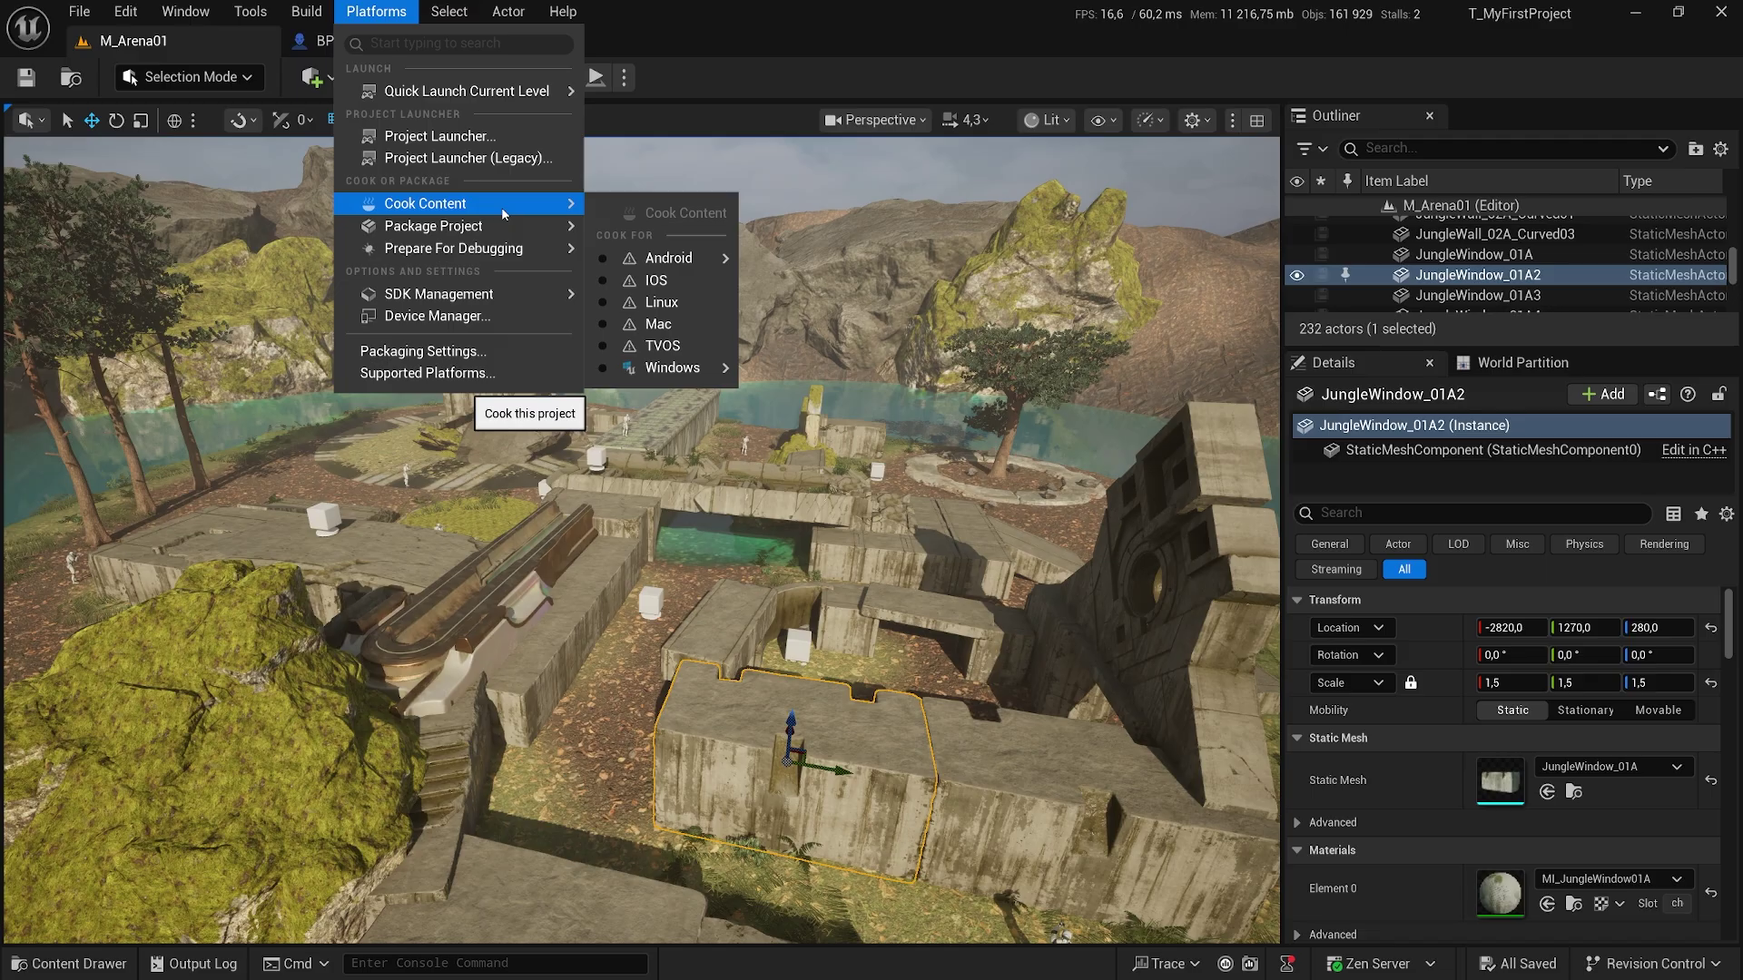
pyautogui.moveTo(672, 367)
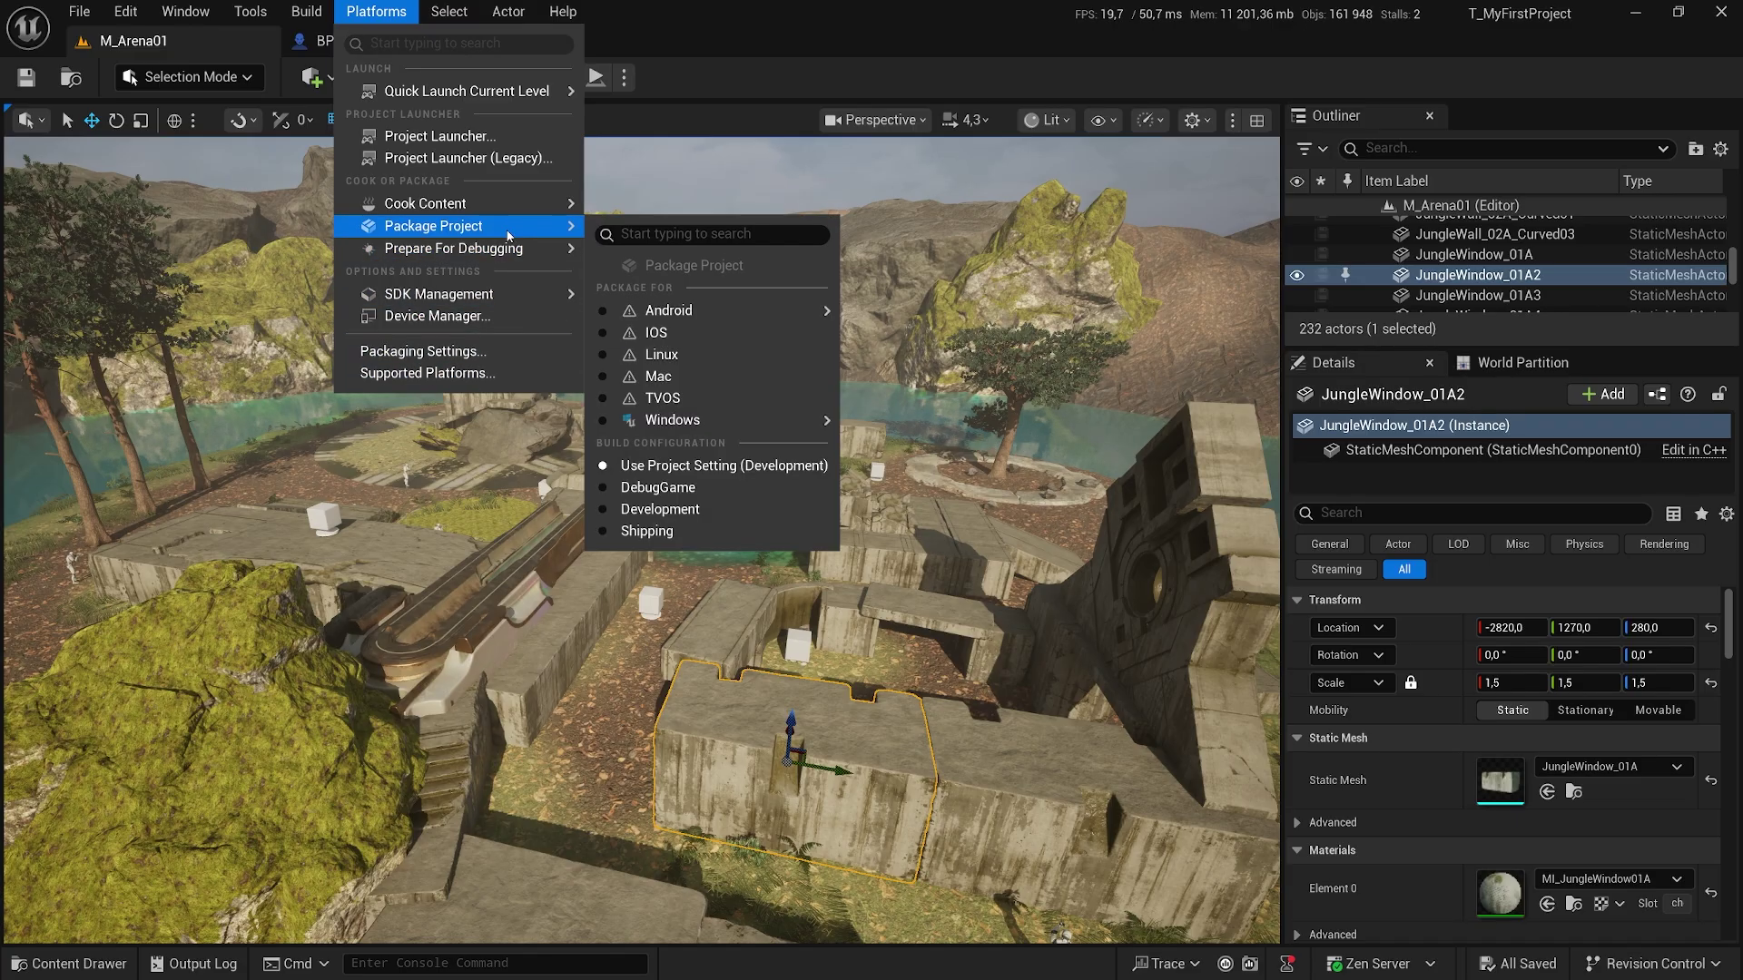
pyautogui.click(483, 138)
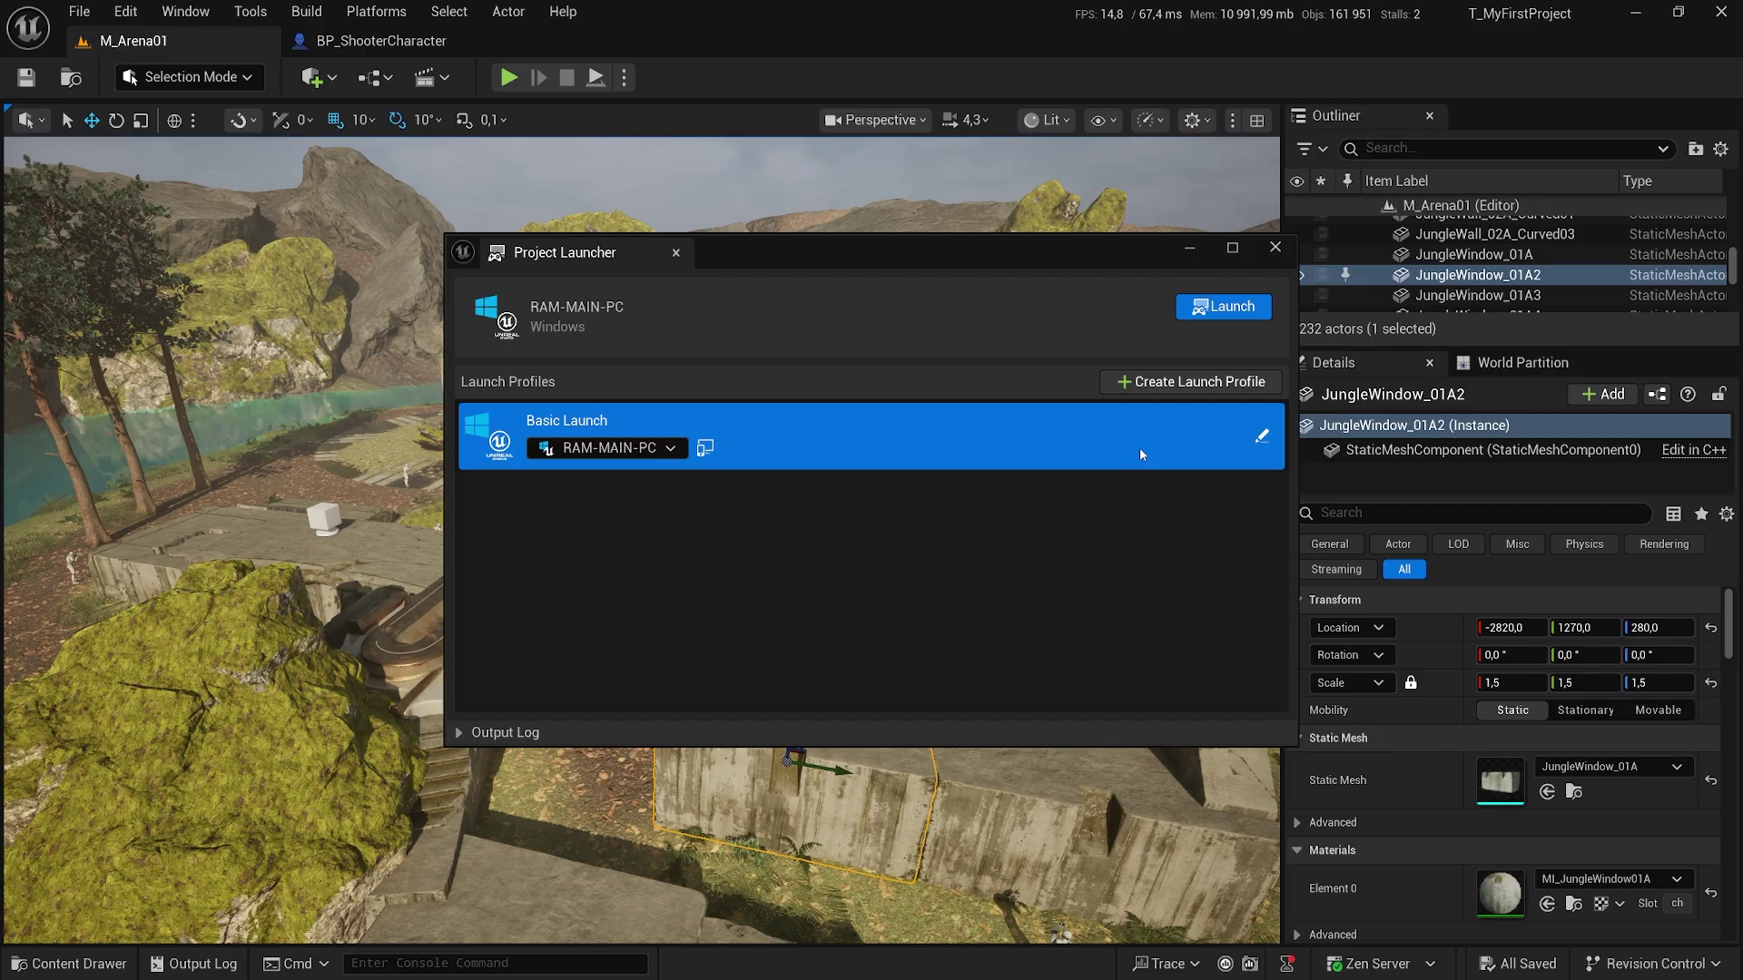
pyautogui.click(1193, 385)
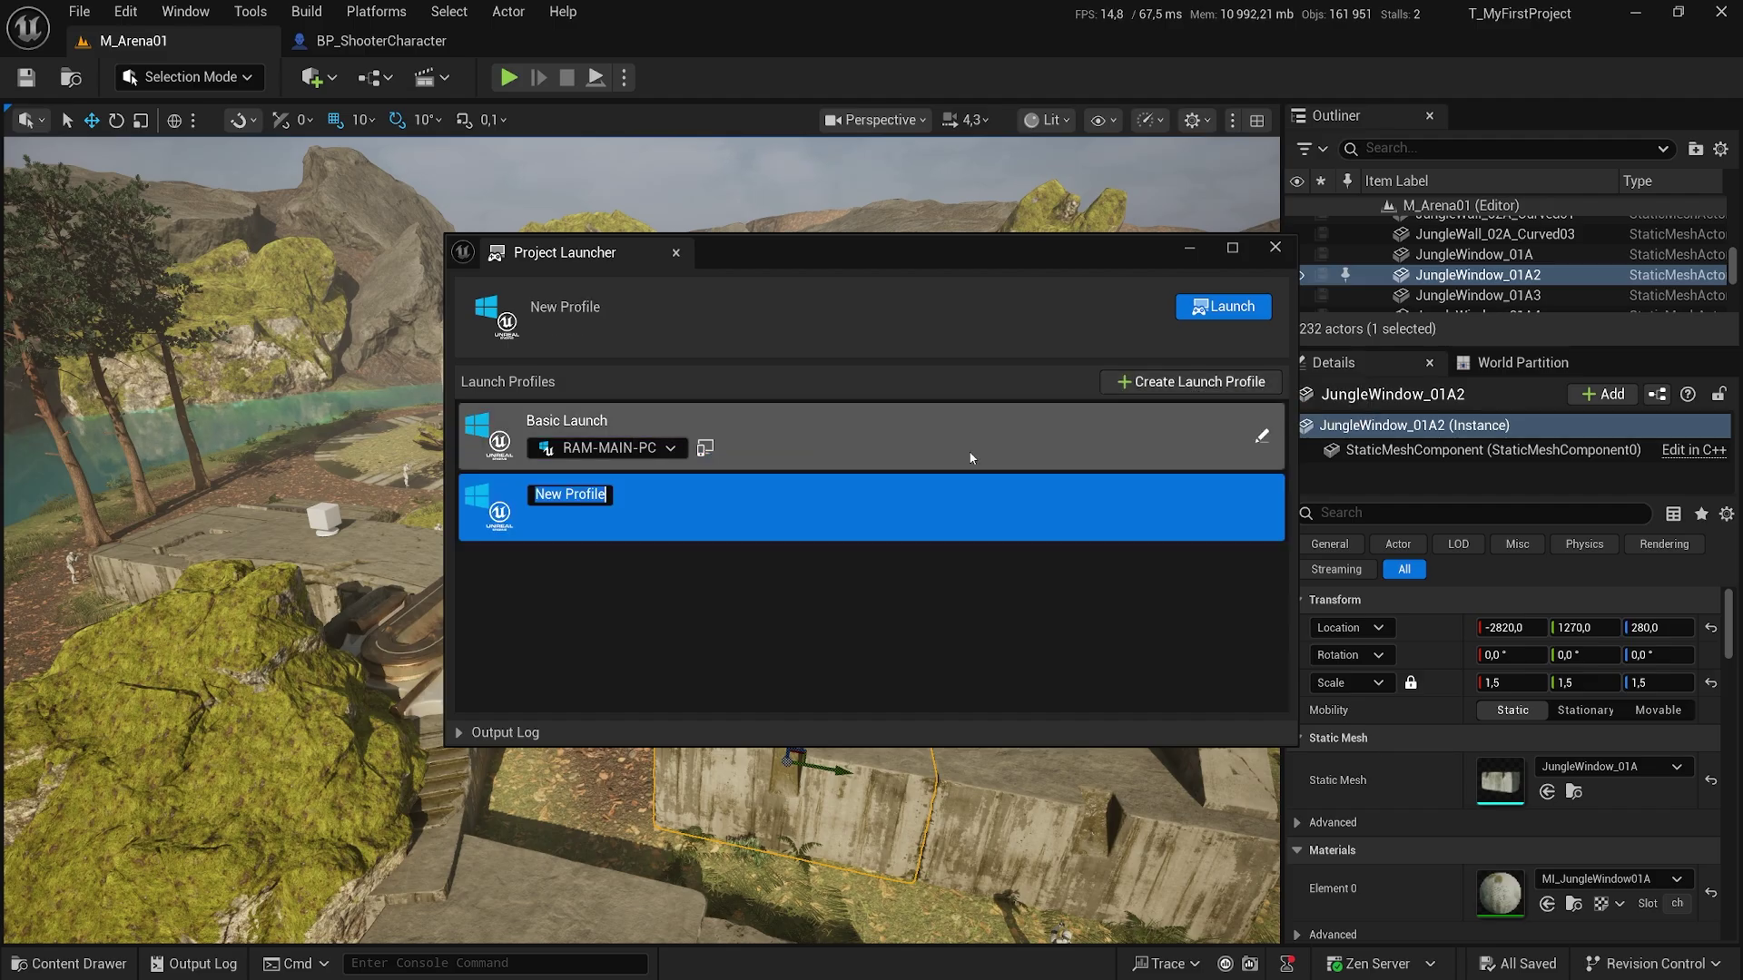
pyautogui.write('Deve')
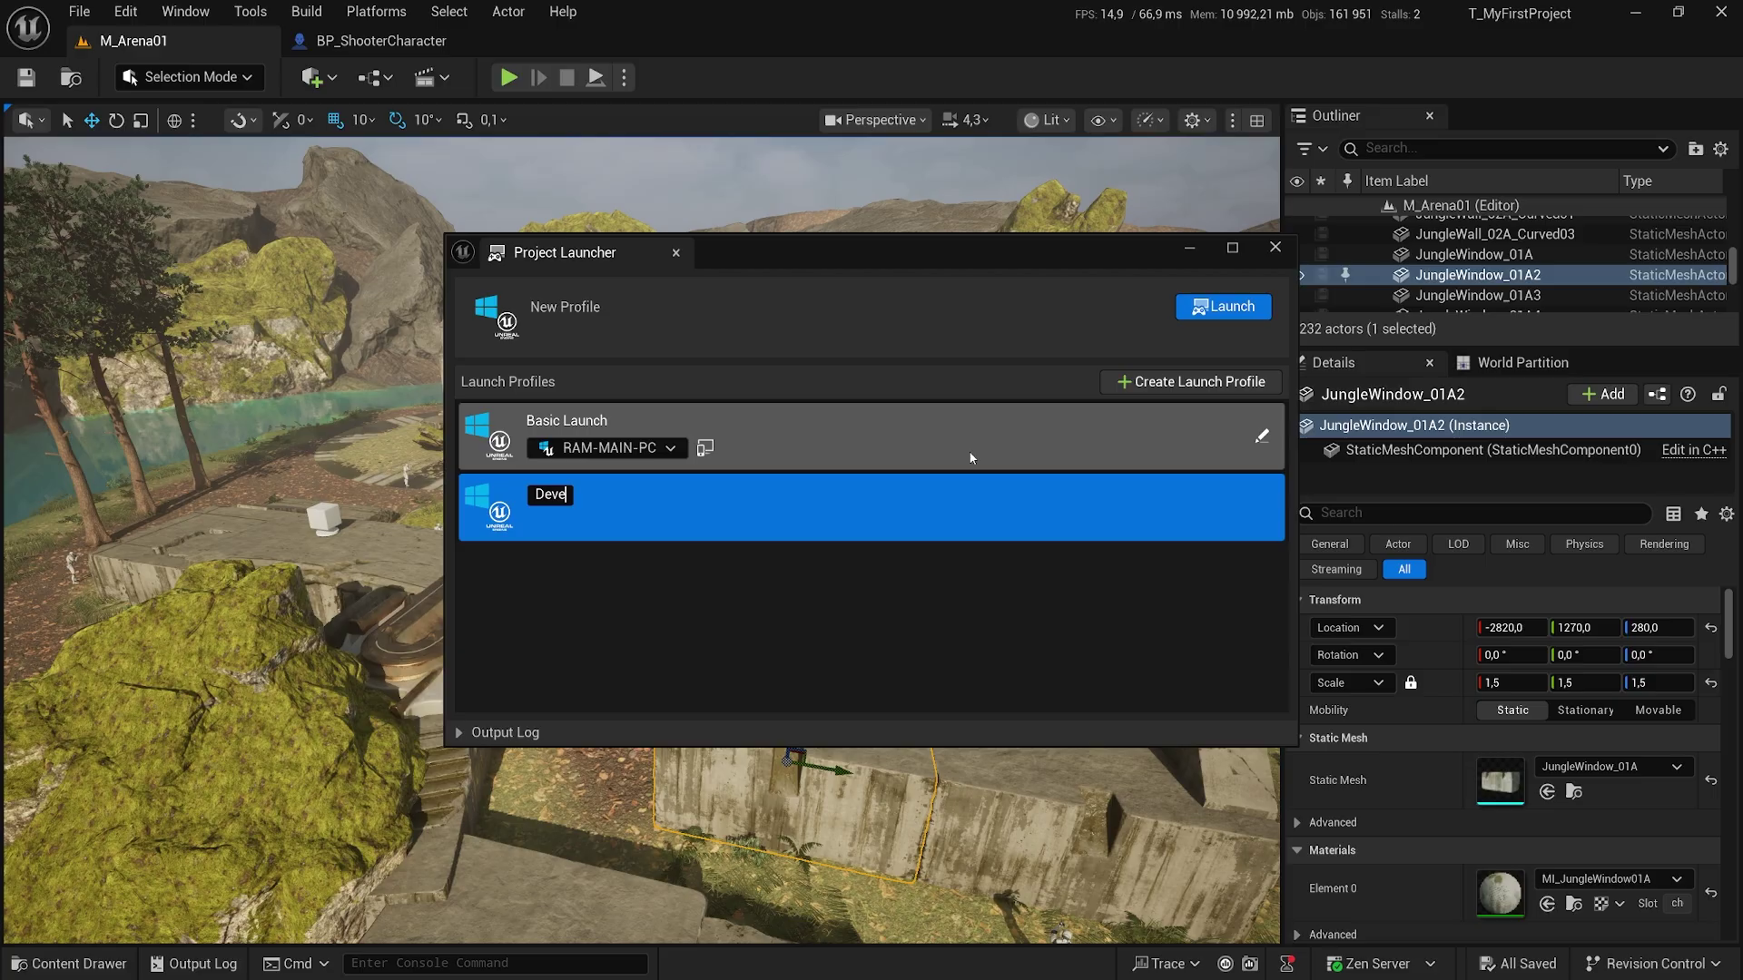
pyautogui.write('lopment B')
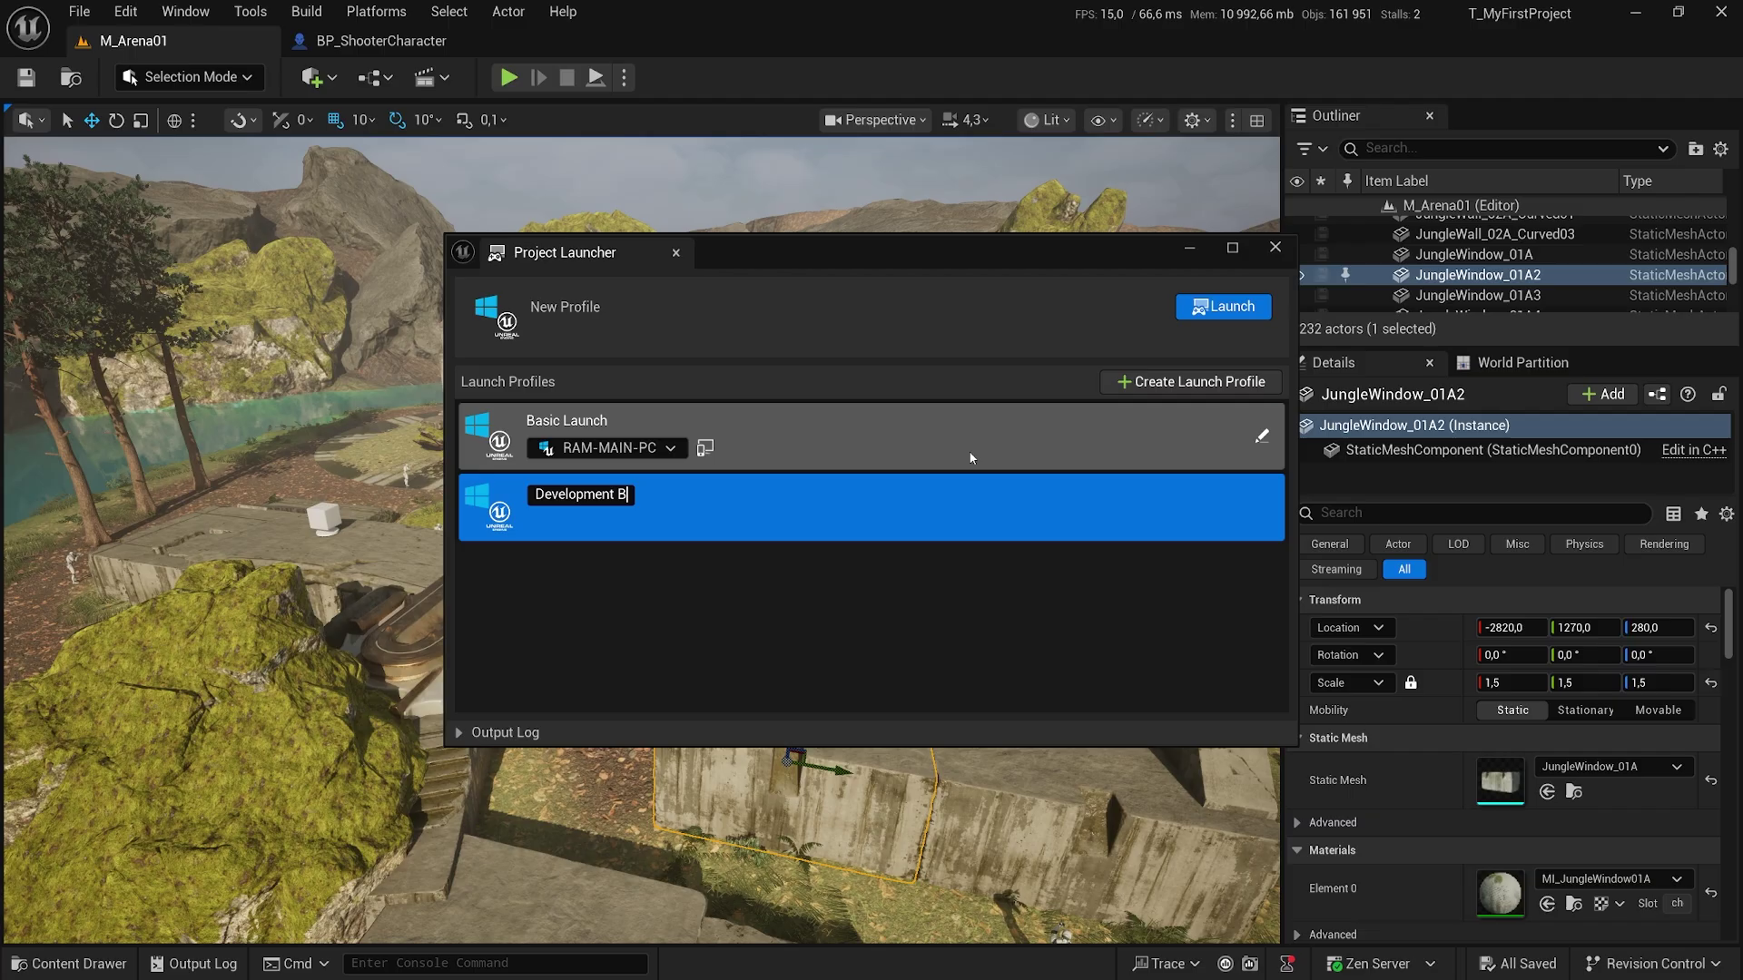
pyautogui.write('uild')
pyautogui.press('Return')
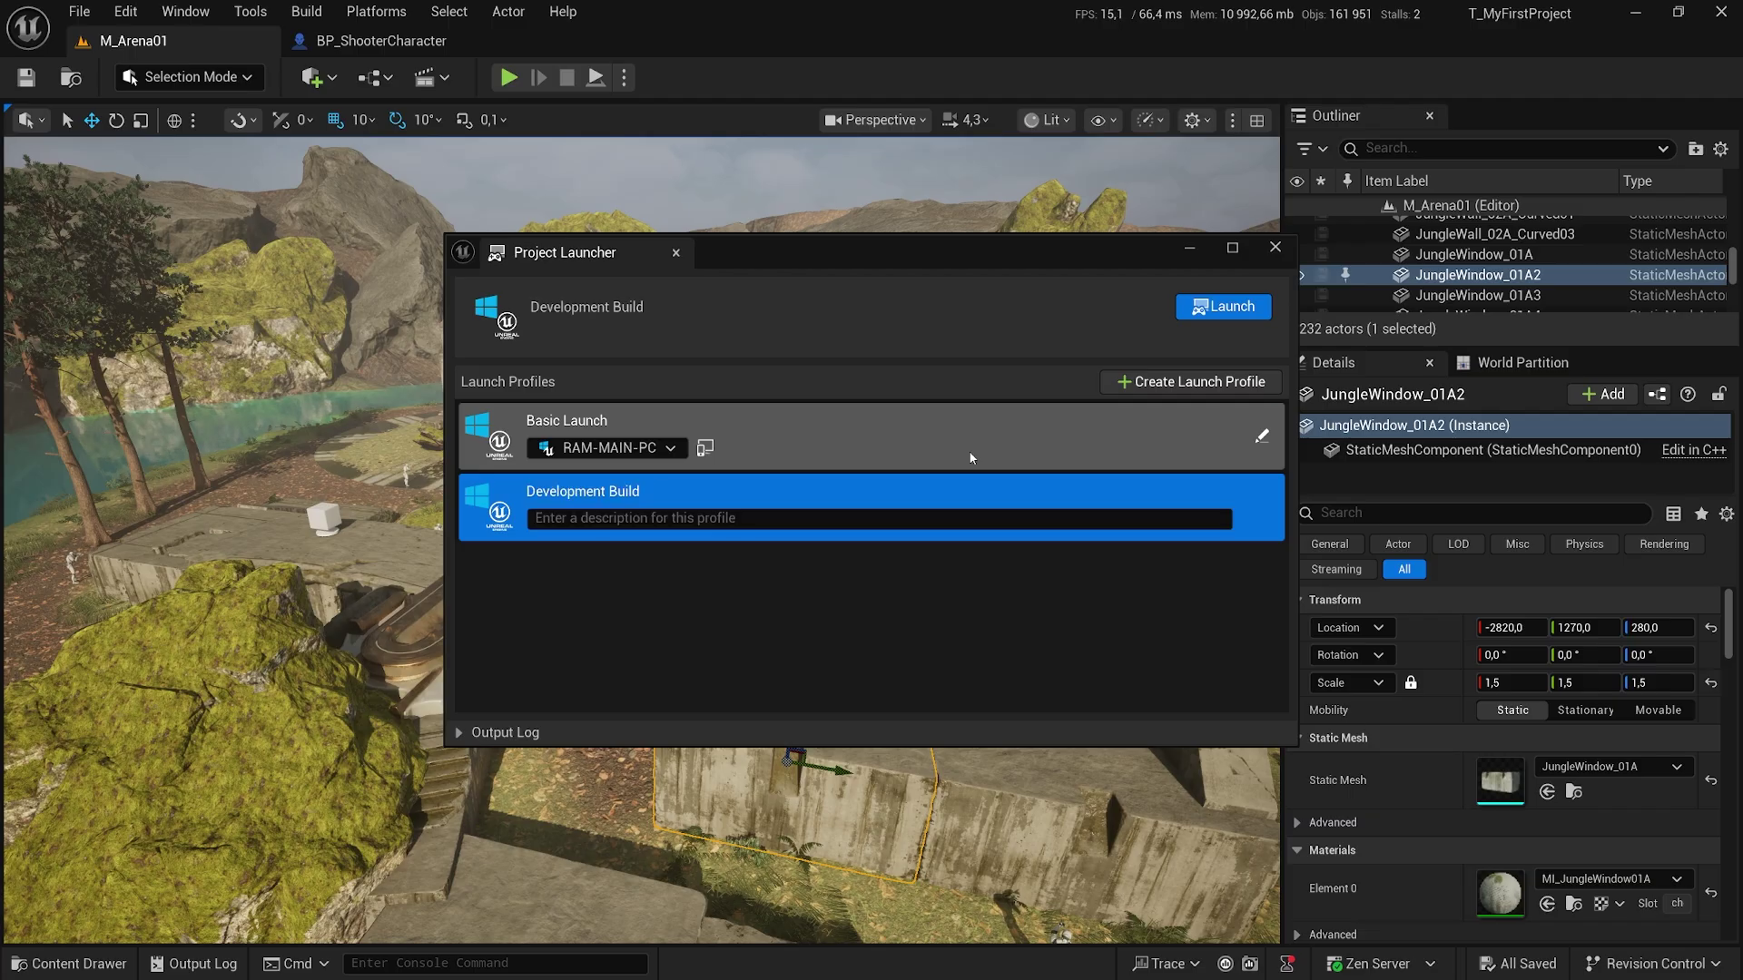
pyautogui.click(796, 572)
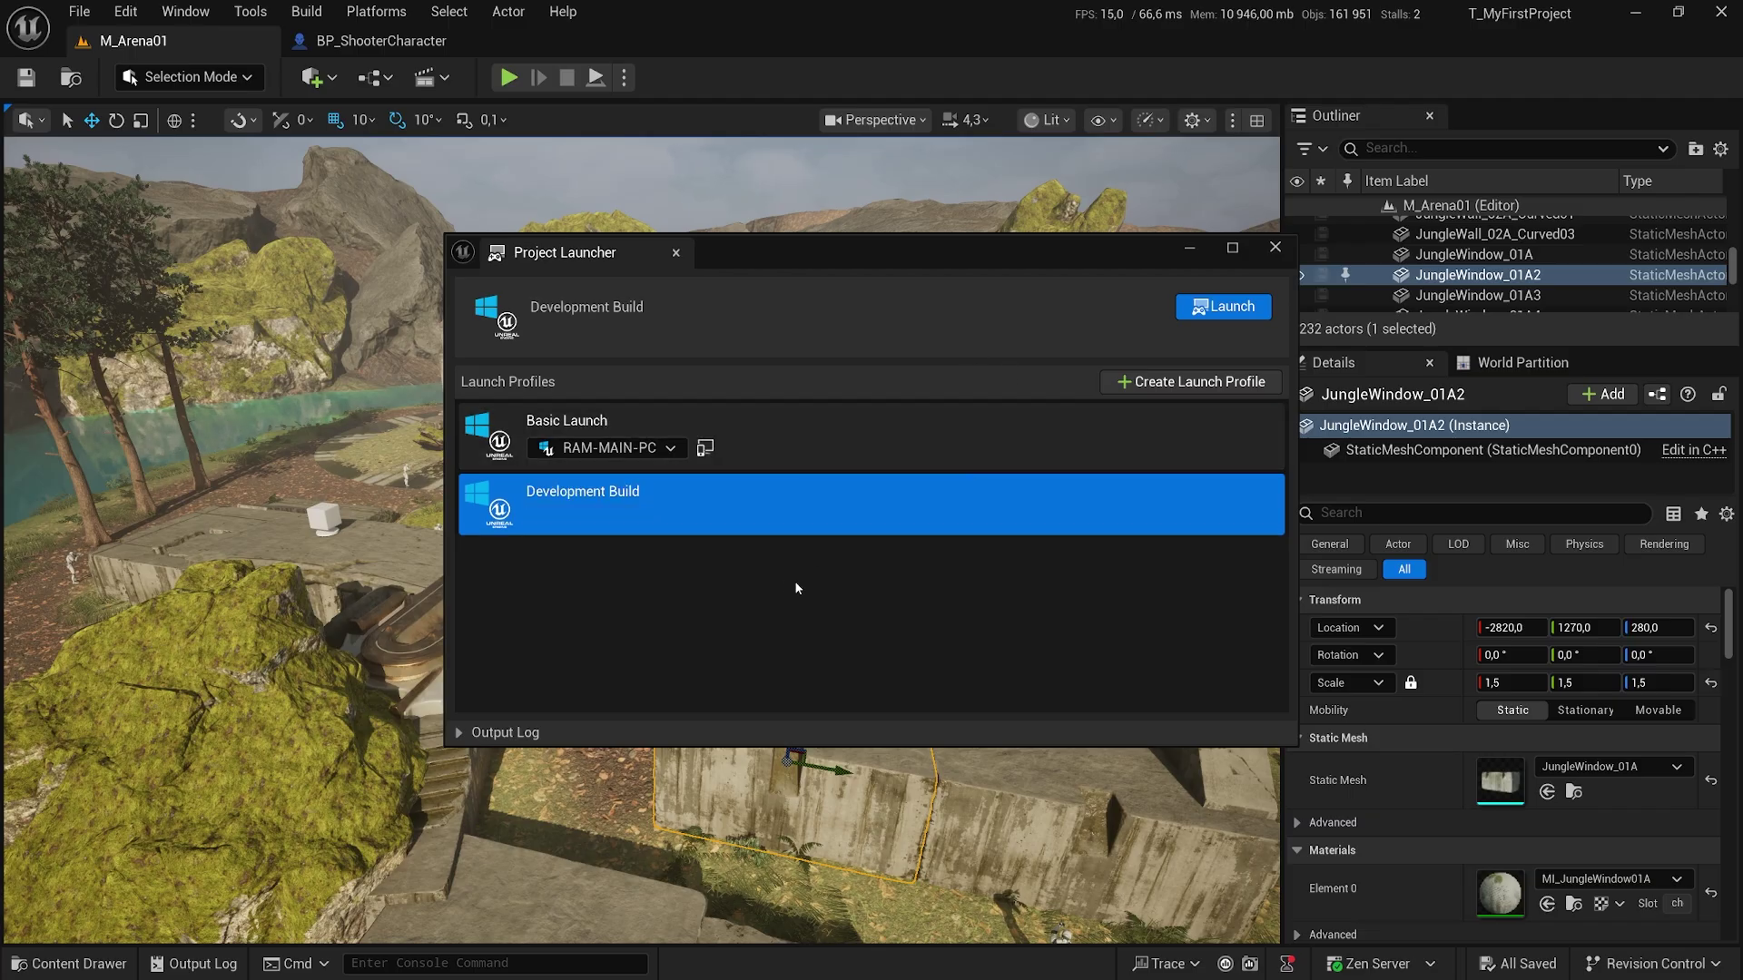
# Open the Development Build profile for editing and set its project to Any Project.
pyautogui.click(1260, 509)
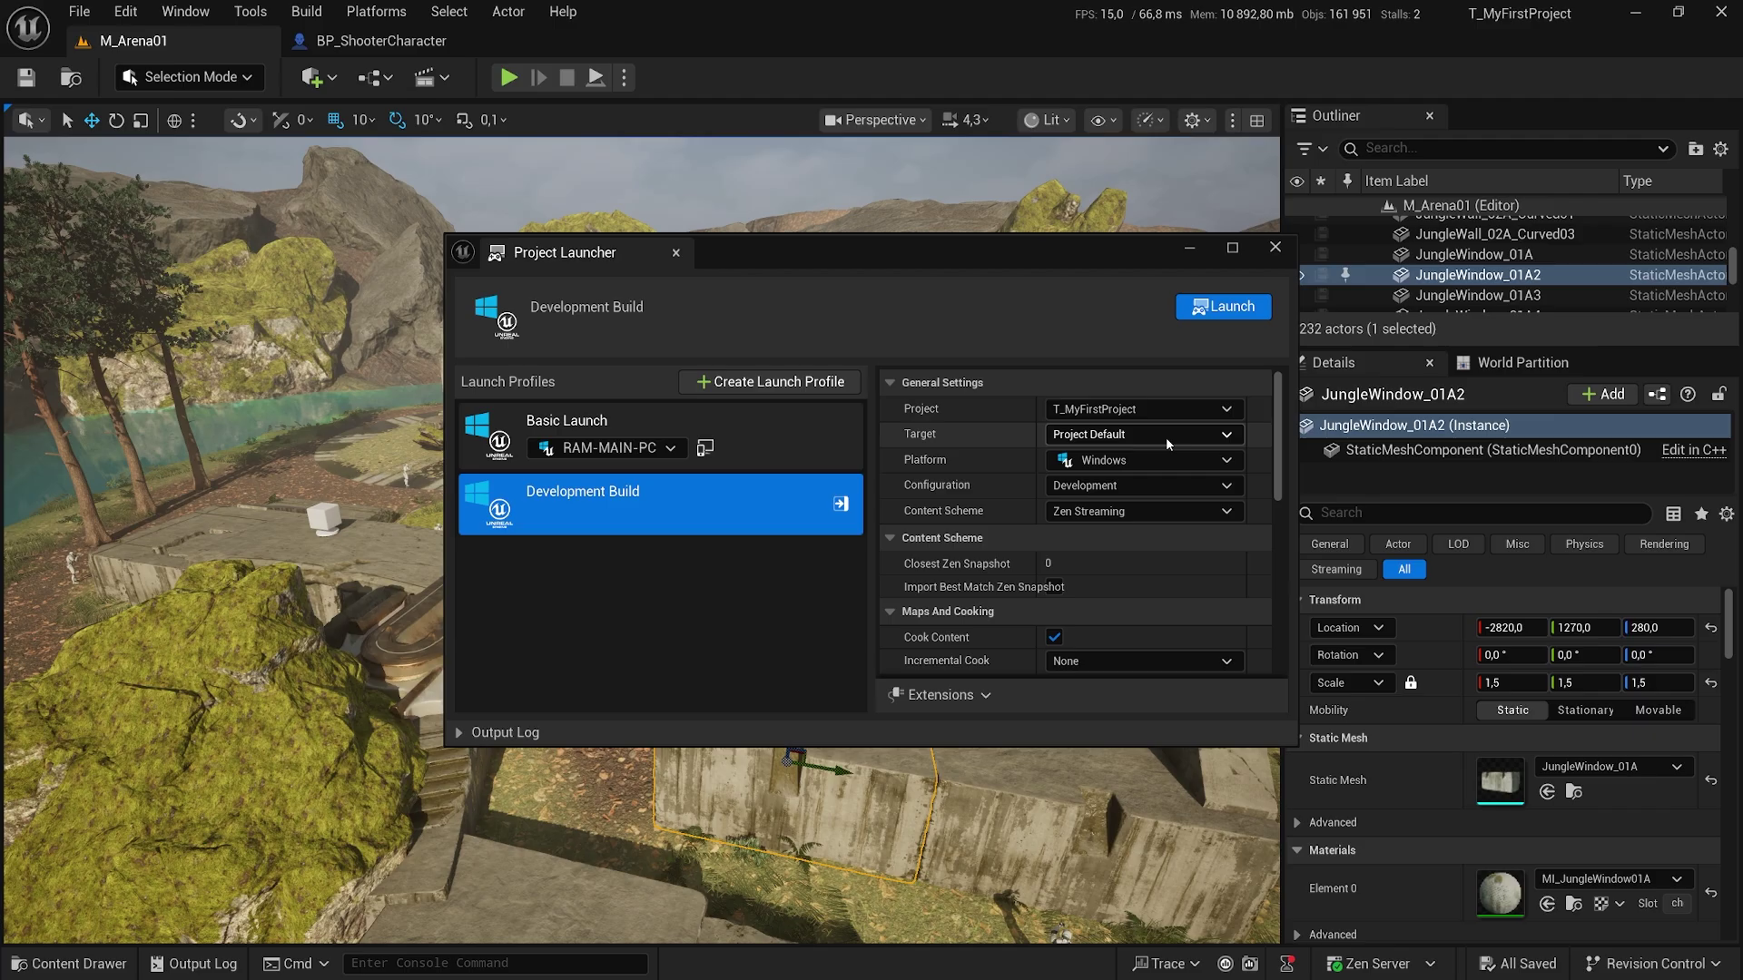
pyautogui.click(1178, 411)
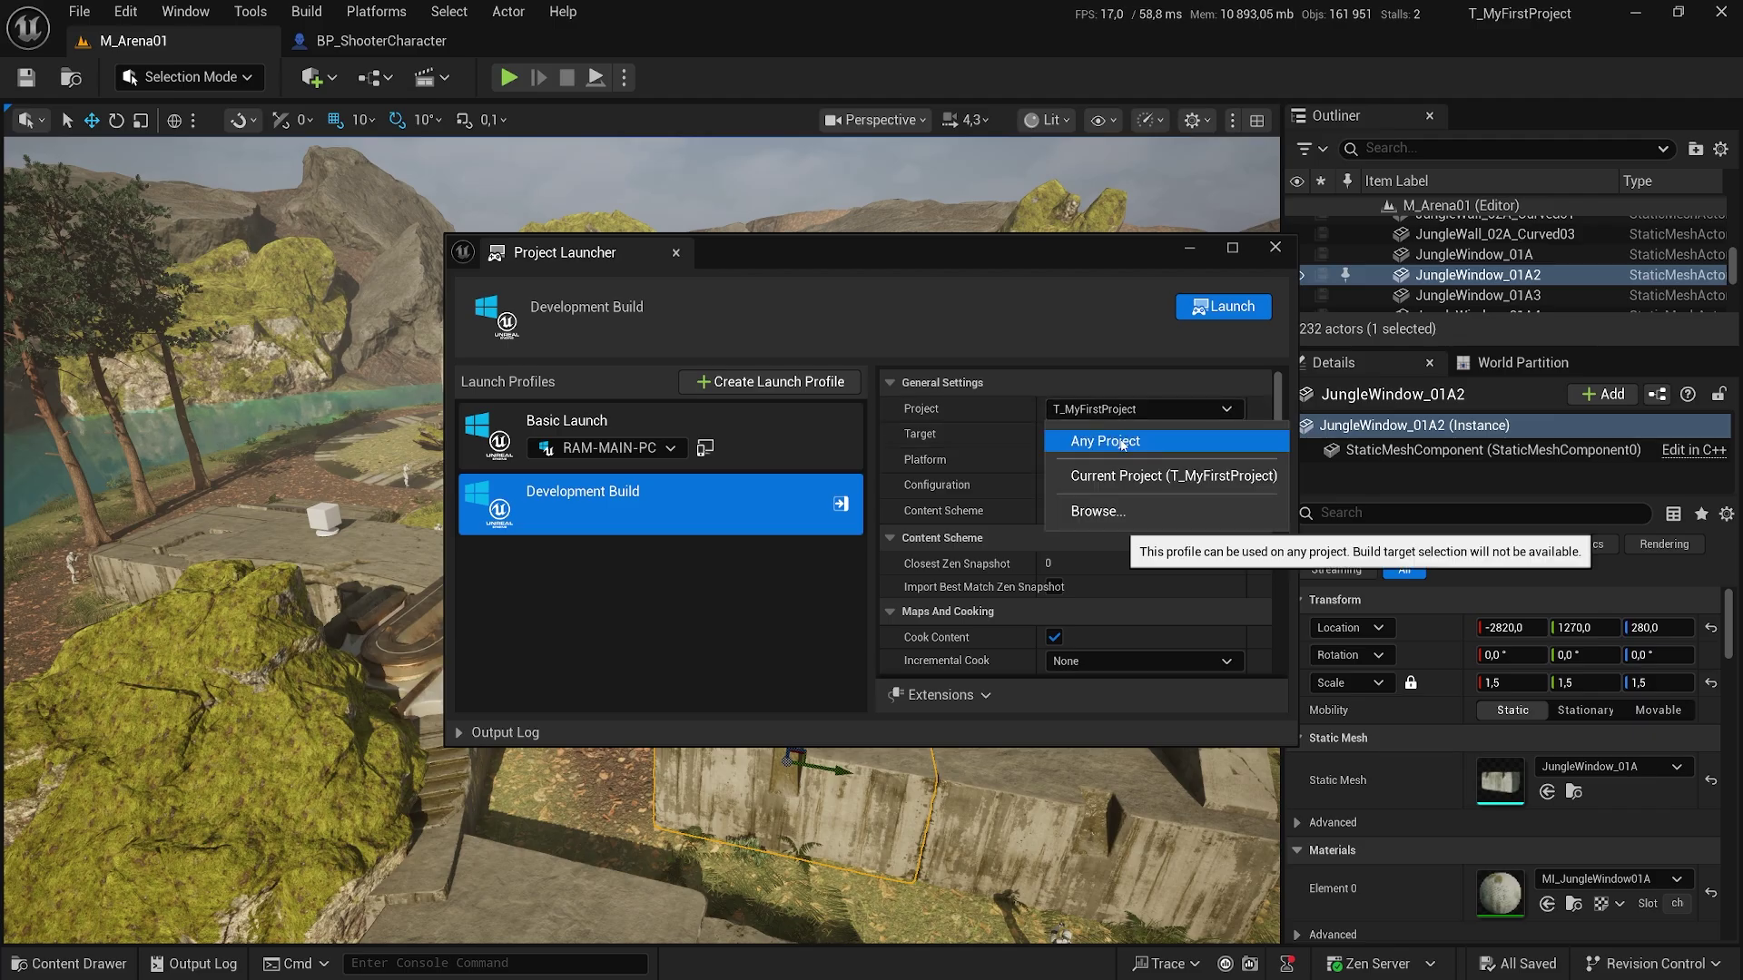
pyautogui.click(1122, 442)
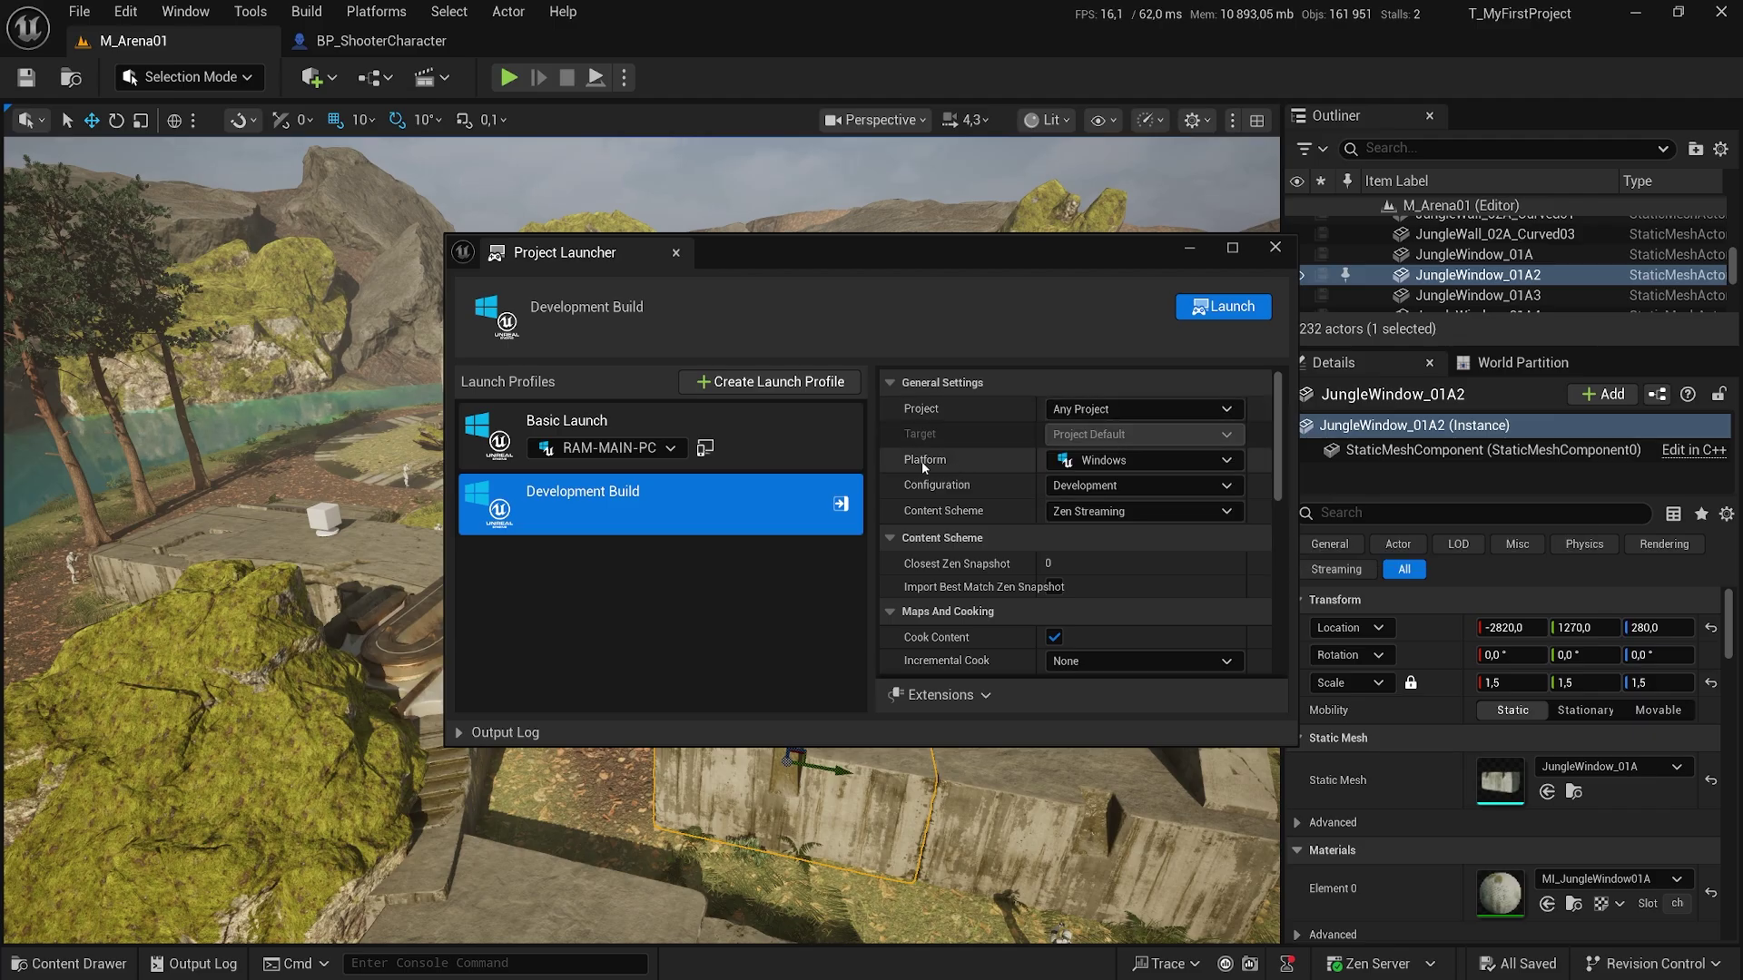
# Try IOS as the Development Build profile's platform and switch it back to Windows.
pyautogui.click(1135, 460)
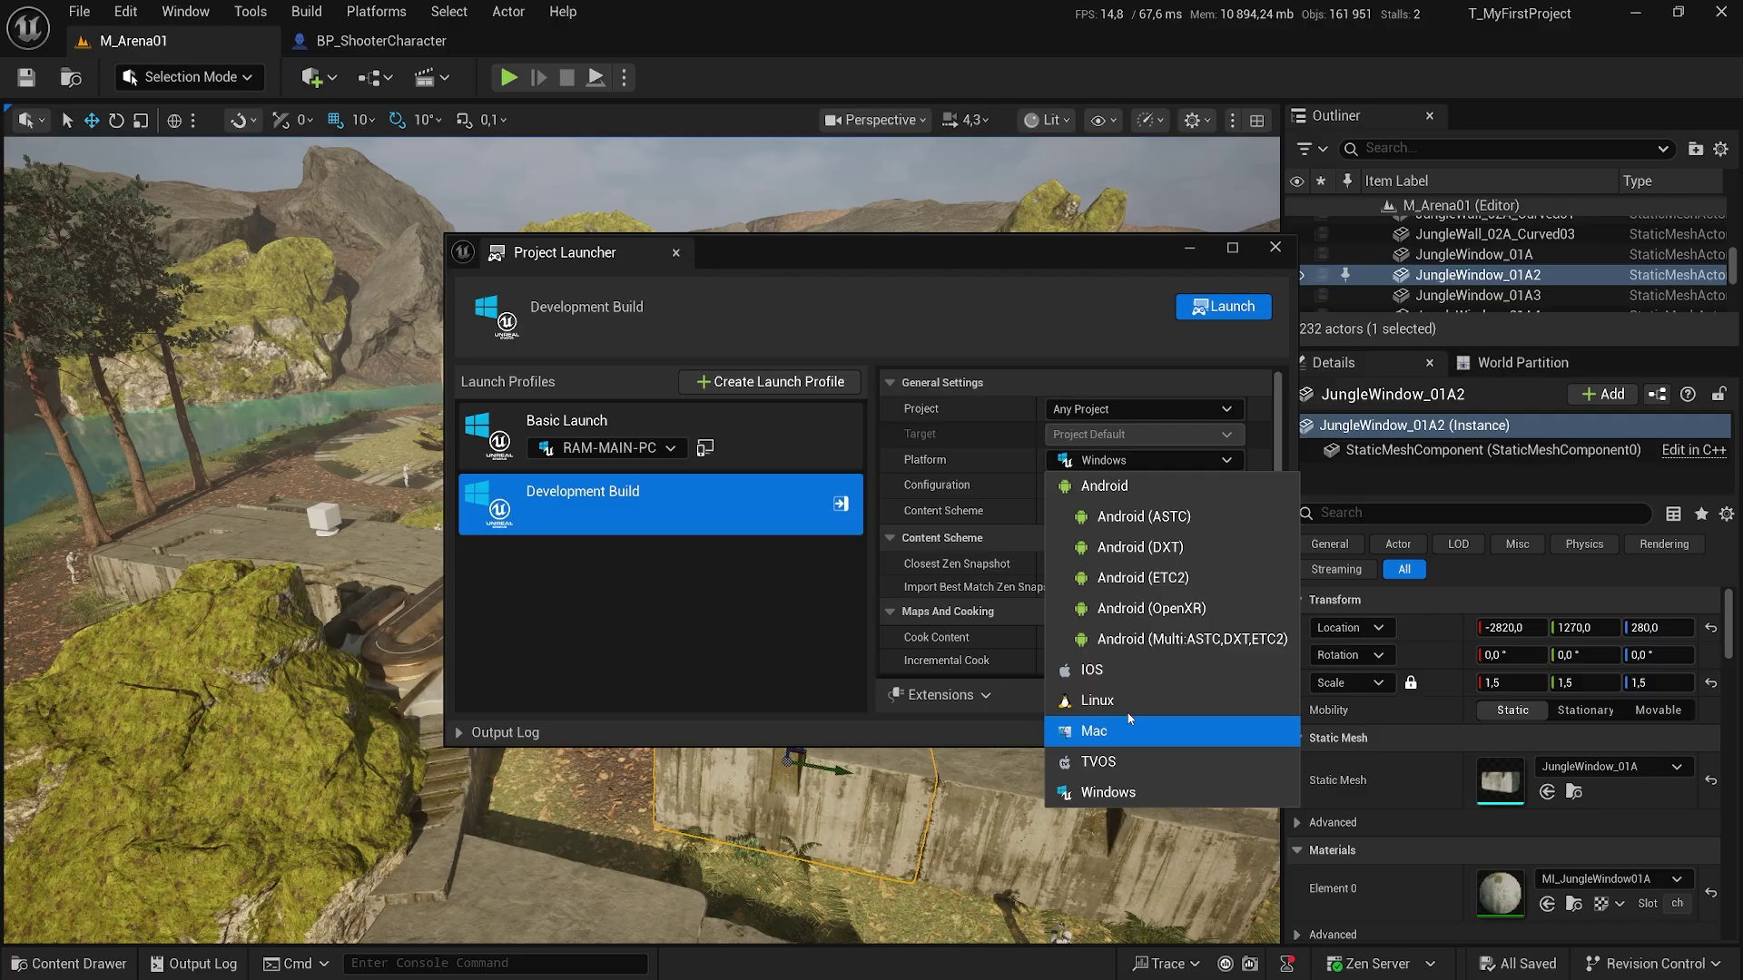
pyautogui.click(1084, 670)
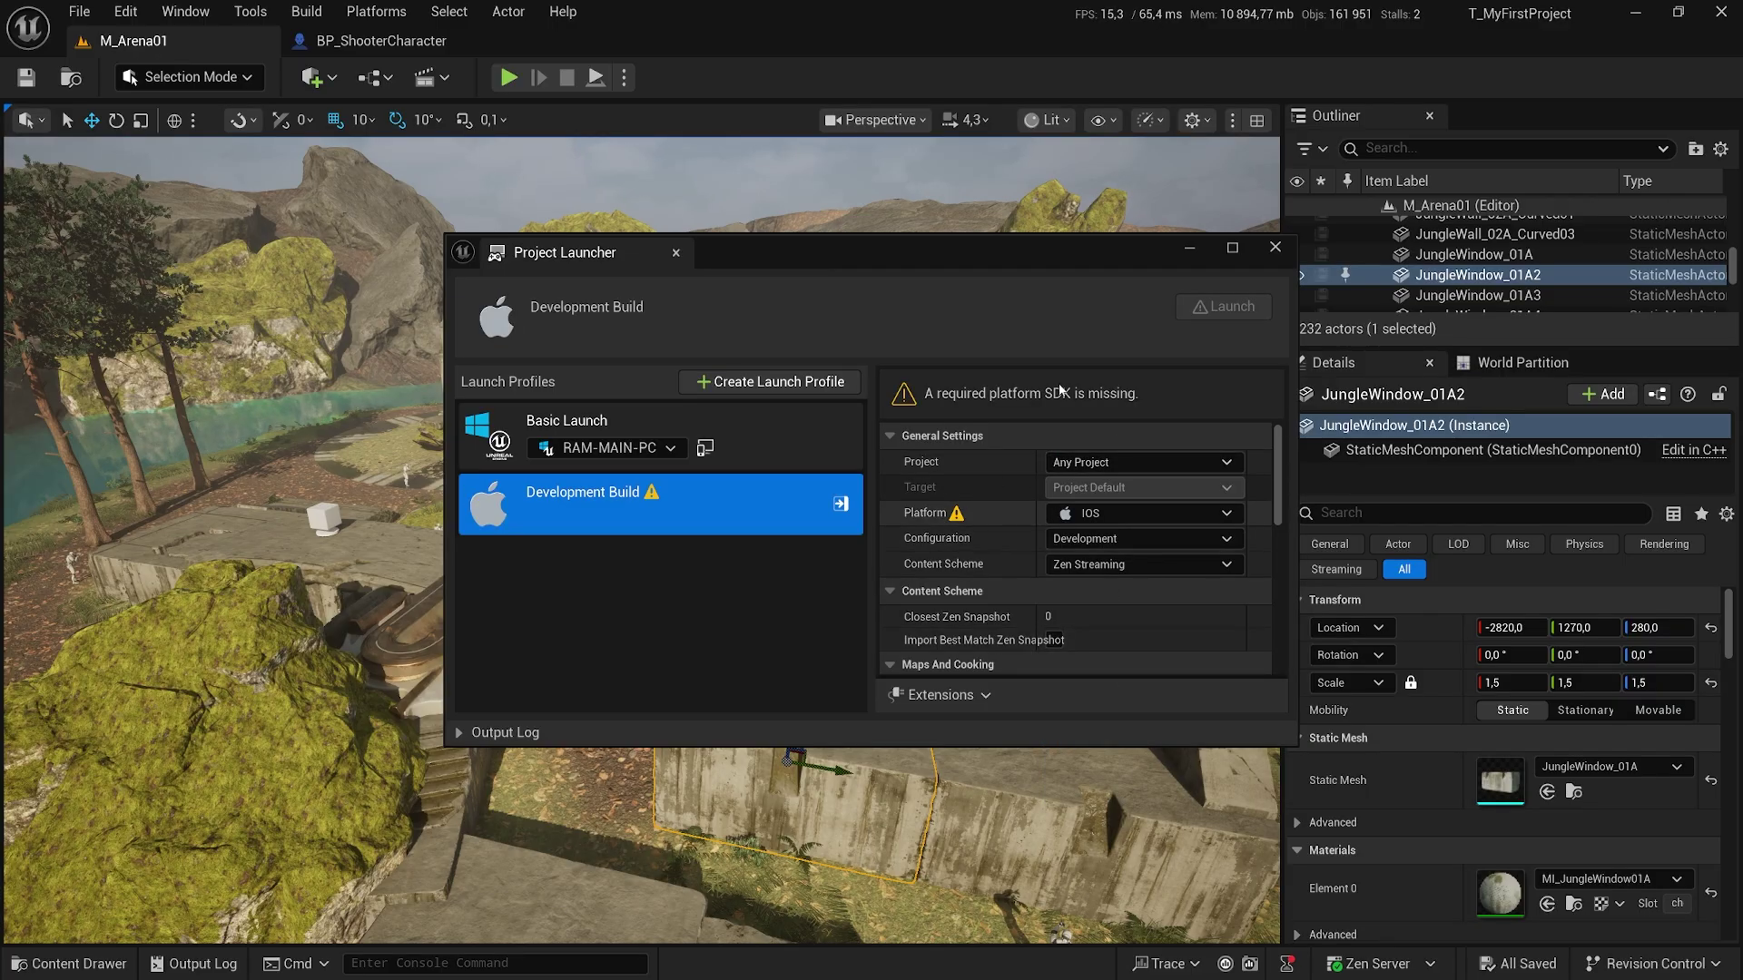
pyautogui.click(1125, 514)
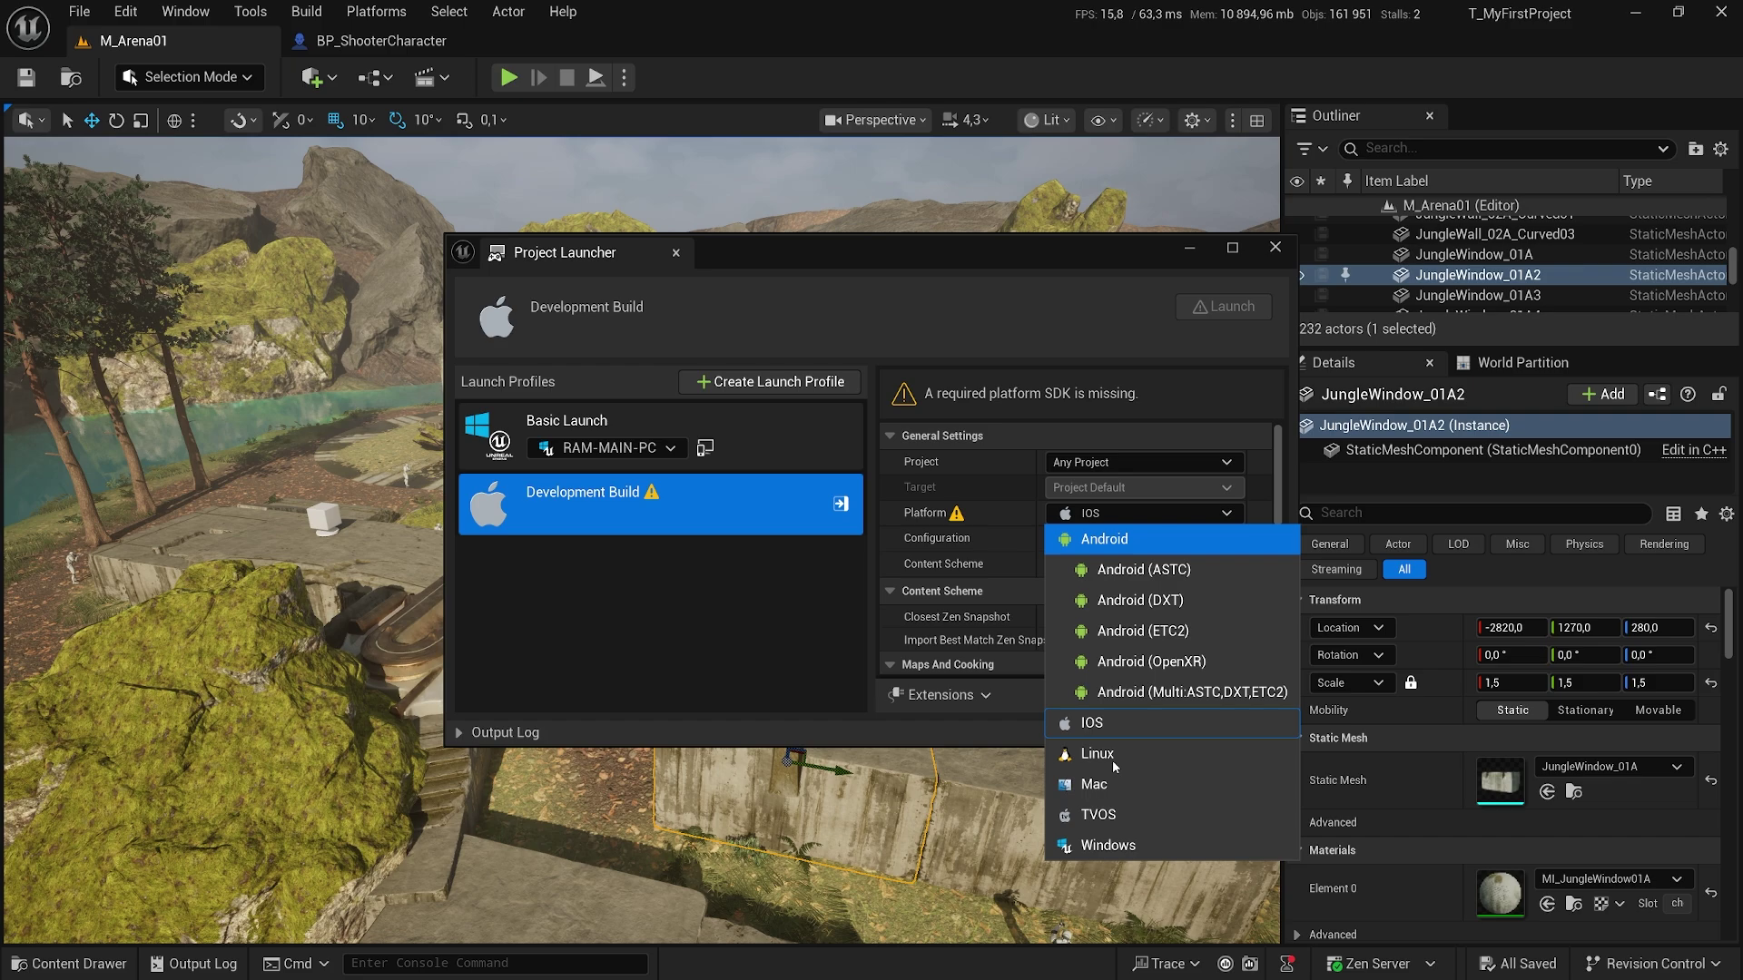
pyautogui.click(1103, 844)
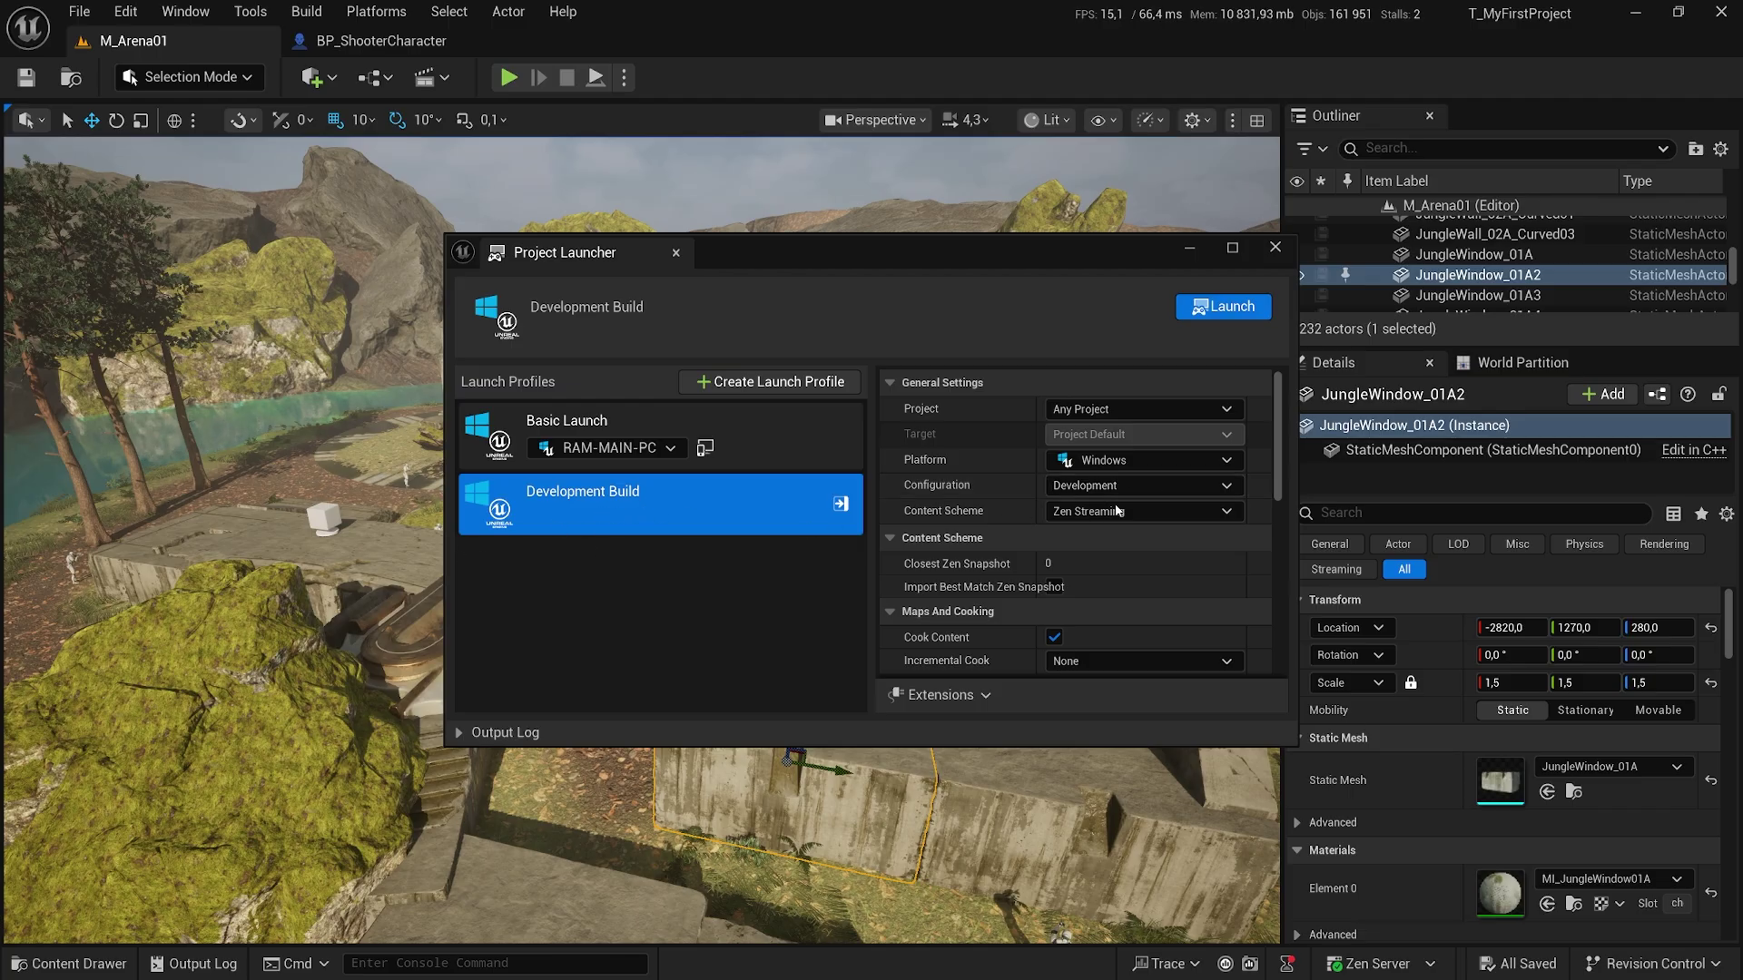
pyautogui.click(1157, 460)
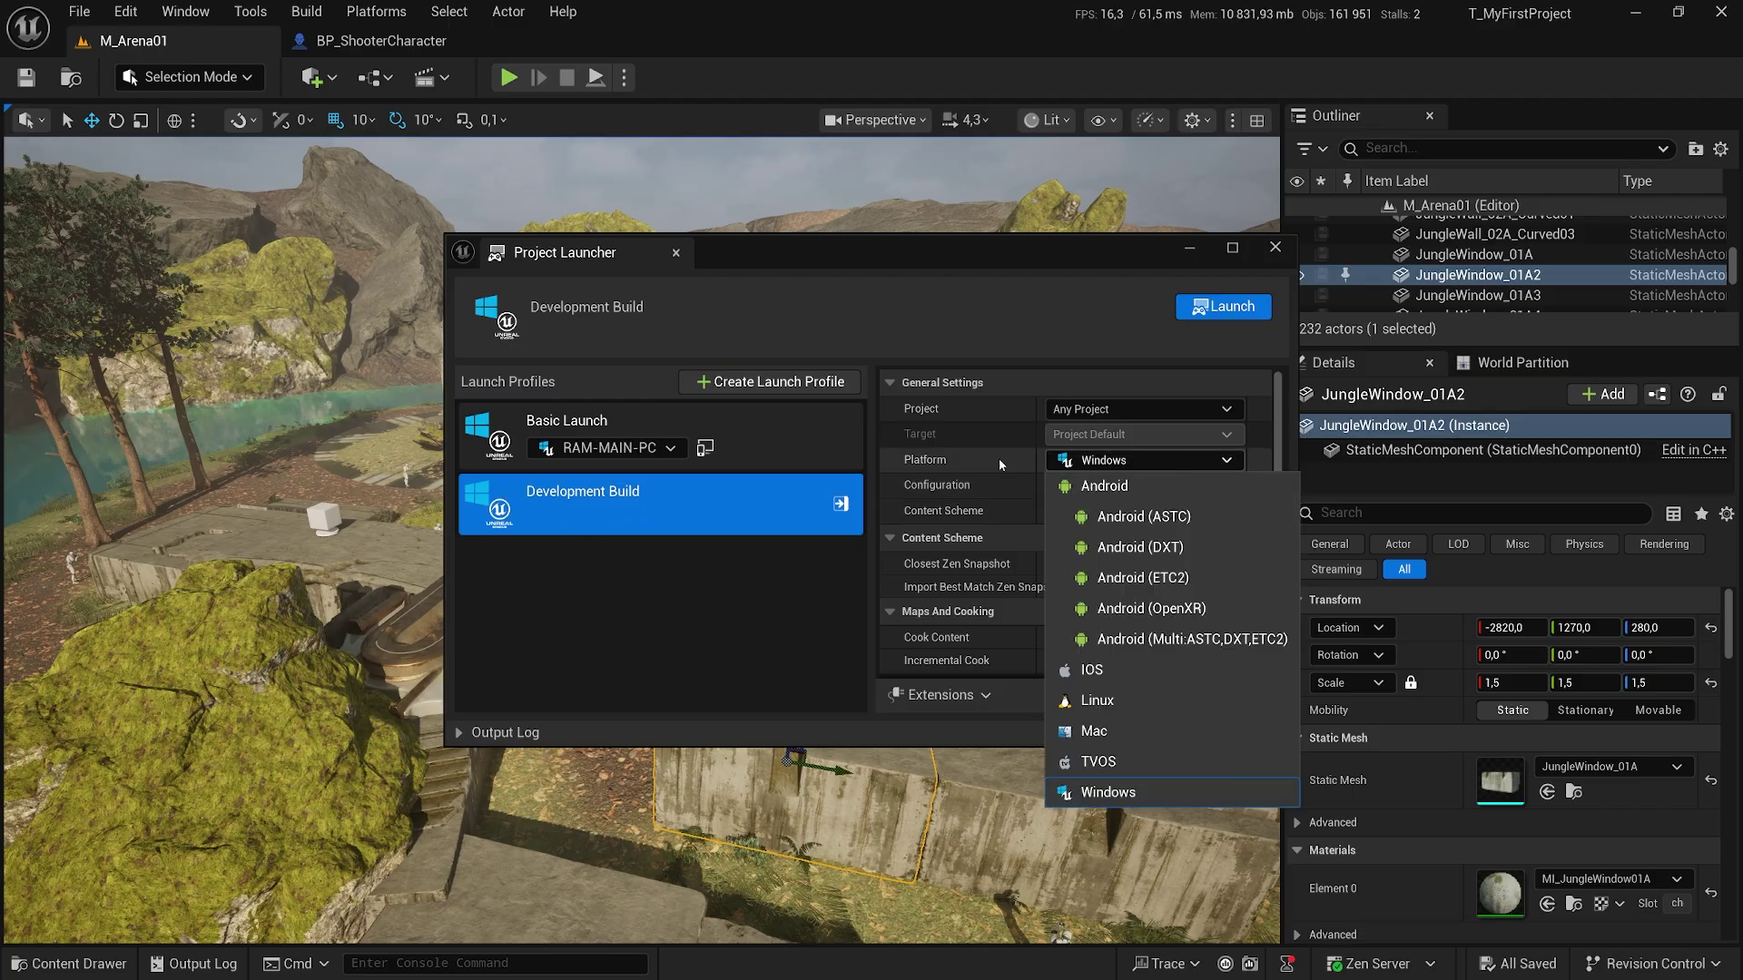
pyautogui.click(999, 459)
# Check the profile's build configuration choices and set its content scheme to Pak Files.
pyautogui.click(1142, 486)
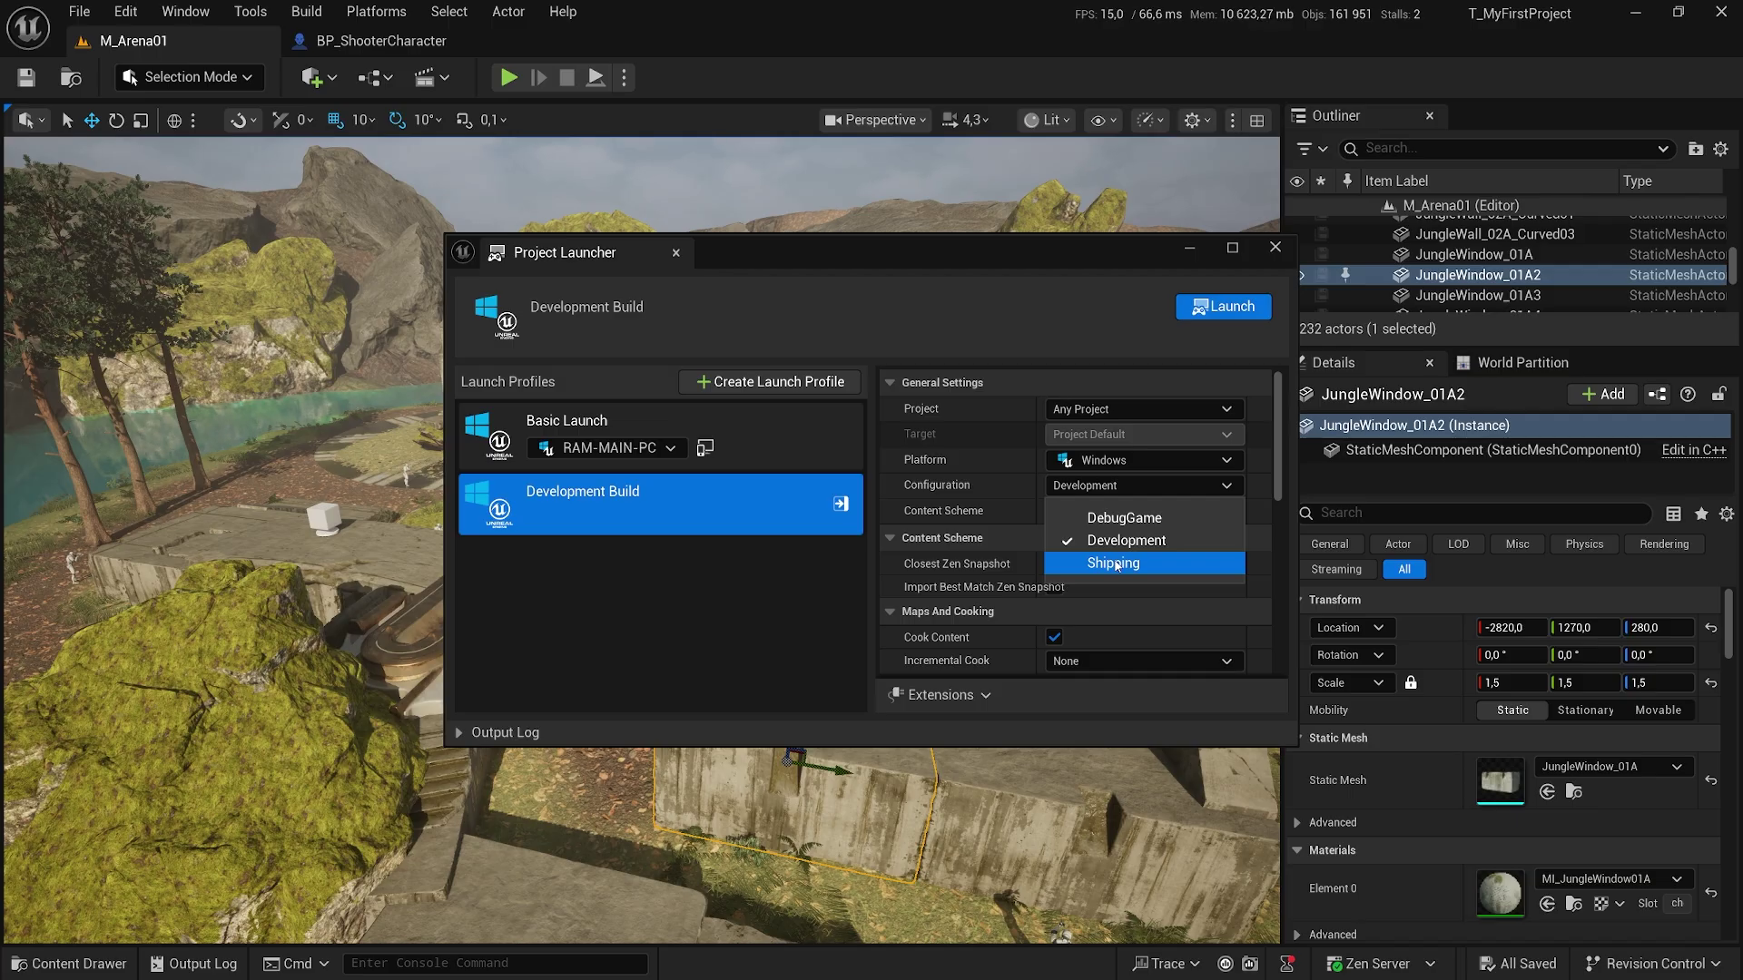
pyautogui.click(955, 531)
pyautogui.click(1125, 511)
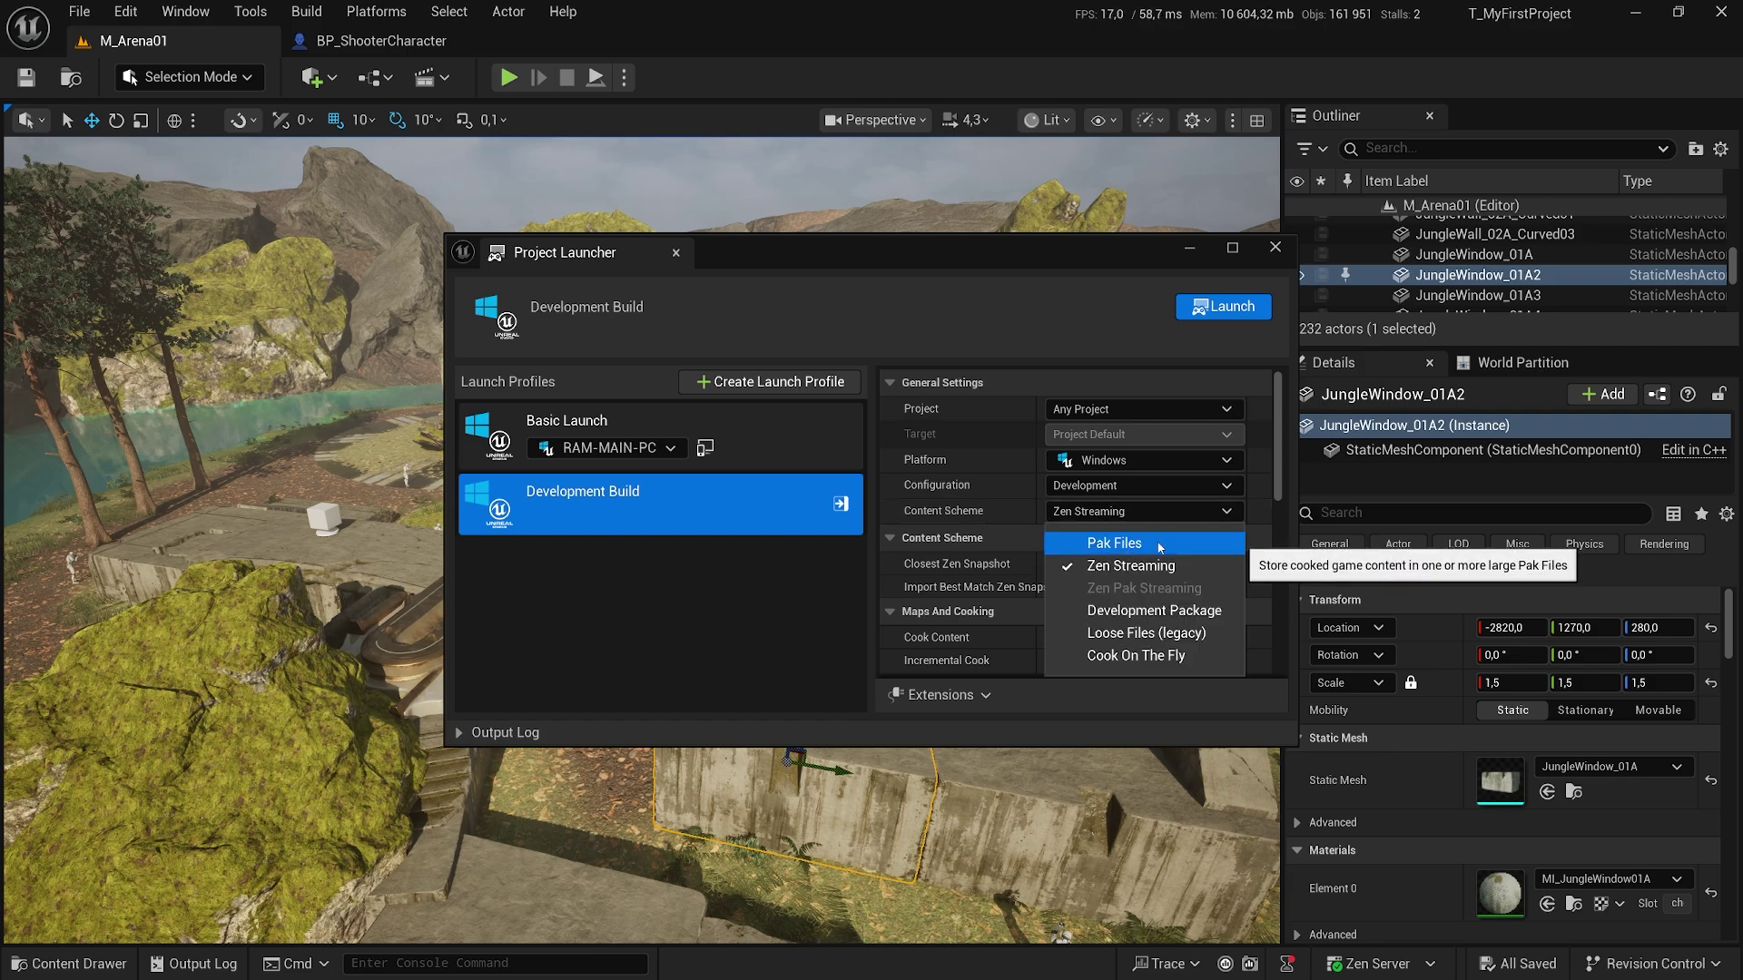
pyautogui.click(1158, 543)
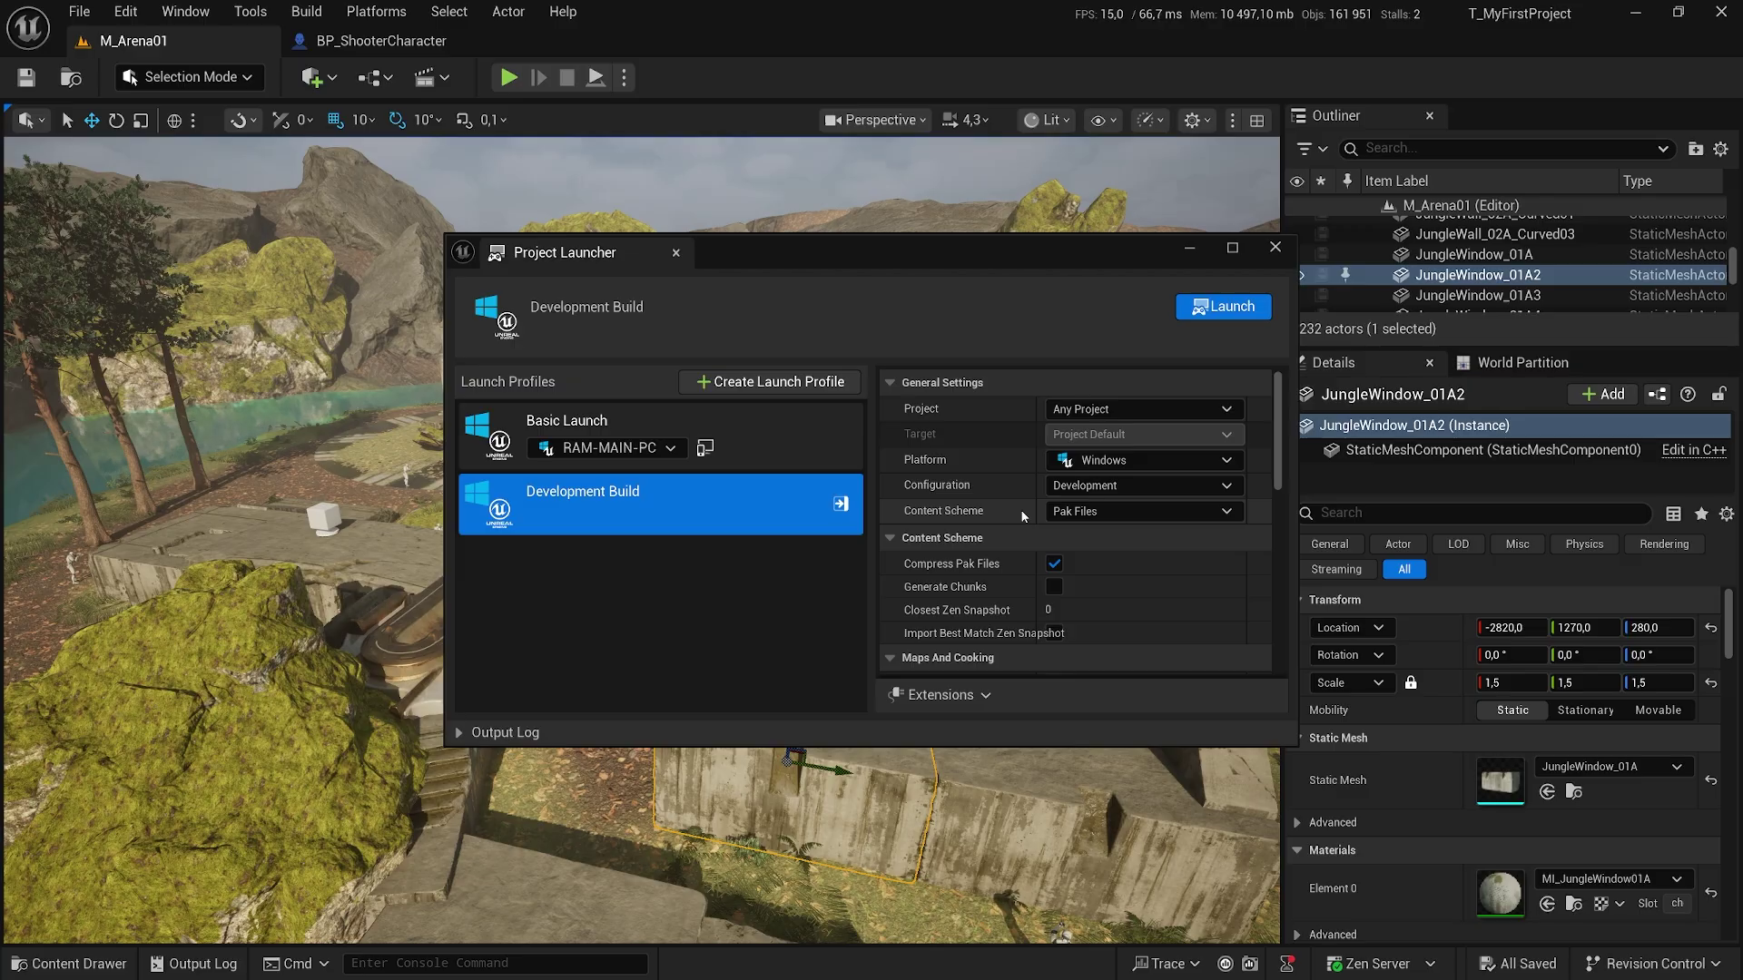
pyautogui.click(1104, 514)
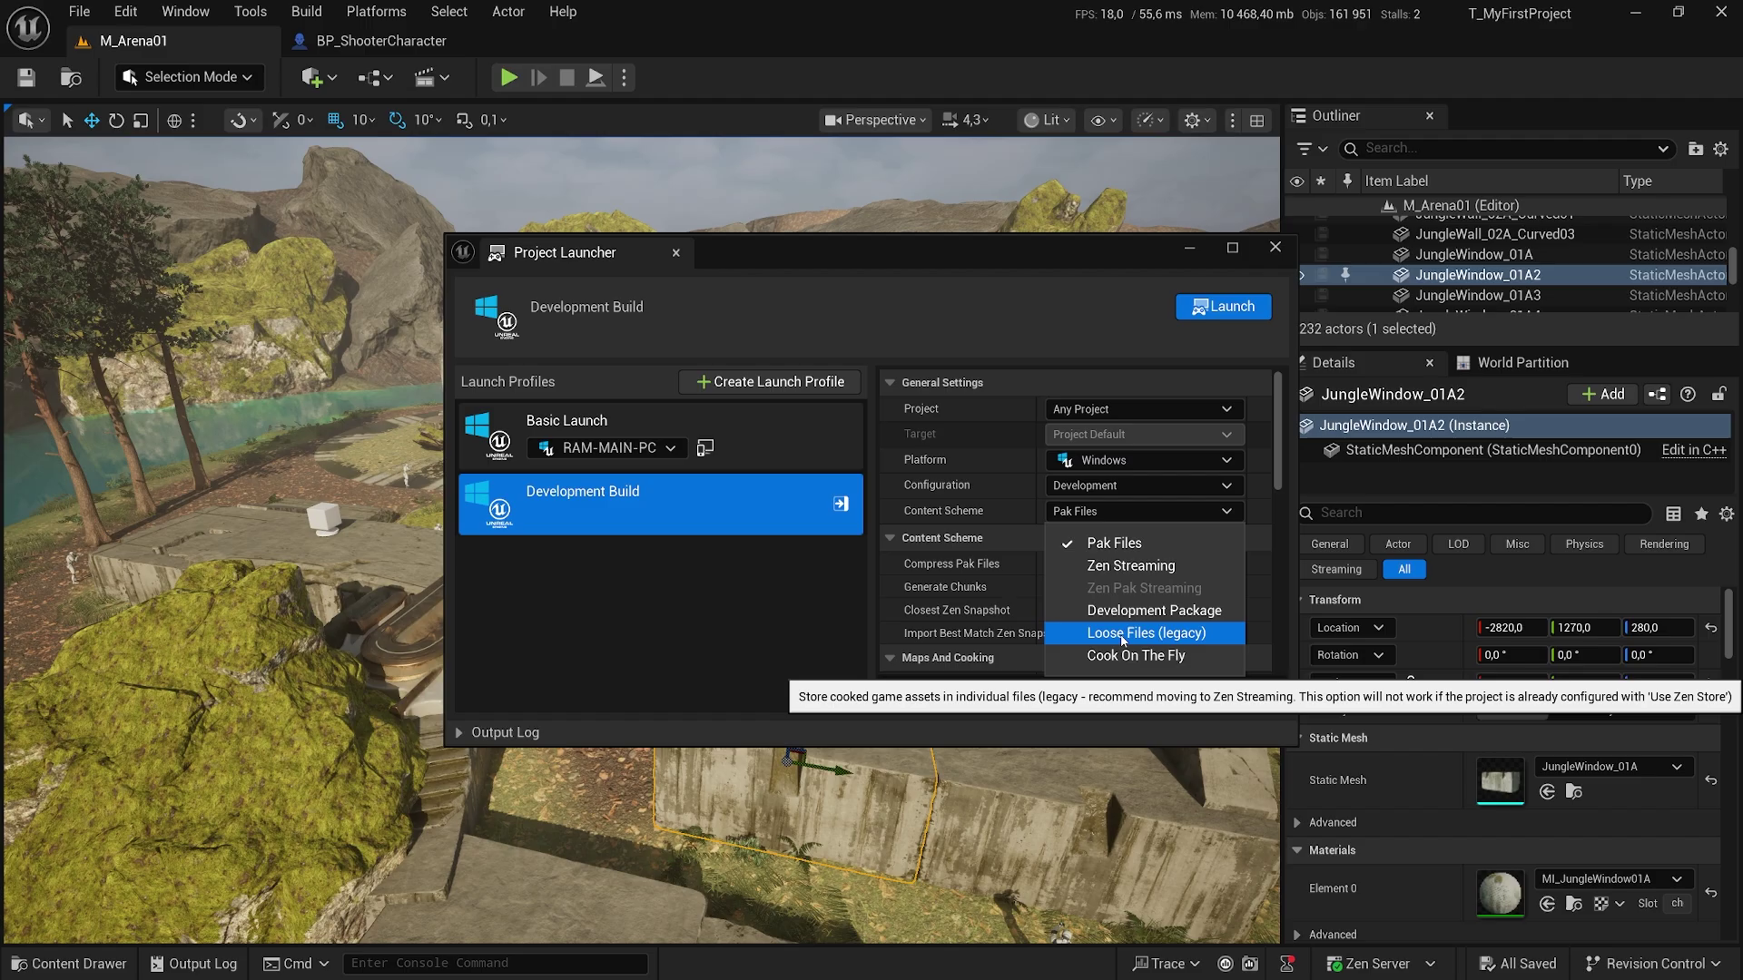
pyautogui.click(986, 482)
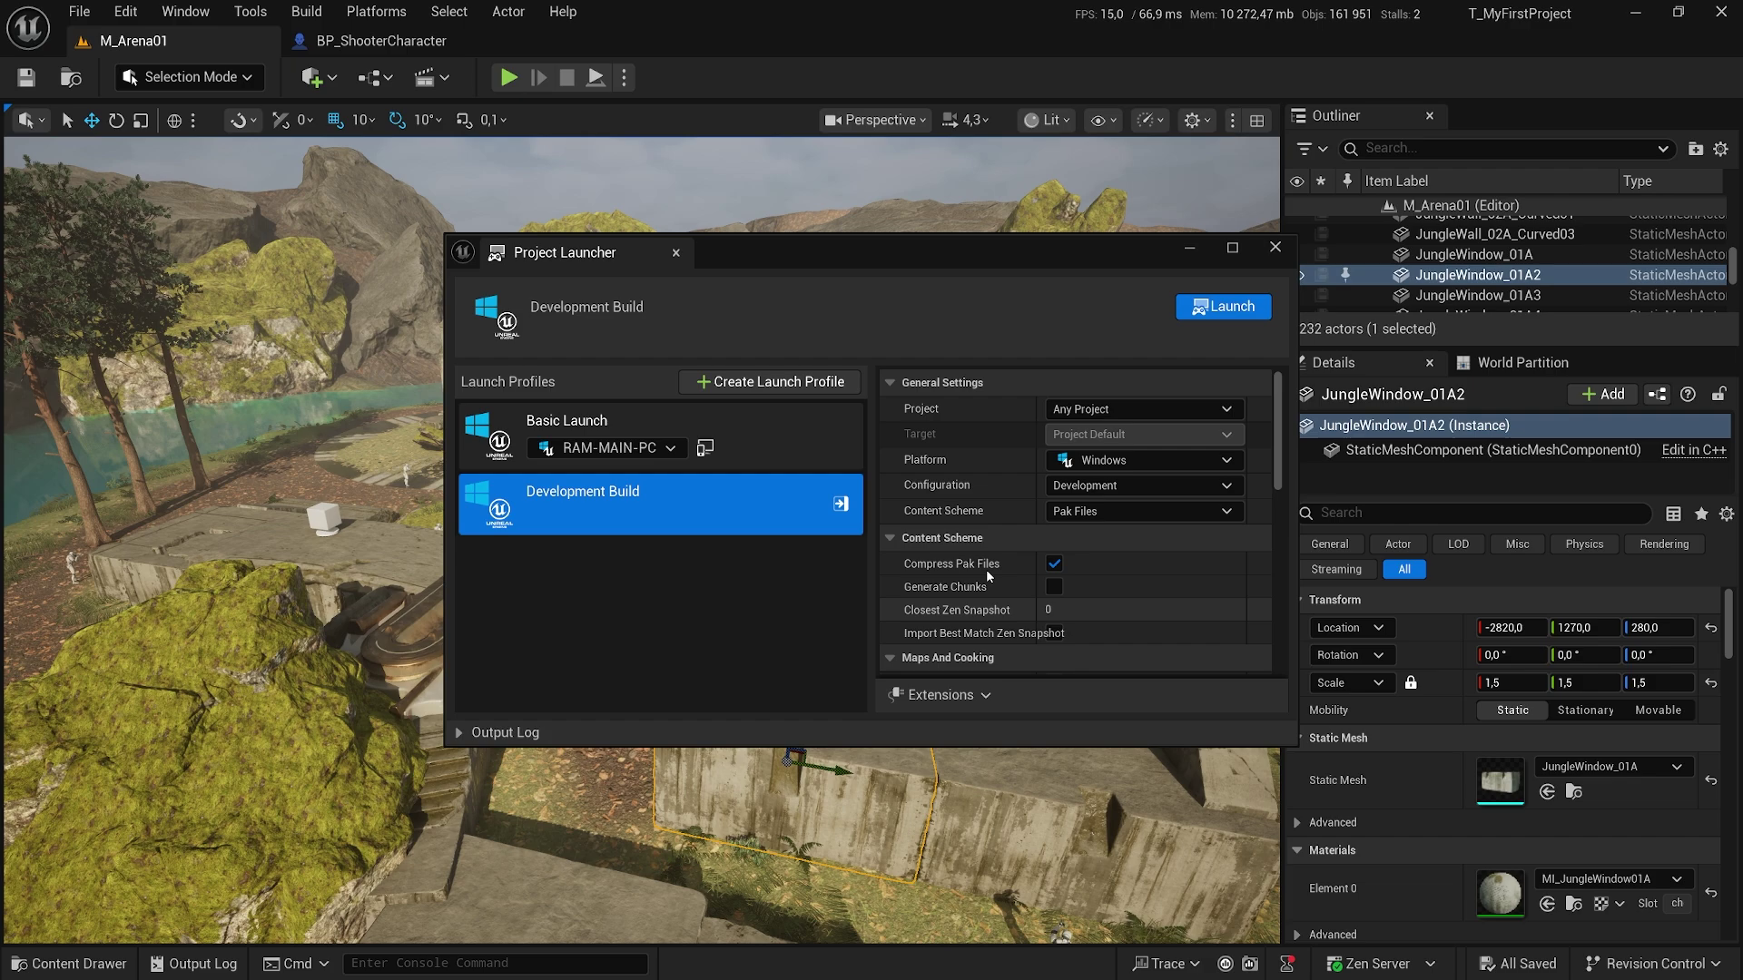
# Widen the Development Build profile's settings area and set its incremental cook to Modified & Dependencies (recommended).
pyautogui.scroll(-2, 1004, 581)
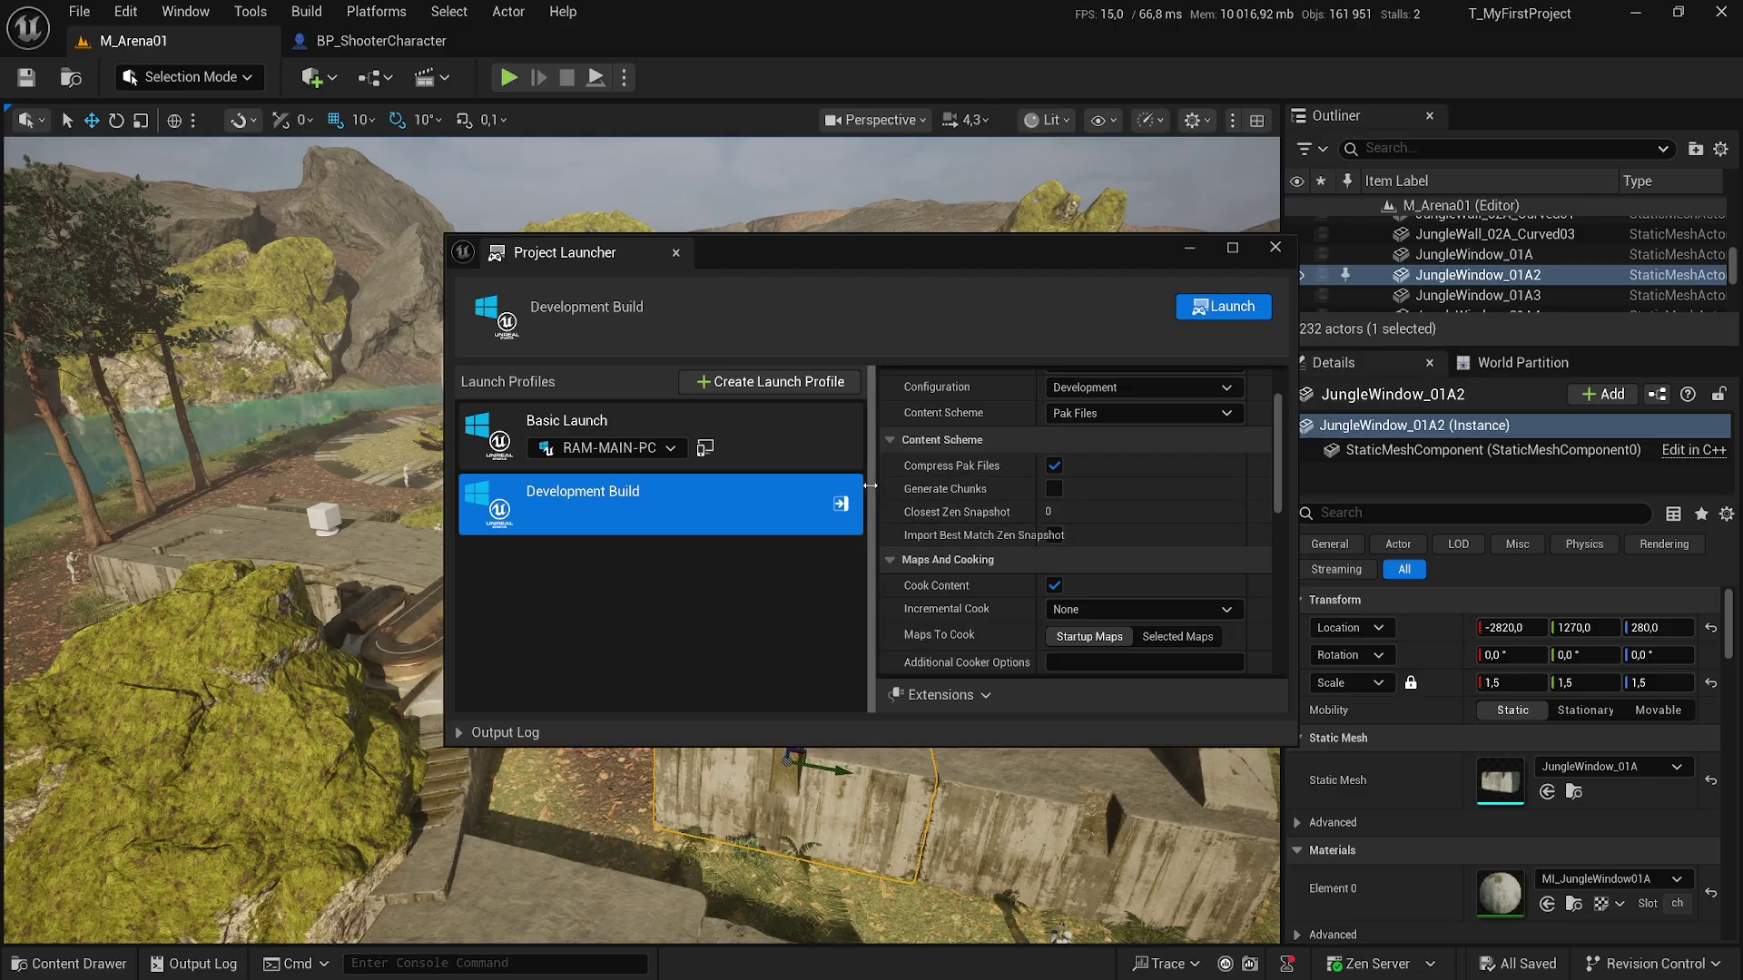
pyautogui.moveTo(875, 484); pyautogui.dragTo(820, 504)
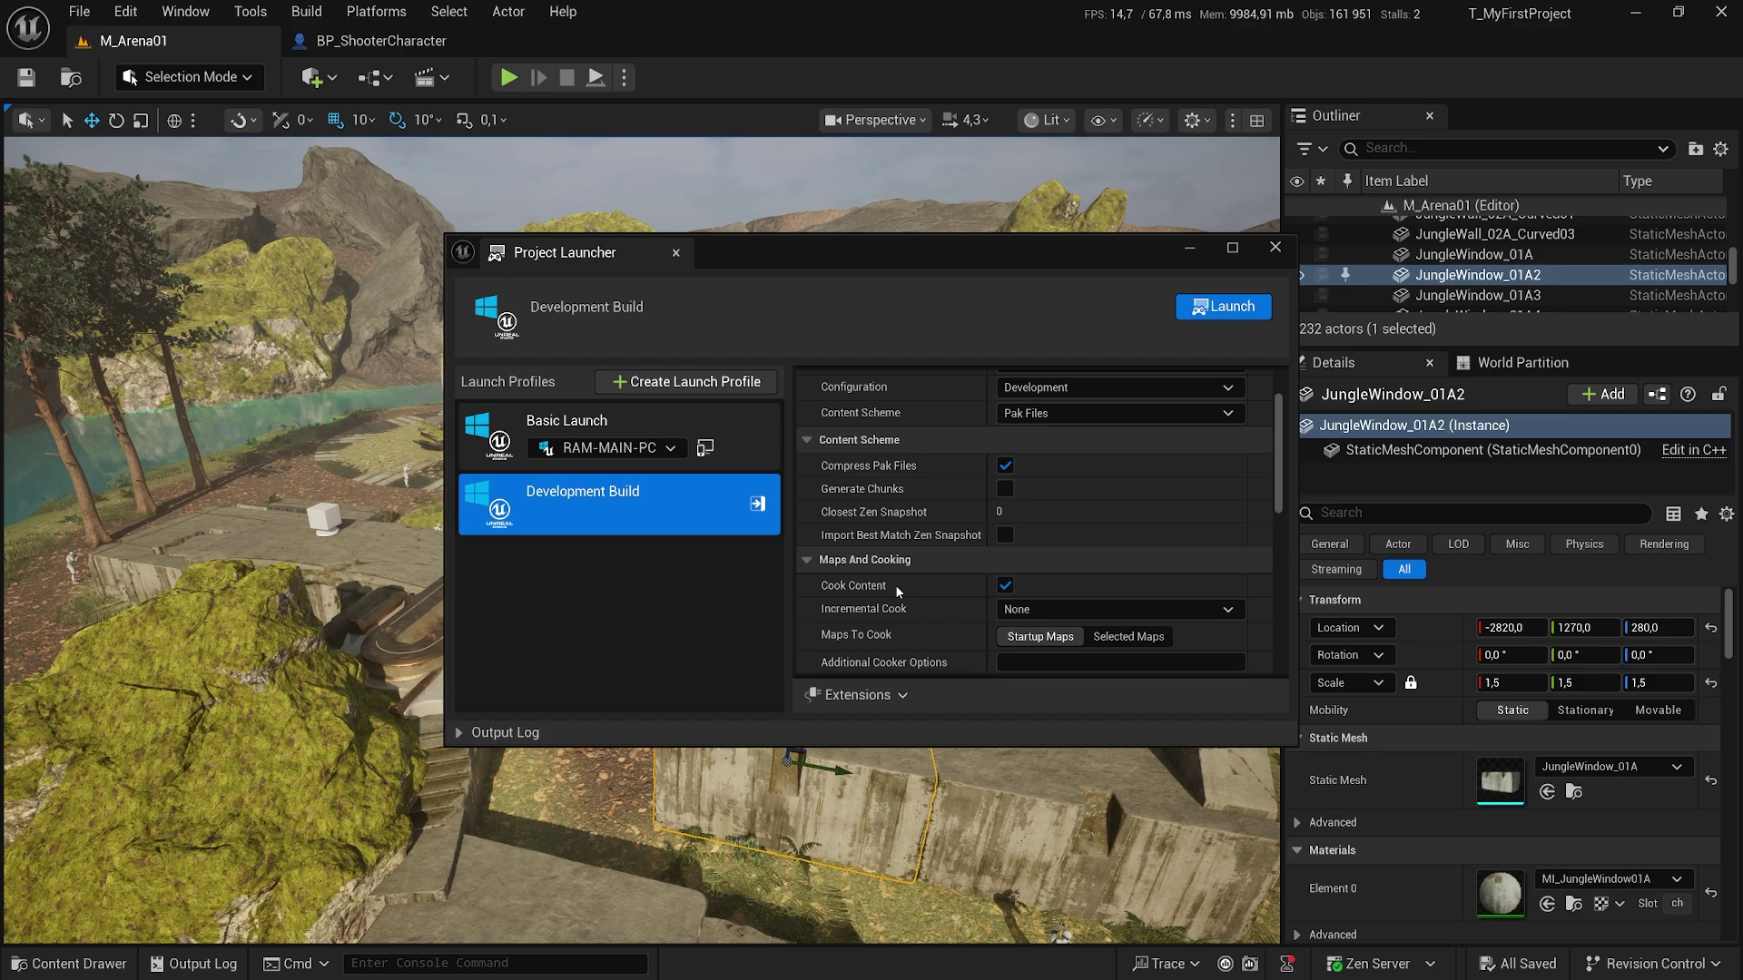
pyautogui.scroll(-3, 891, 581)
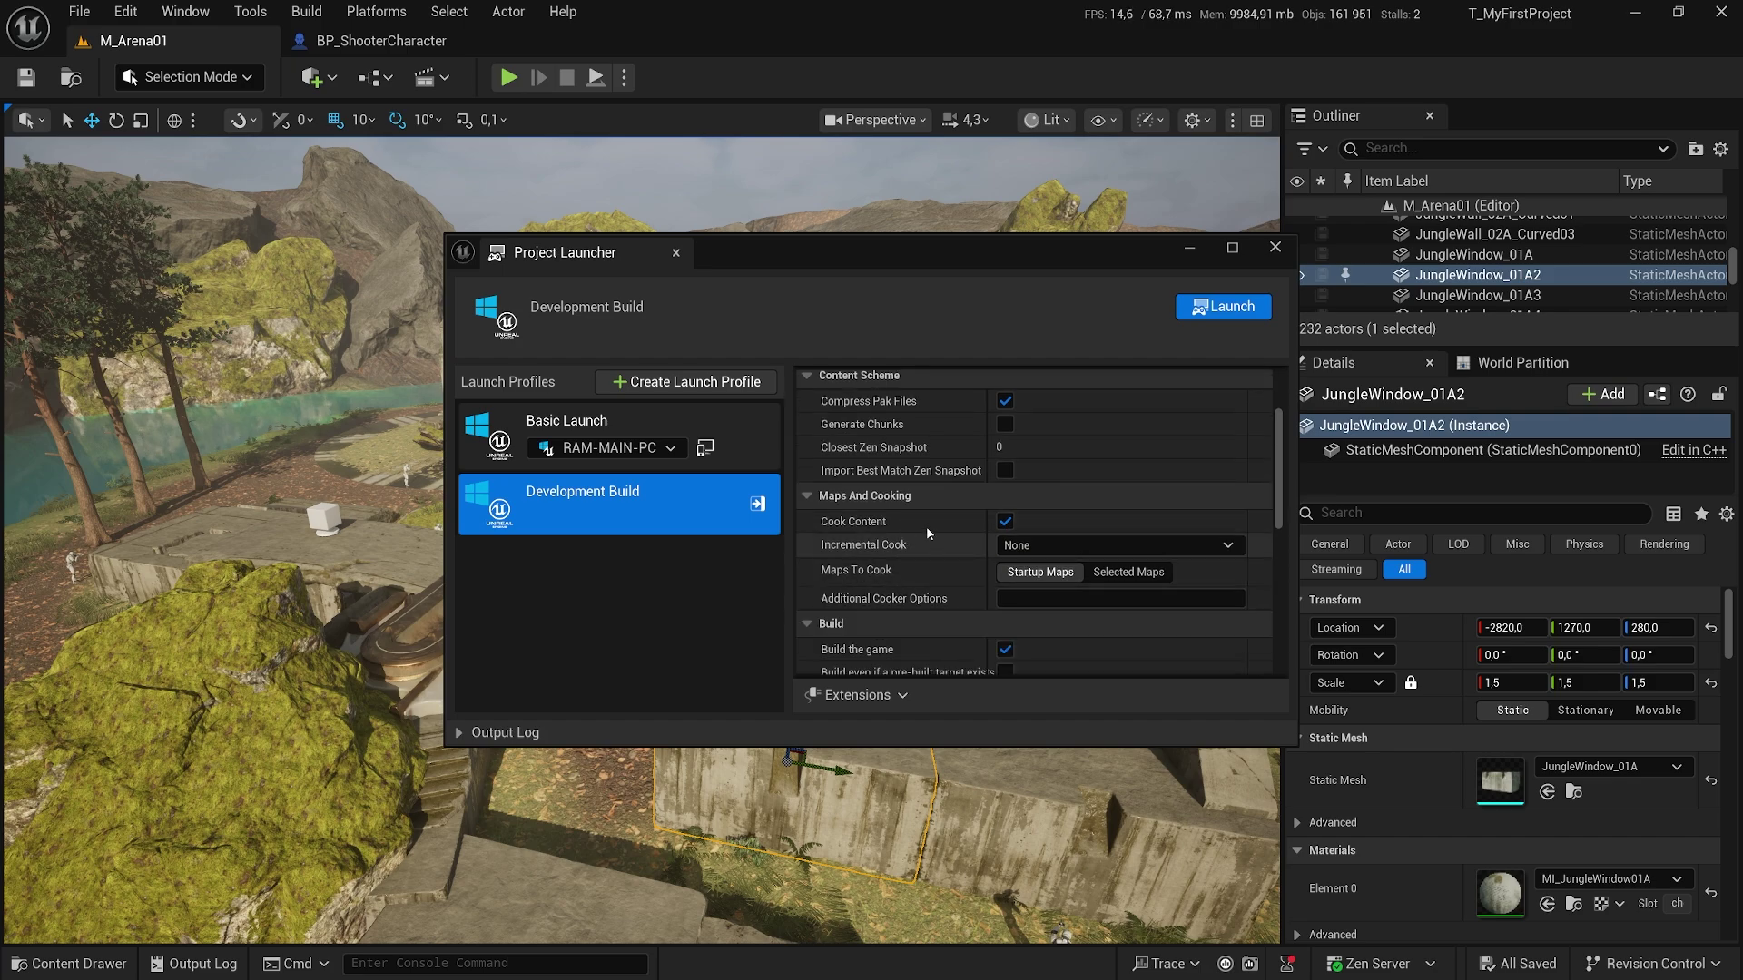
pyautogui.scroll(-8, 918, 591)
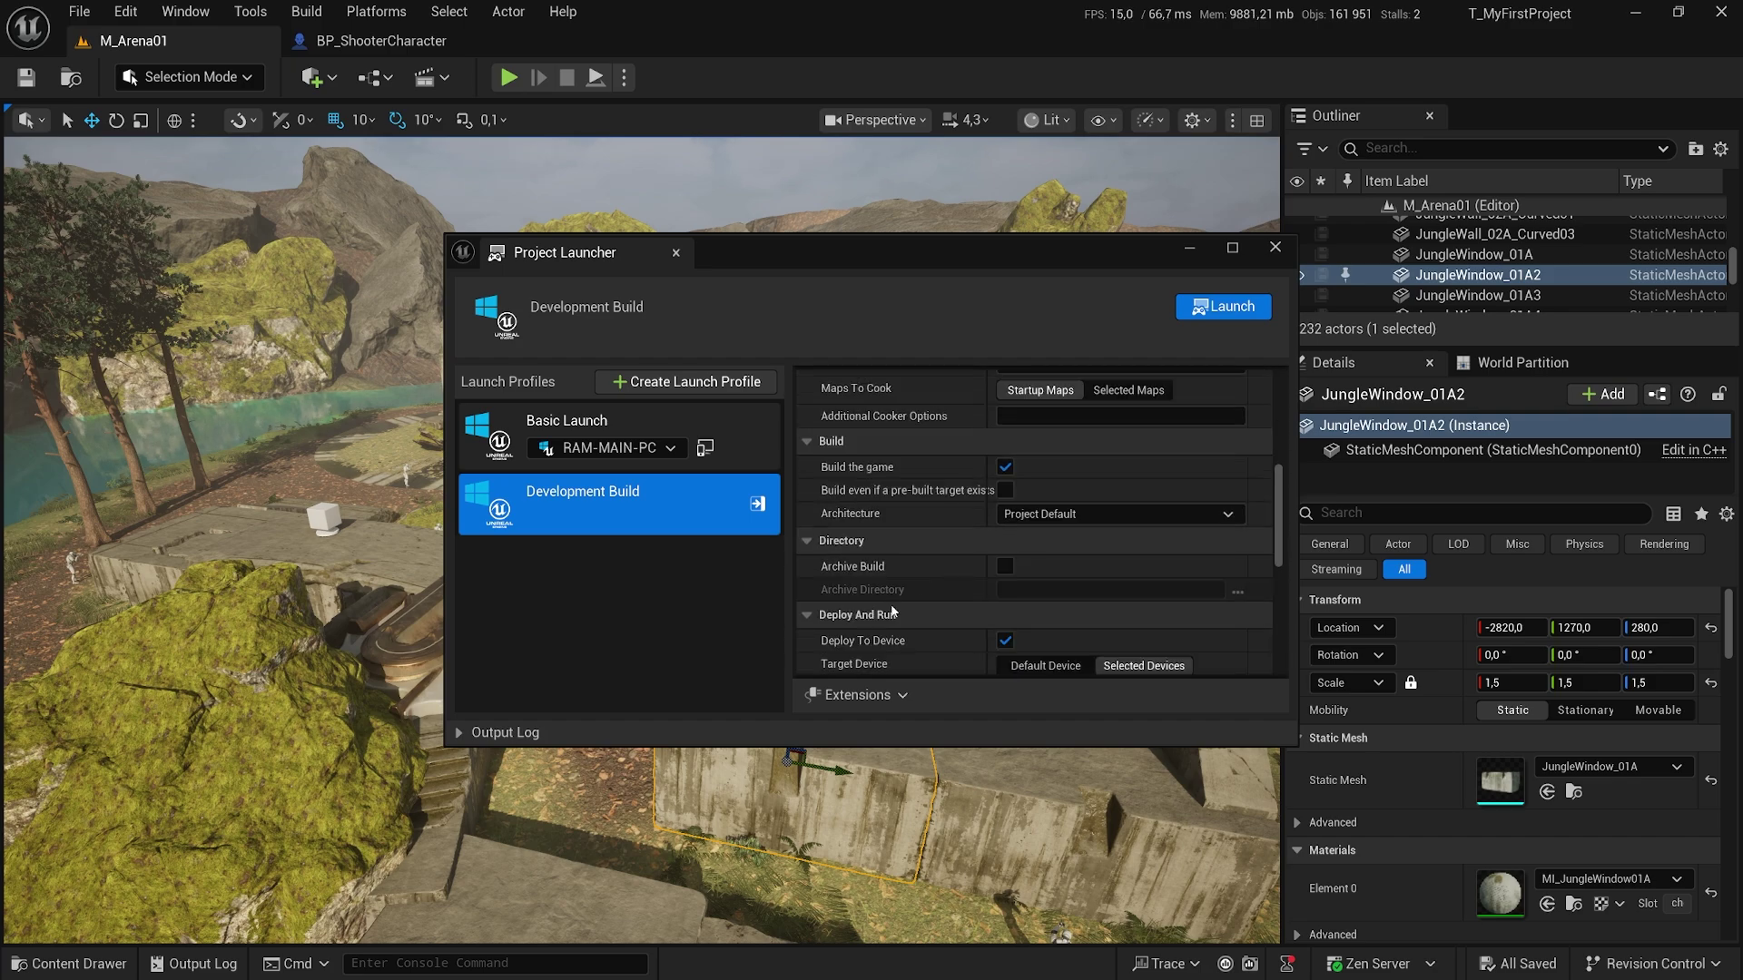
pyautogui.scroll(-4, 898, 599)
pyautogui.scroll(9, 935, 565)
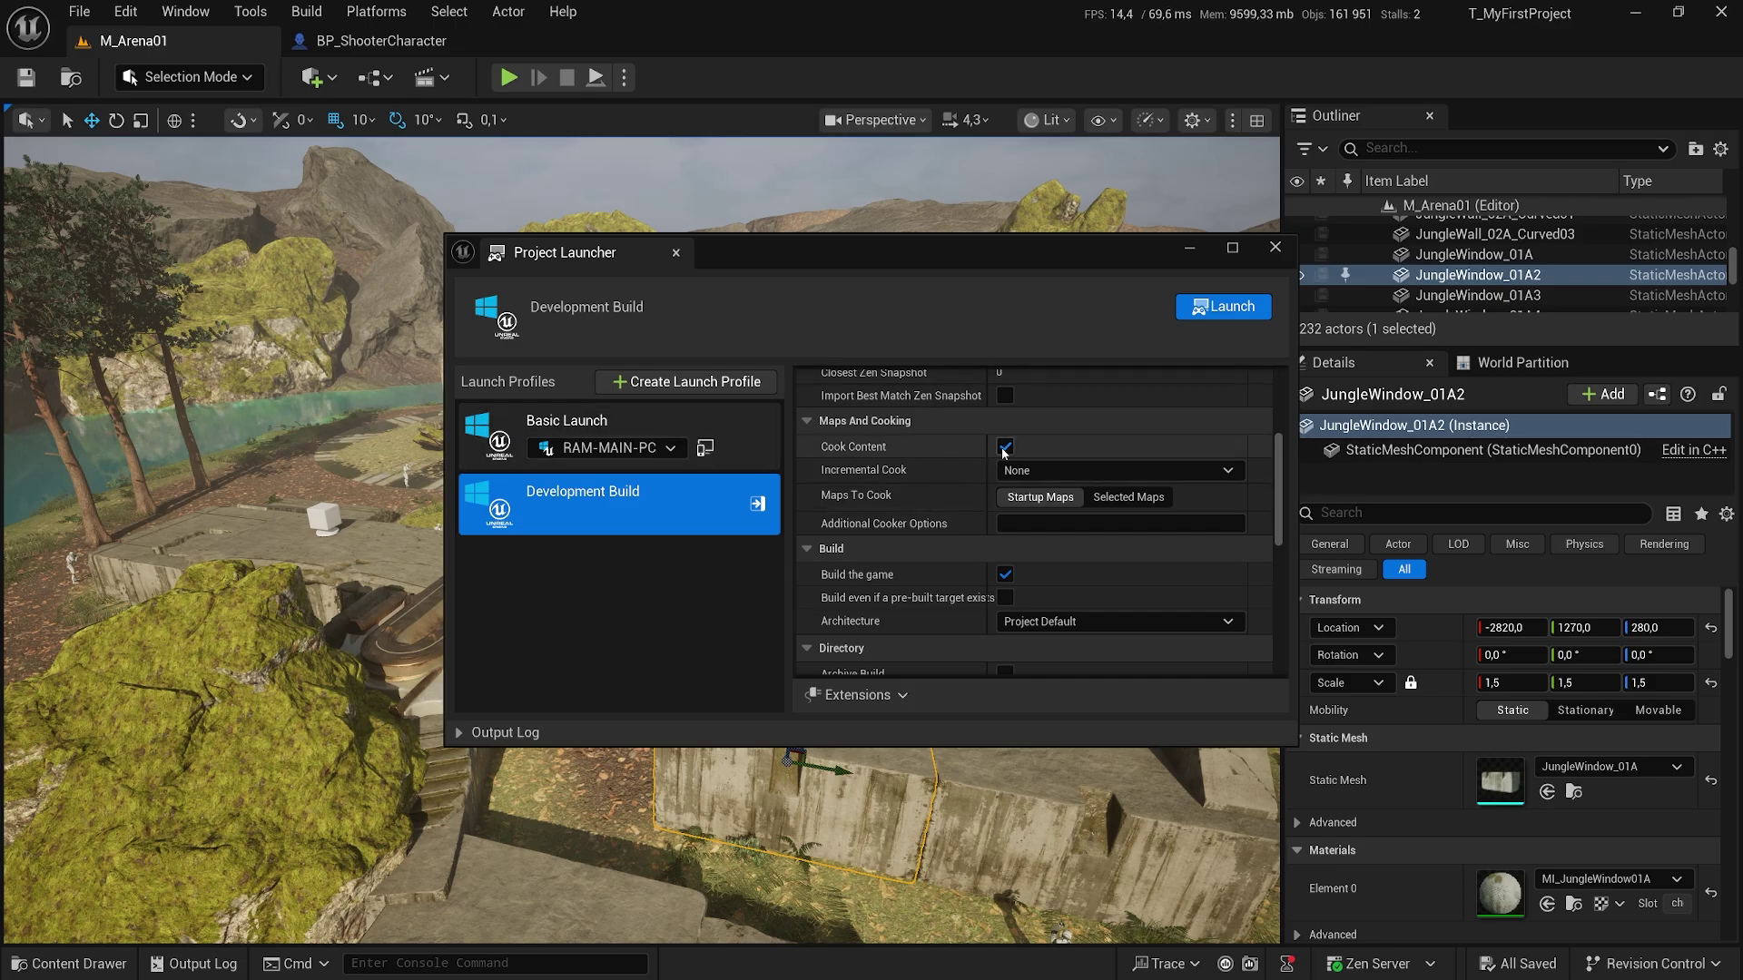
pyautogui.click(1041, 474)
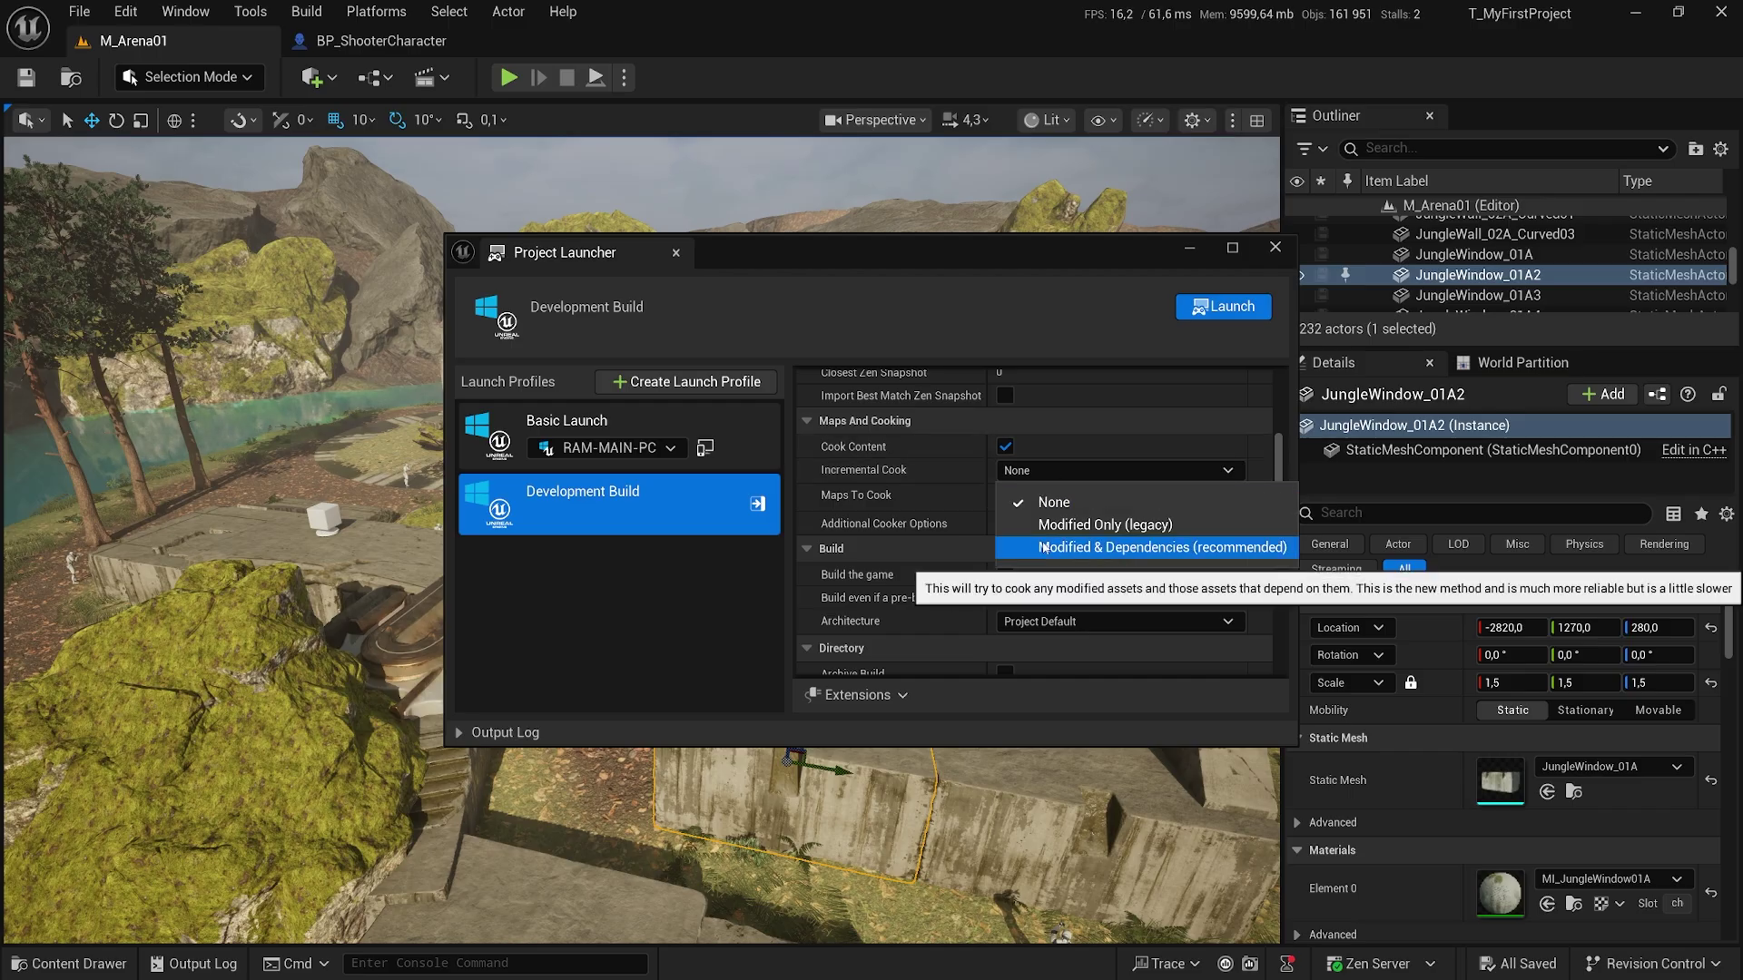
pyautogui.click(1209, 548)
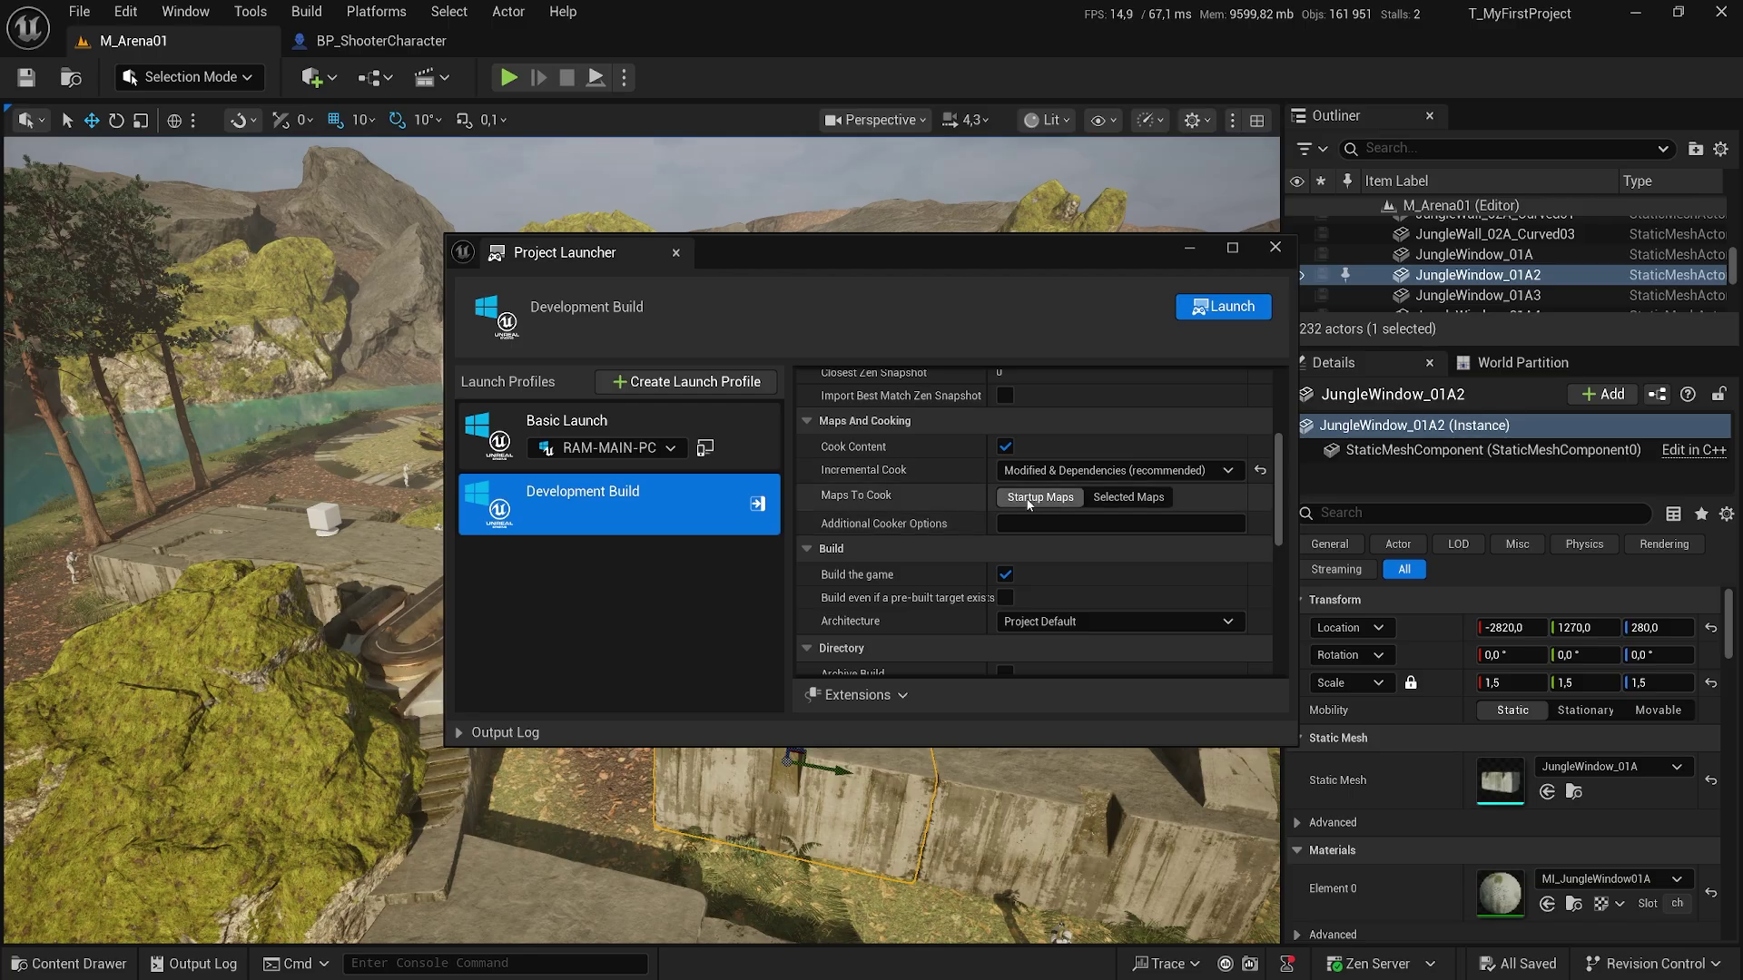
# Compare the Selected Maps and Startup Maps cooking options, return to Startup Maps, and check the build architecture choices, keeping Project Default.
pyautogui.click(1128, 497)
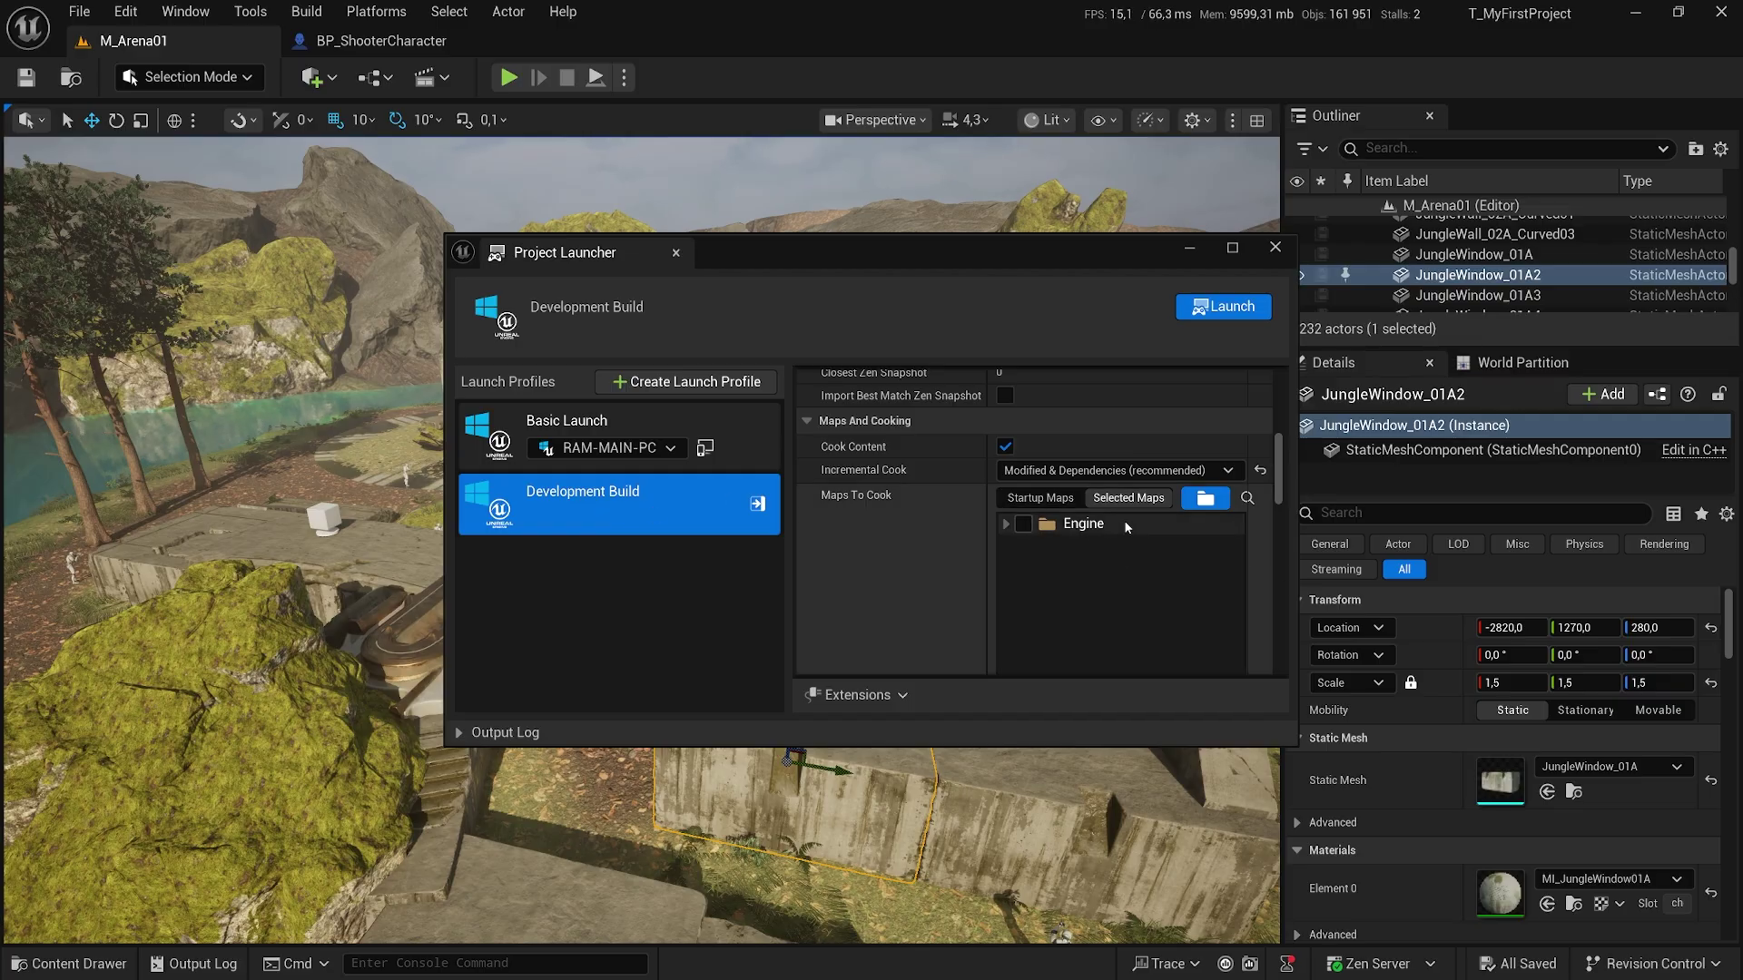
pyautogui.click(1040, 498)
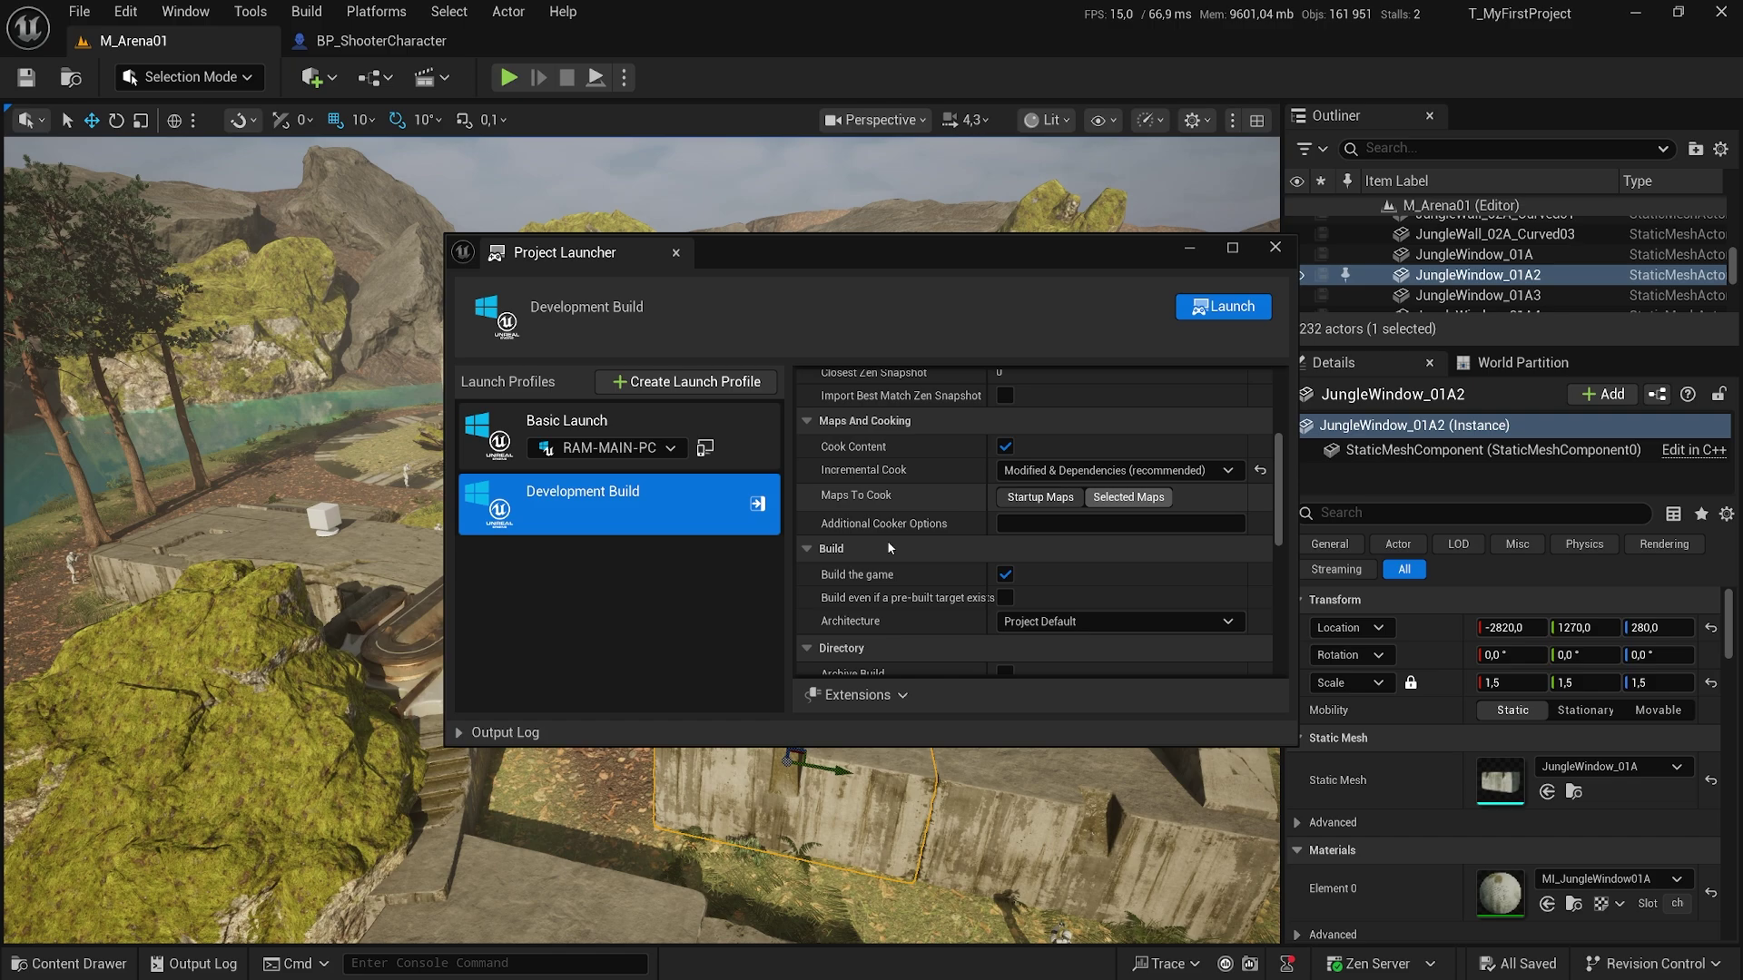
pyautogui.scroll(-1, 888, 517)
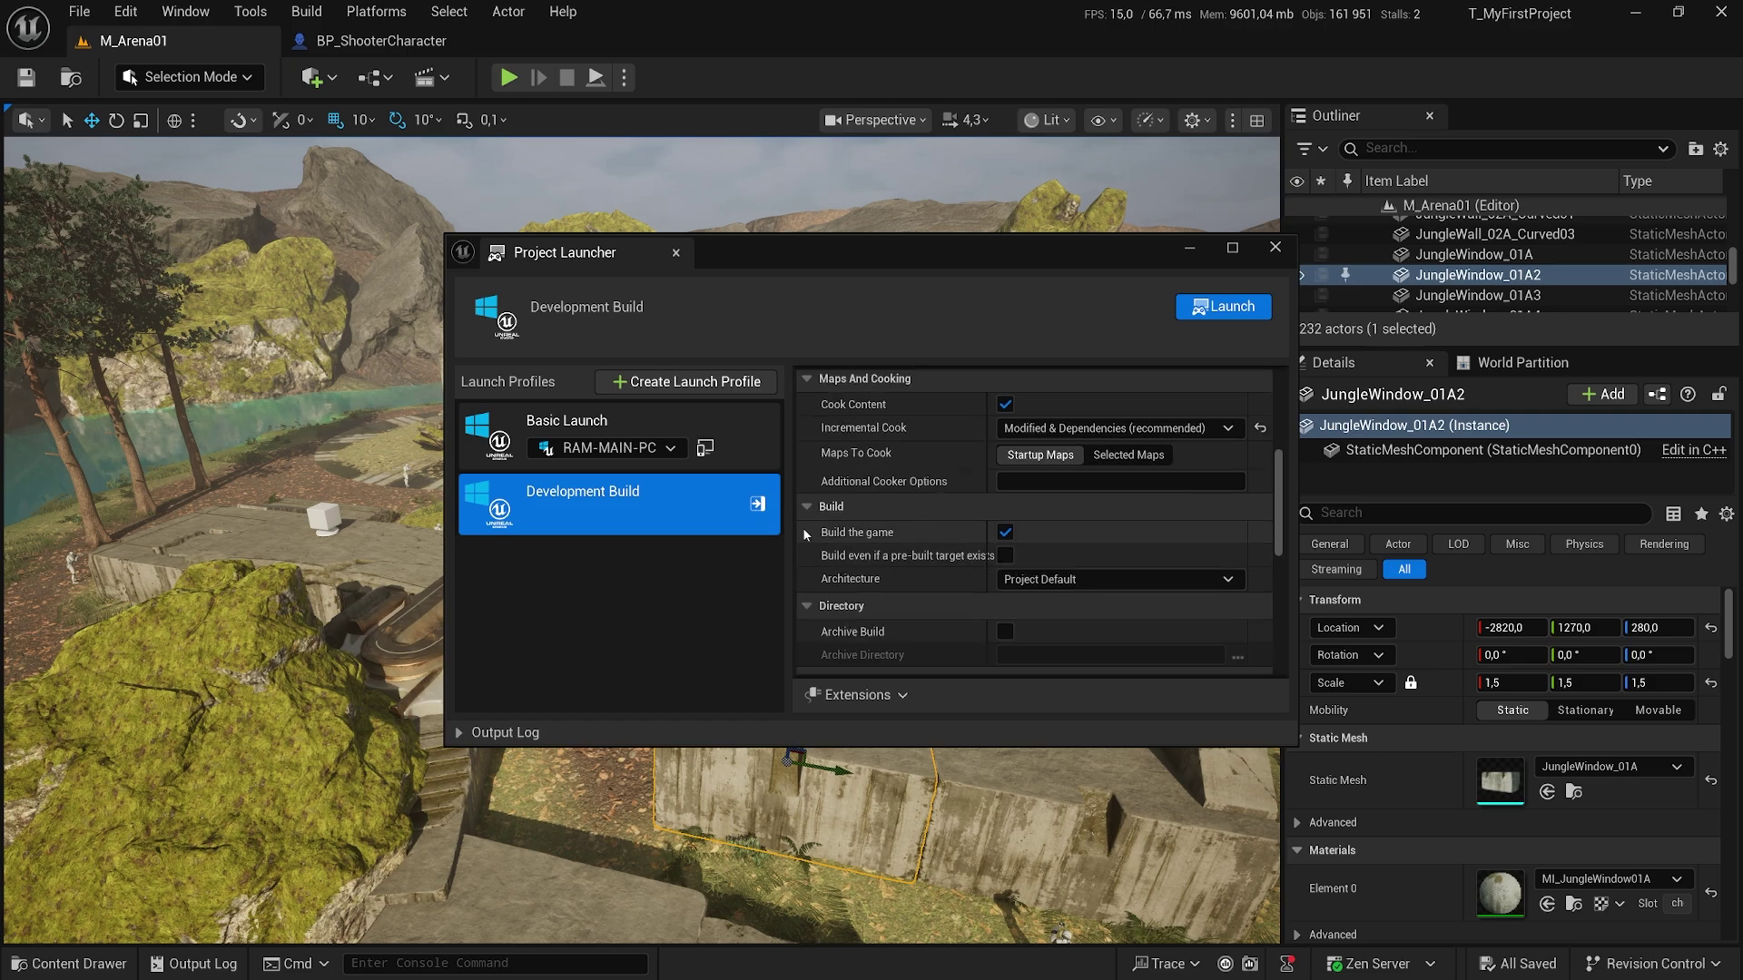
pyautogui.click(1016, 580)
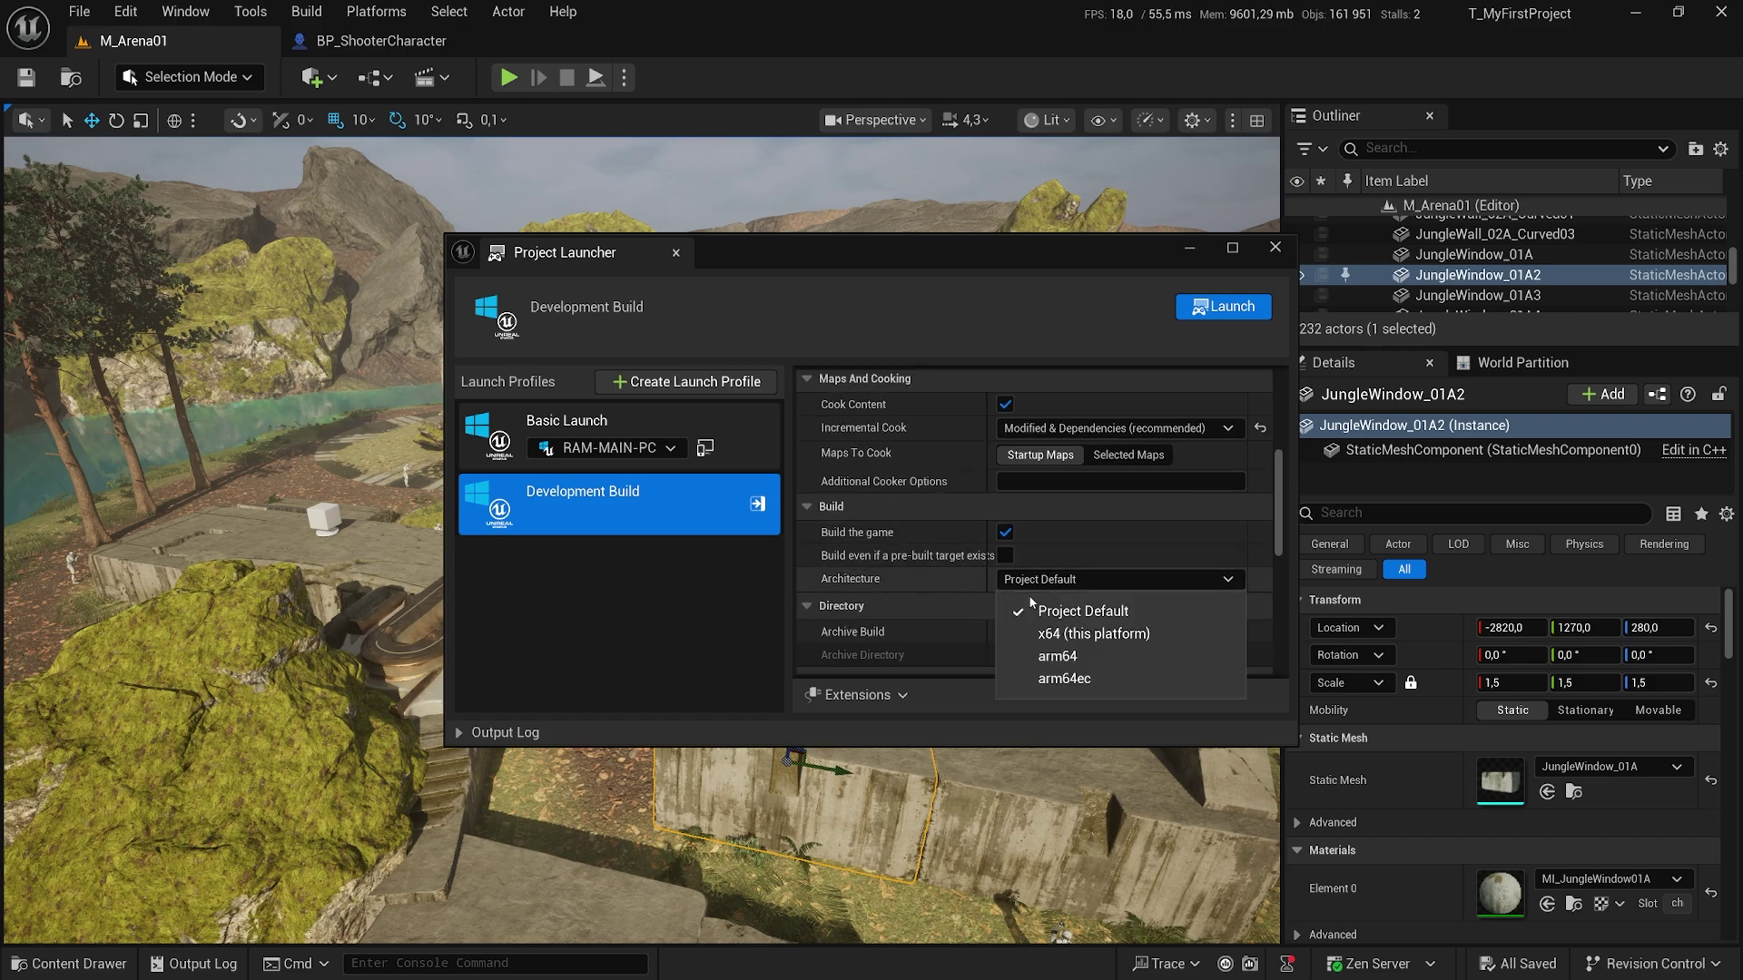
pyautogui.click(1011, 603)
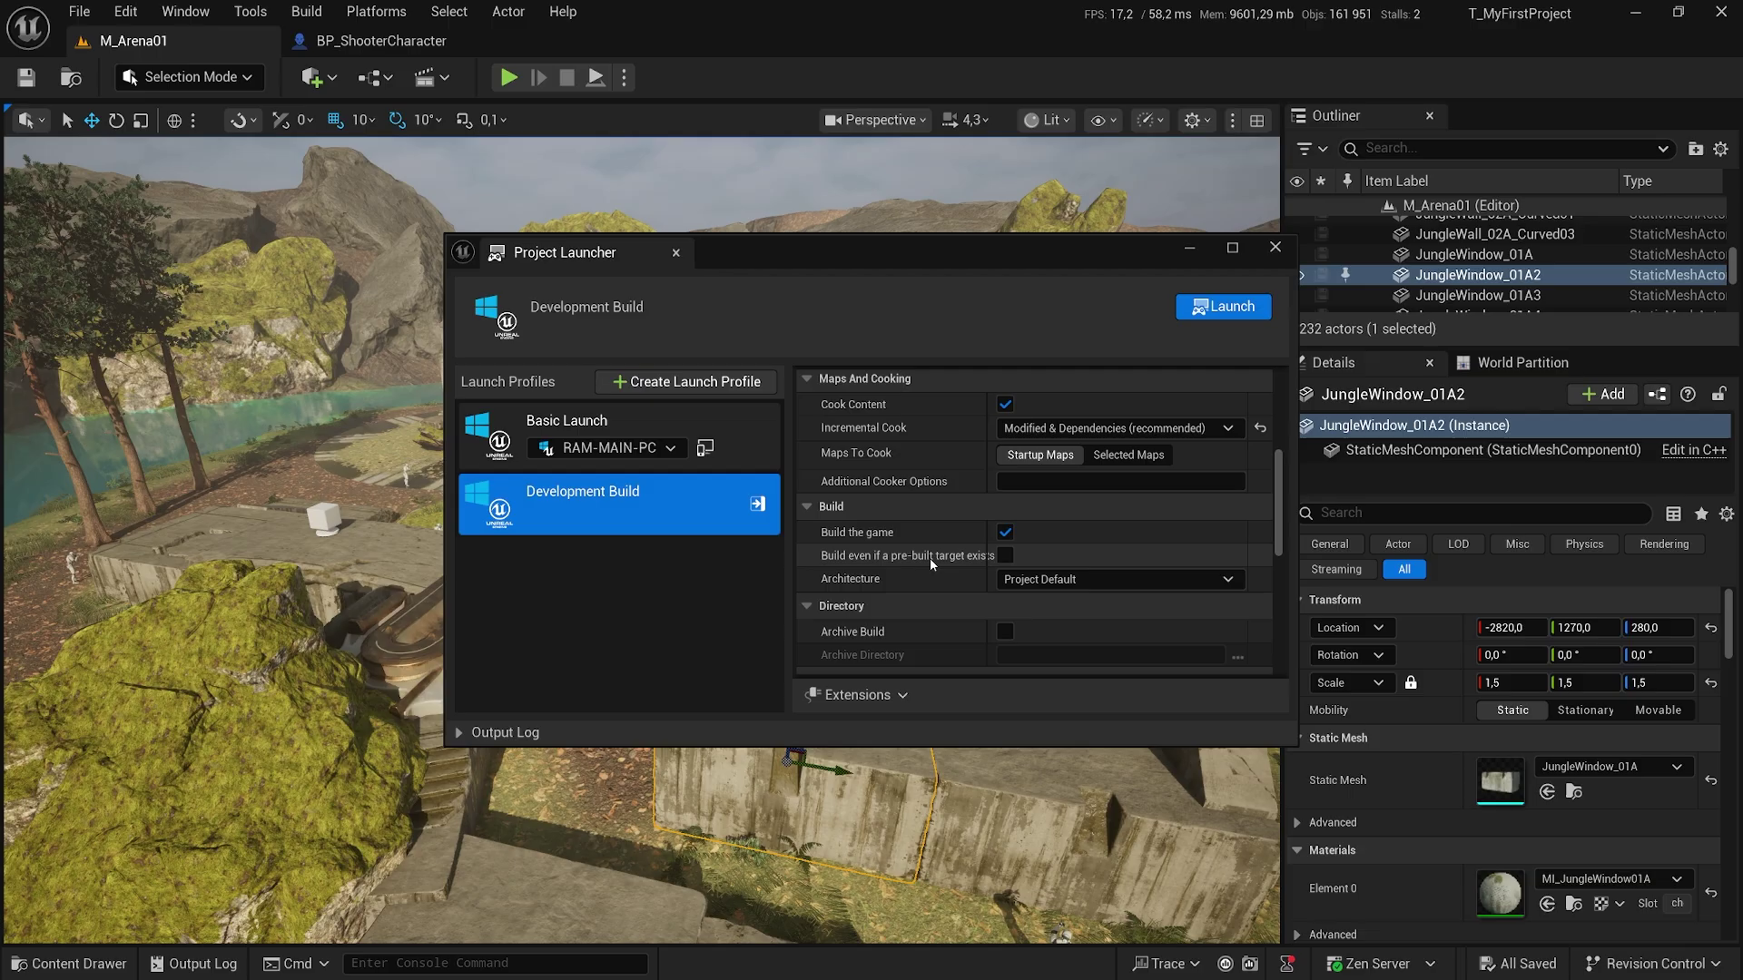
# Disable both Deploy To Device and Run in the profile's Deploy And Run settings.
pyautogui.scroll(-3, 929, 559)
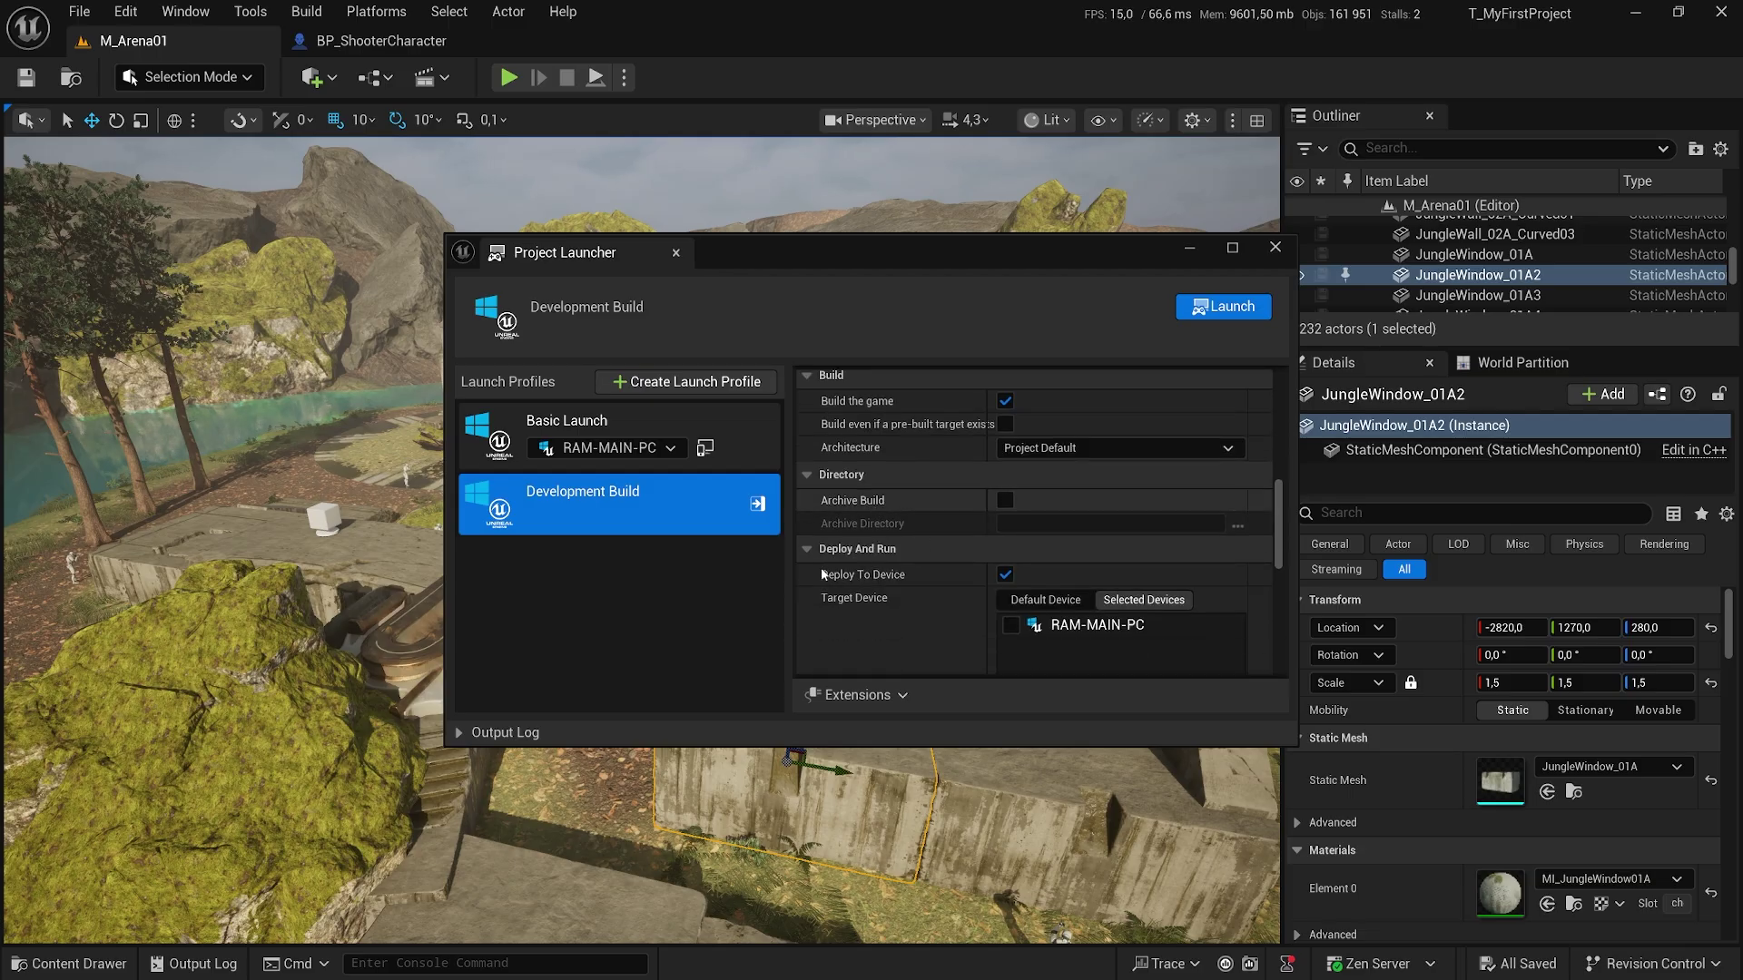
pyautogui.click(1005, 574)
pyautogui.scroll(-3, 919, 587)
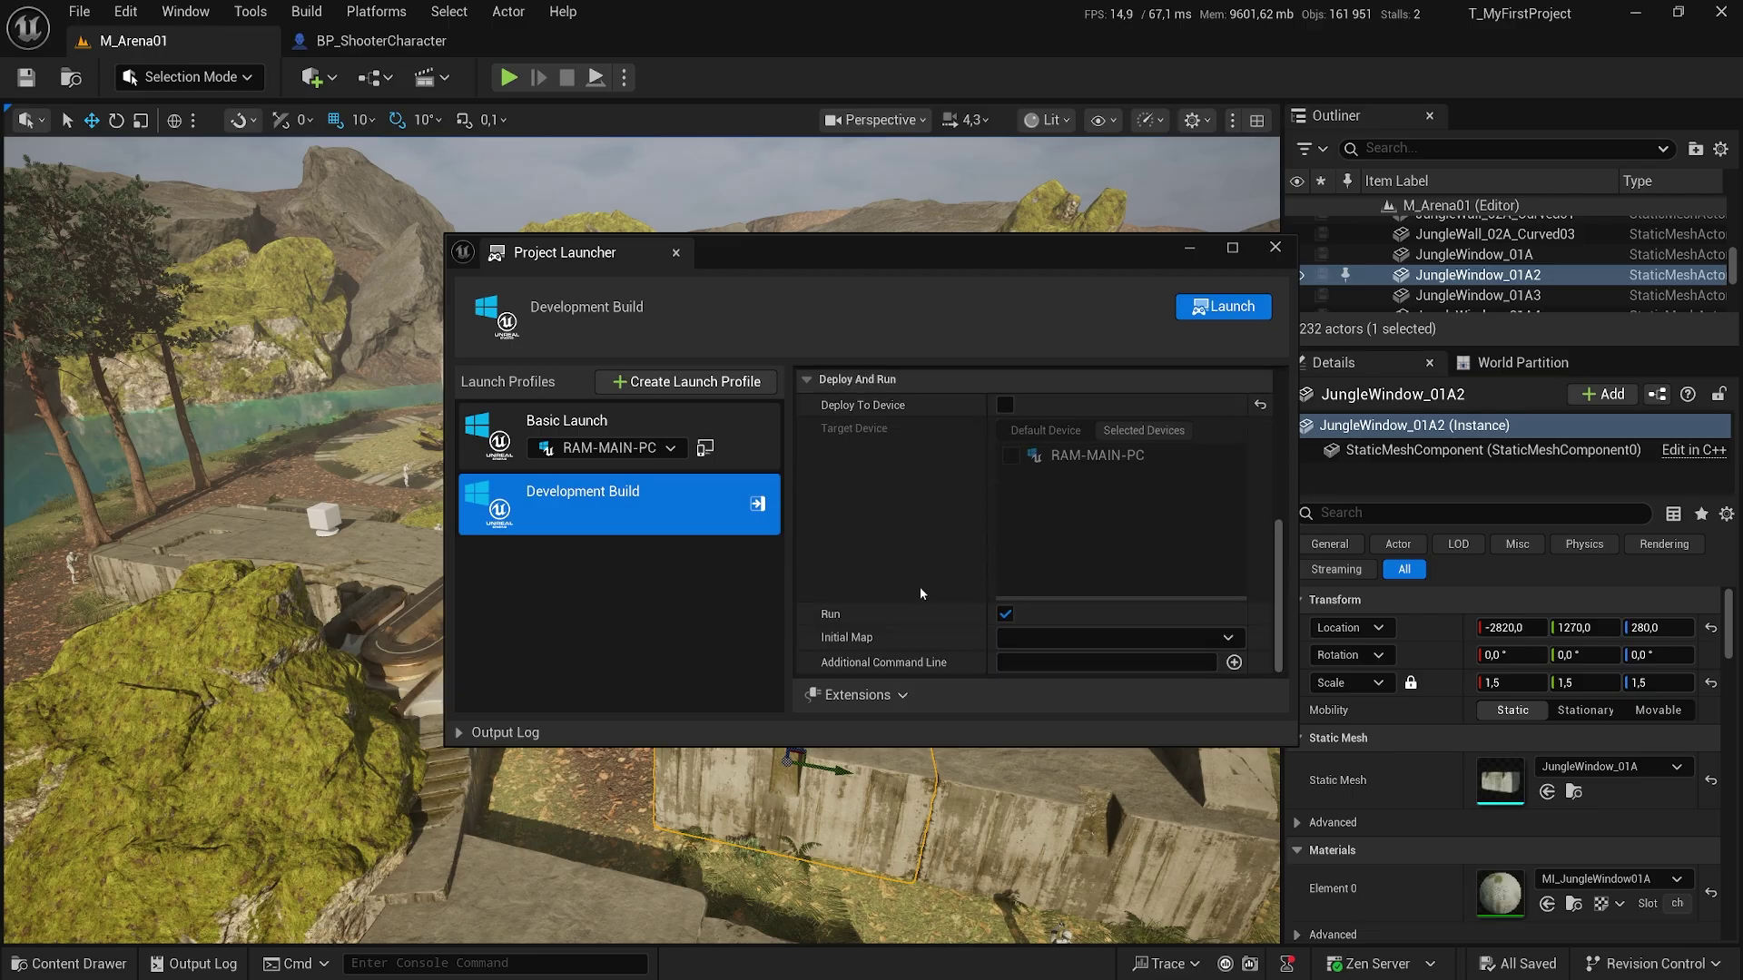
pyautogui.click(1005, 614)
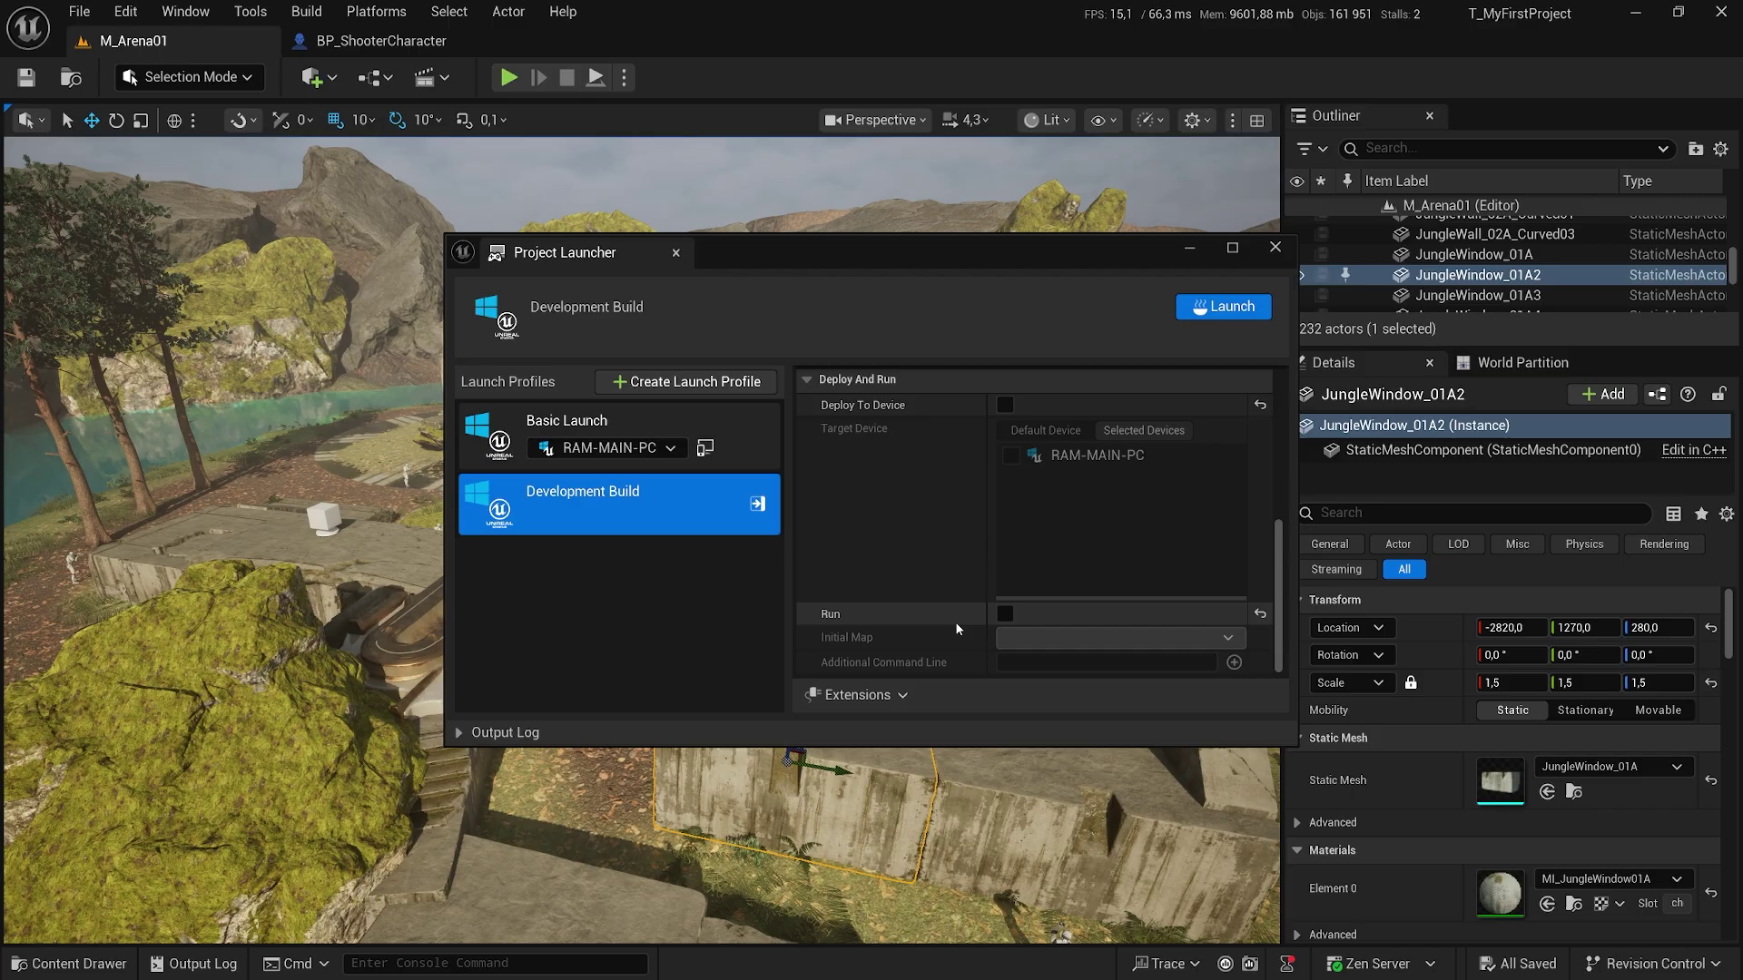
pyautogui.scroll(2, 953, 622)
pyautogui.scroll(-2, 944, 635)
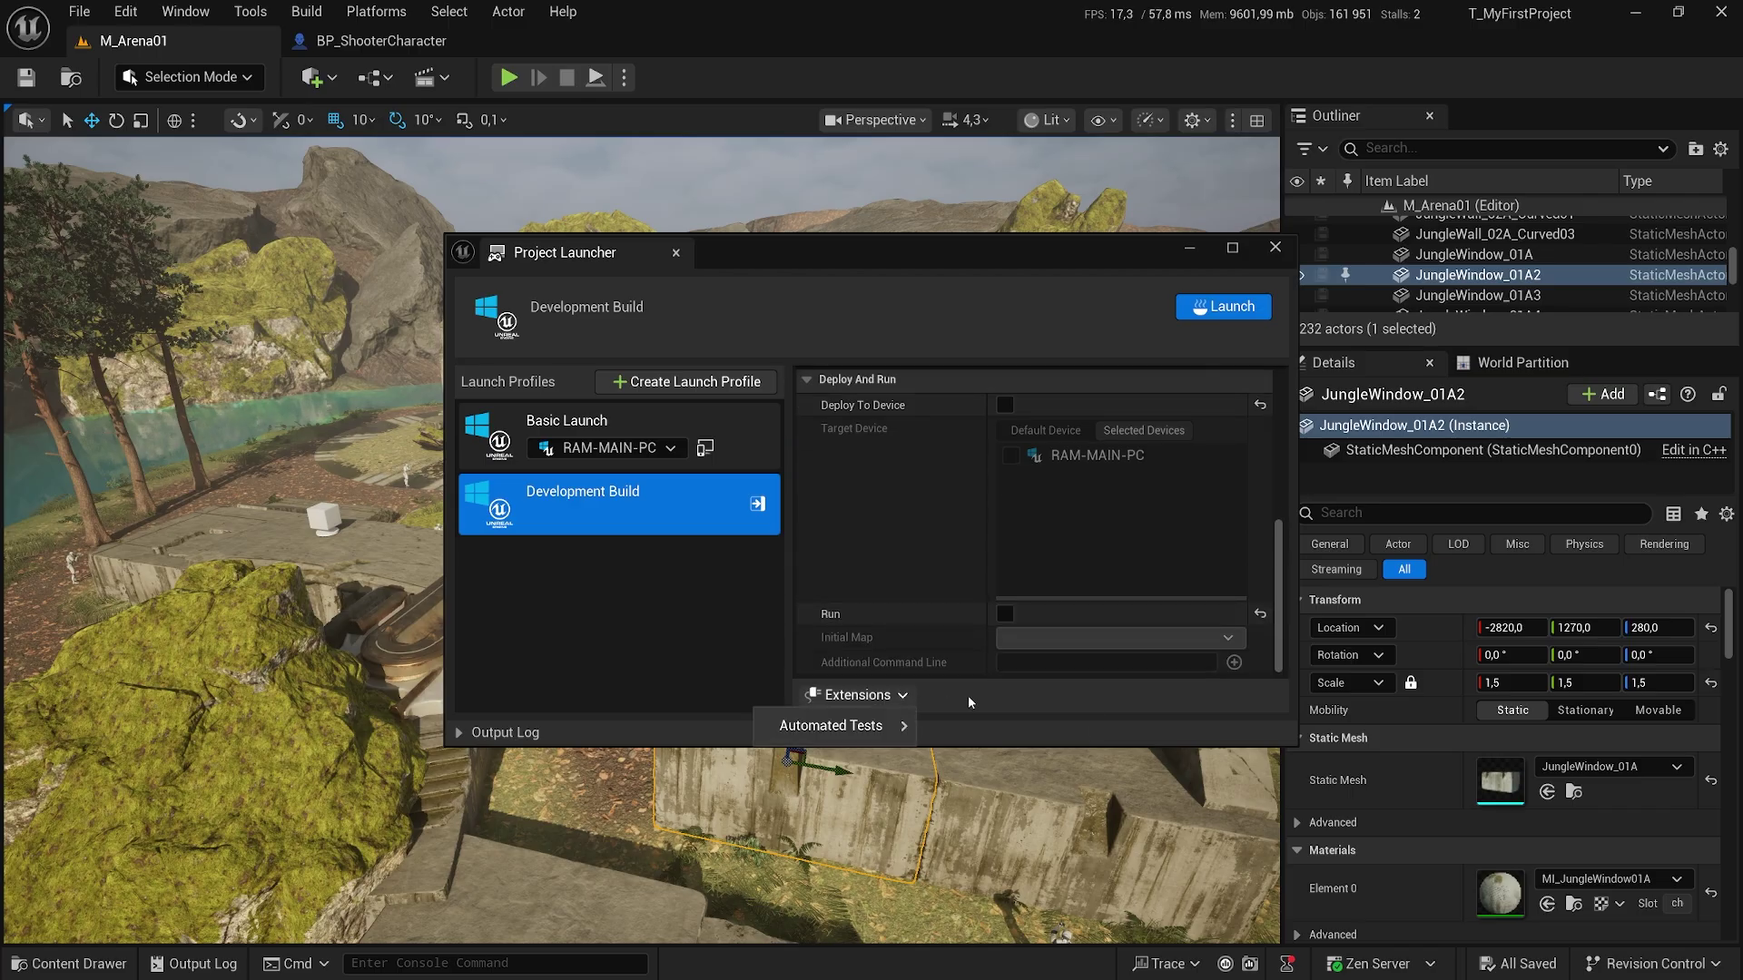
# Review the profile's cooking and build settings and enable Archive Build.
pyautogui.scroll(1, 935, 601)
pyautogui.scroll(2, 942, 601)
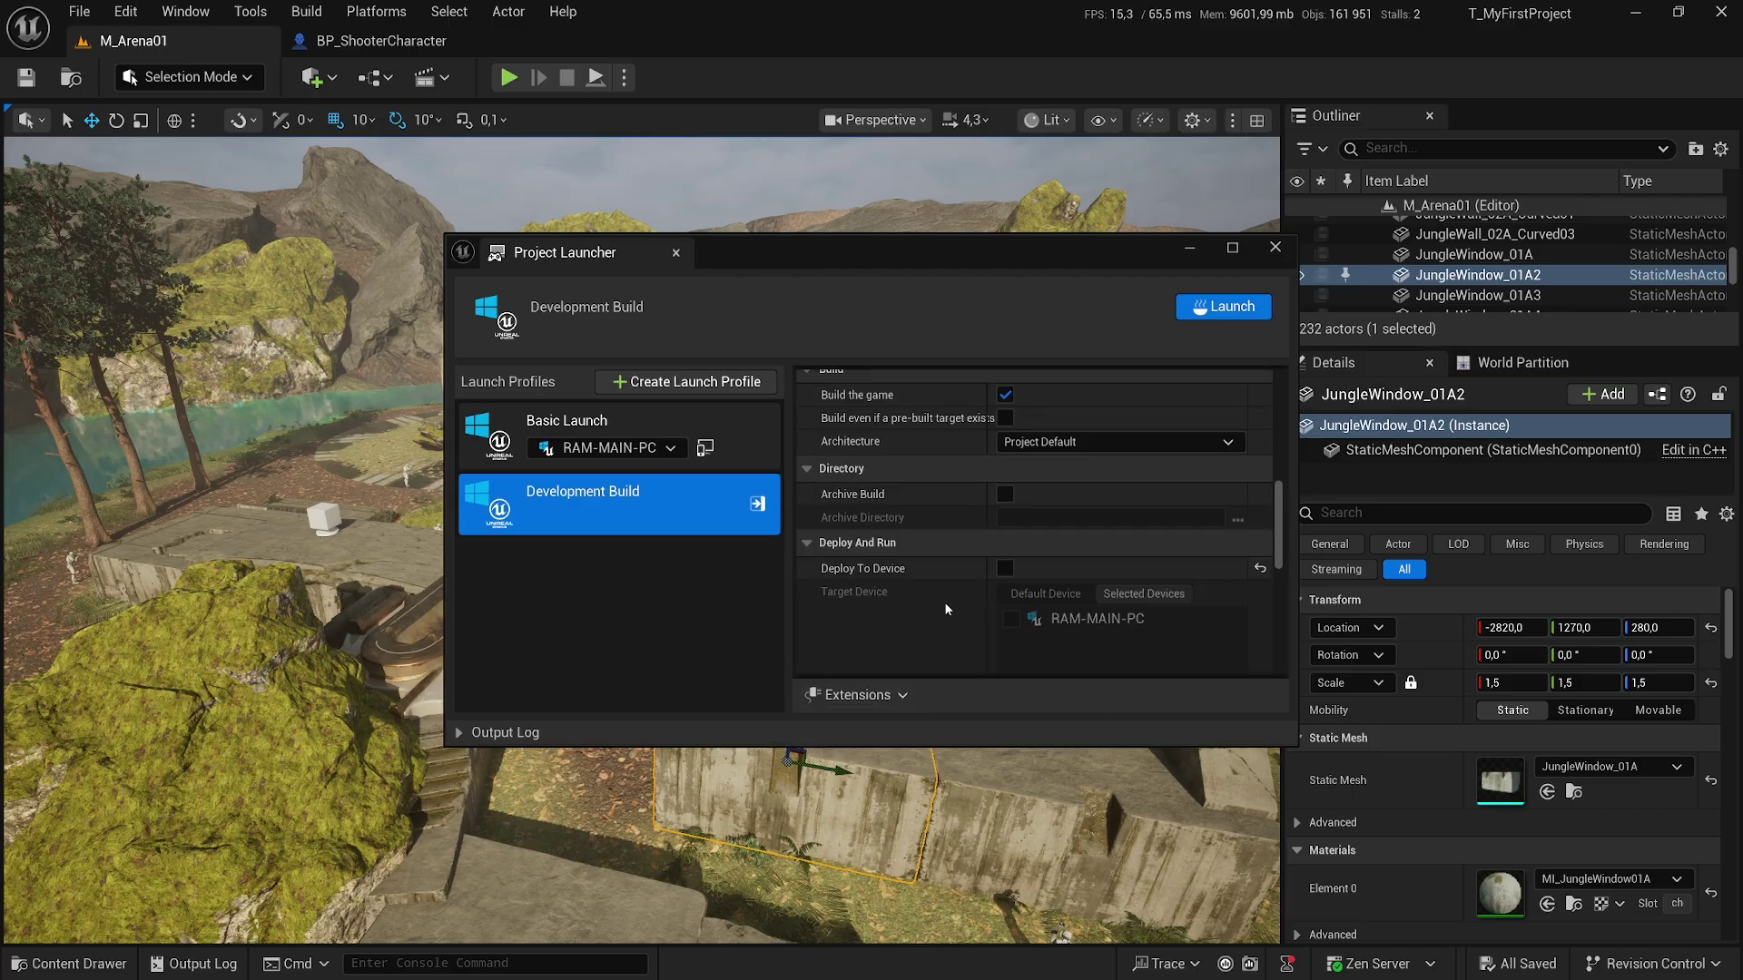
pyautogui.scroll(1, 945, 602)
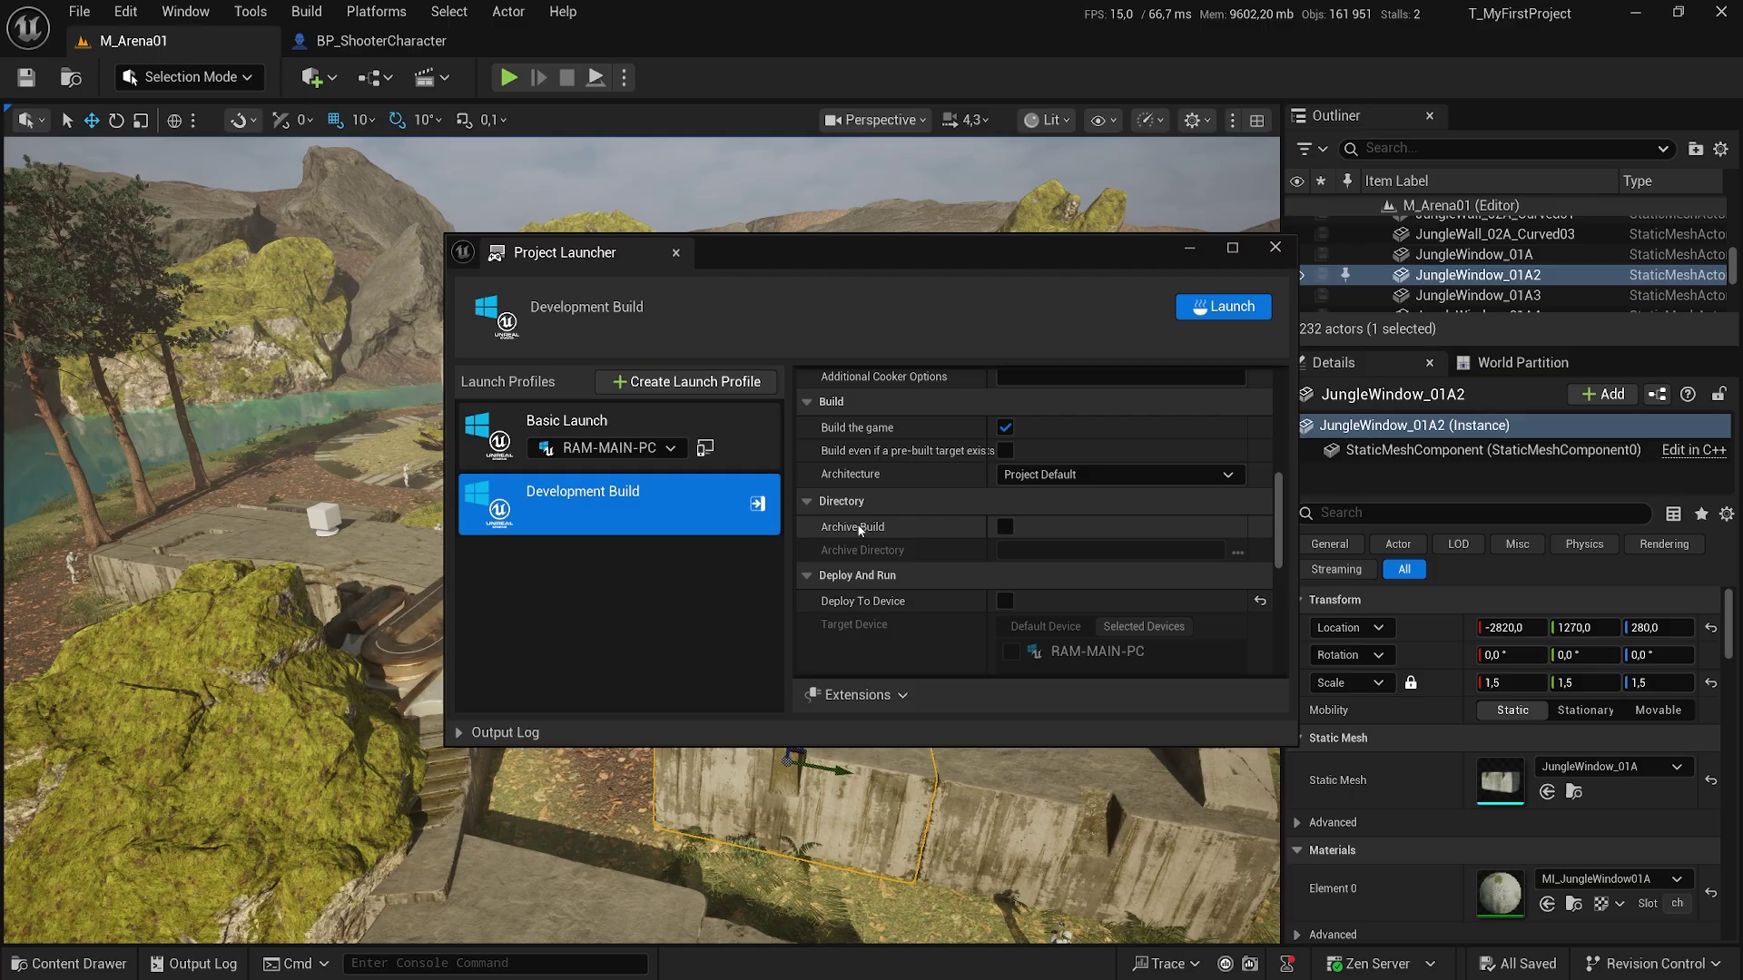
pyautogui.scroll(6, 898, 549)
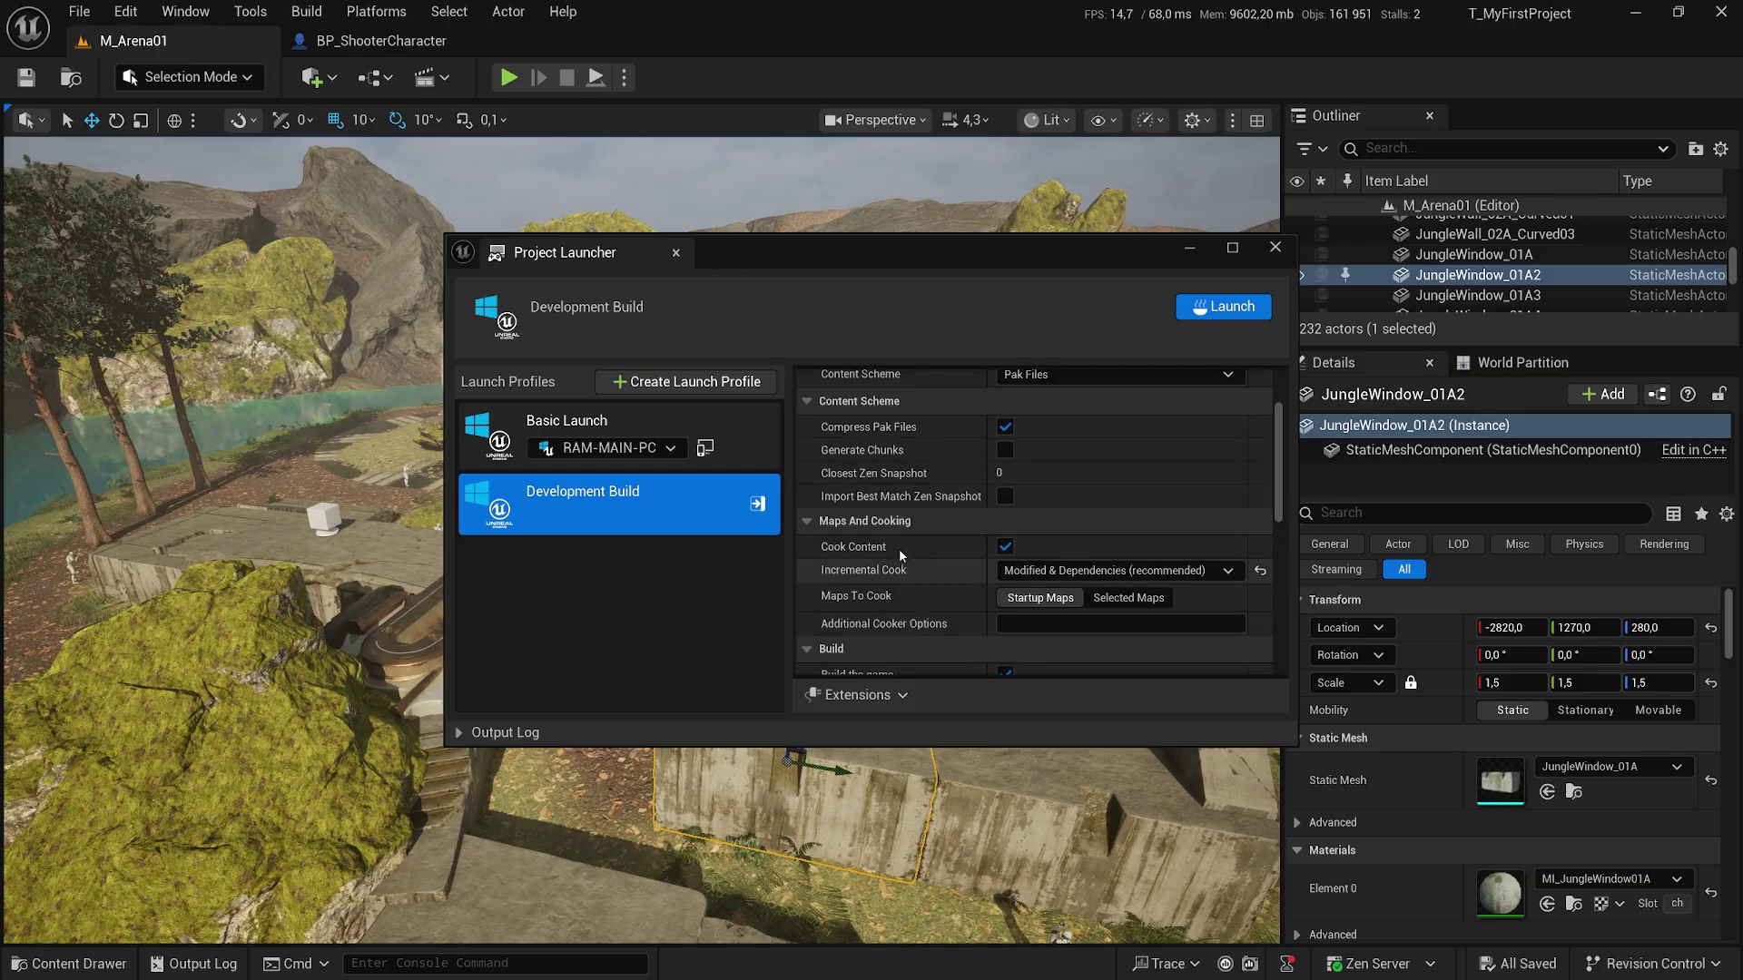
pyautogui.scroll(-6, 906, 557)
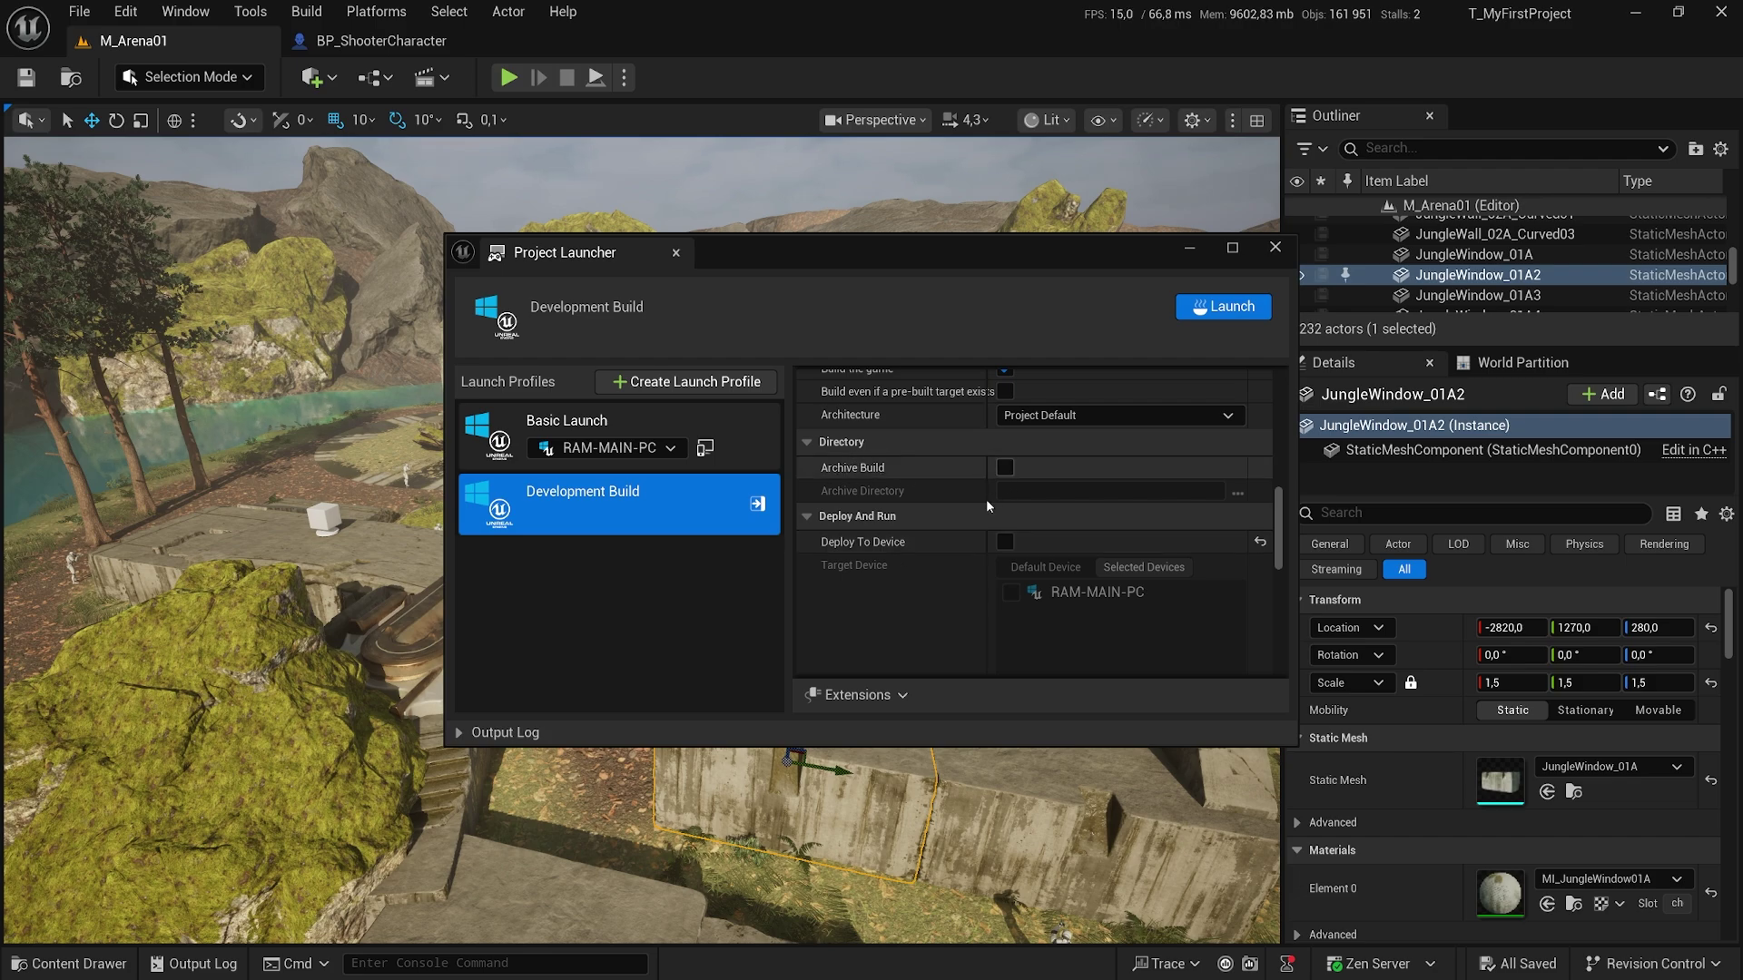
pyautogui.click(1005, 467)
pyautogui.scroll(1, 942, 504)
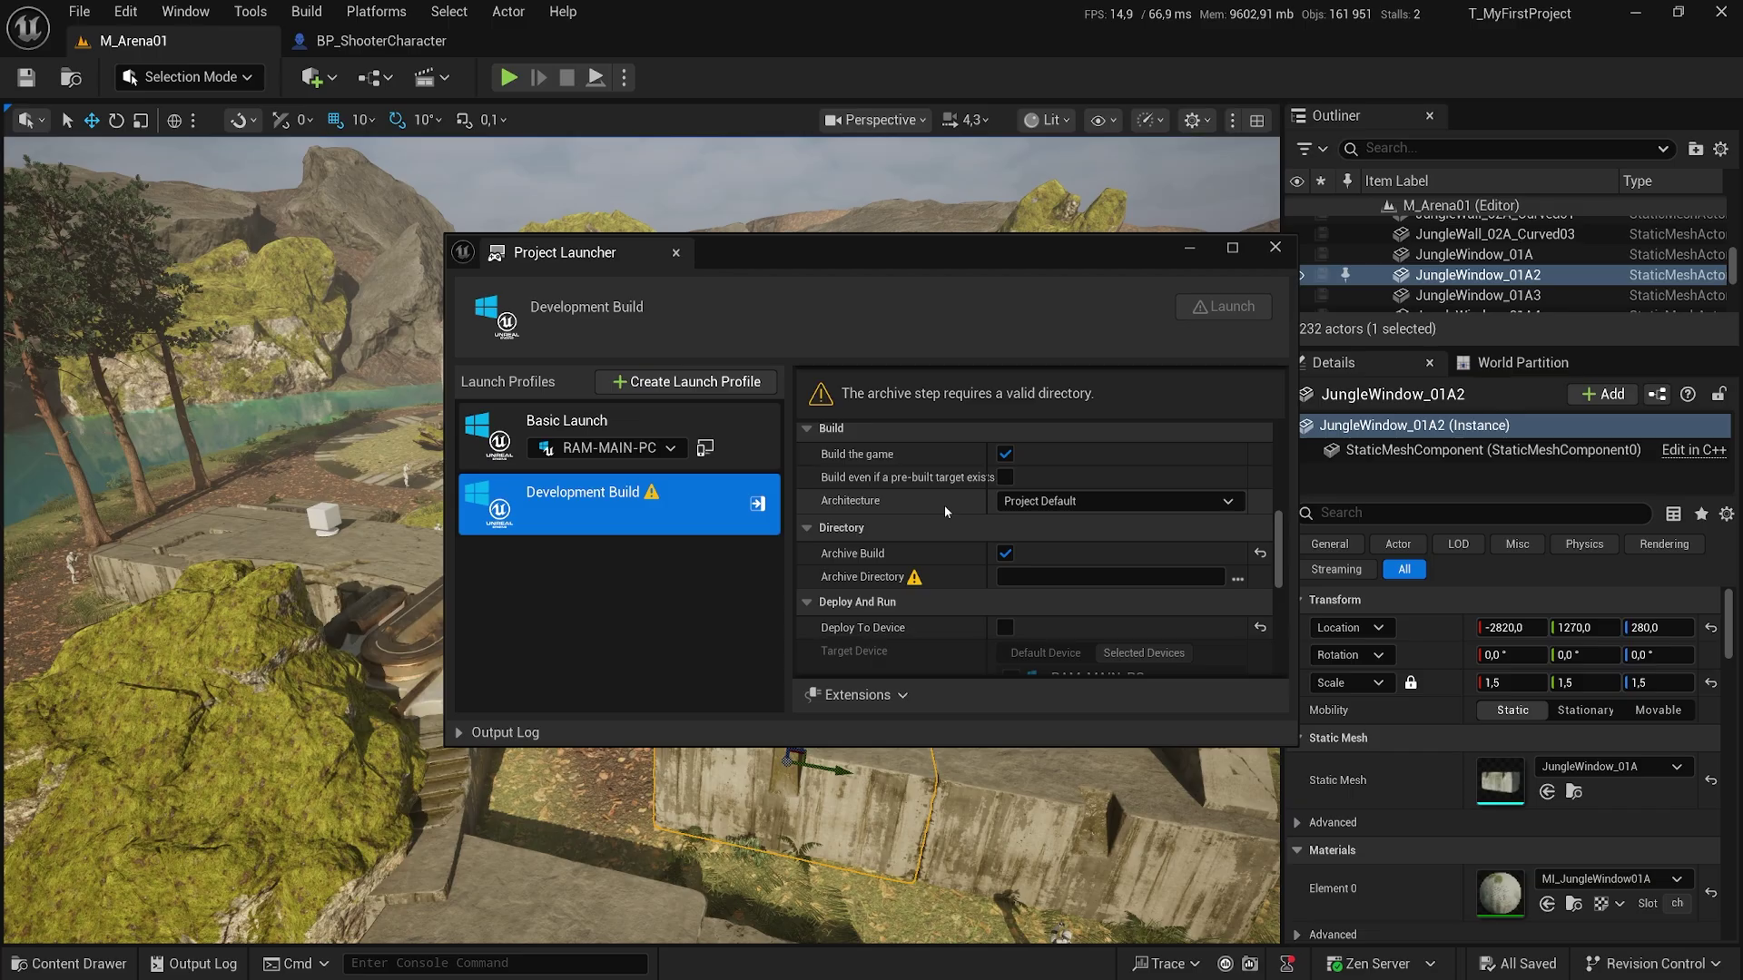
pyautogui.scroll(1, 944, 505)
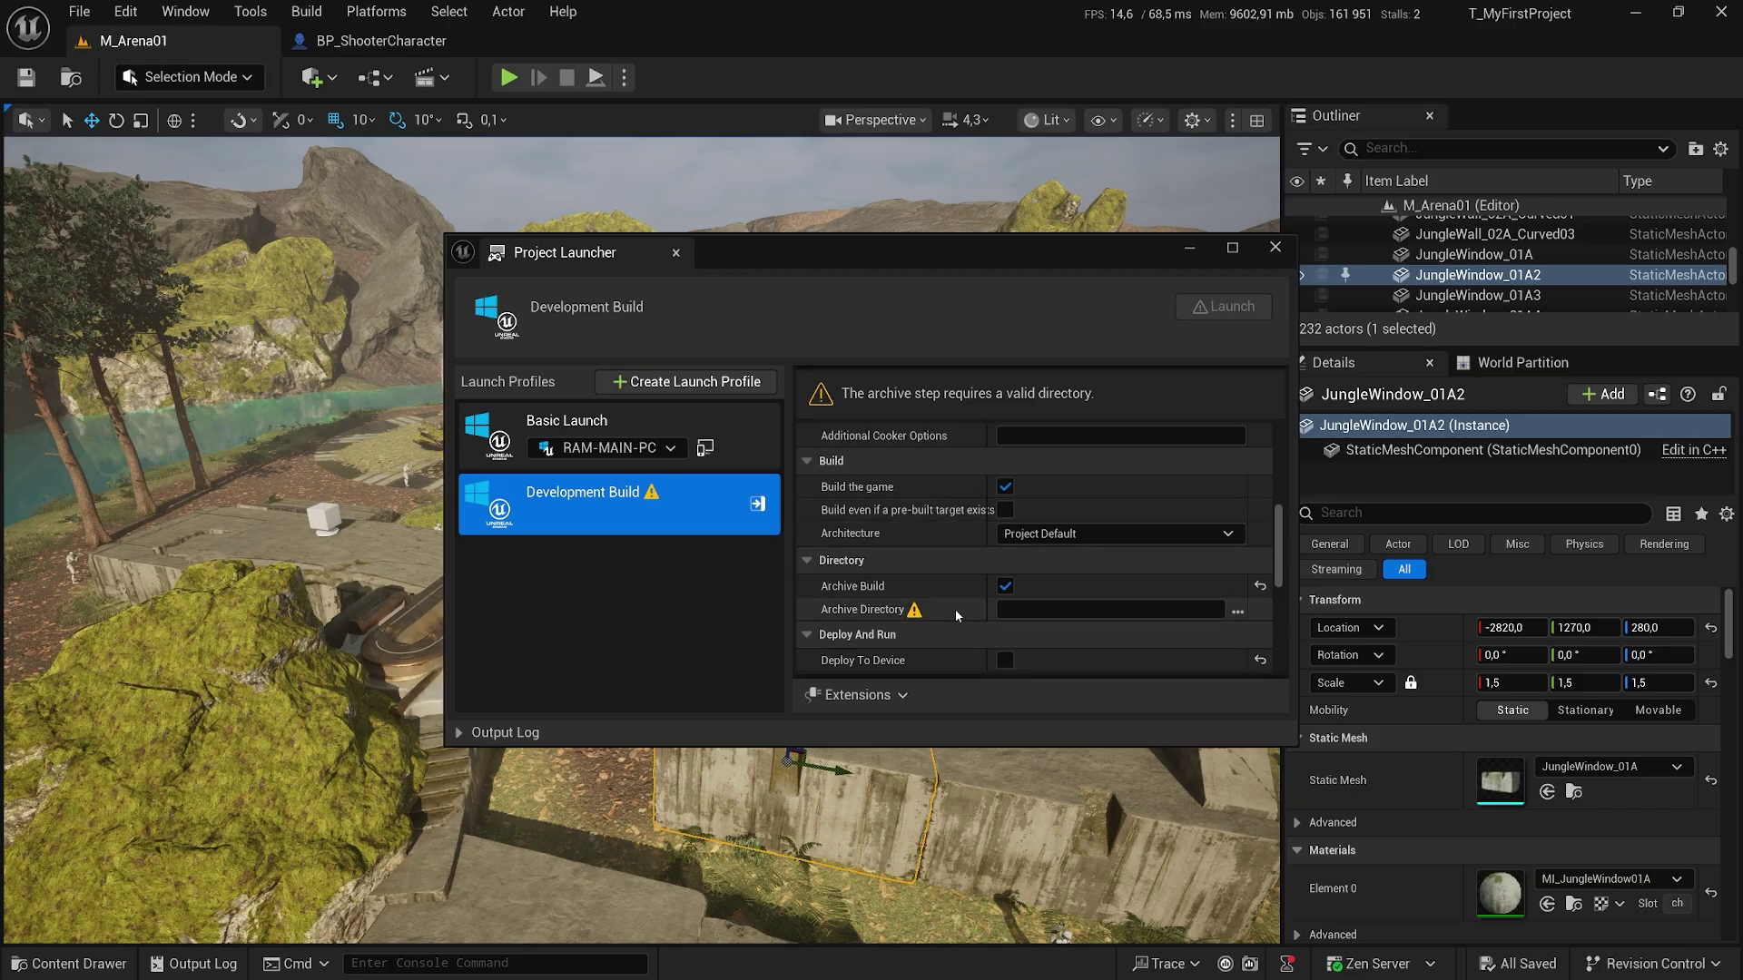
pyautogui.scroll(-2, 953, 611)
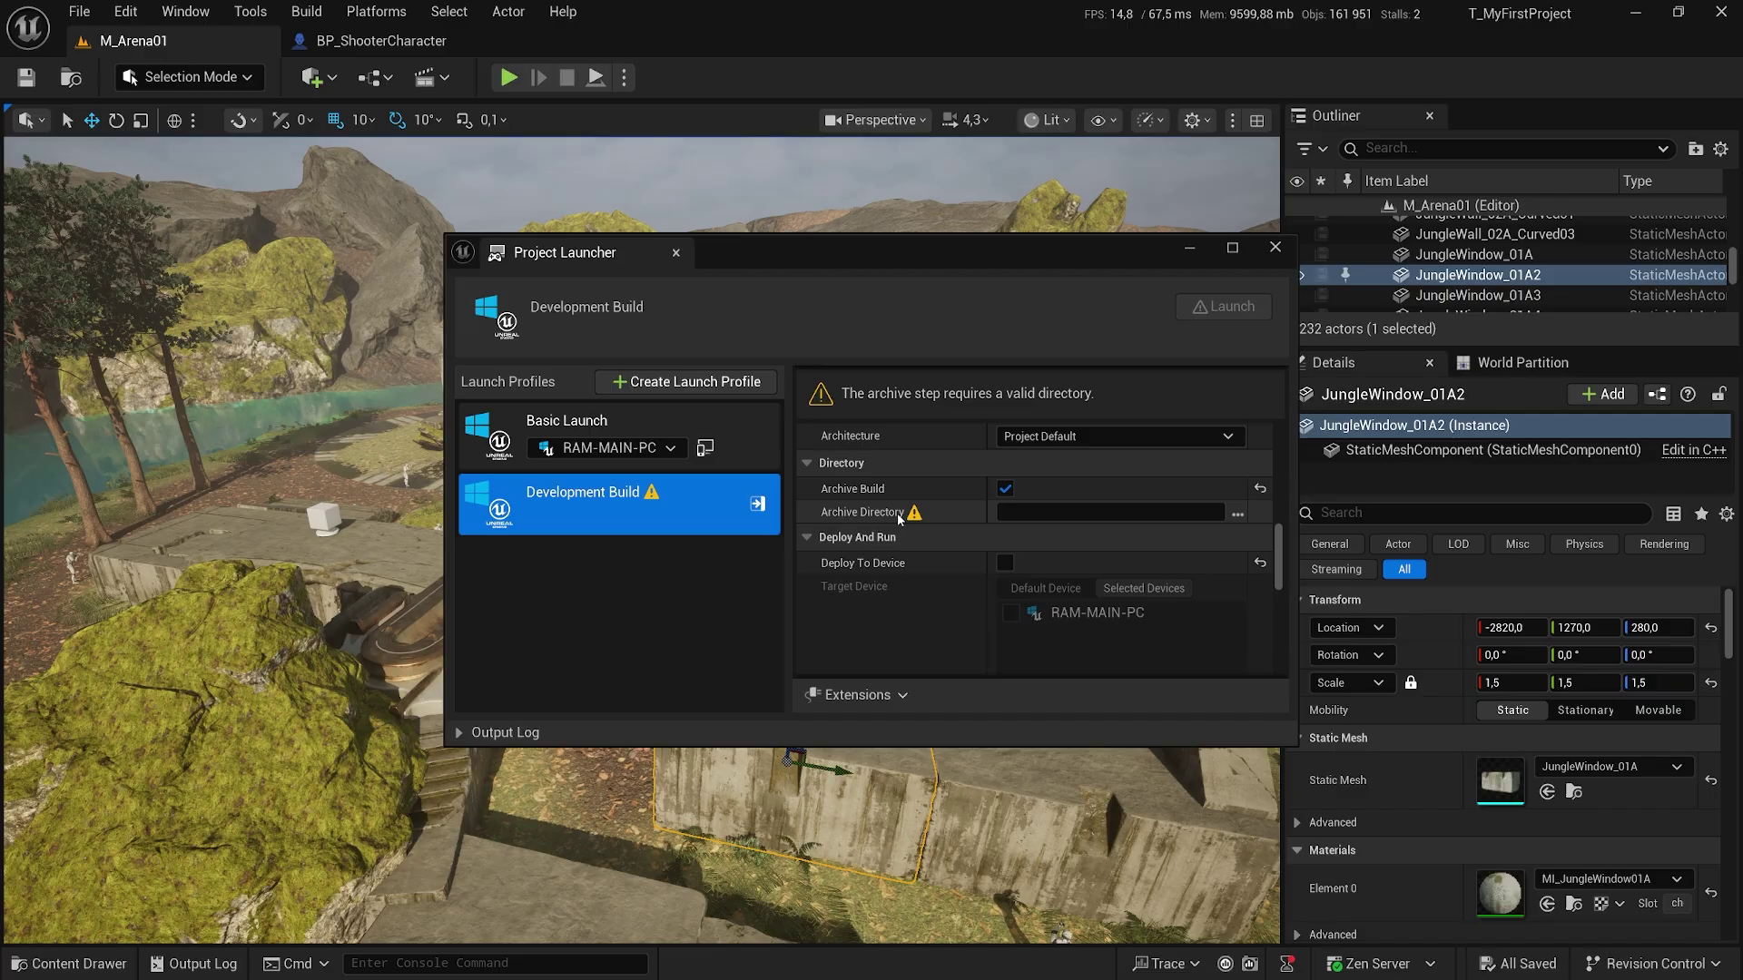
# Browse for the archive directory, create a folder named Build at the root of drive C:, and open it.
pyautogui.click(1236, 515)
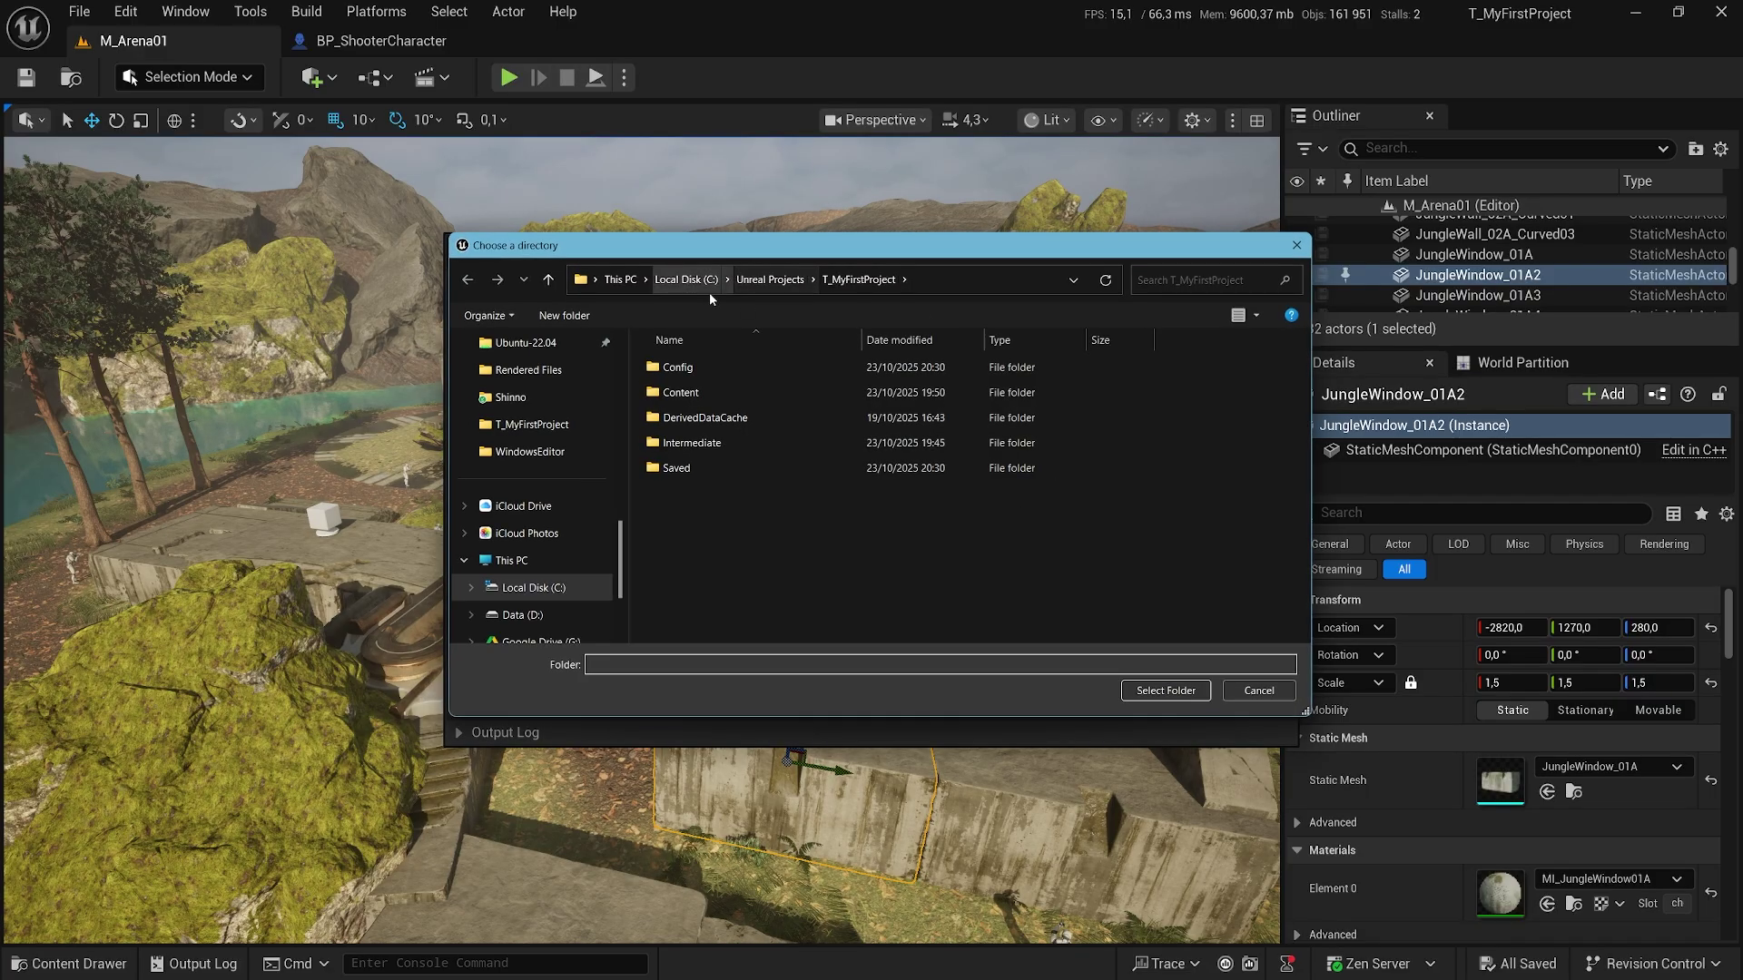
pyautogui.click(532, 588)
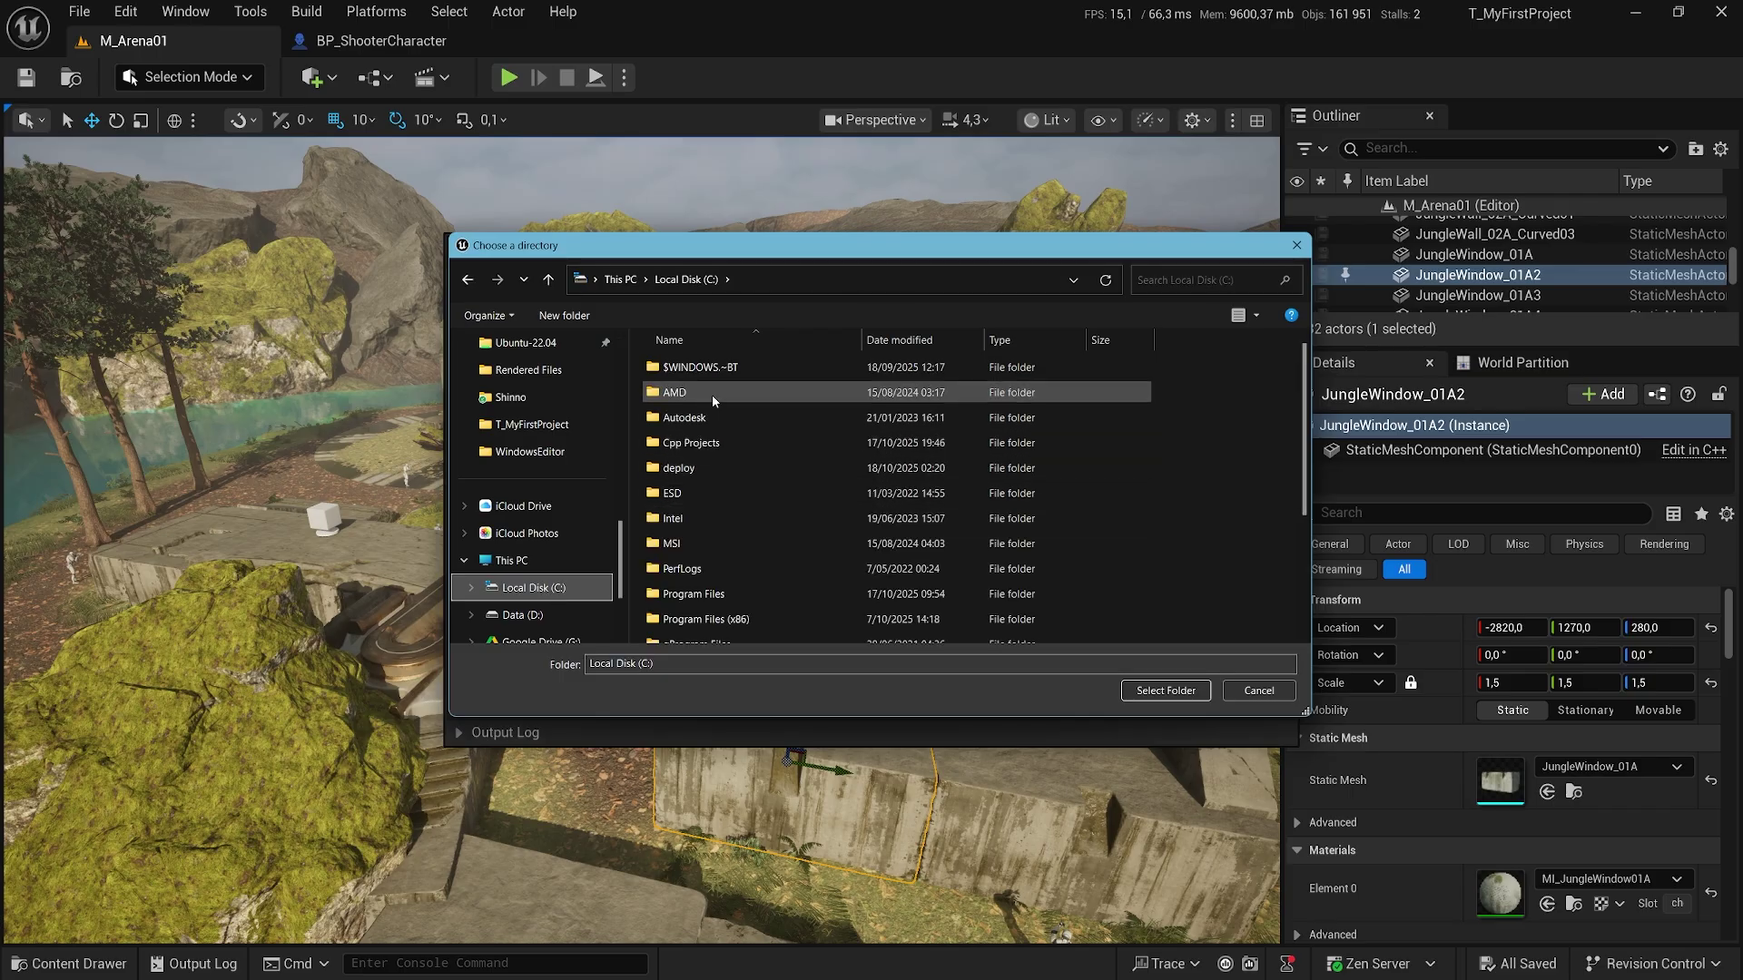
pyautogui.scroll(-2, 714, 408)
pyautogui.scroll(2, 835, 476)
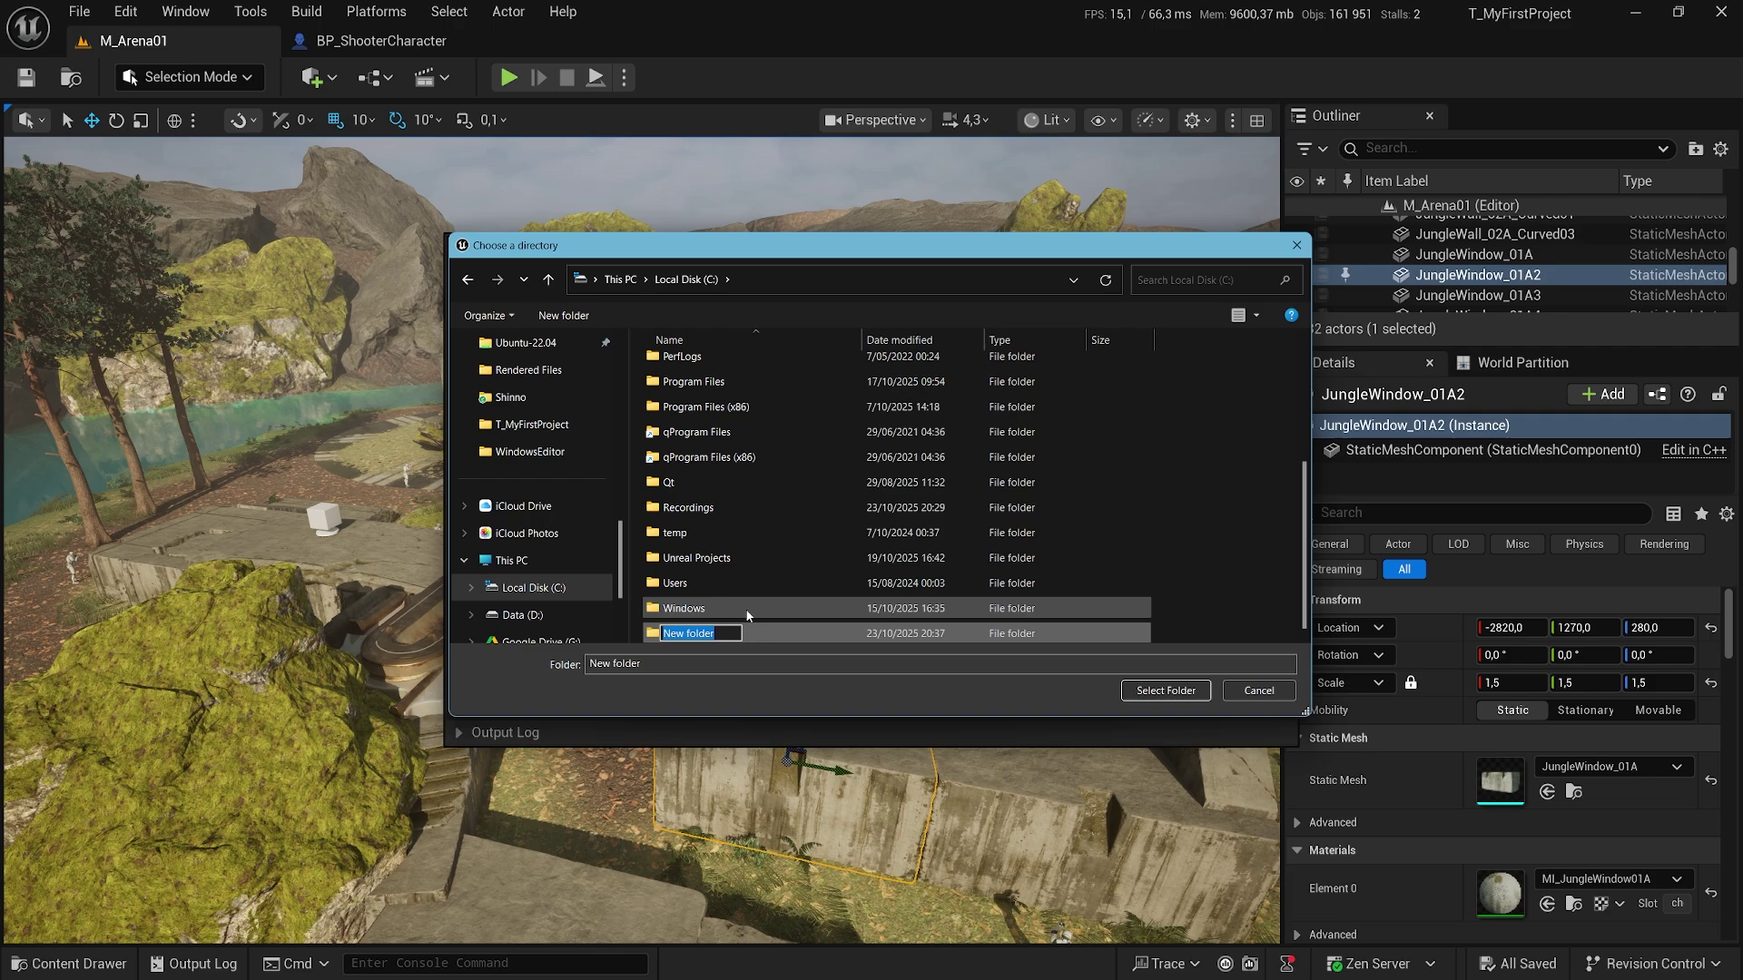
pyautogui.write('Build')
pyautogui.press('Return')
pyautogui.press('Return')
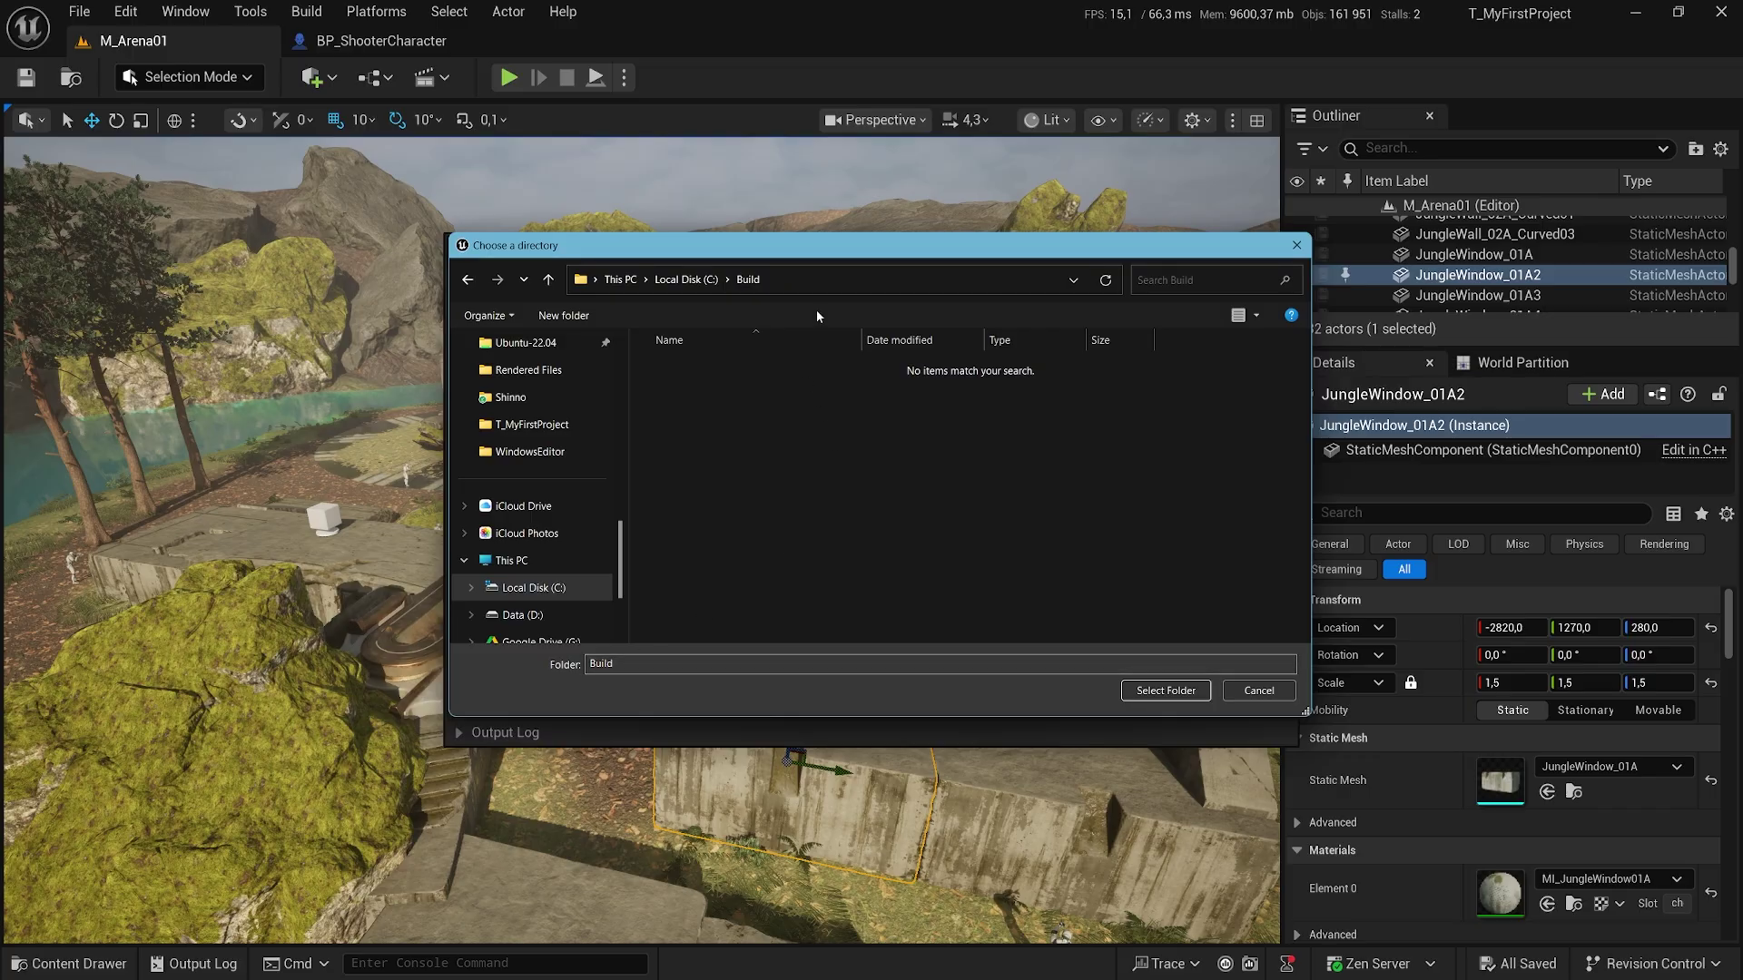
# Check the new Build folder's path and select it as the profile's archive directory.
pyautogui.click(729, 281)
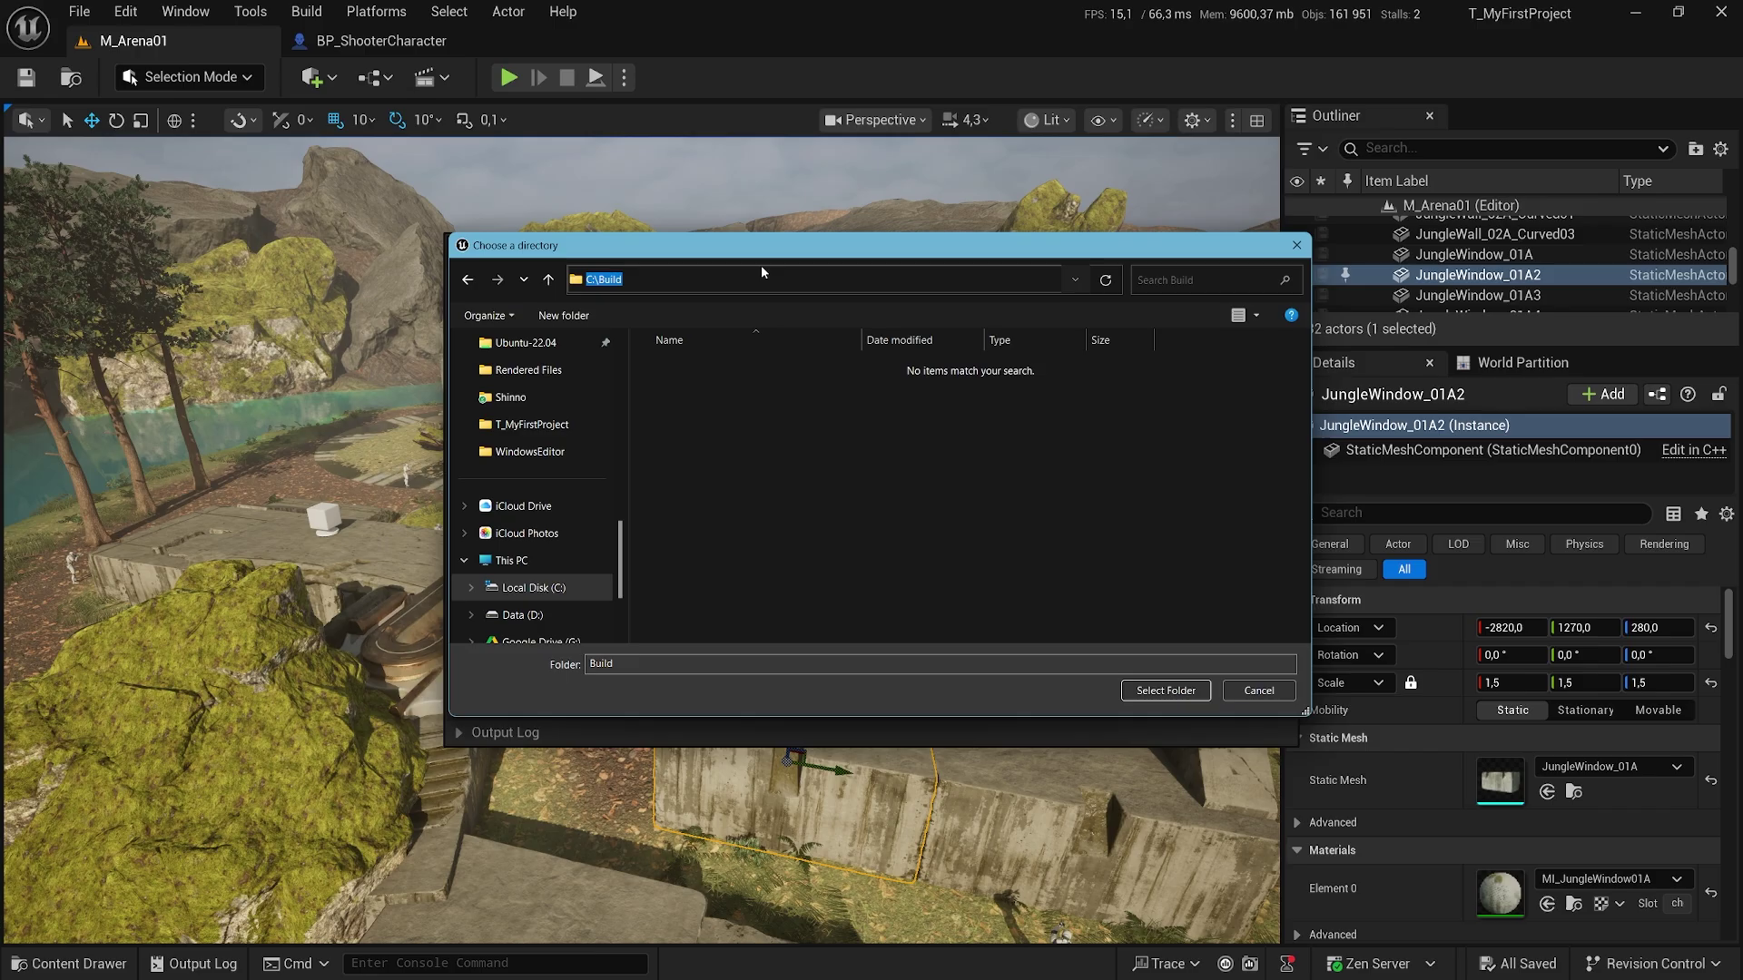
pyautogui.click(661, 673)
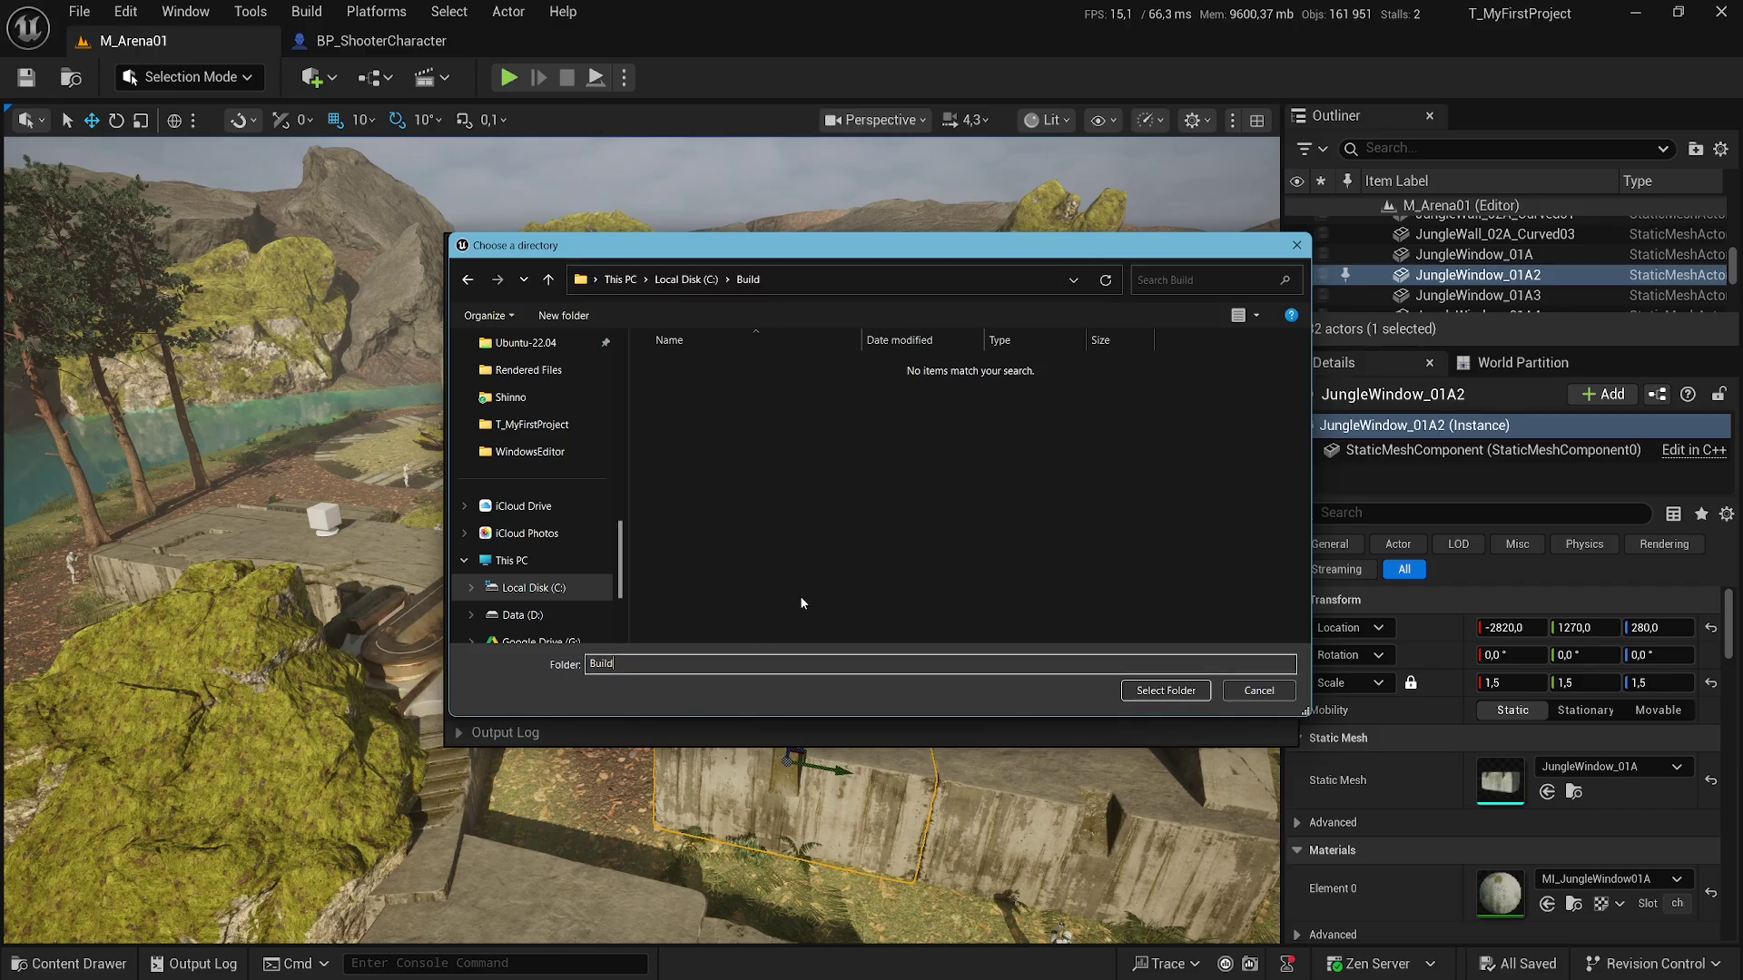
pyautogui.click(1165, 691)
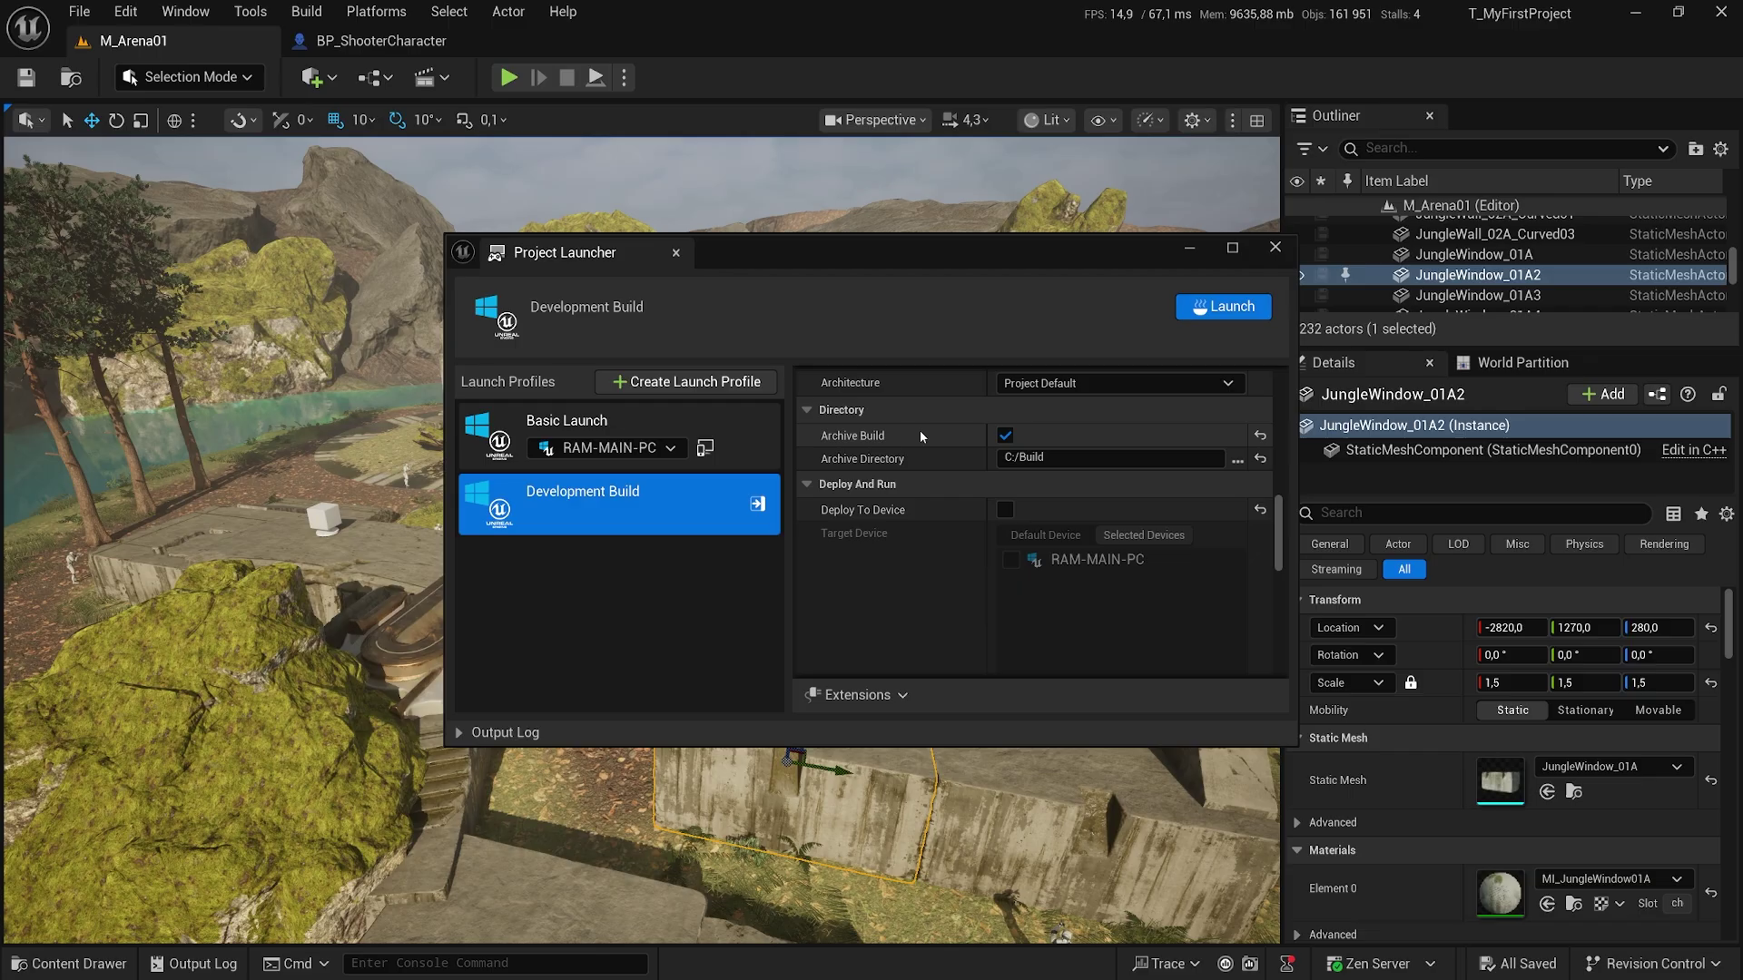
# Try enabling Deploy To Device for the profile and turn it back off.
pyautogui.scroll(-2, 951, 541)
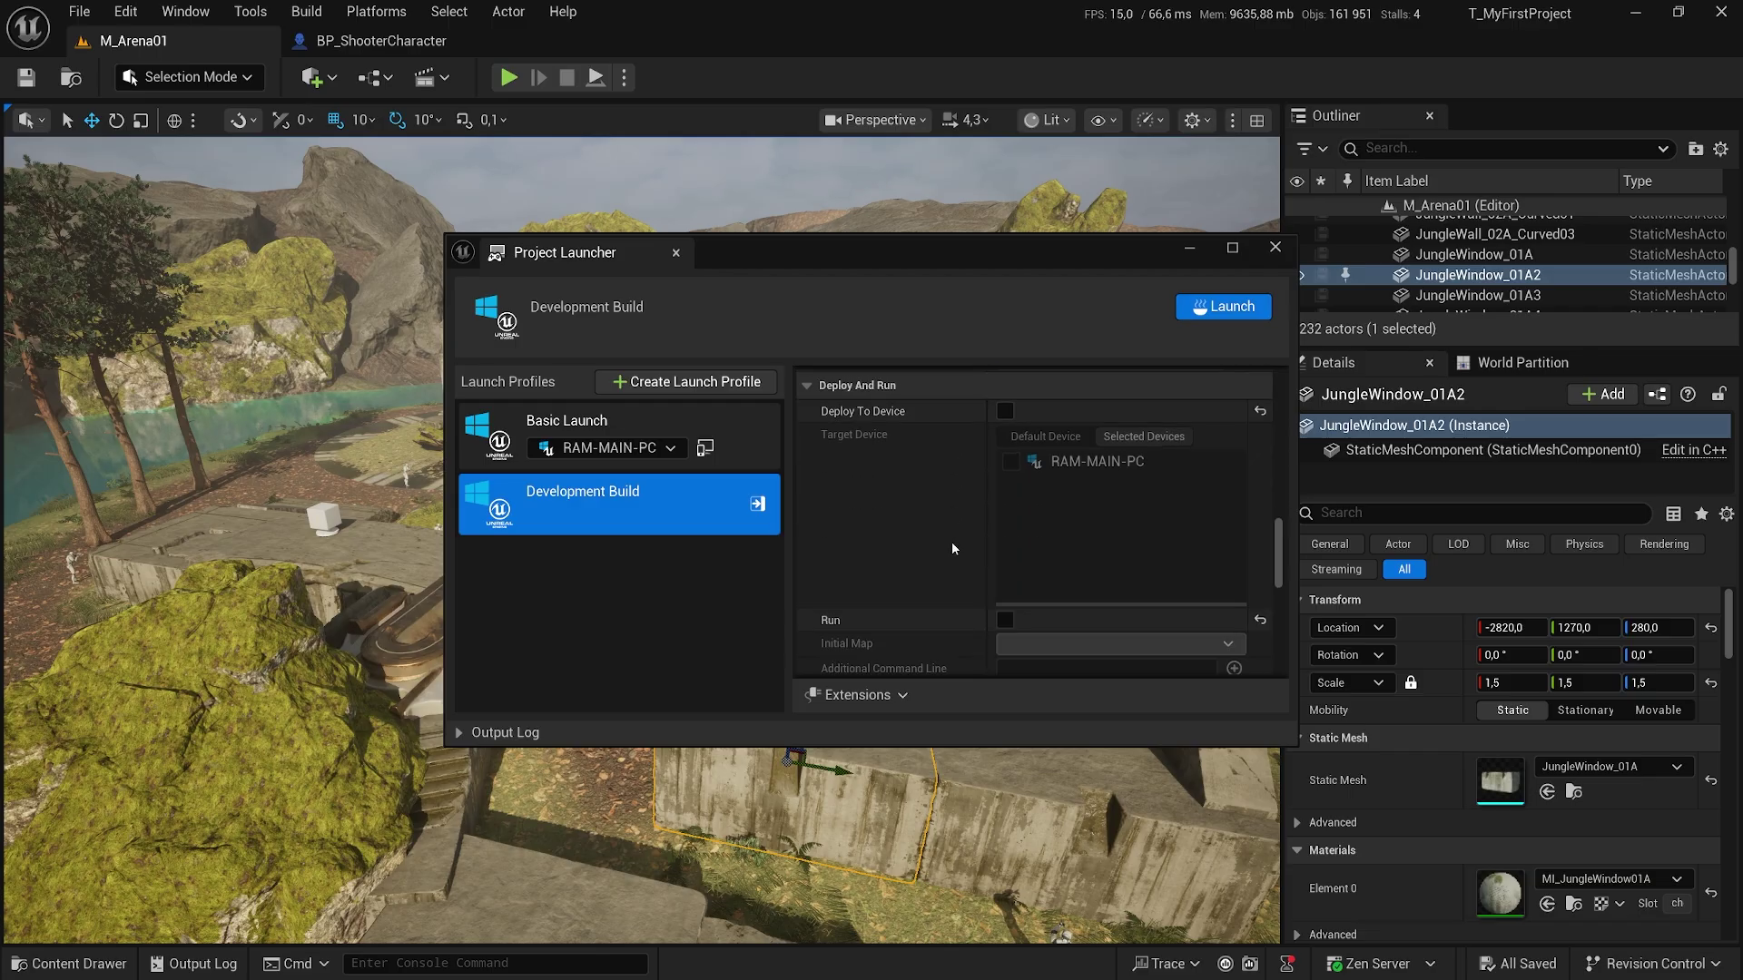
pyautogui.scroll(1, 951, 552)
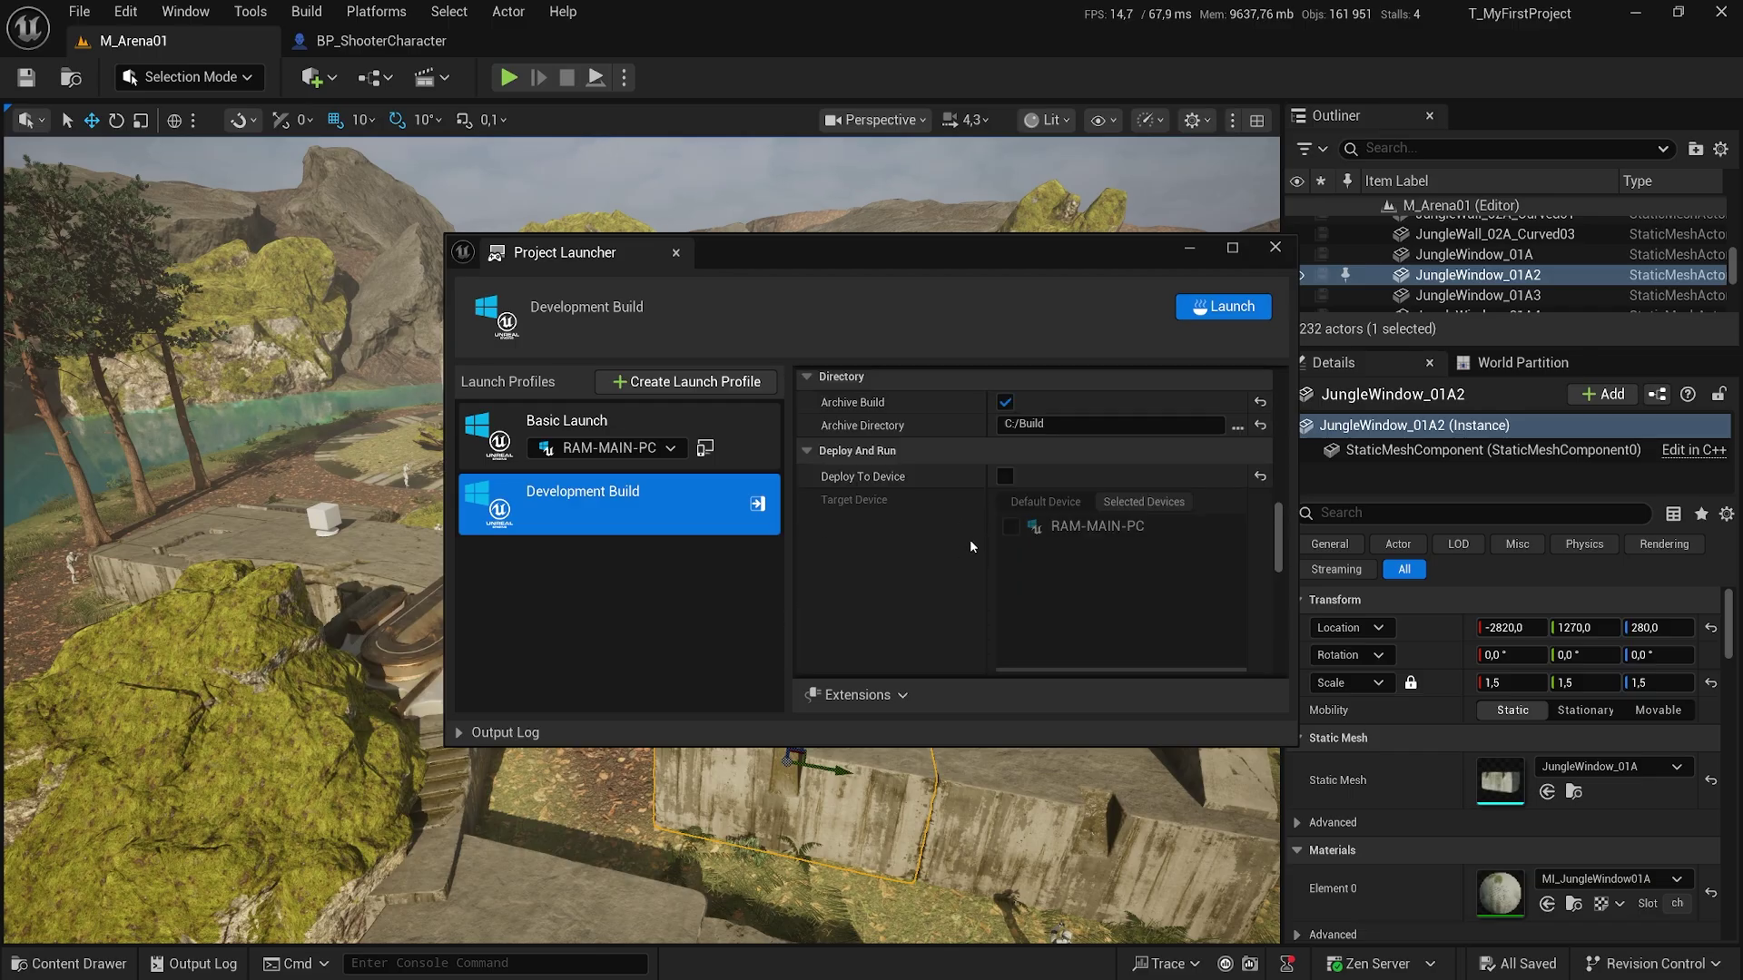
pyautogui.click(1004, 475)
pyautogui.scroll(1, 1041, 519)
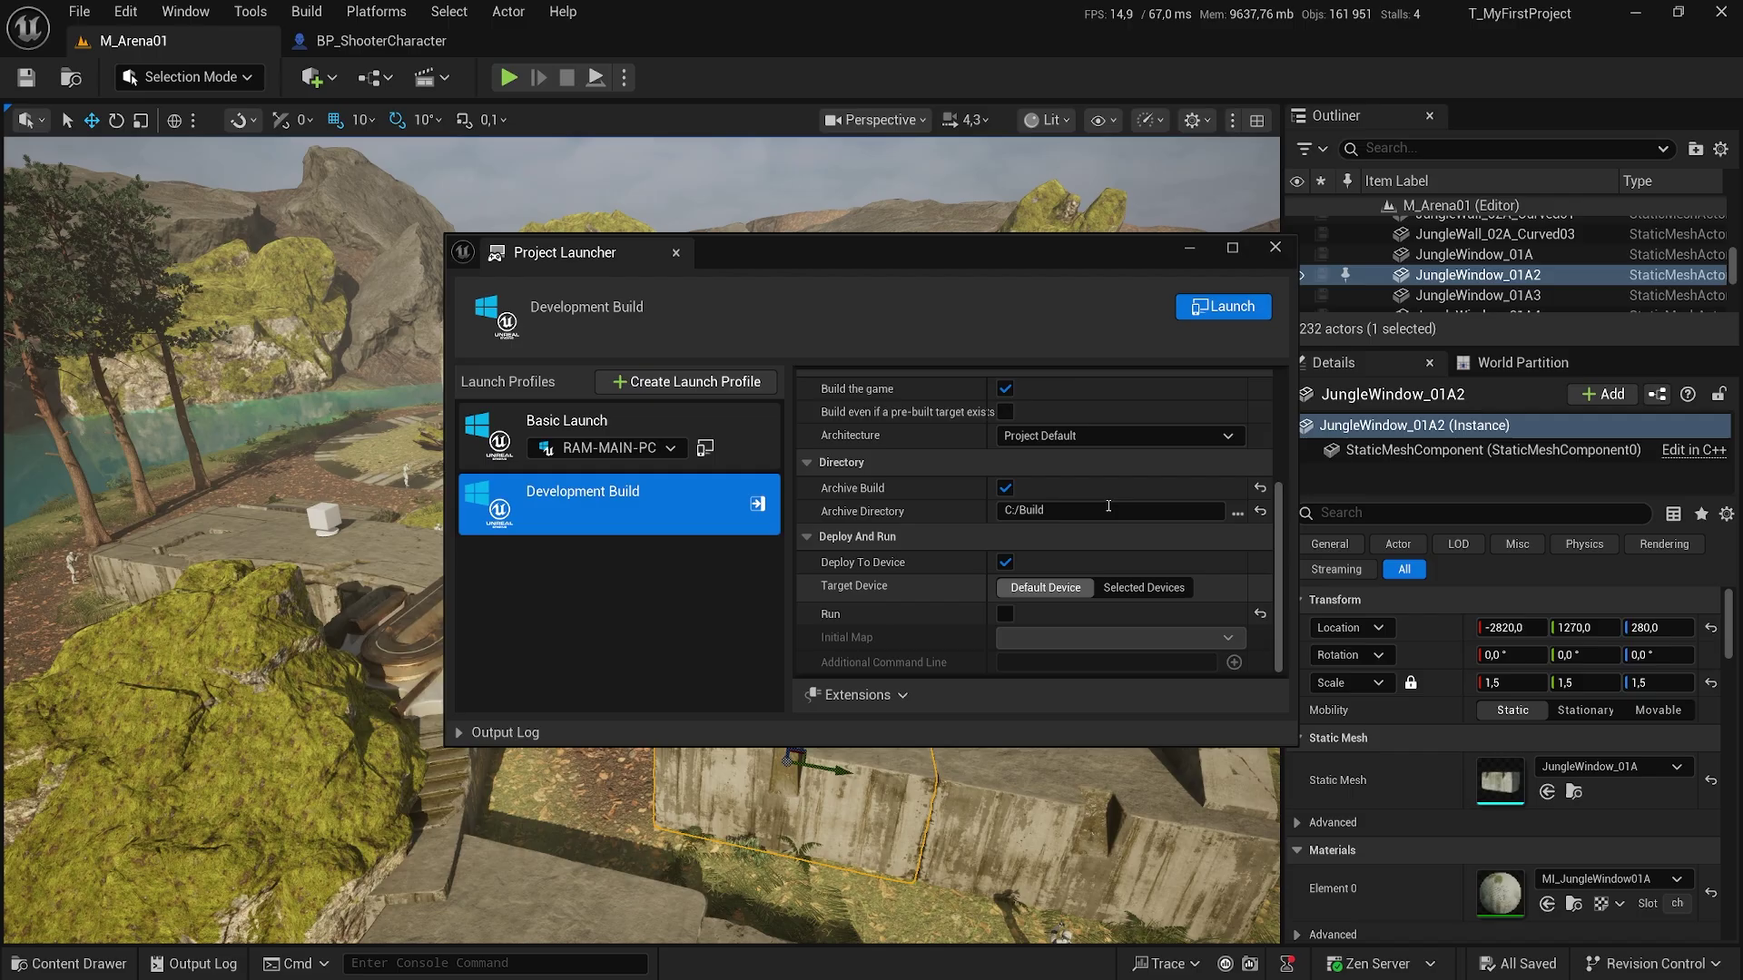
pyautogui.click(1004, 563)
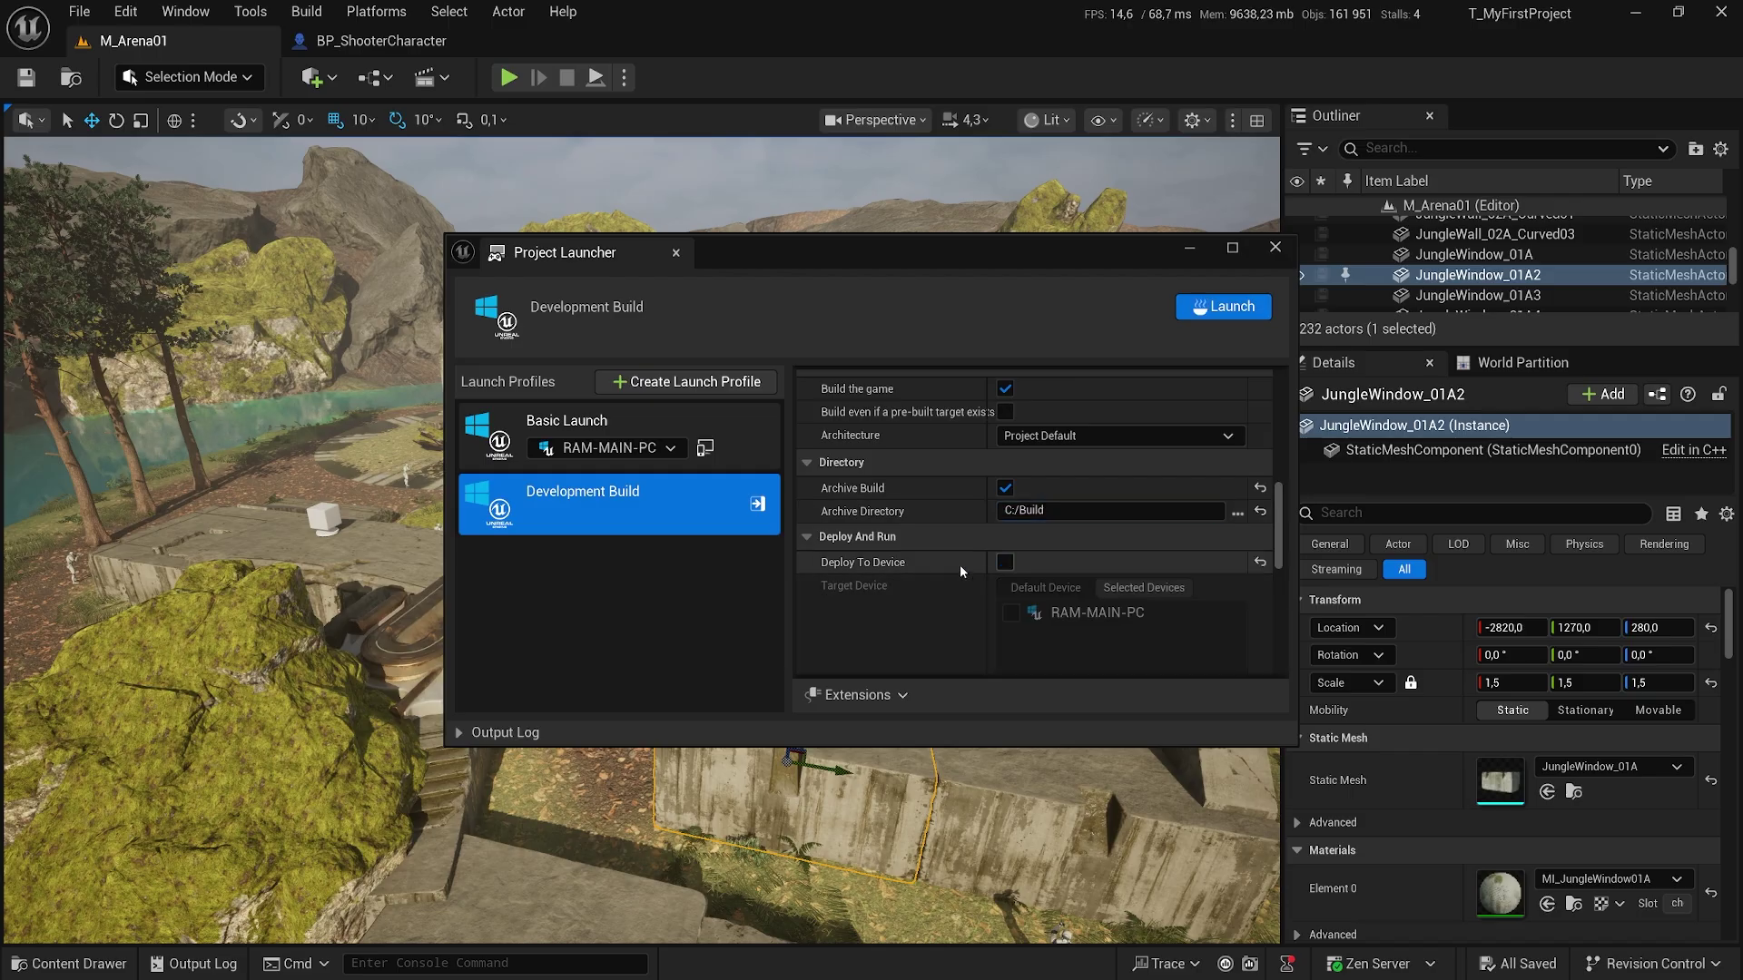
pyautogui.scroll(-1, 933, 563)
pyautogui.scroll(-1, 933, 562)
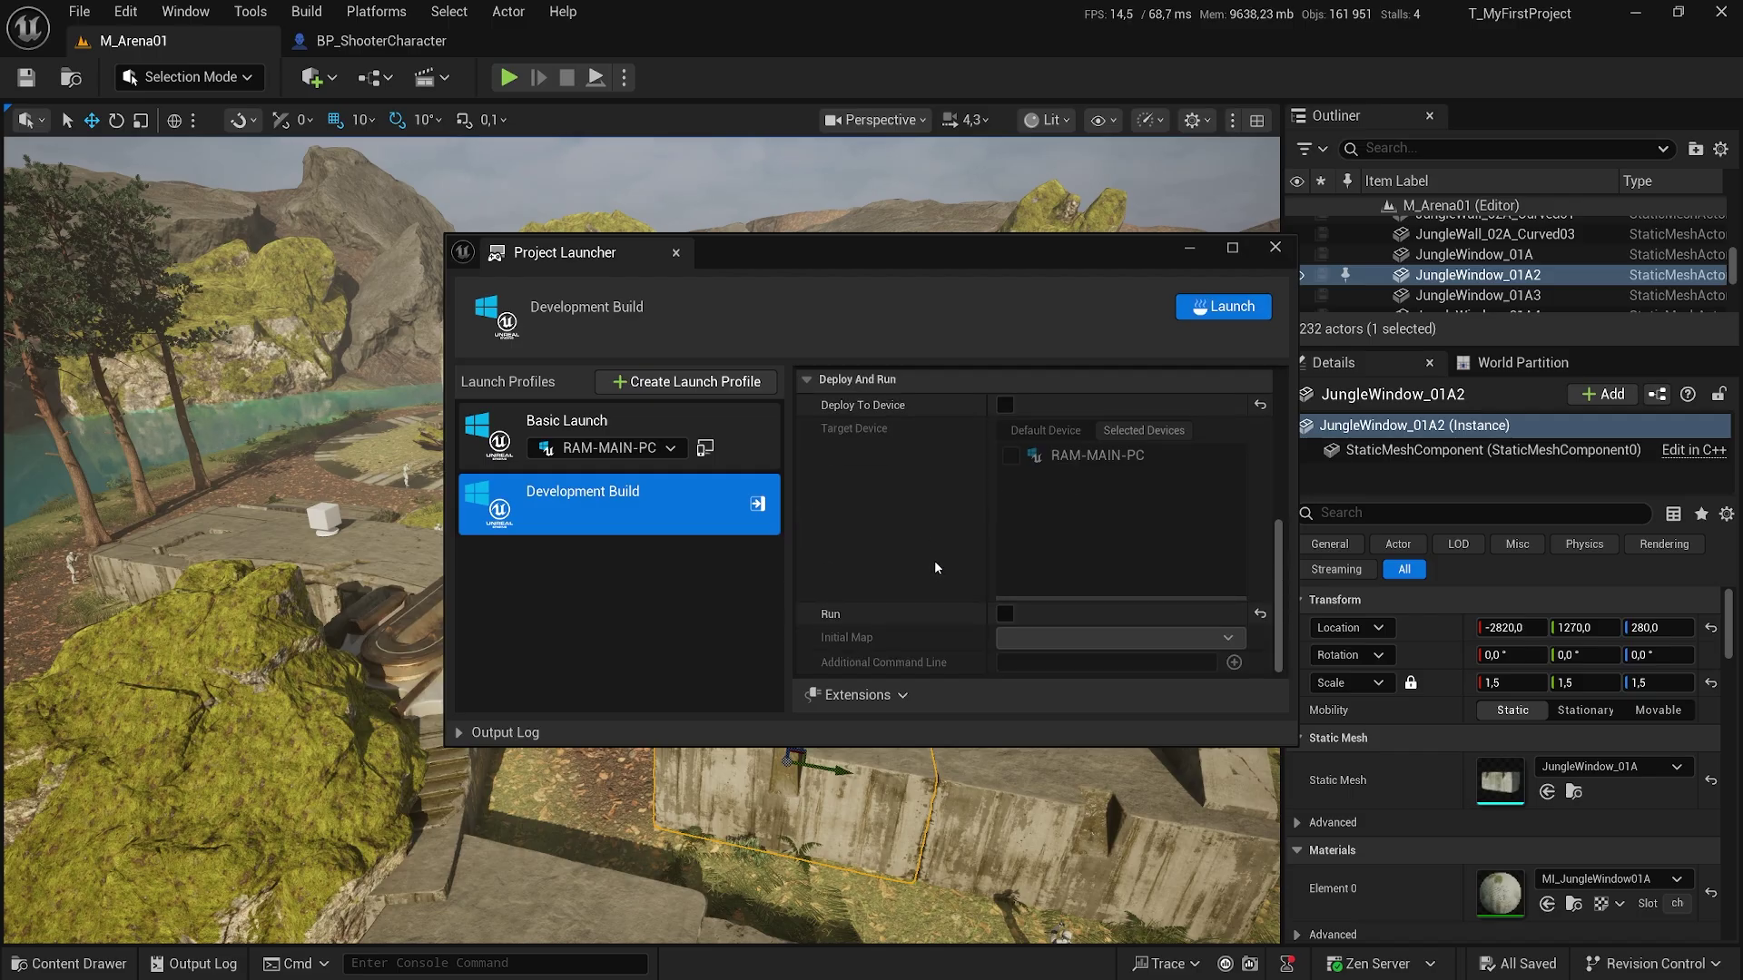
# Look over the Development Build profile's settings from deployment up to the general settings and close its editing view.
pyautogui.scroll(1, 934, 559)
pyautogui.scroll(2, 926, 558)
pyautogui.scroll(2, 913, 563)
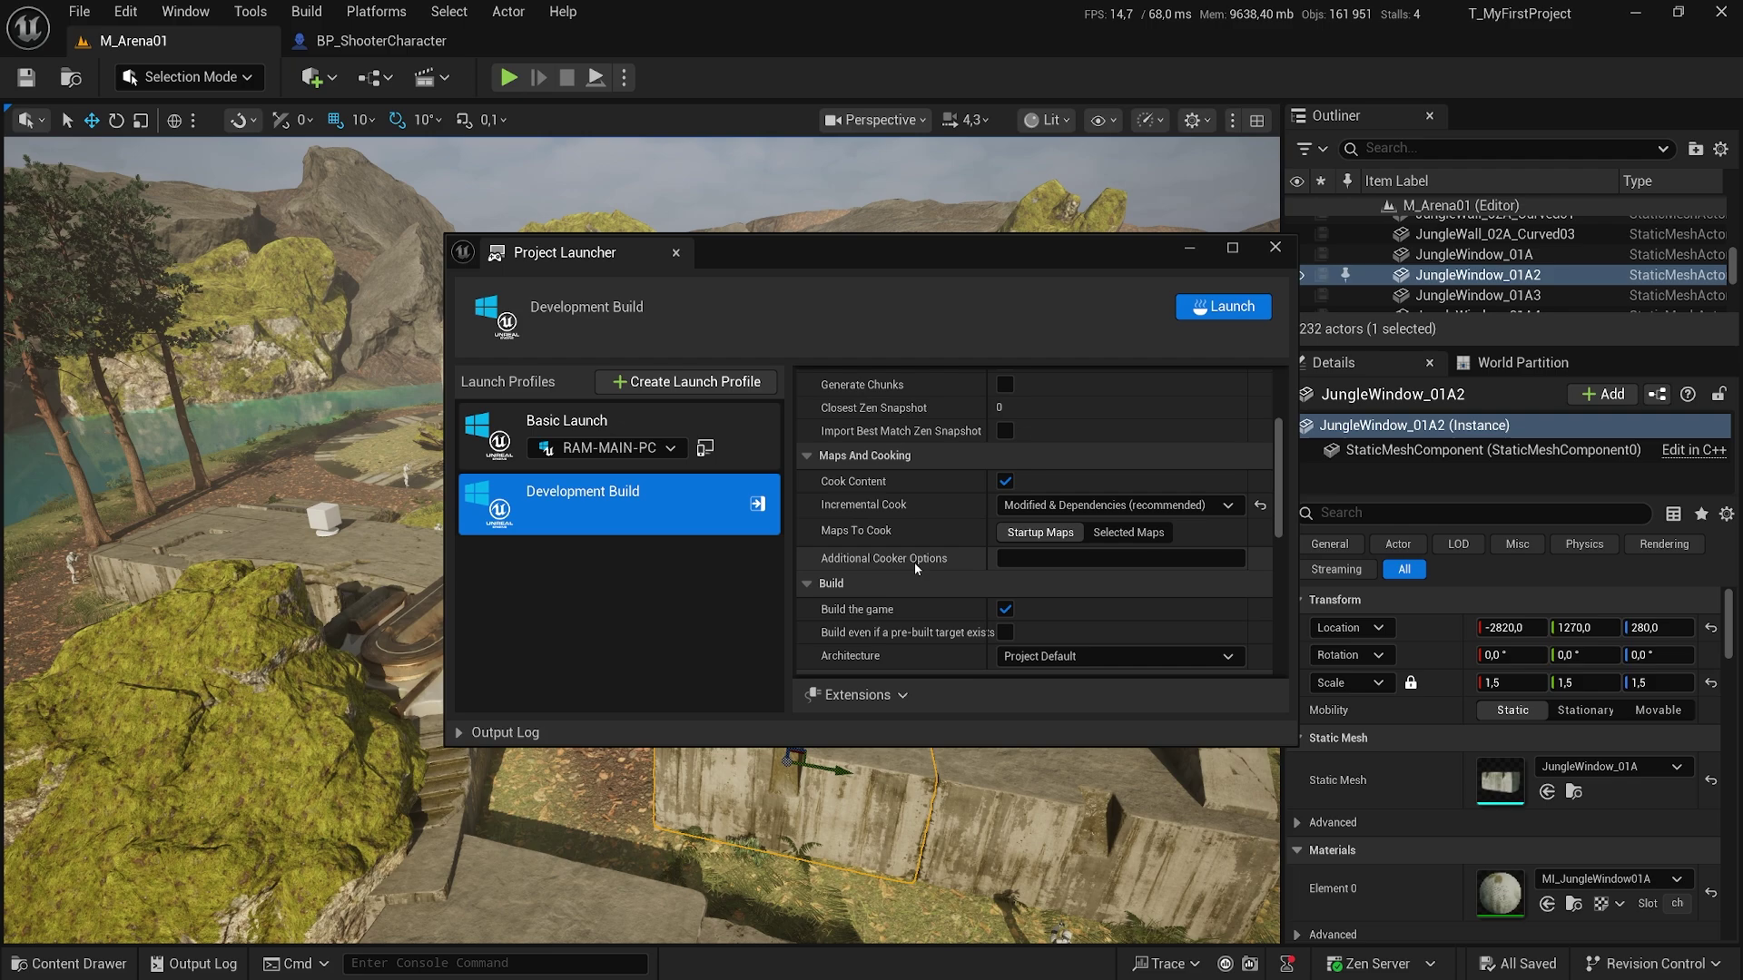
pyautogui.scroll(4, 951, 579)
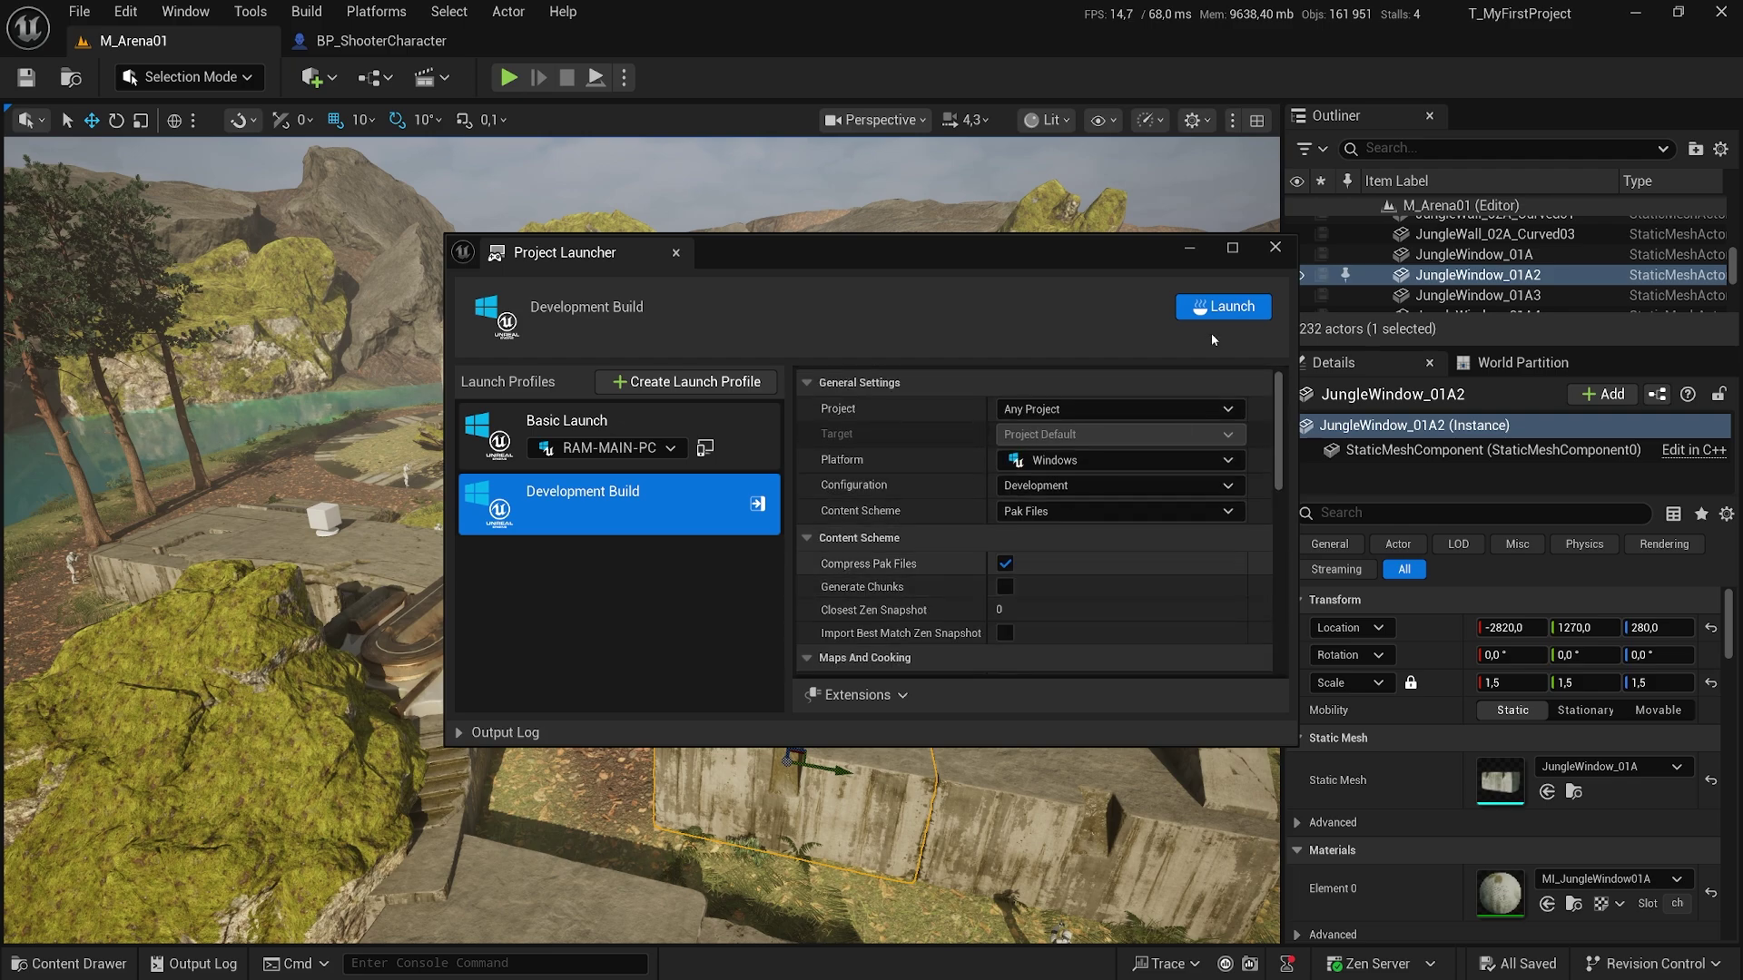
pyautogui.click(757, 504)
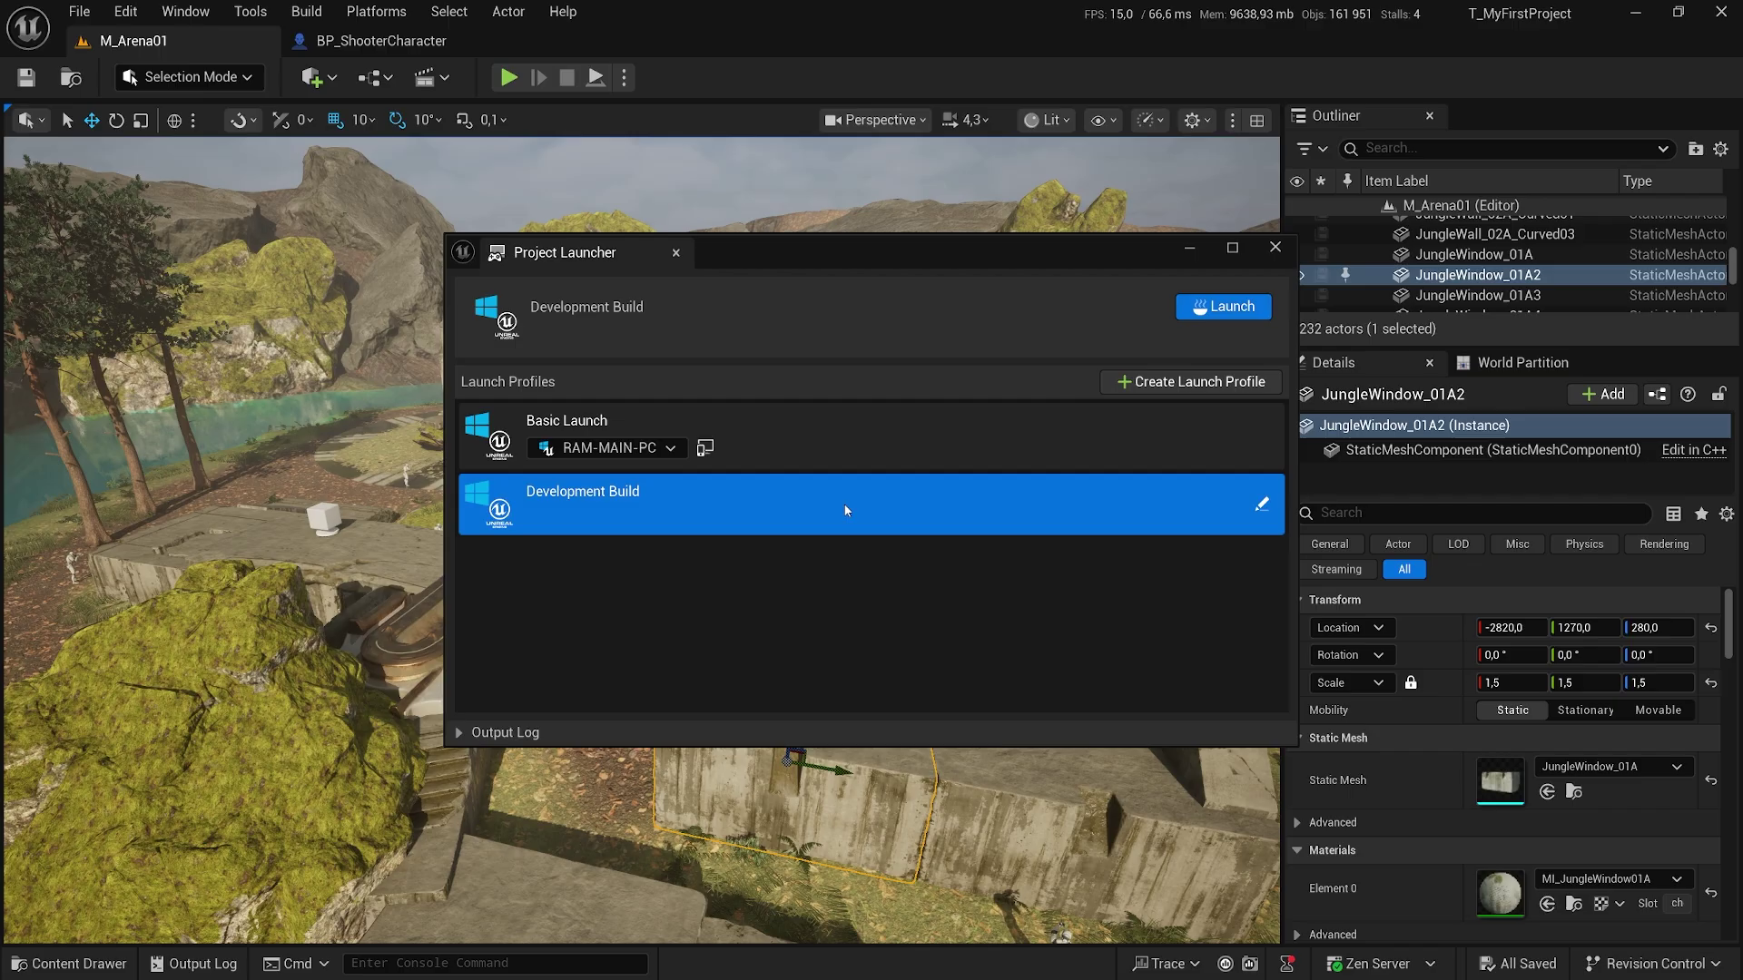
# Launch the Development Build profile, allow UnrealEditor network access through Windows Firewall, and enlarge the Project Launcher window.
pyautogui.click(1258, 308)
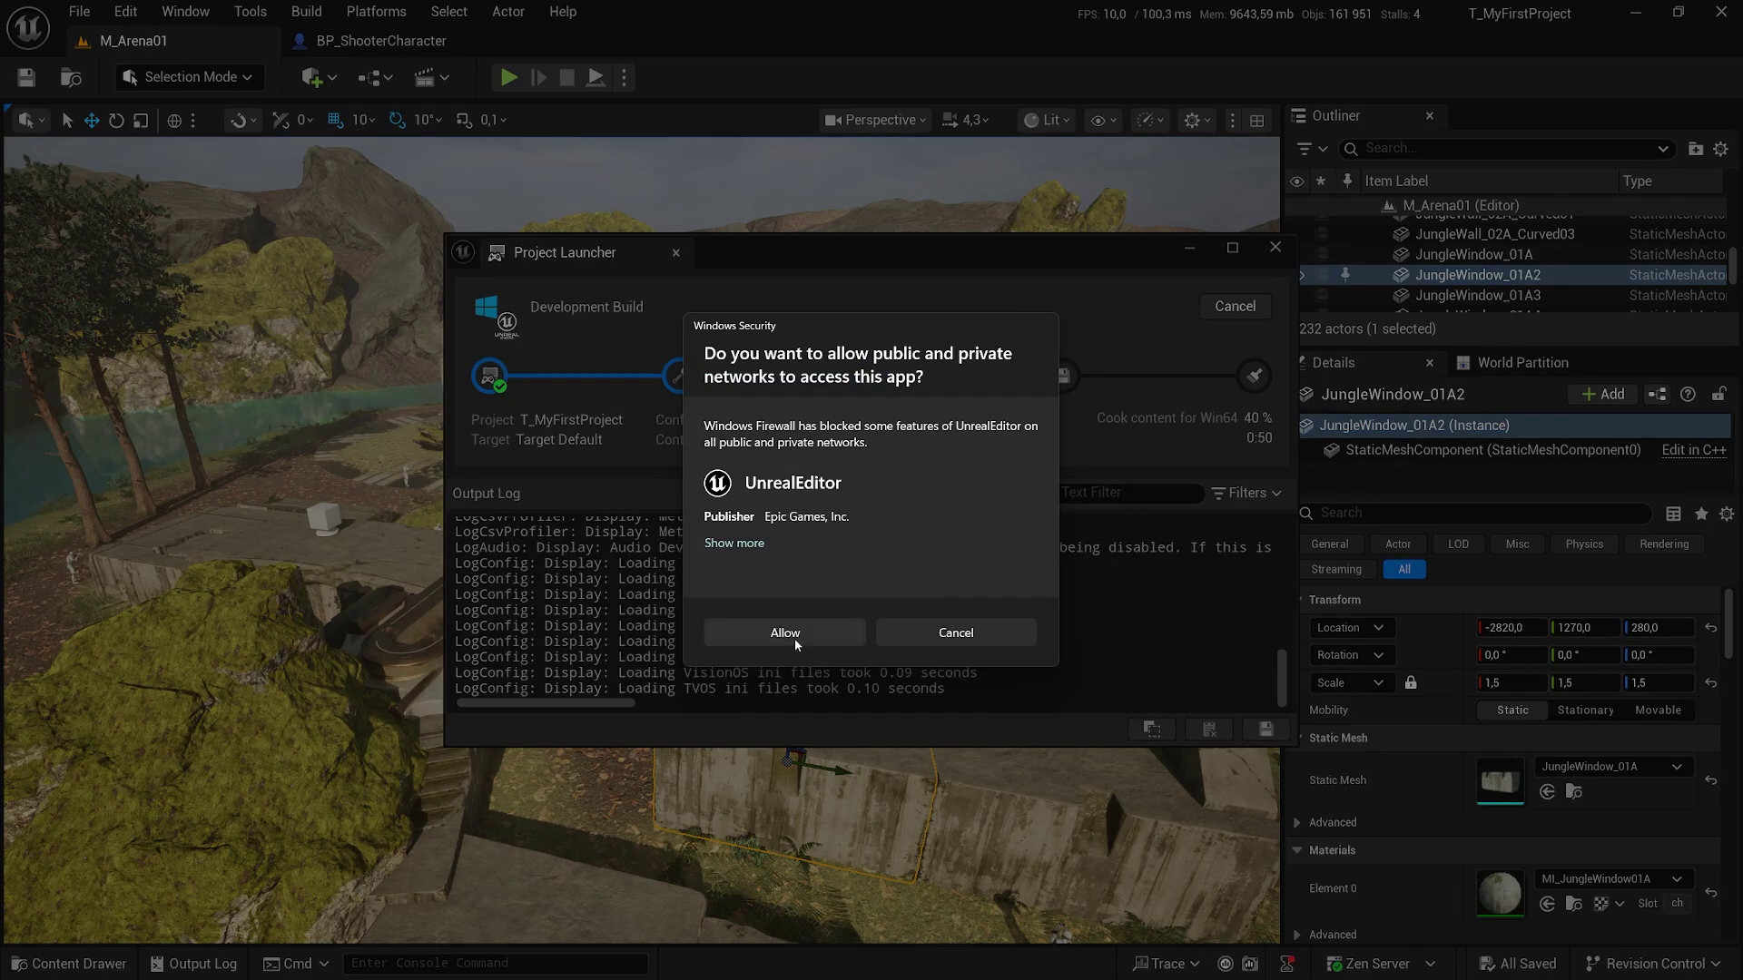
pyautogui.click(793, 639)
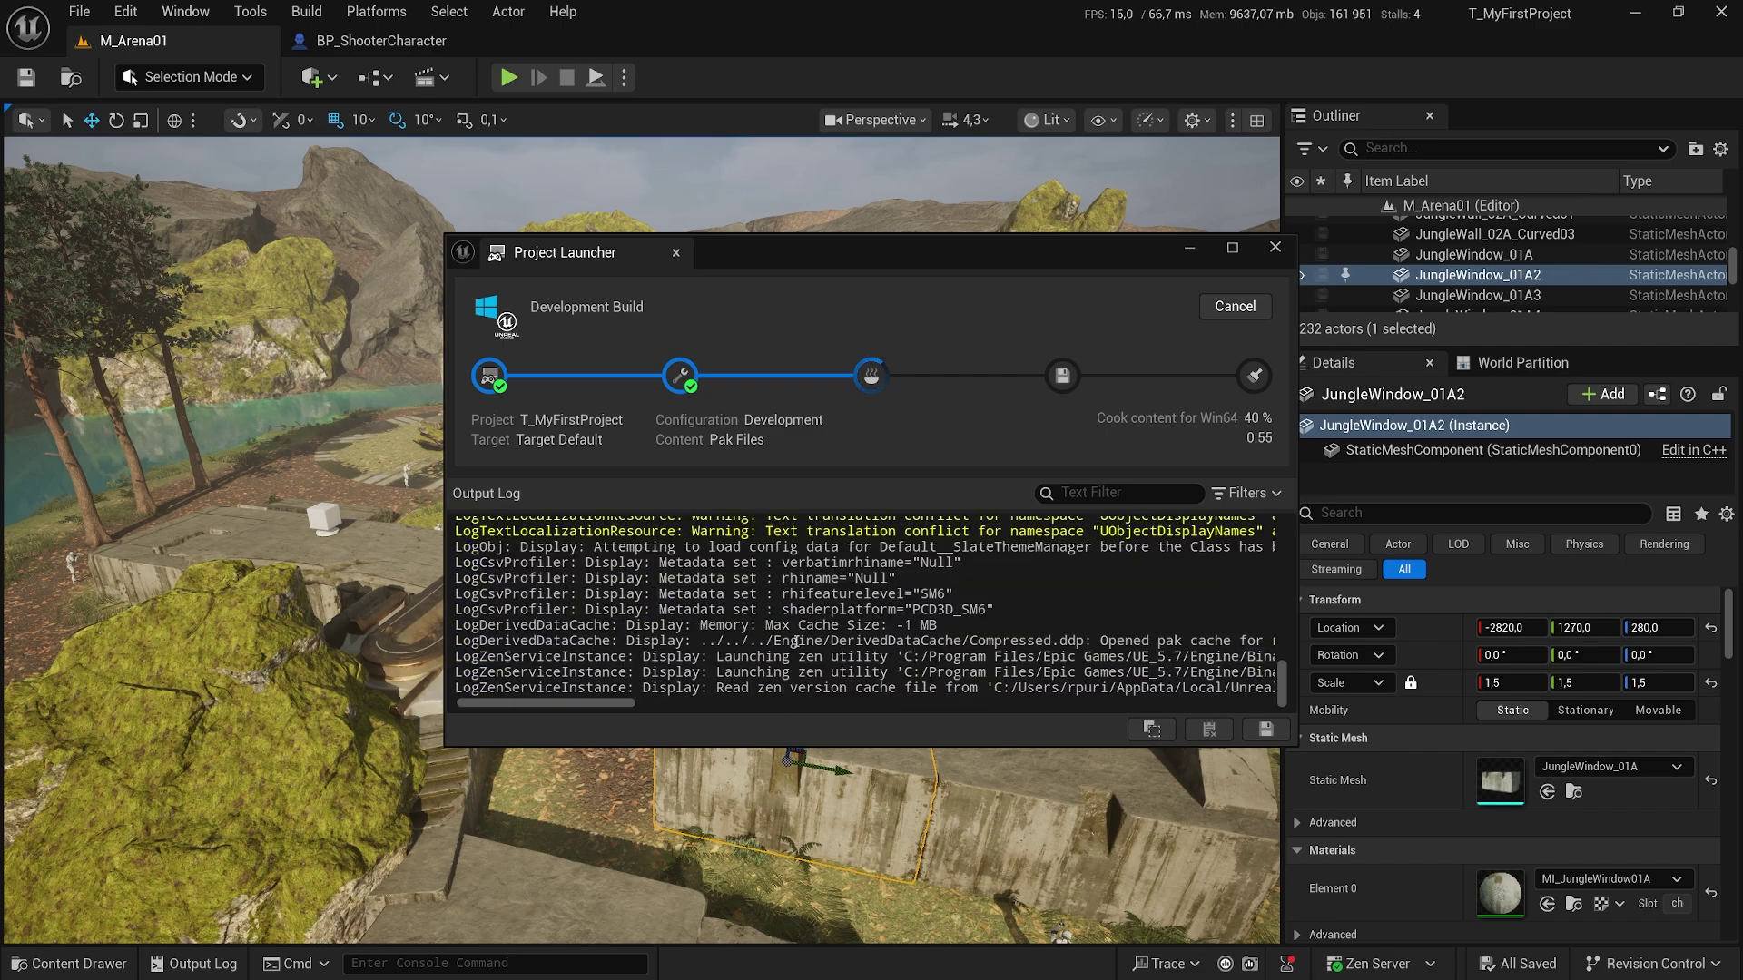
pyautogui.moveTo(902, 750); pyautogui.dragTo(902, 875)
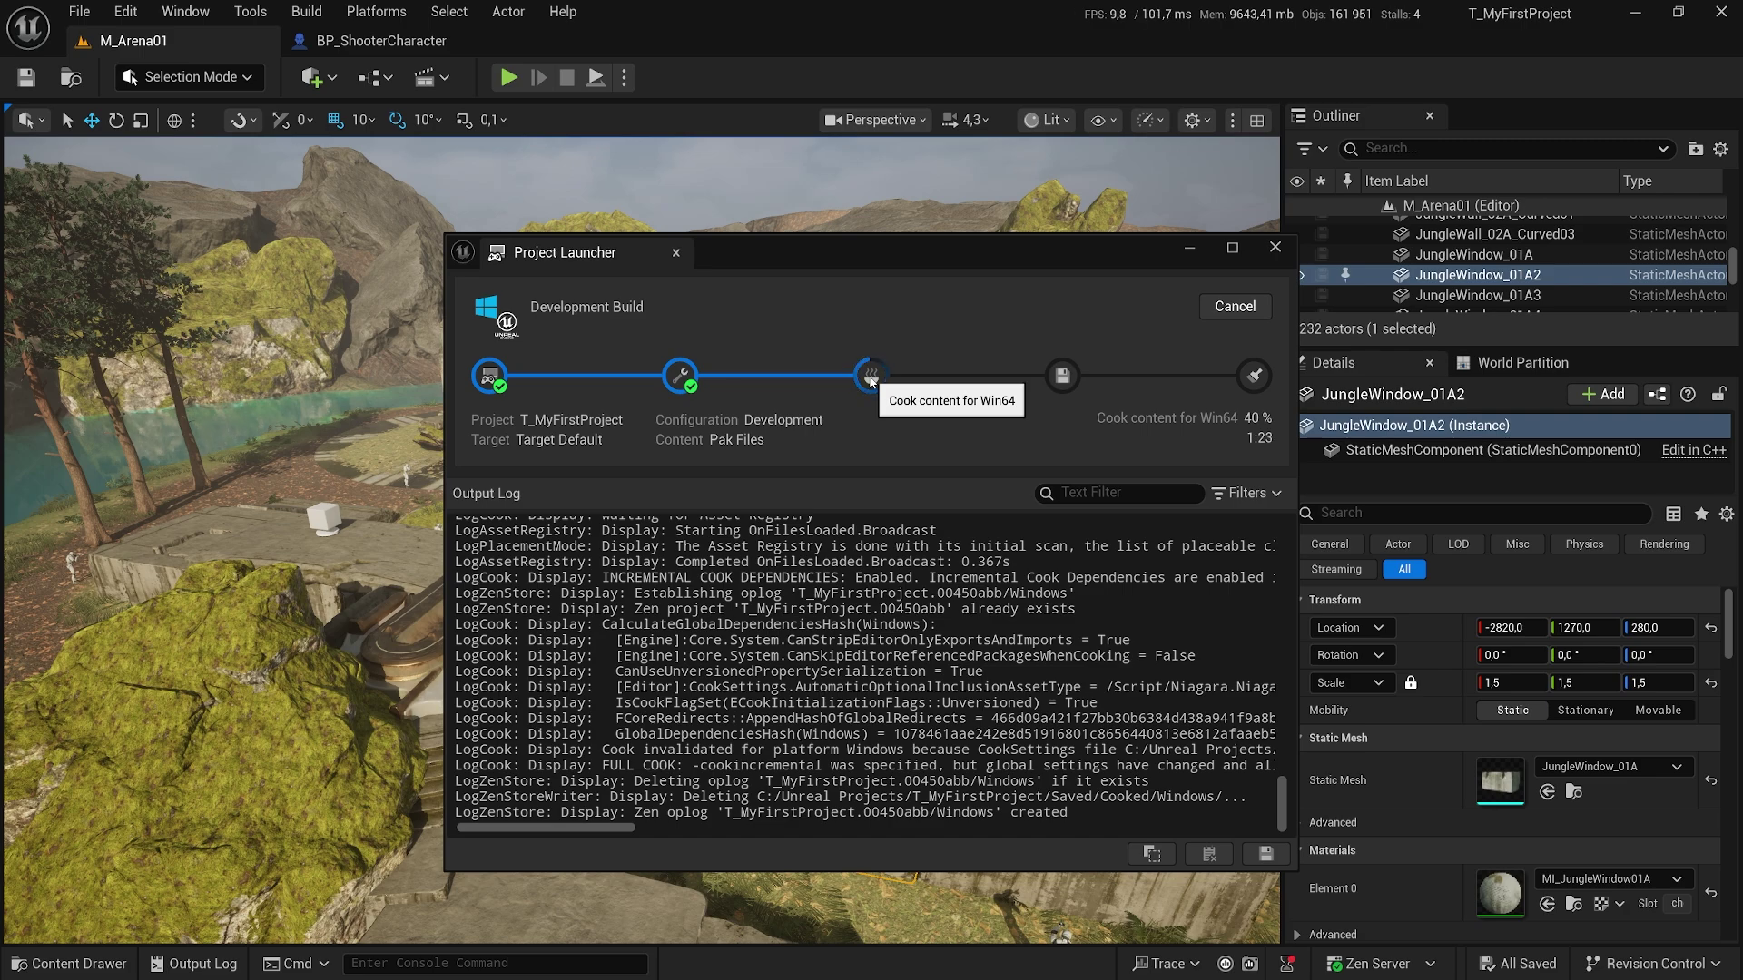
# Find the JungleWindow_01A mesh in the project's Meshes folder and show its asset file in Explorer.
pyautogui.click(111, 967)
pyautogui.moveTo(971, 251); pyautogui.dragTo(795, 156)
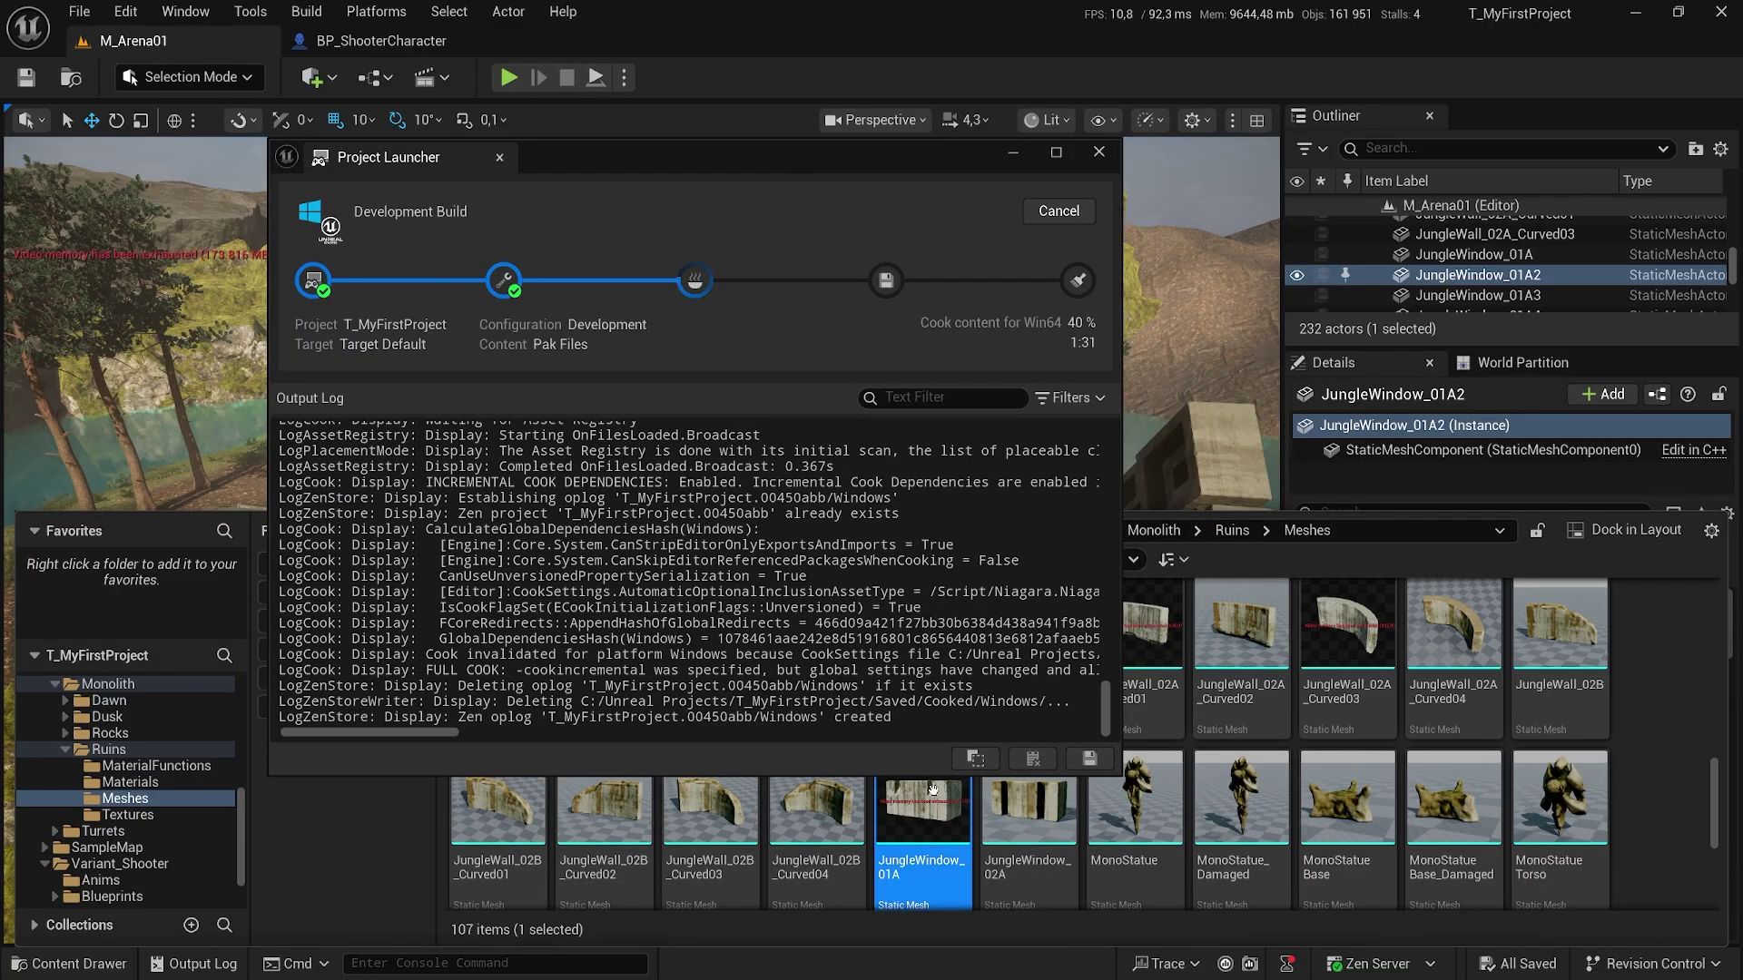
pyautogui.rightClick(928, 808)
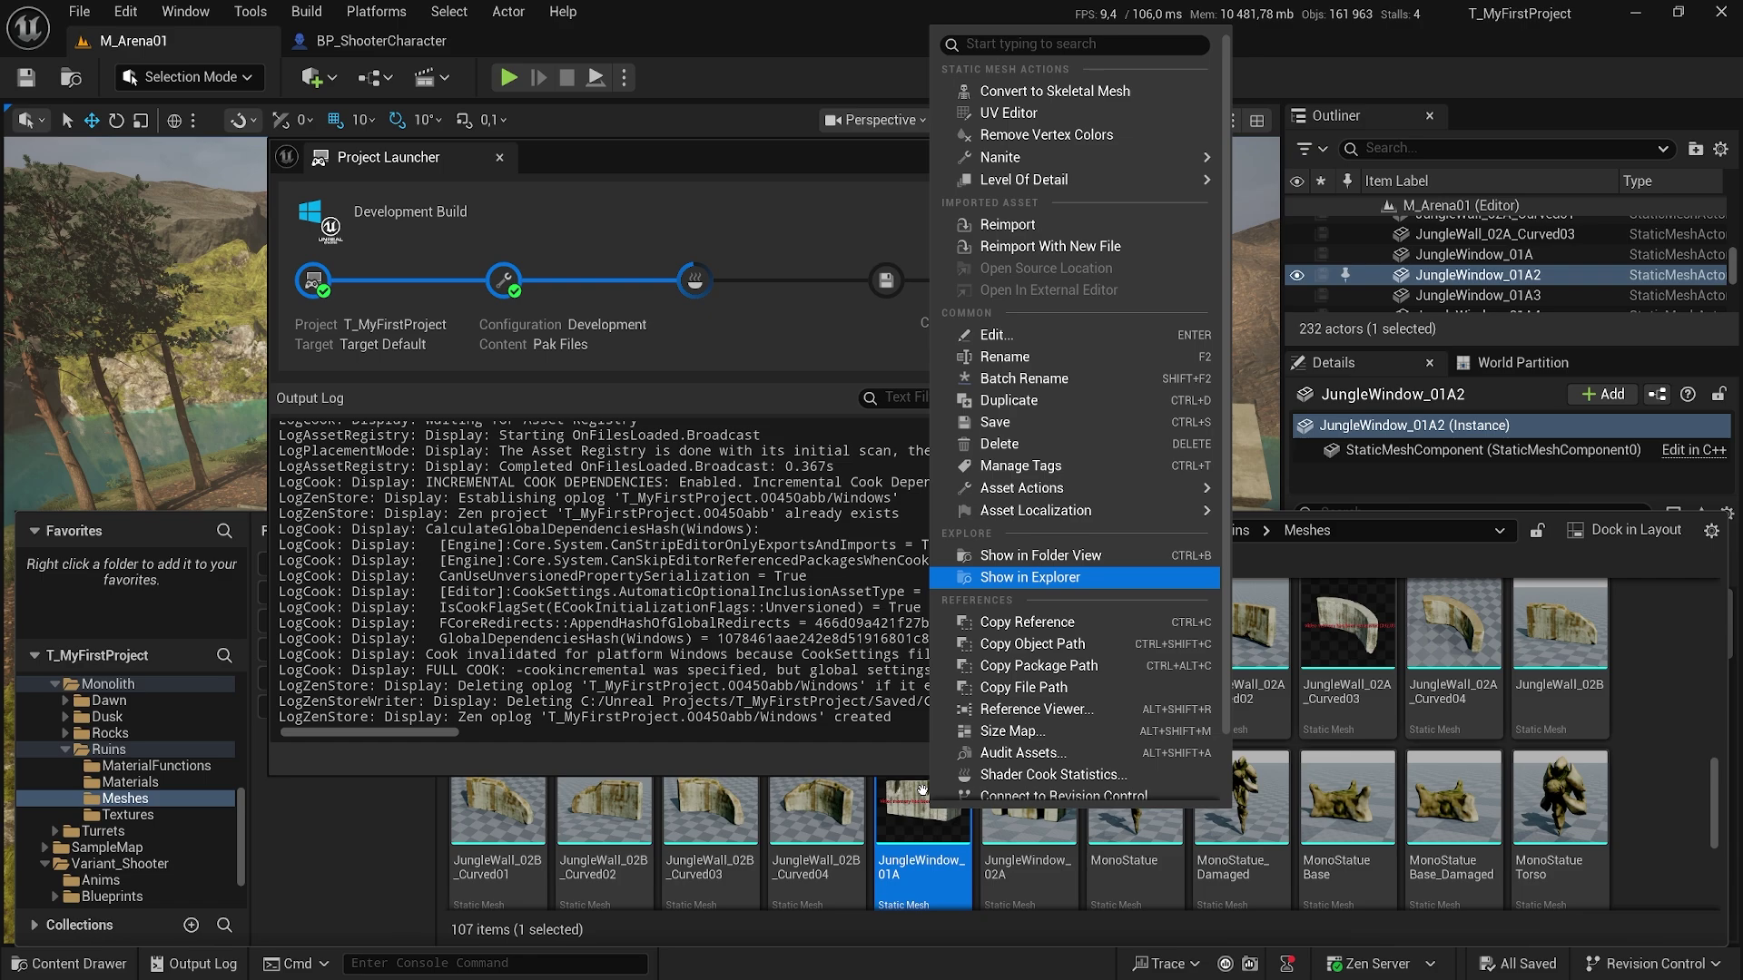
pyautogui.press('Down')
pyautogui.press('Down')
pyautogui.press('Down')
pyautogui.press('Down')
pyautogui.press('Return')
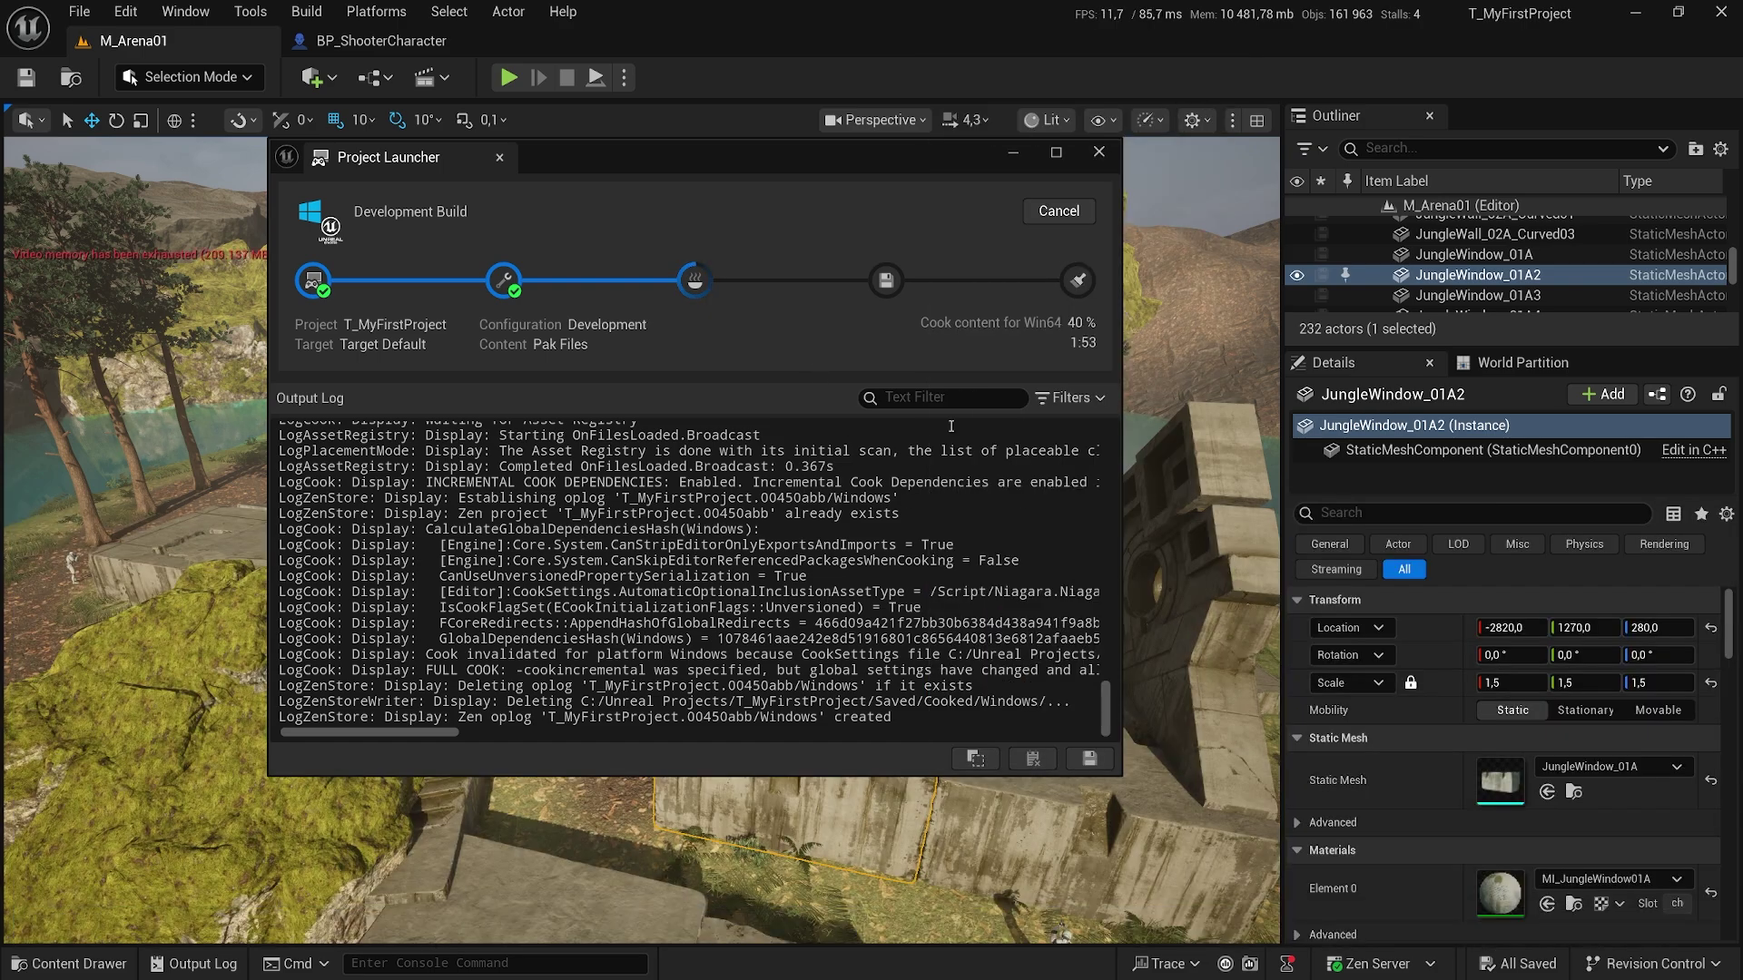
# Review the Development Build's output log and the last stage of its task list.
pyautogui.moveTo(879, 160); pyautogui.dragTo(1000, 237)
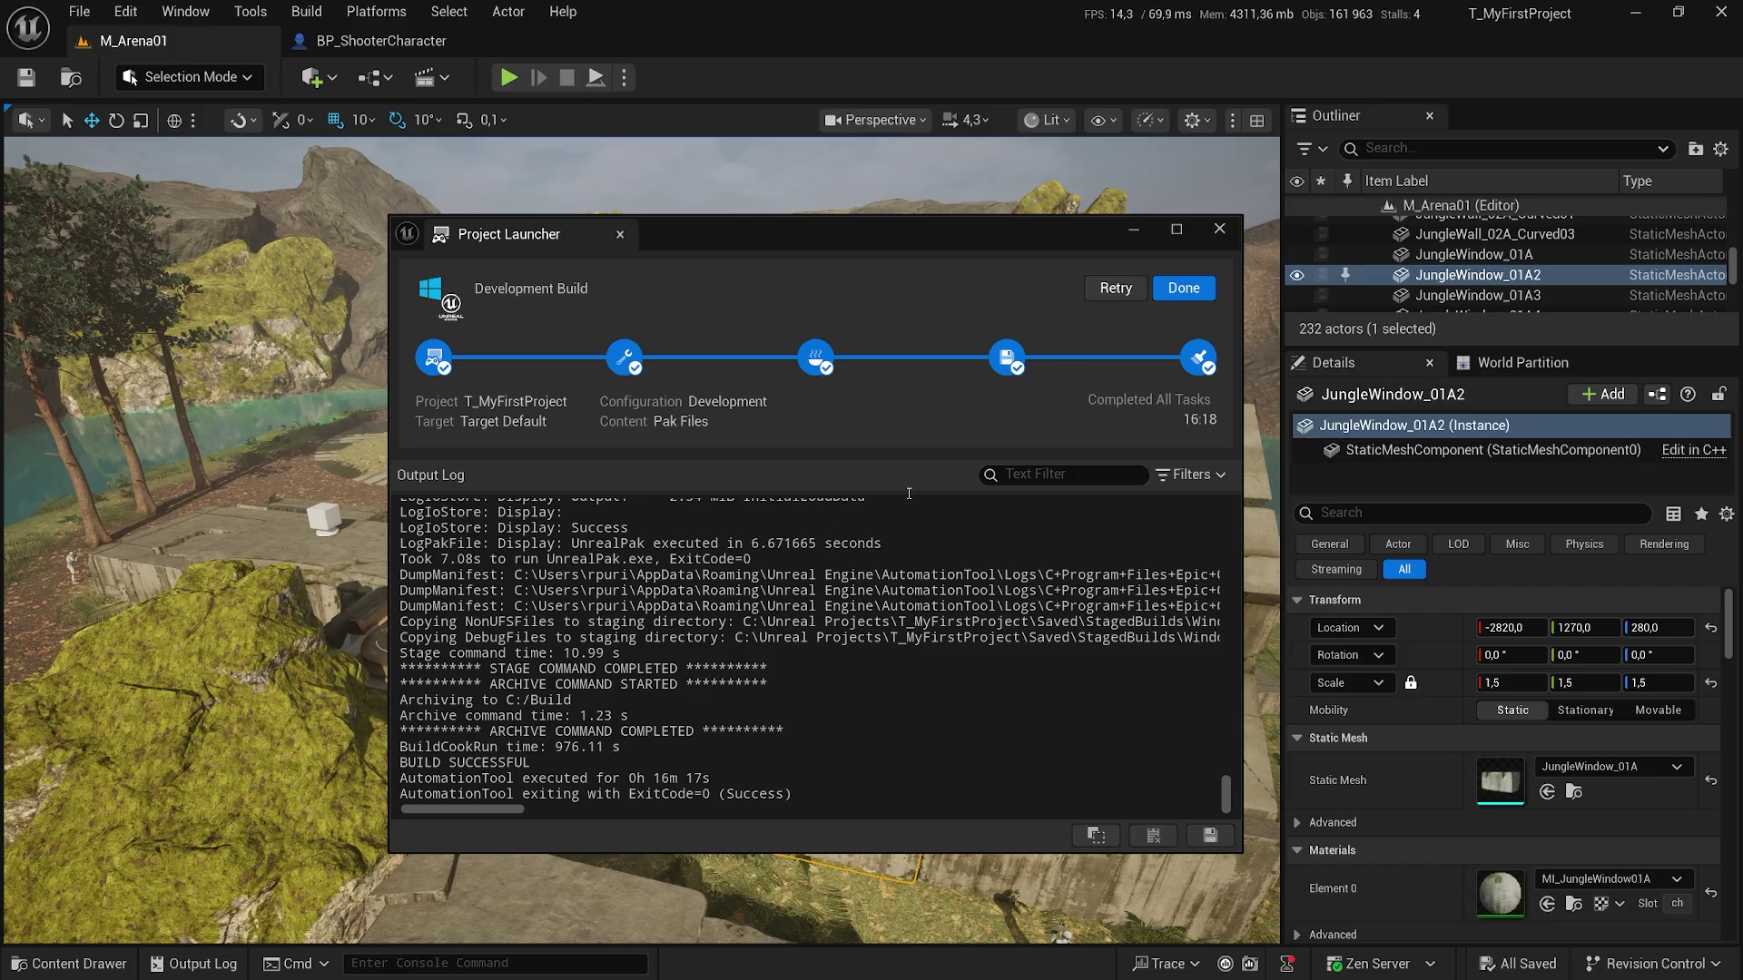
pyautogui.moveTo(582, 546); pyautogui.dragTo(697, 546)
pyautogui.click(1197, 365)
# Switch to File Explorer, rename the Windows folder in C:\Build to My First Project, and open it.
pyautogui.hotkey('alt', 'Tab')
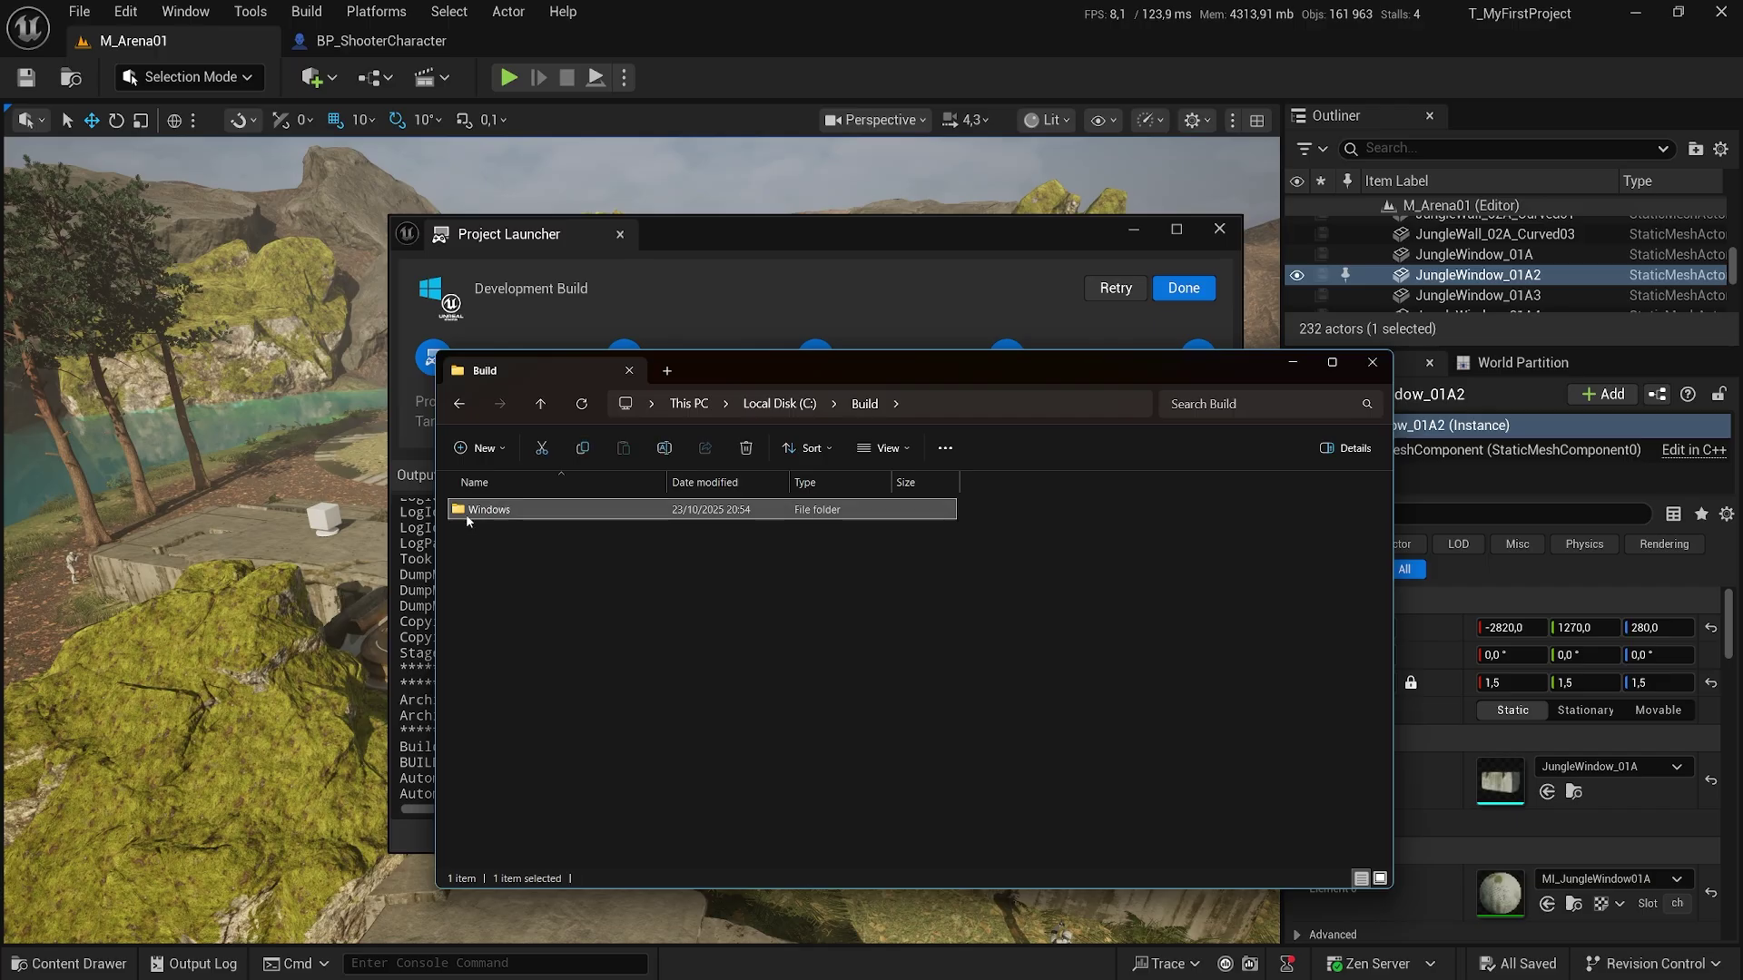
pyautogui.click(506, 515)
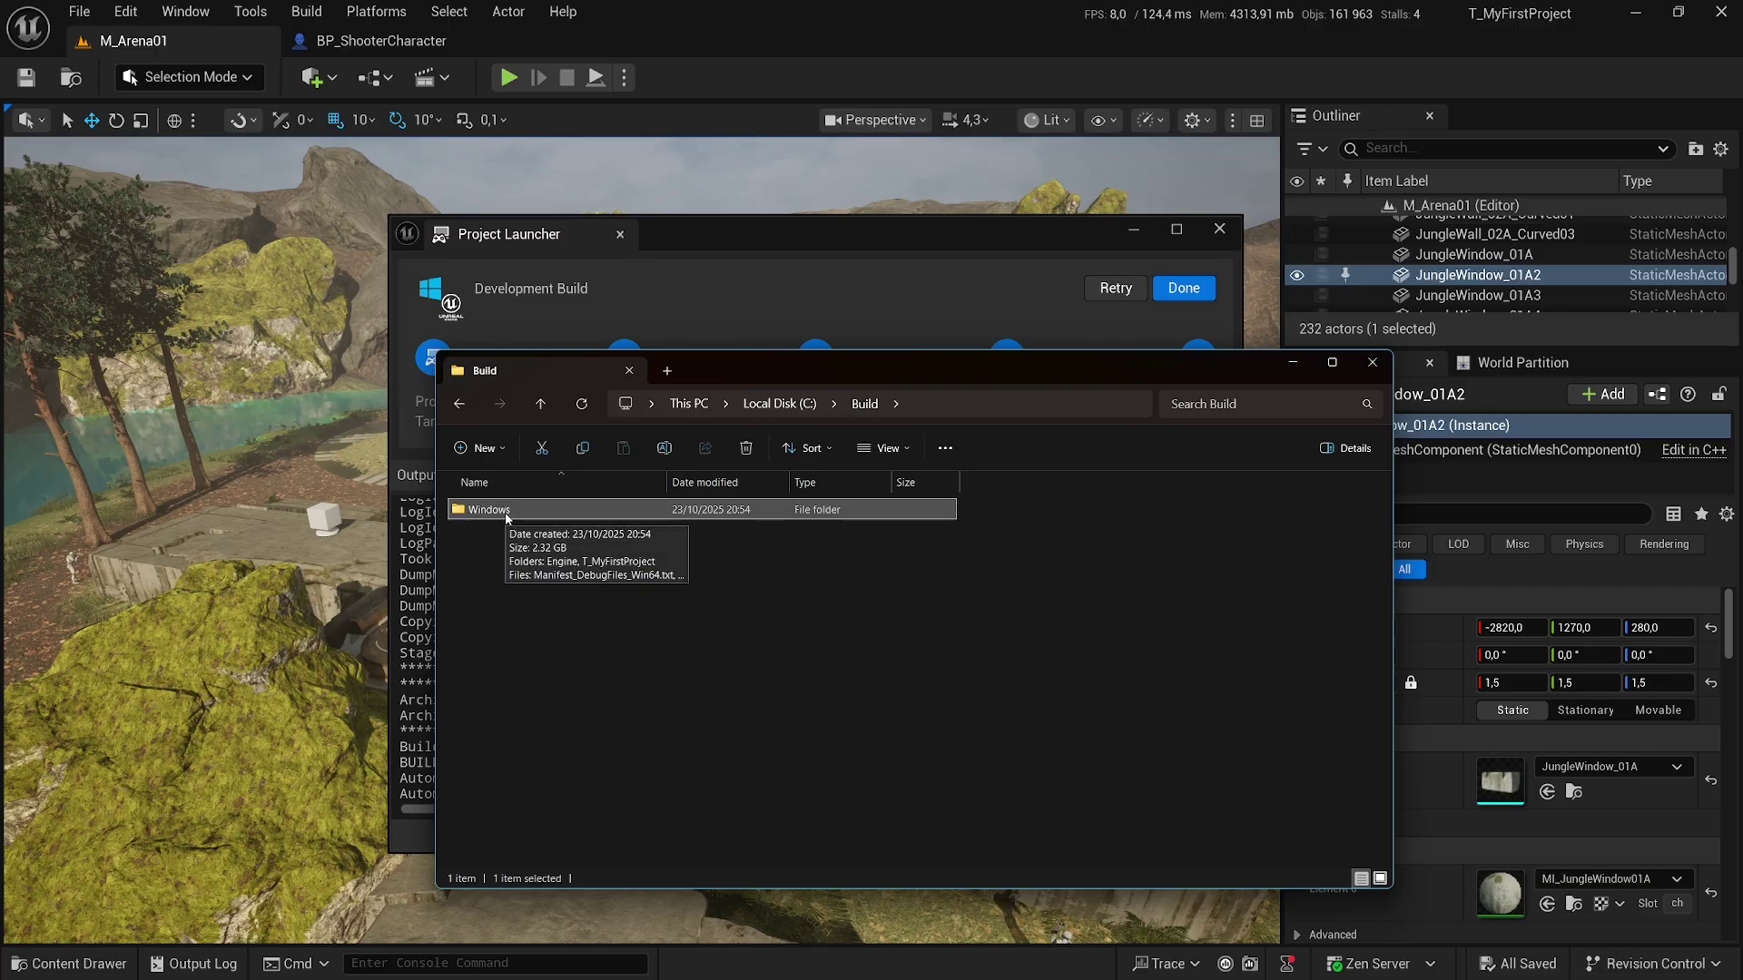
pyautogui.click(506, 511)
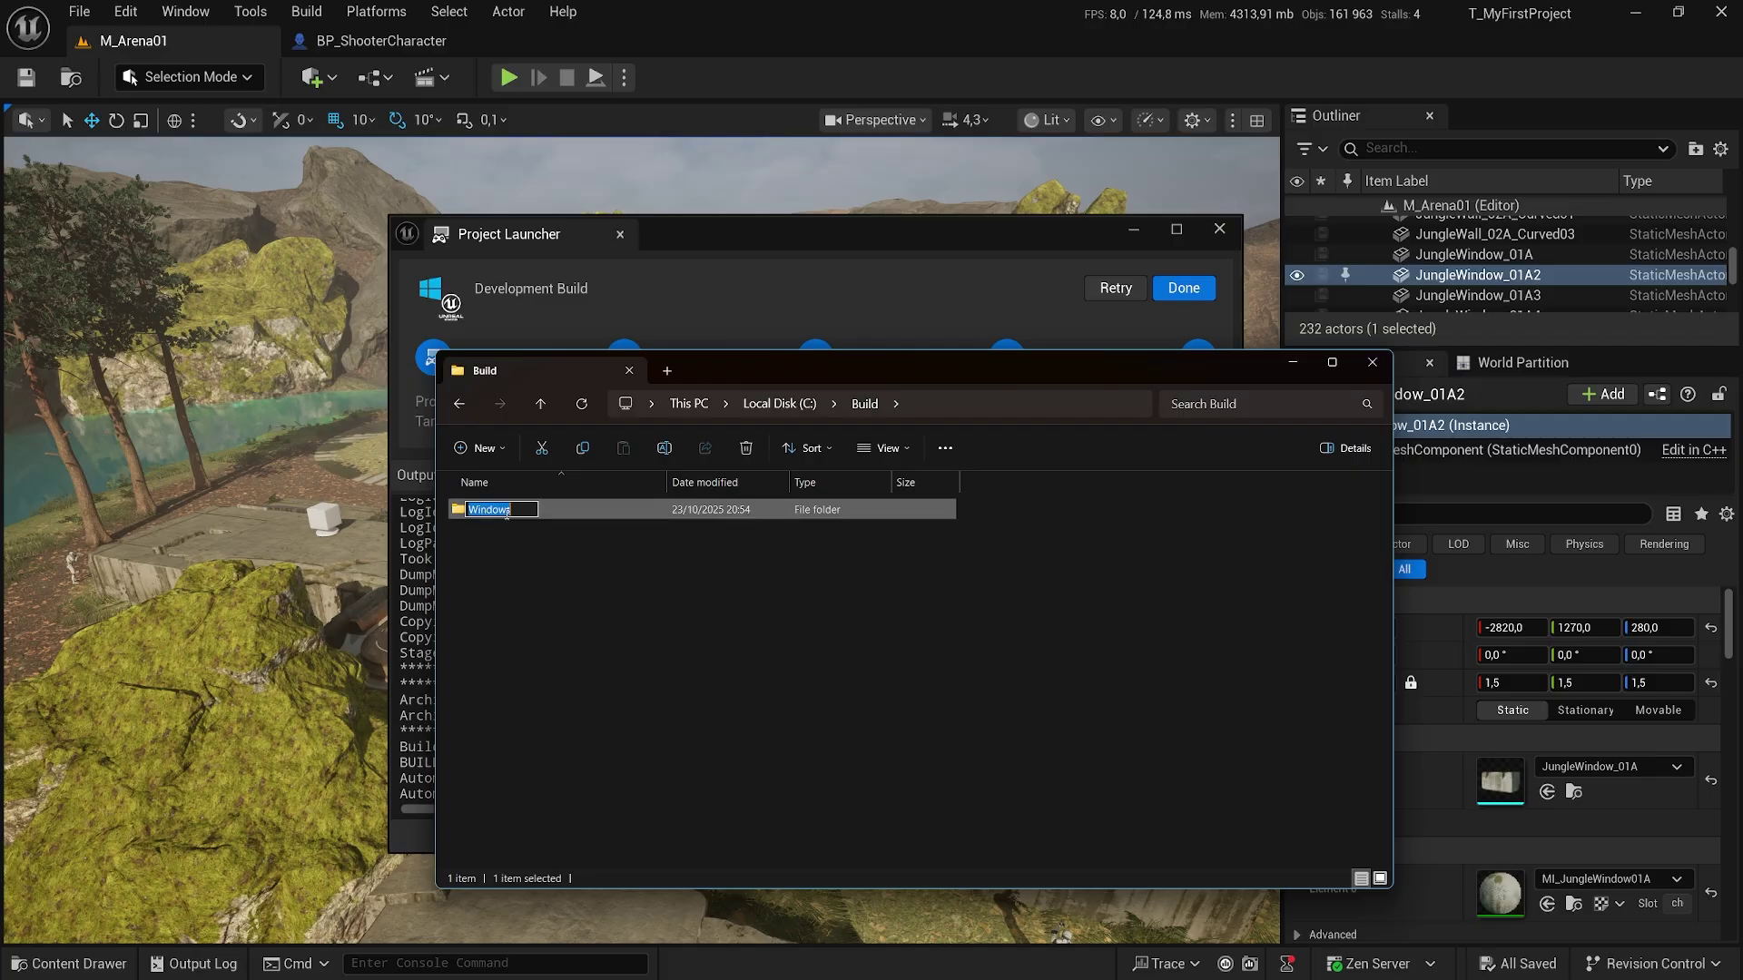
pyautogui.write('My First Project')
pyautogui.press('Return')
pyautogui.doubleClick(562, 512)
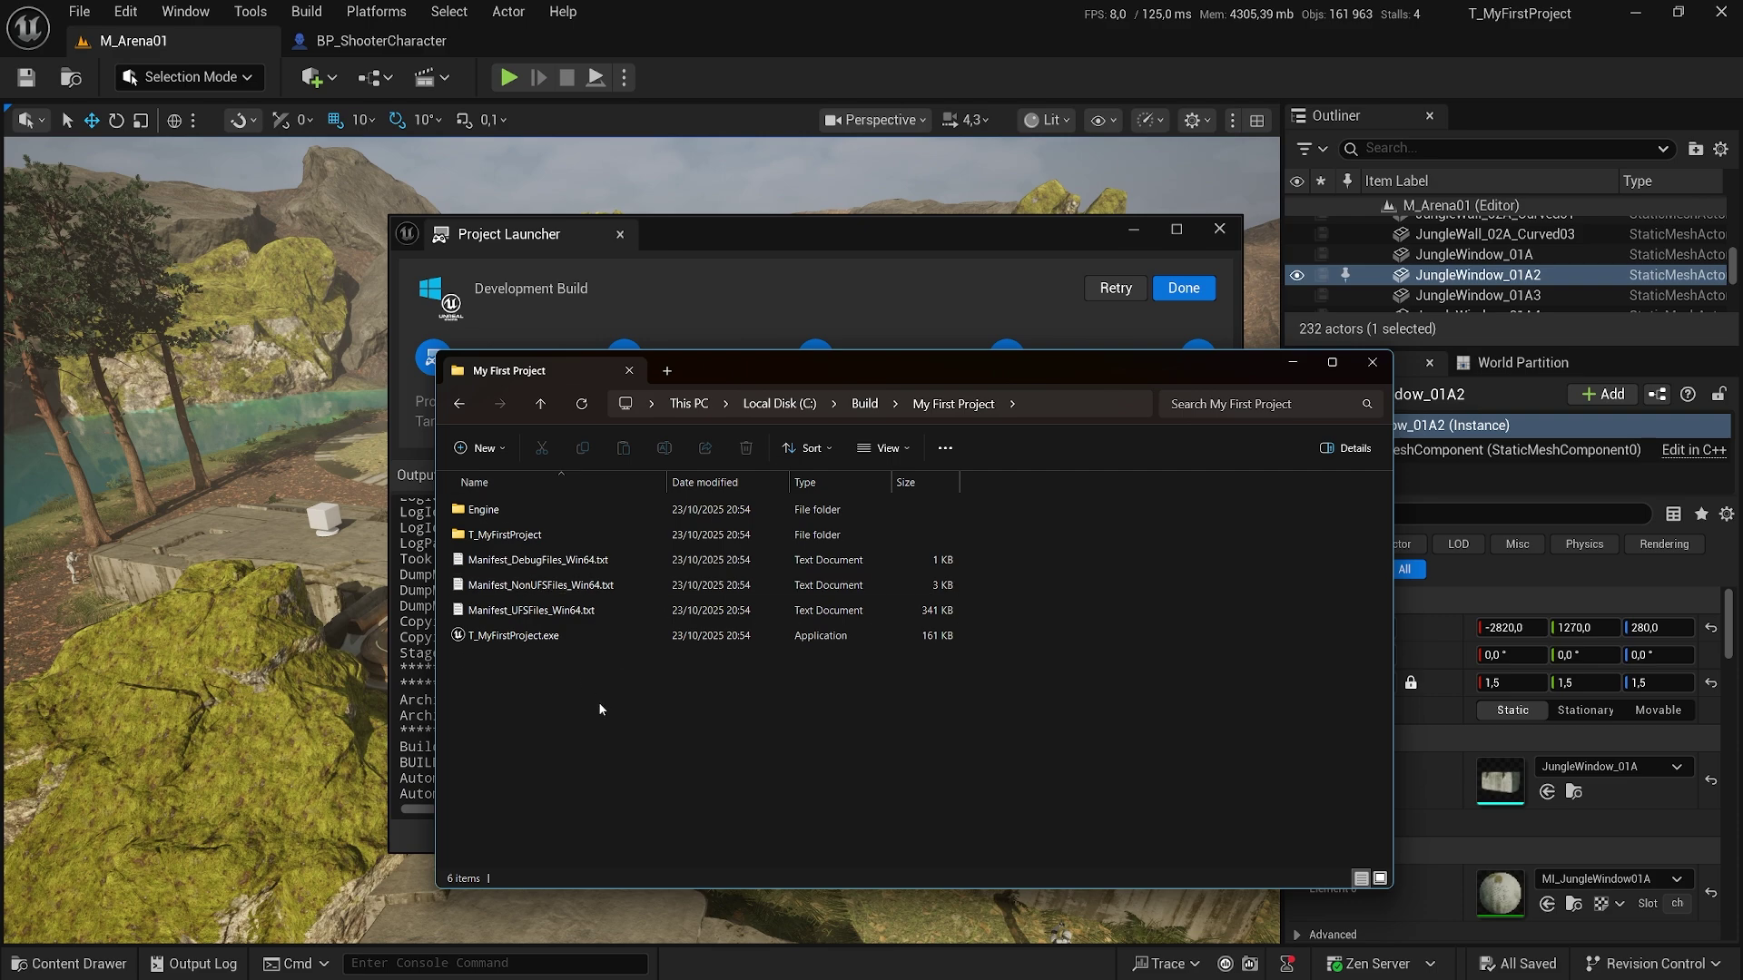
# Delete the DebugFiles, NonUFSFiles and UFSFiles manifest text files from the My First Project folder.
pyautogui.click(555, 585)
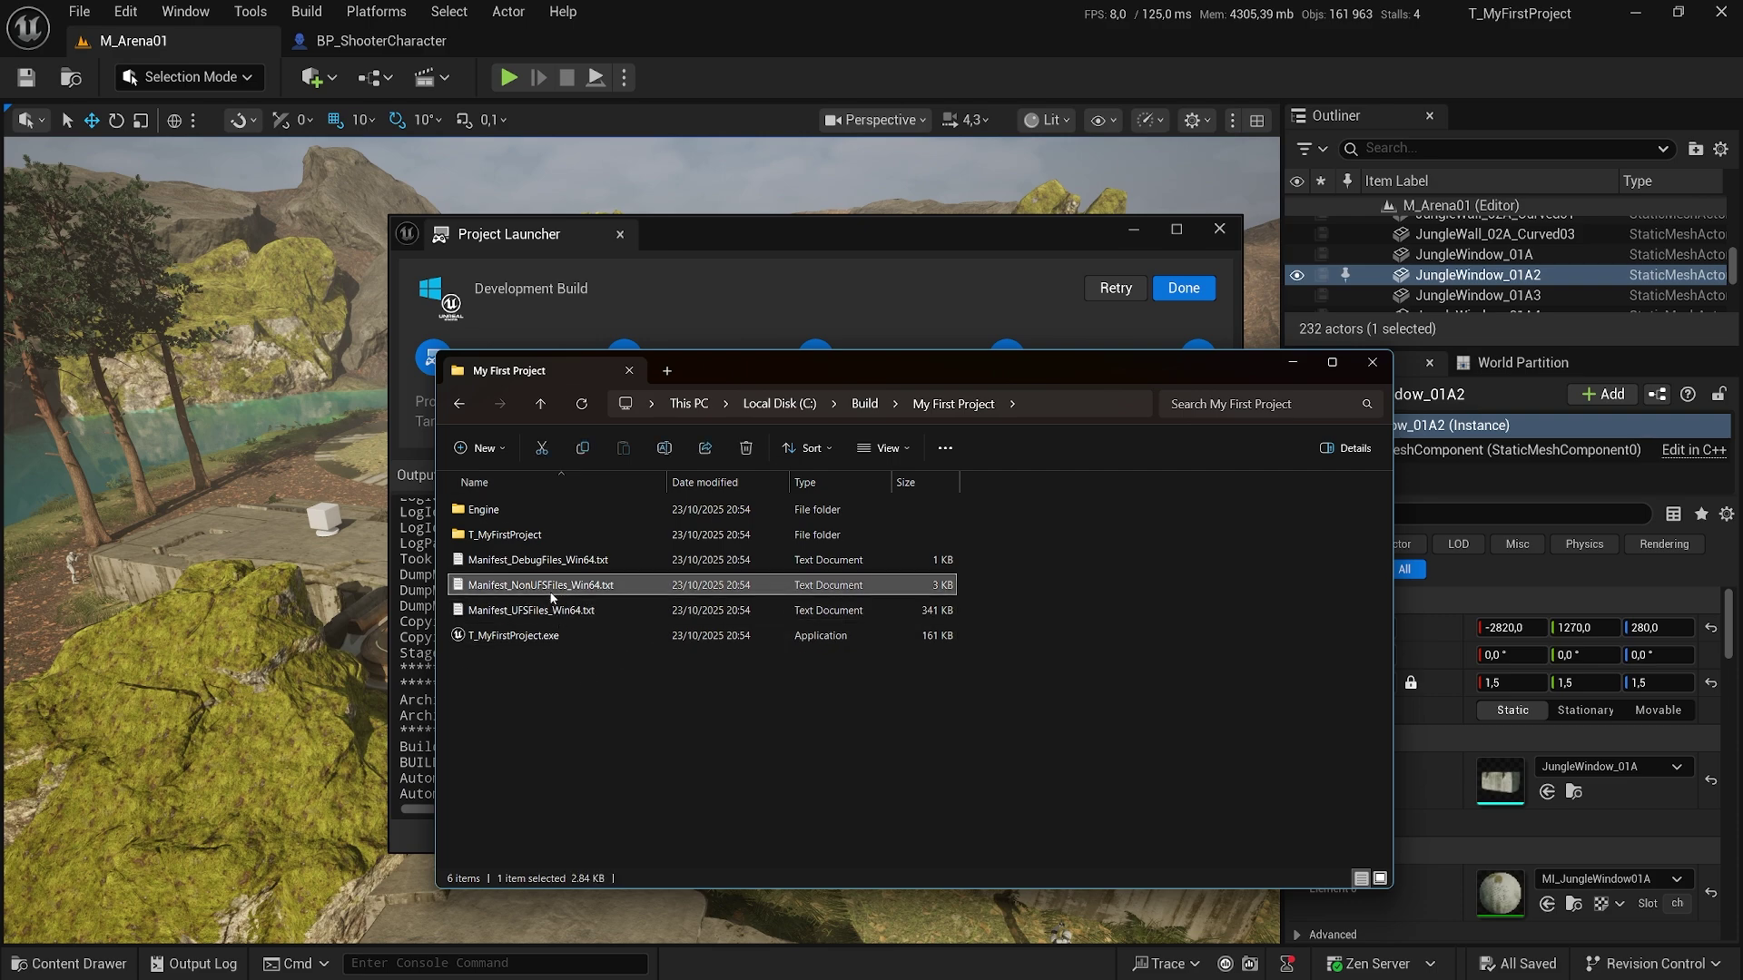
pyautogui.keyDown('ctrl'); pyautogui.click(558, 563); pyautogui.keyUp('ctrl')
pyautogui.keyDown('ctrl'); pyautogui.click(594, 613); pyautogui.keyUp('ctrl')
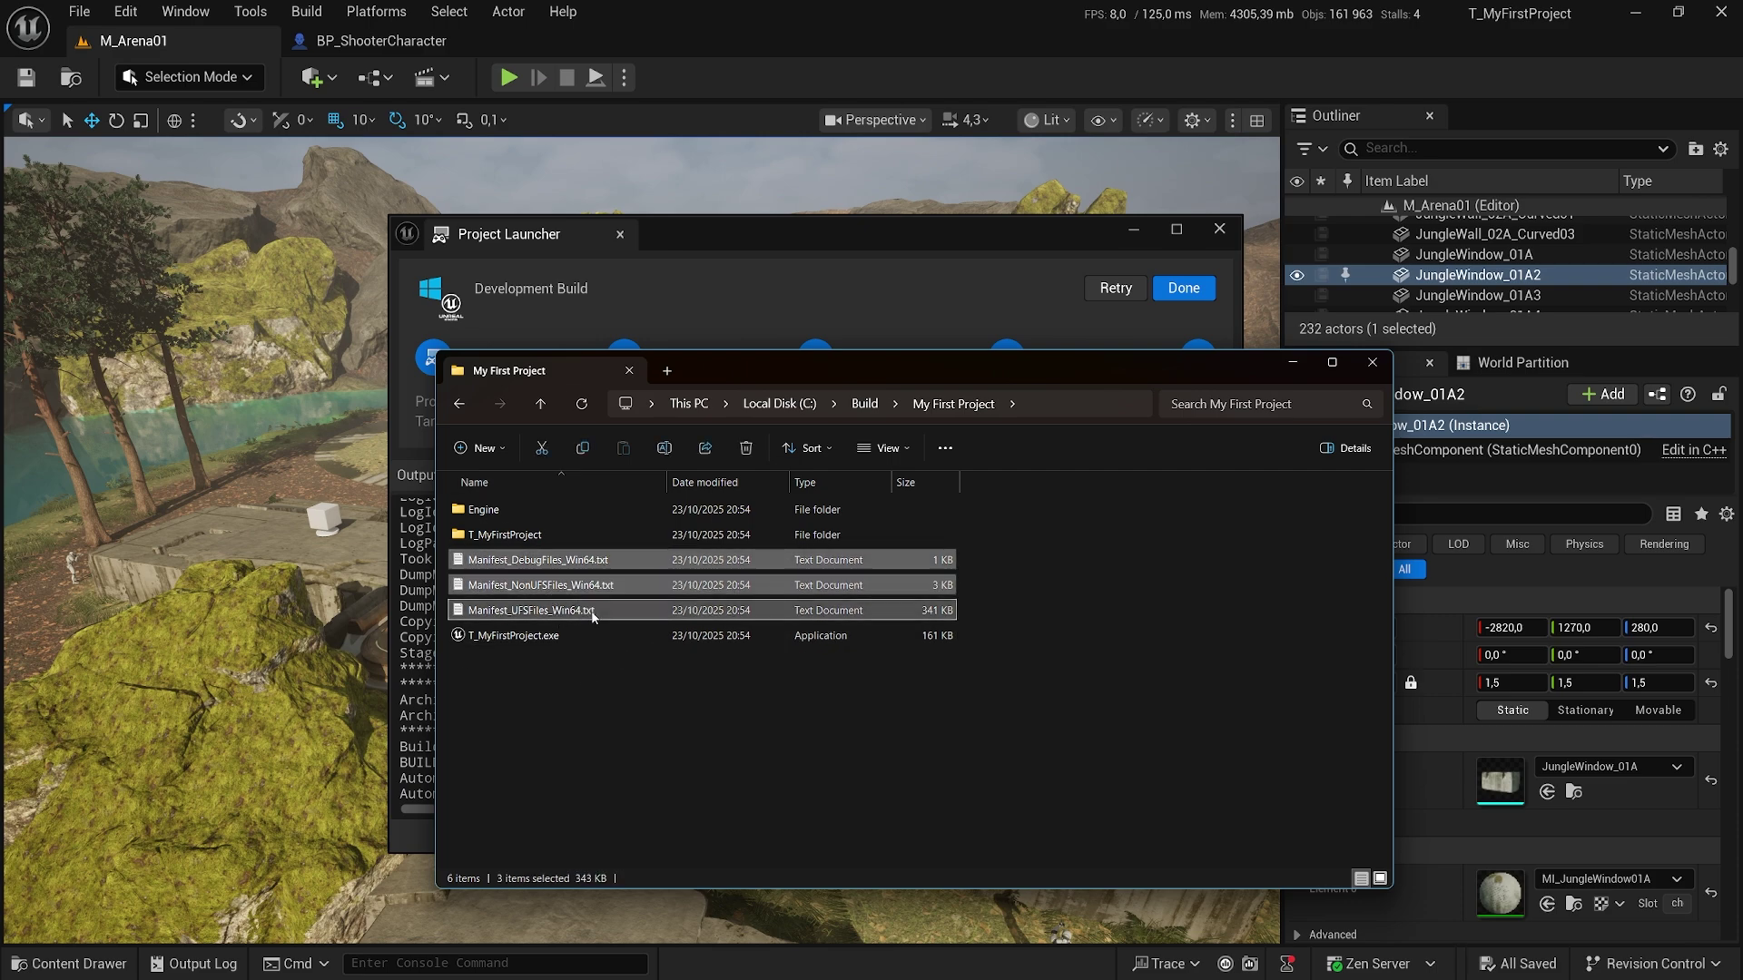
pyautogui.press('Delete')
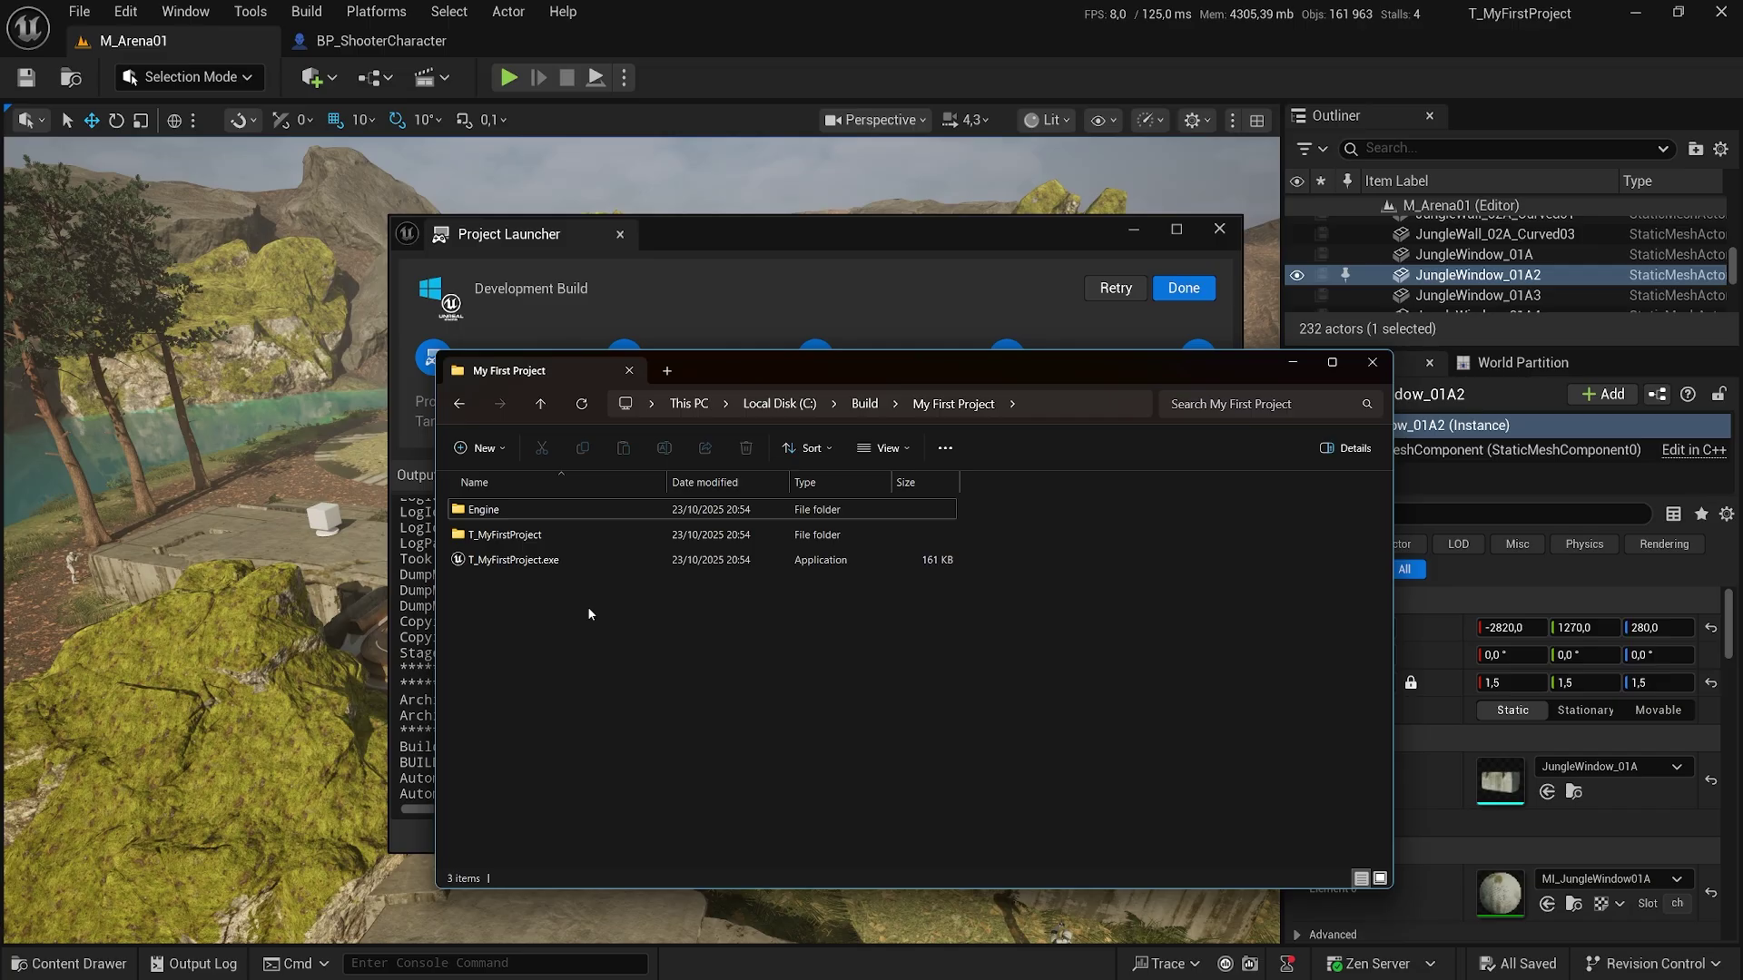
# Examine the packaged executable and Engine folder, and browse the Binaries\Win64 folder inside T_MyFirstProject.
pyautogui.click(551, 563)
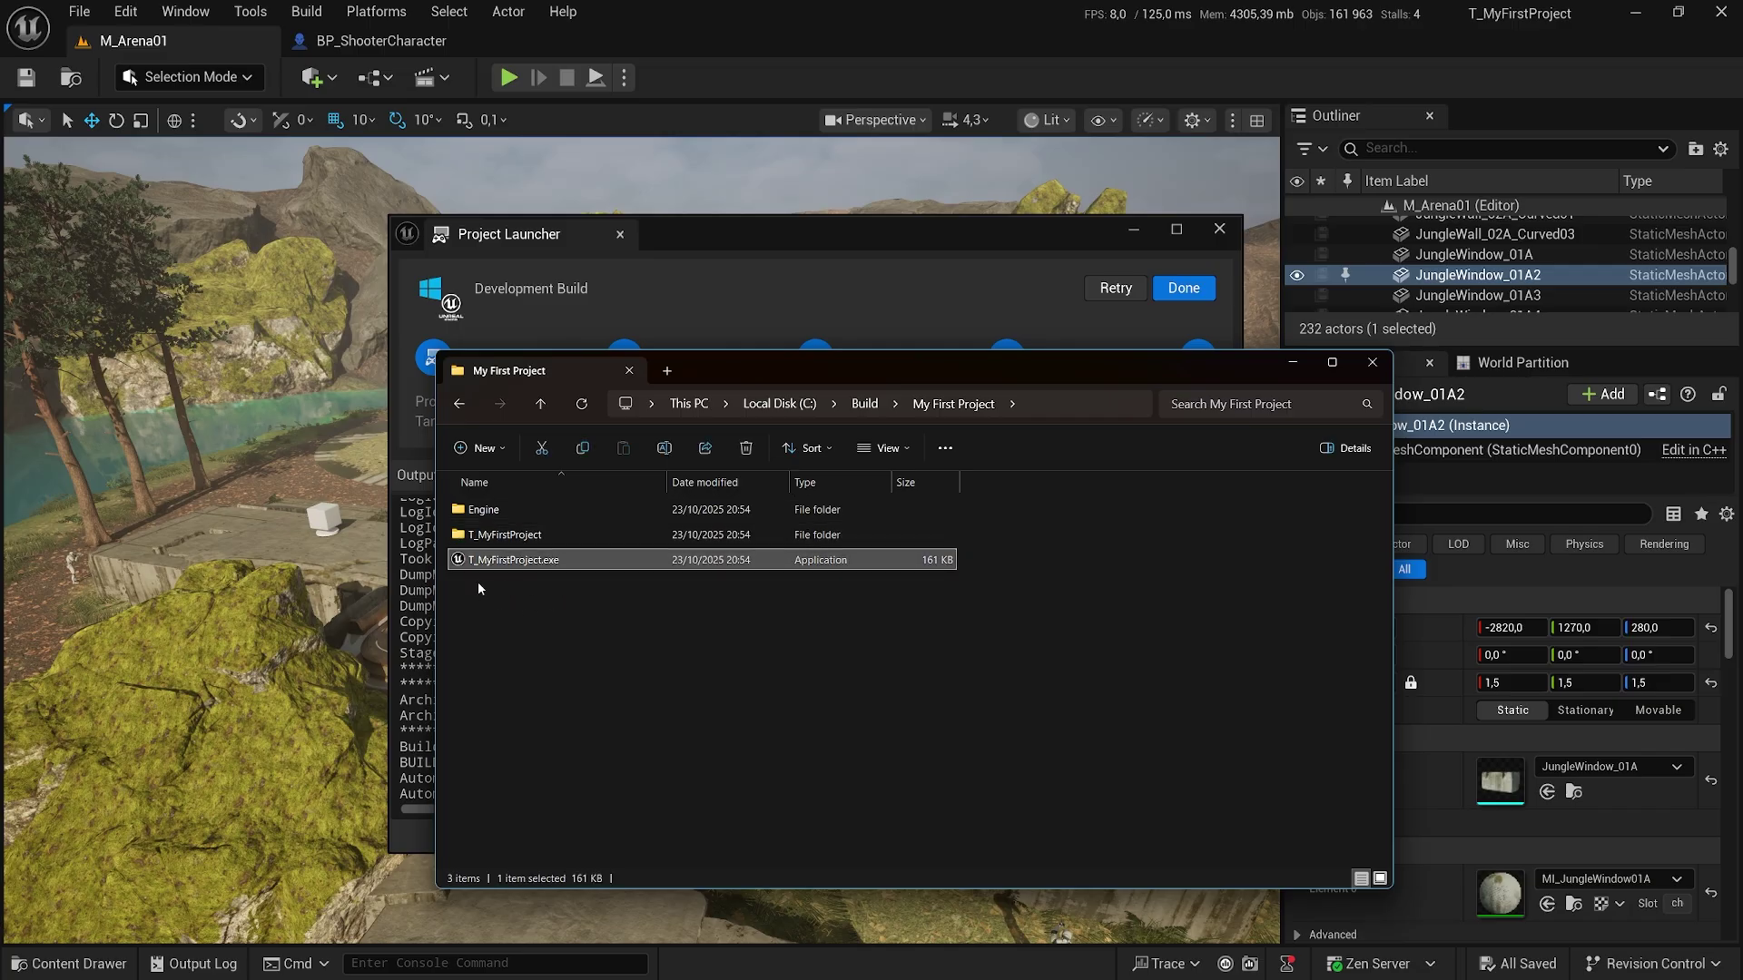
pyautogui.click(511, 516)
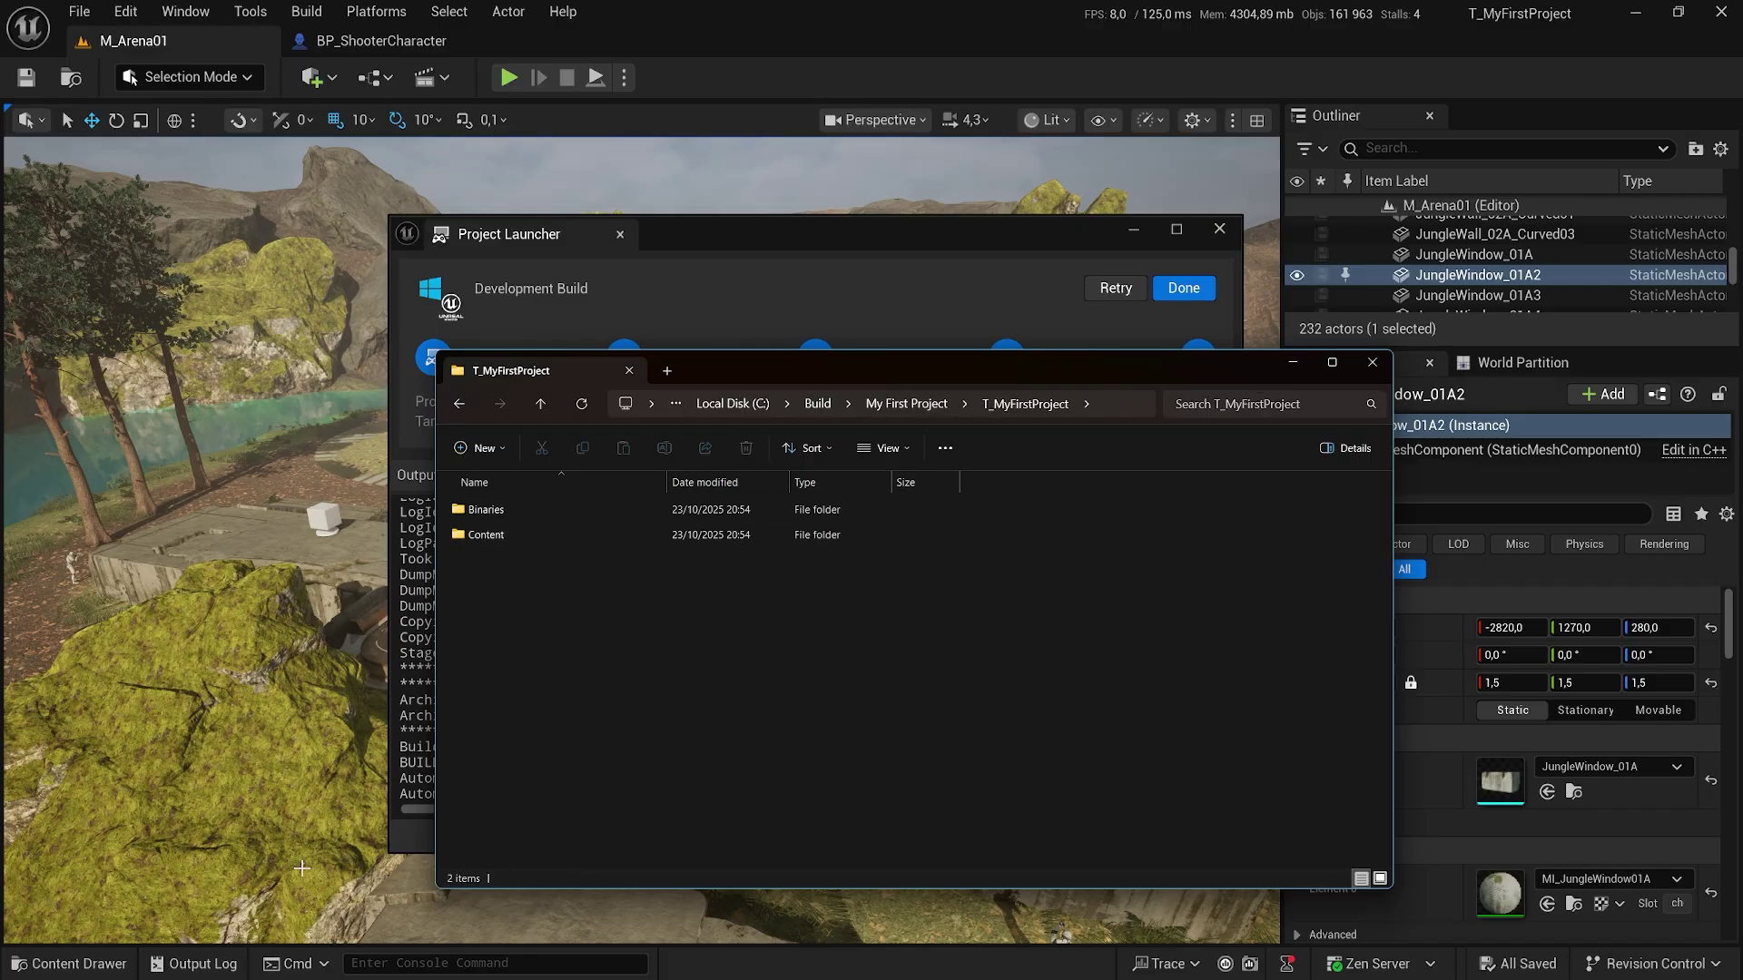
pyautogui.doubleClick(487, 517)
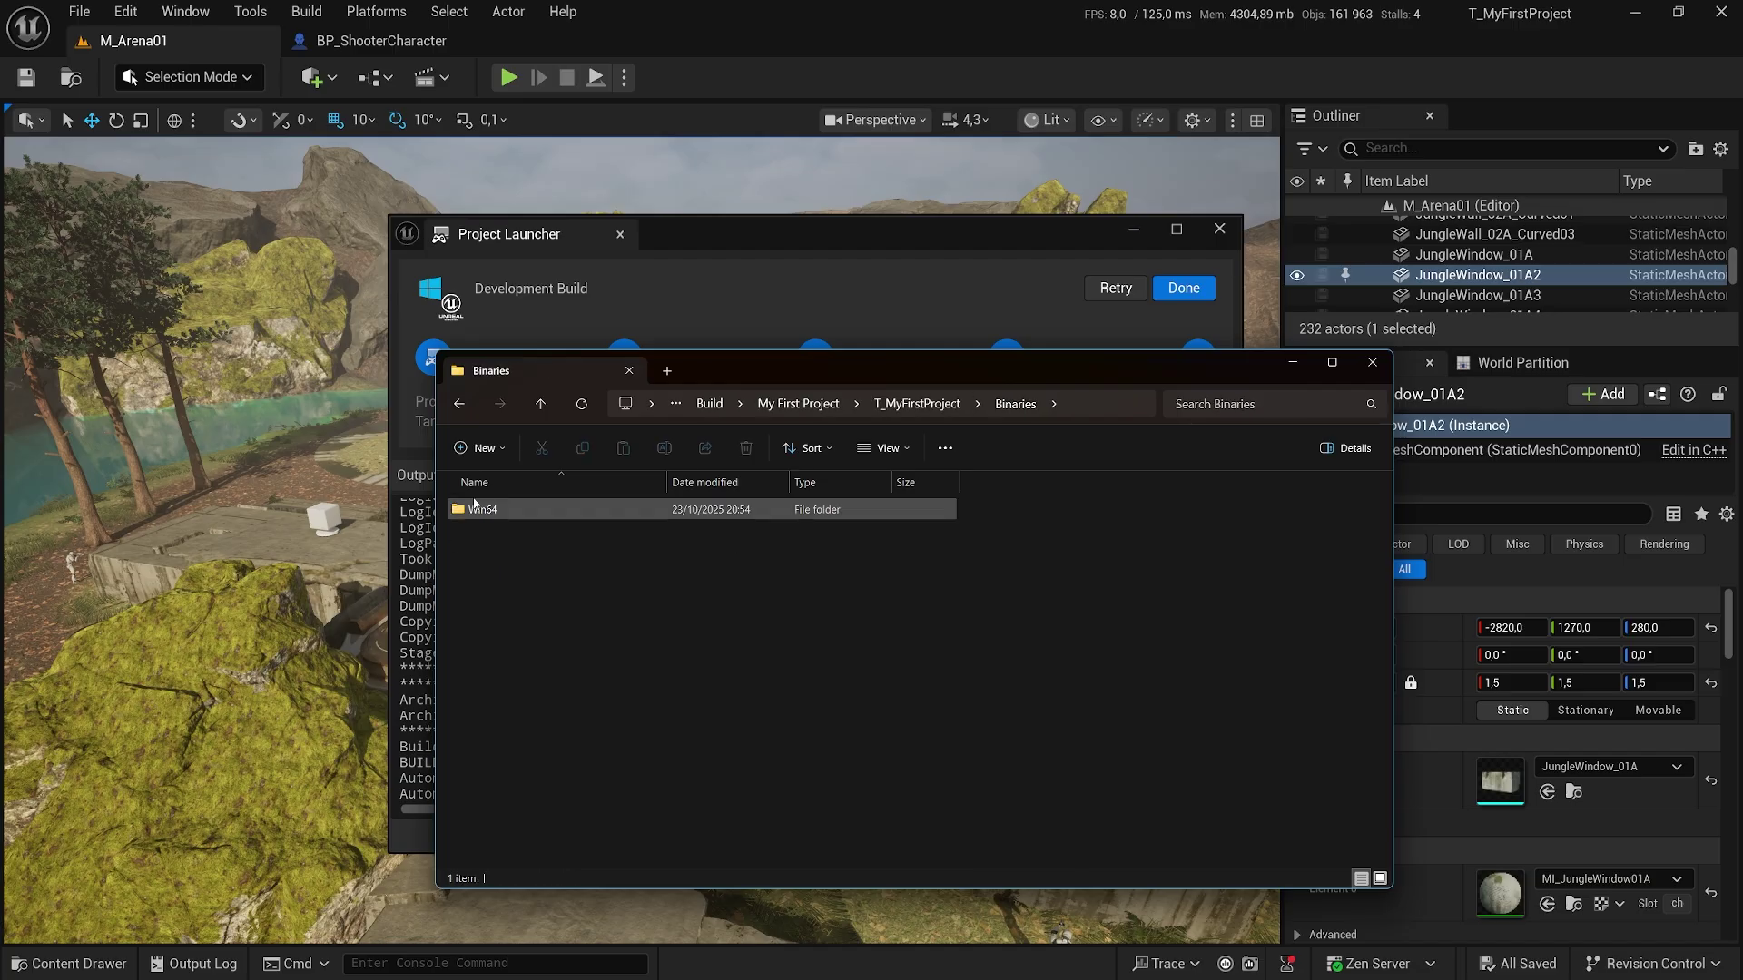
pyautogui.doubleClick(532, 514)
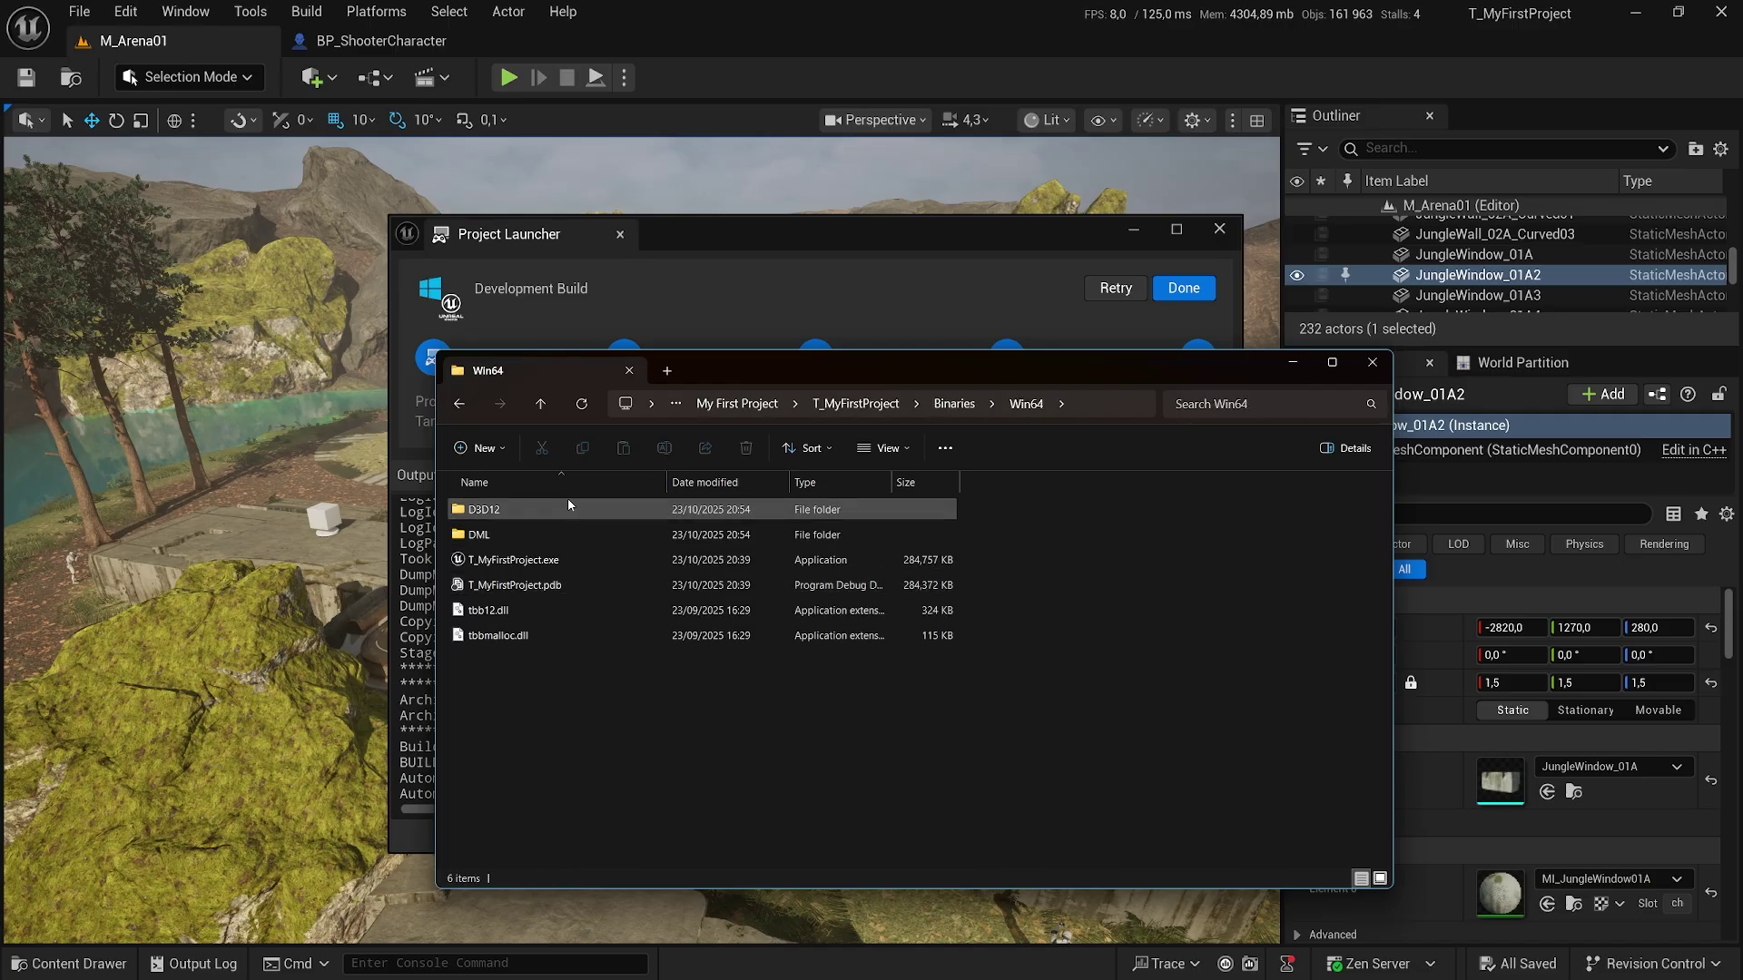
pyautogui.doubleClick(633, 534)
pyautogui.hotkey('alt', 'Left')
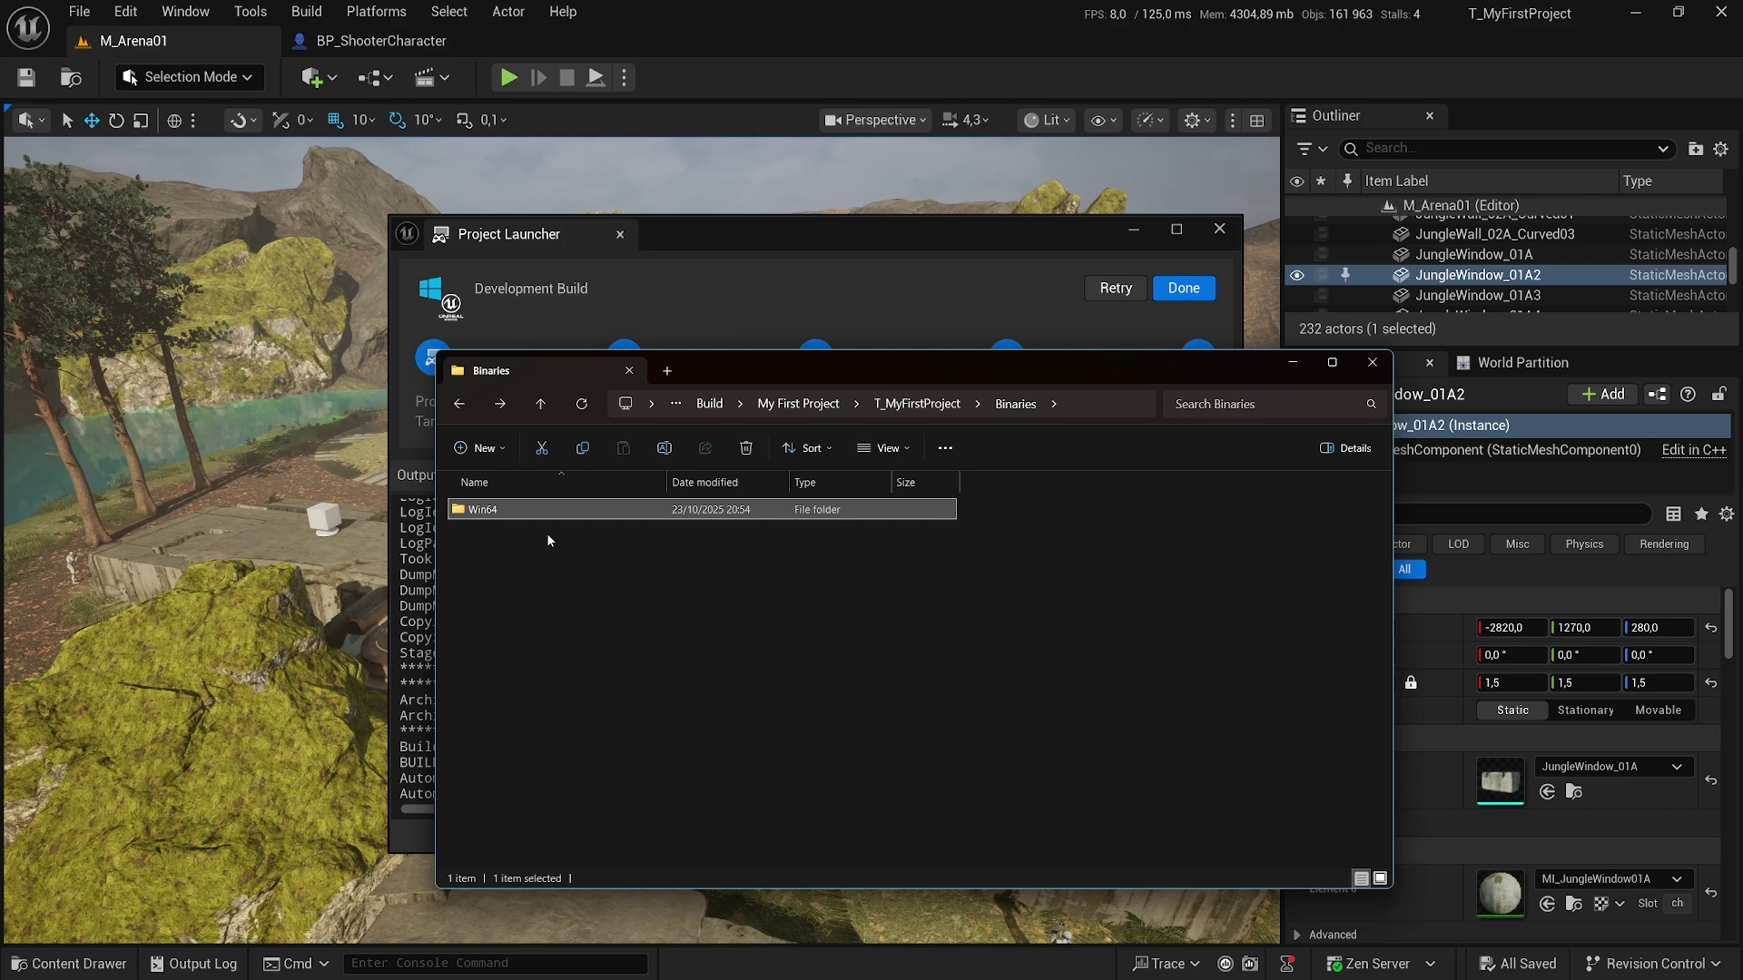
pyautogui.hotkey('alt', 'Left')
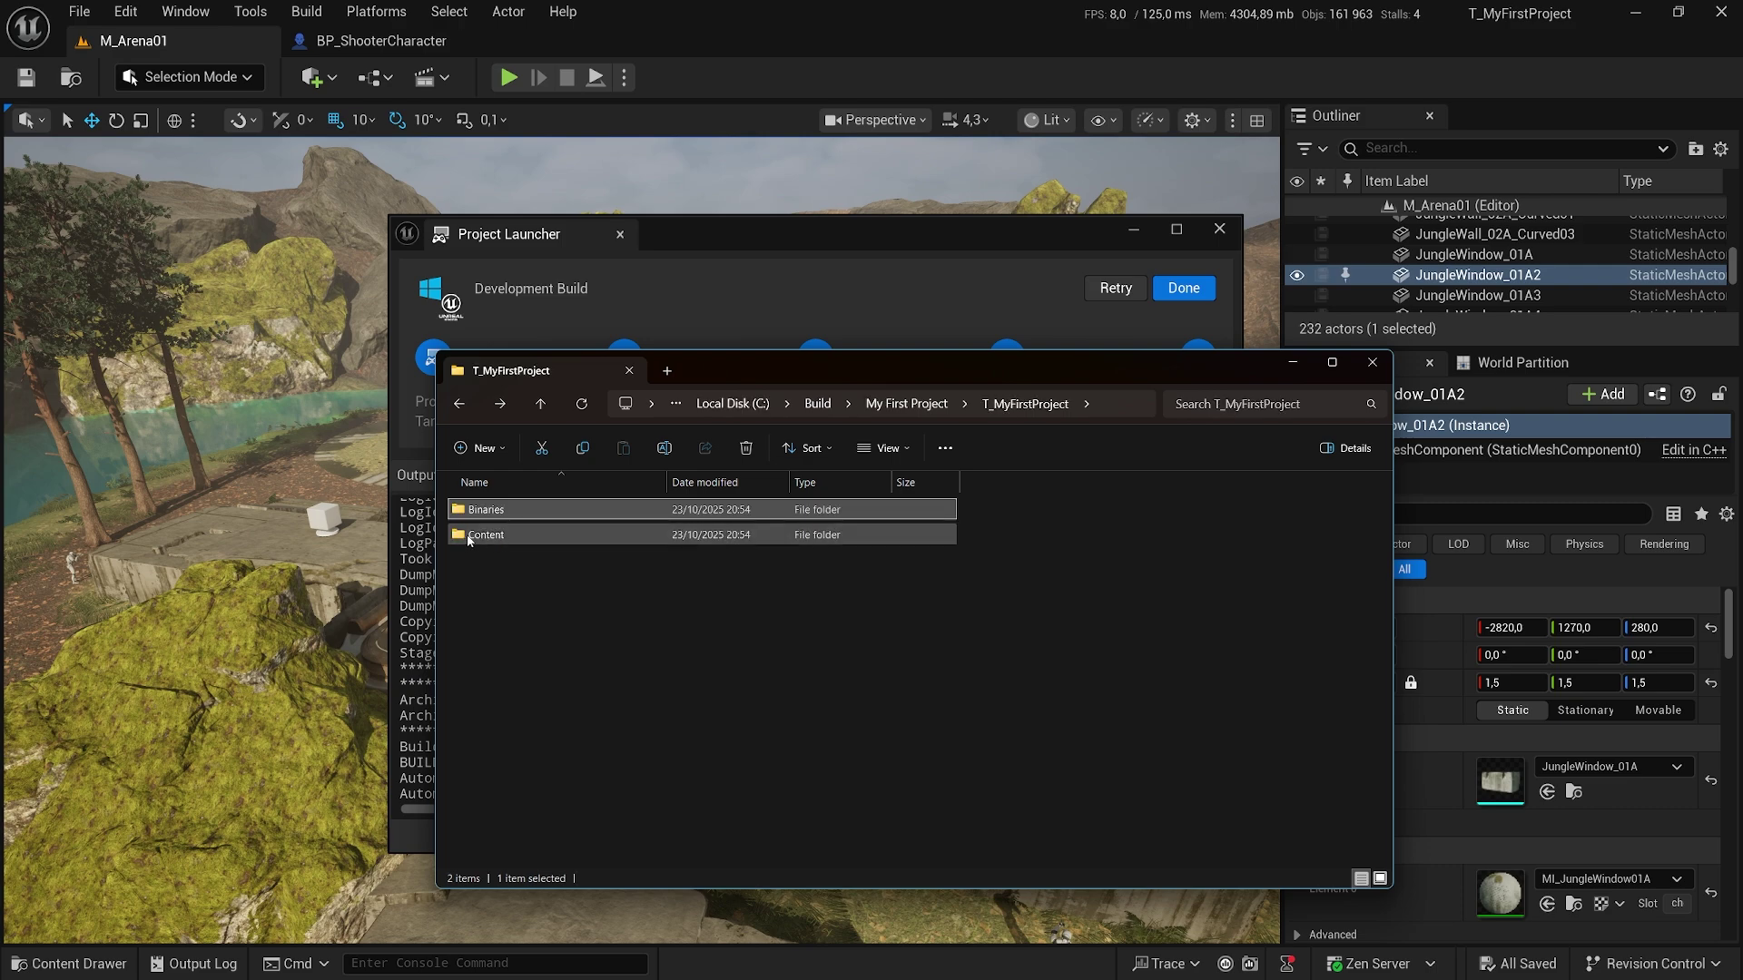
# Open Content\Paks inside T_MyFirstProject and check the T_MyFirstProject-Windows .pak and .ucas files.
pyautogui.doubleClick(470, 537)
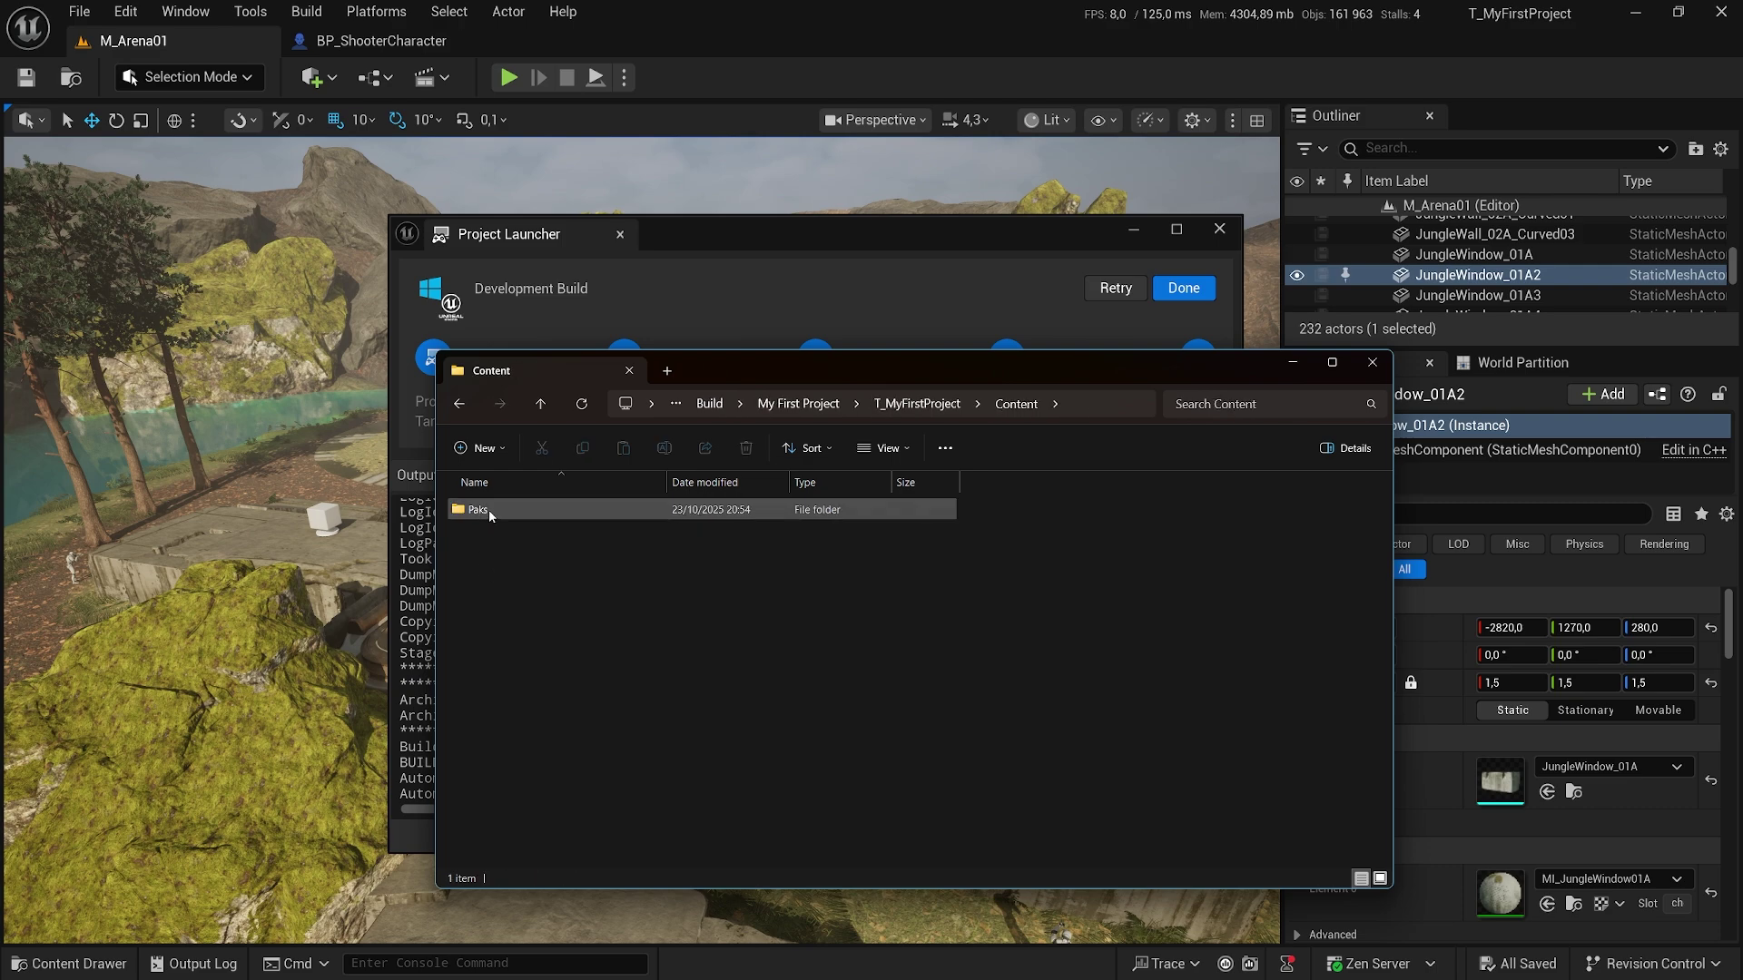
pyautogui.doubleClick(477, 509)
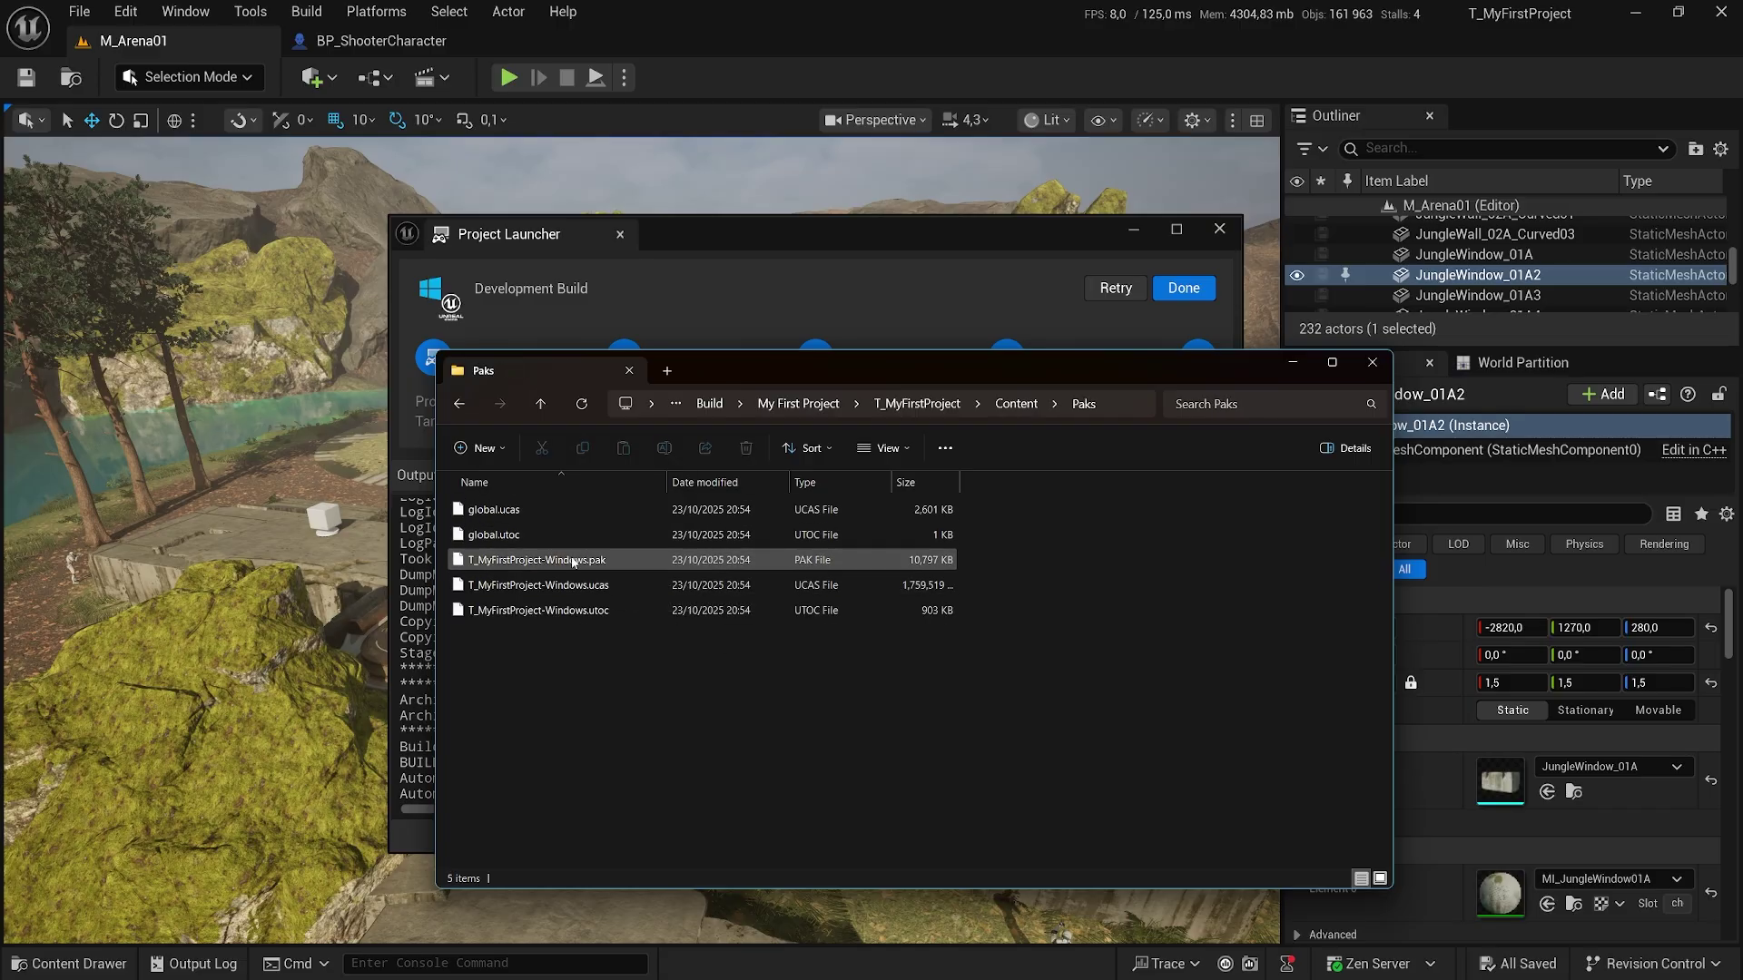
pyautogui.click(599, 562)
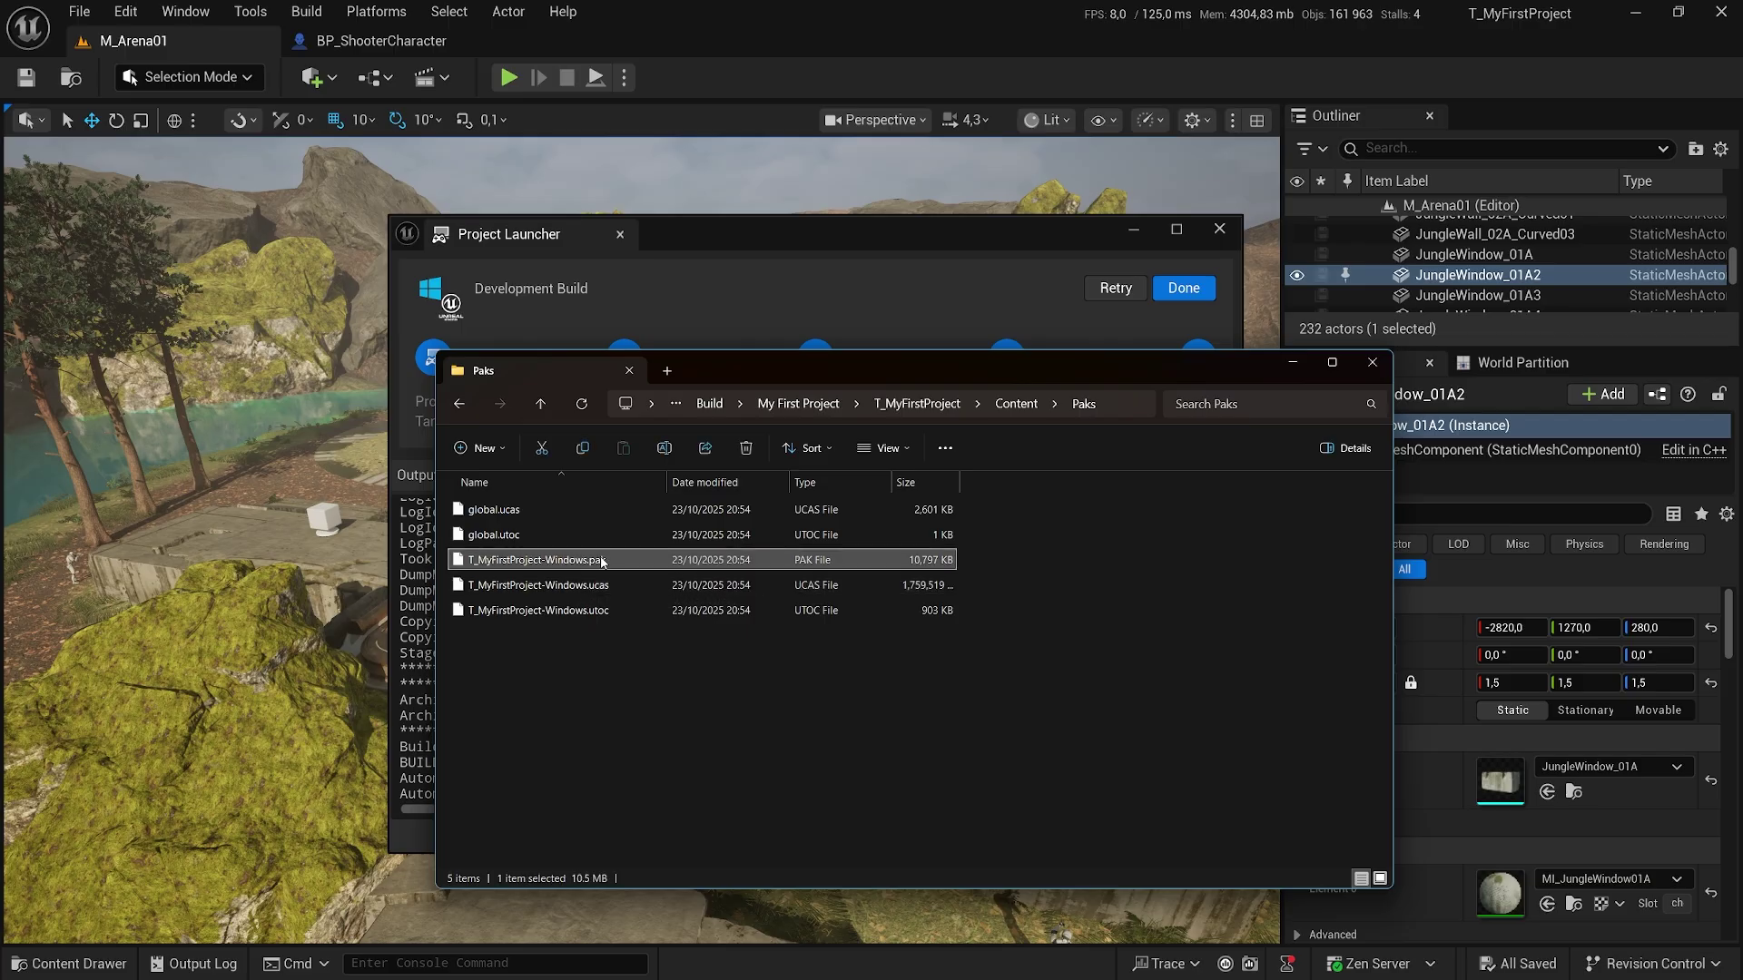
pyautogui.click(571, 589)
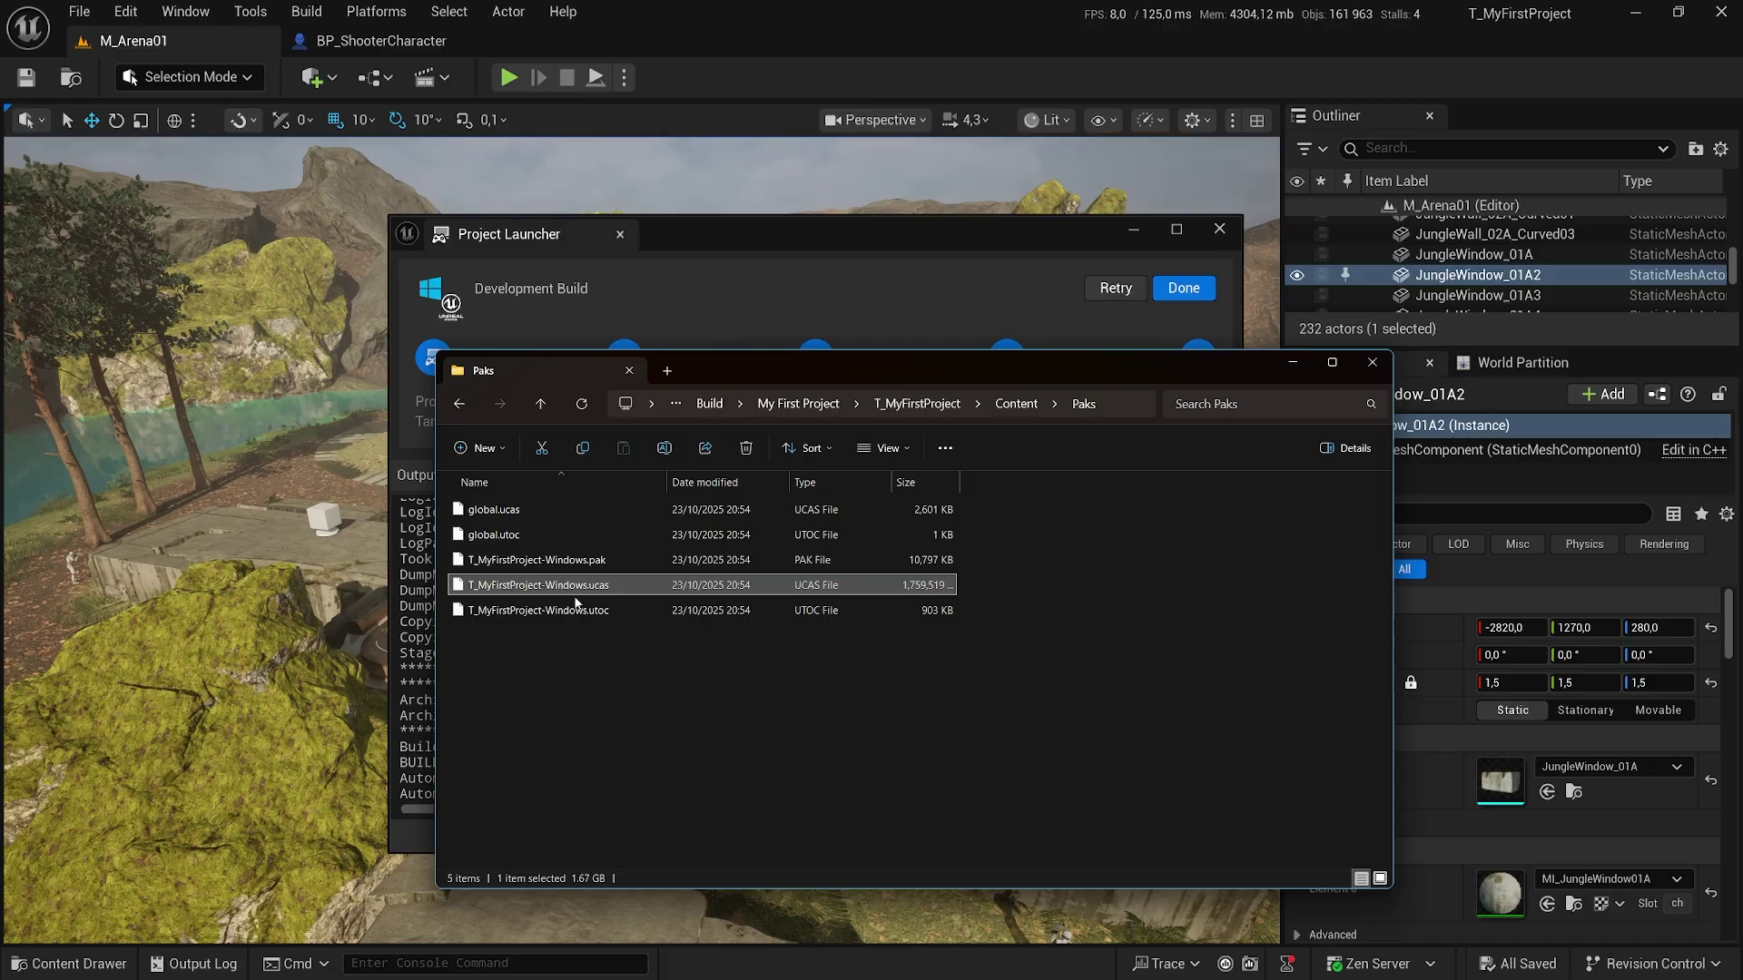
# Return to the My First Project folder and go over its Engine folder, T_MyFirstProject folder and executable.
pyautogui.click(1015, 404)
pyautogui.click(918, 404)
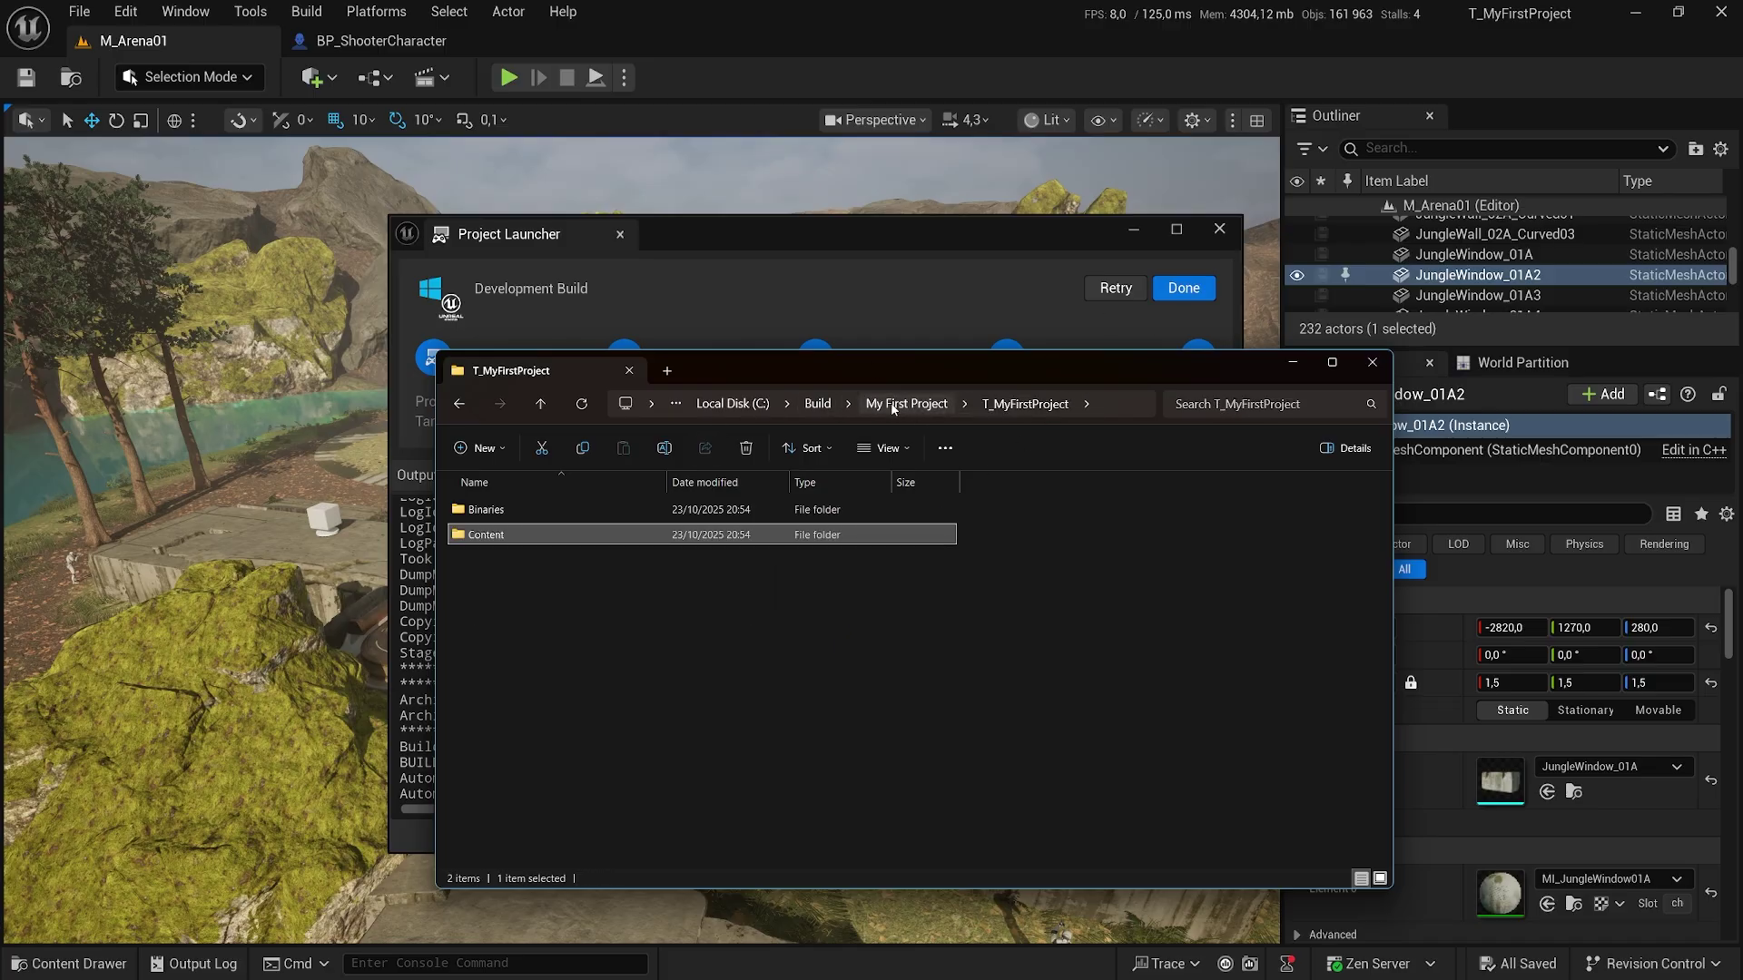
pyautogui.click(893, 404)
pyautogui.press('Down')
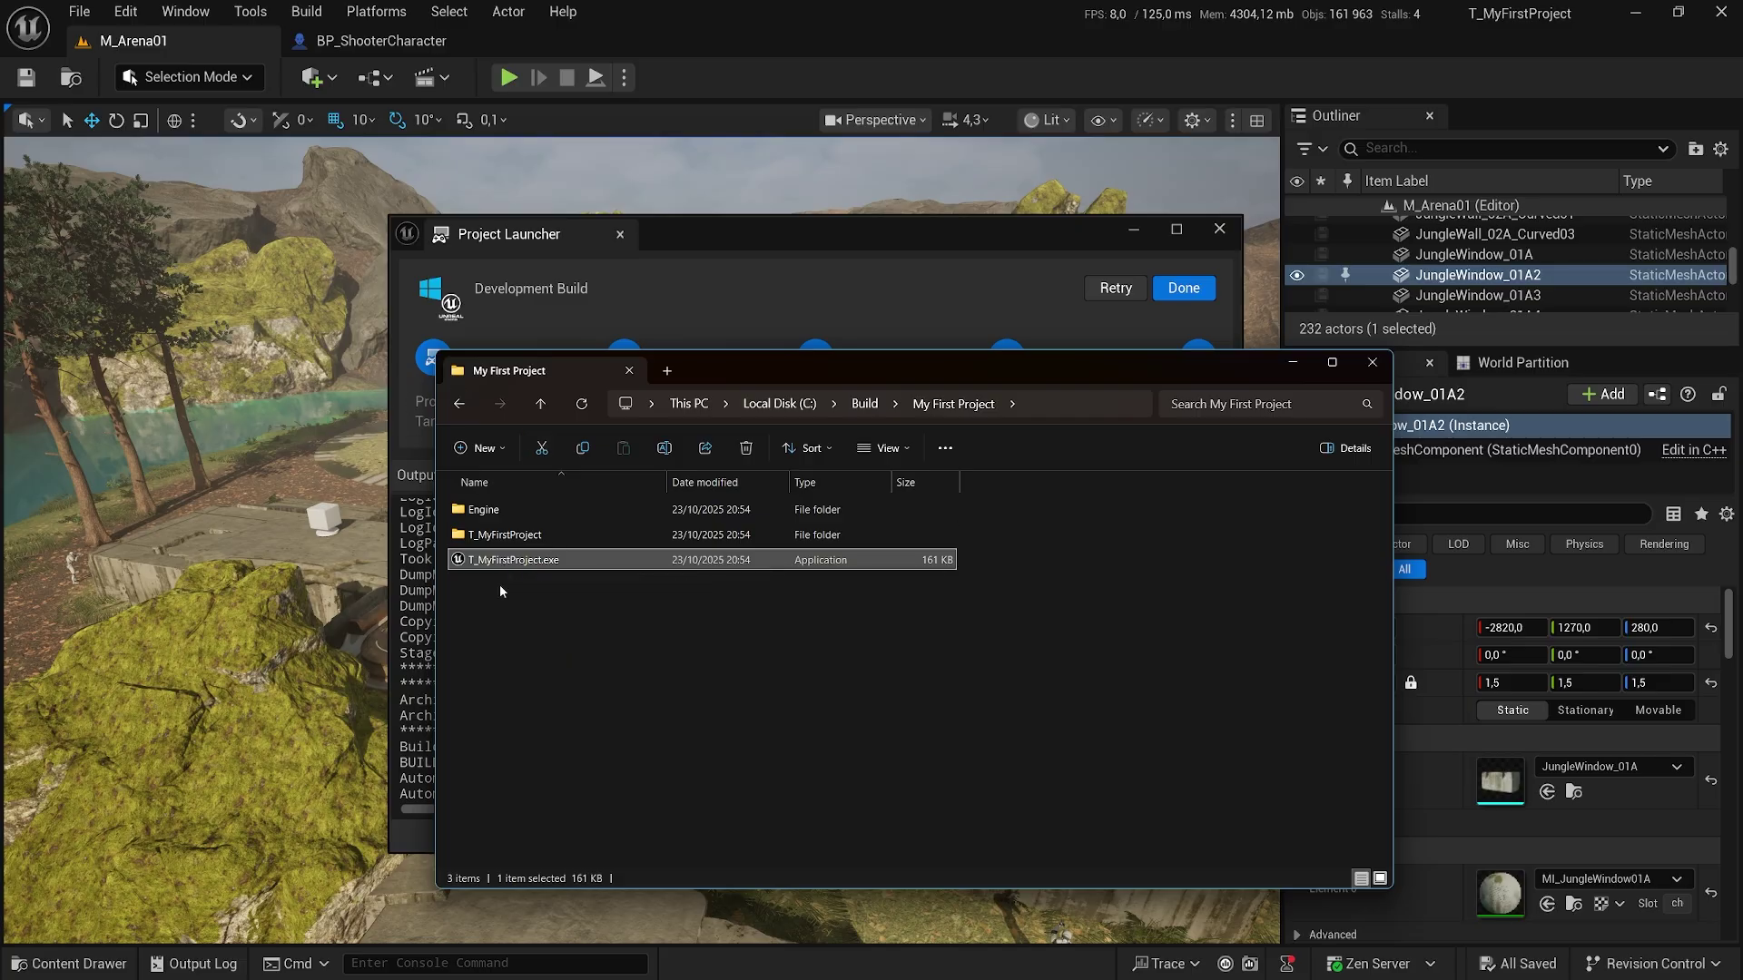
pyautogui.click(510, 512)
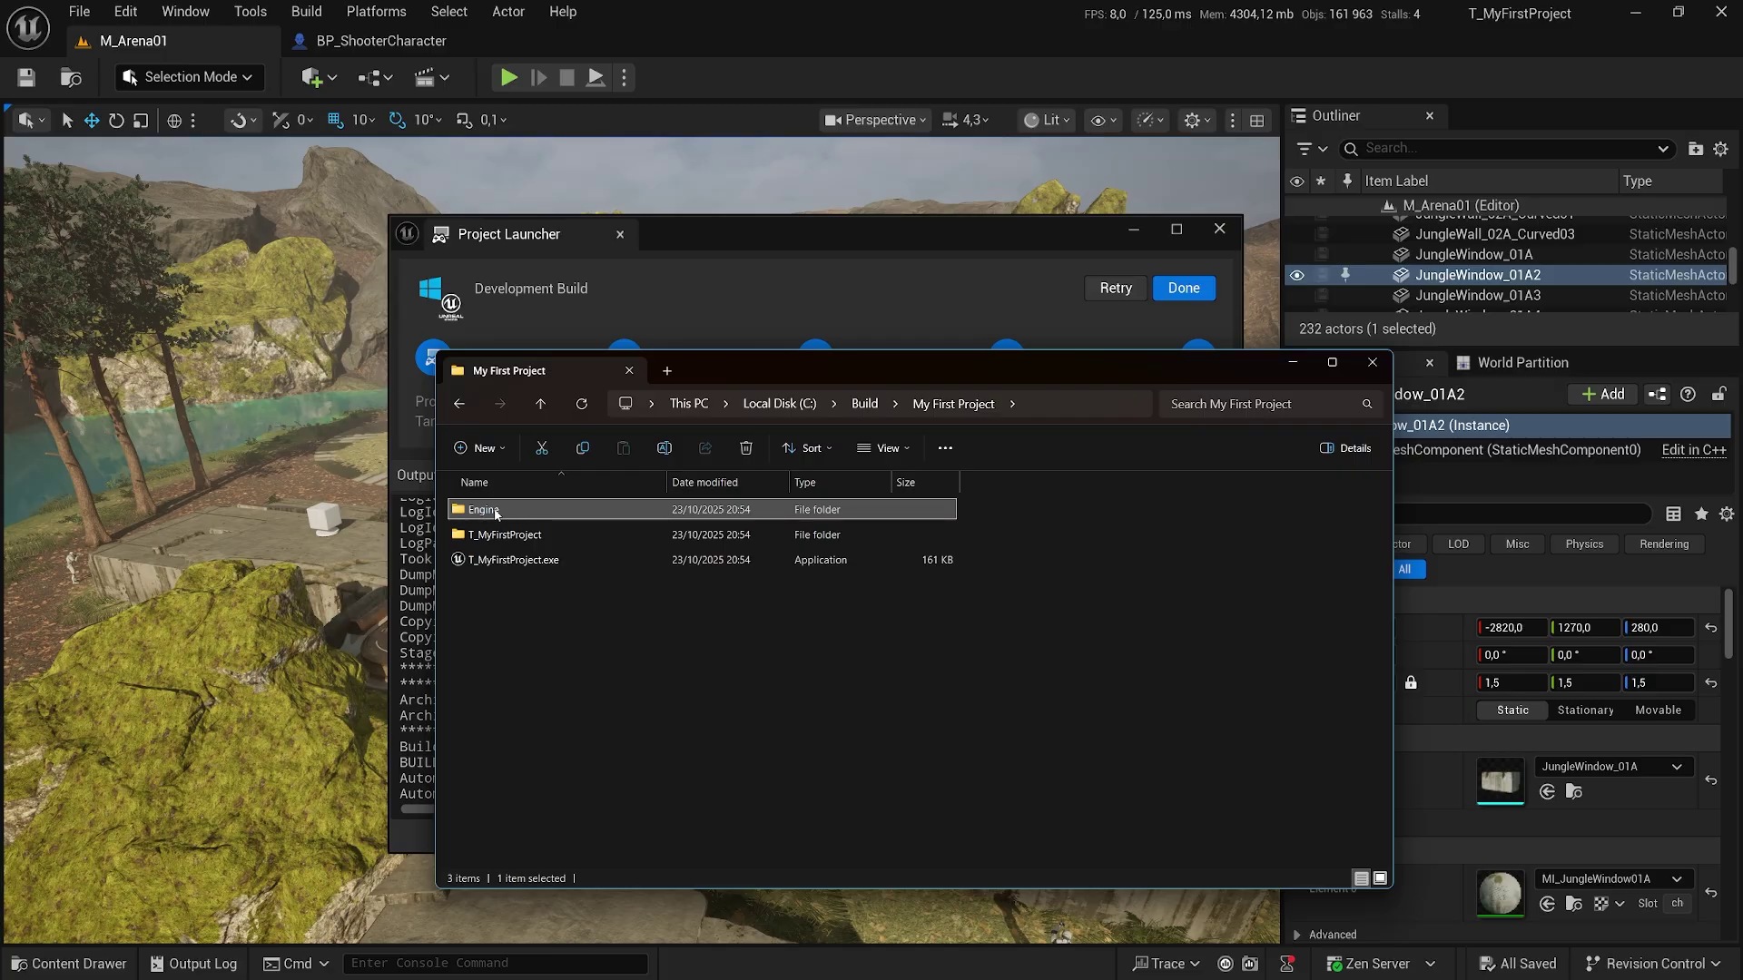
pyautogui.click(523, 537)
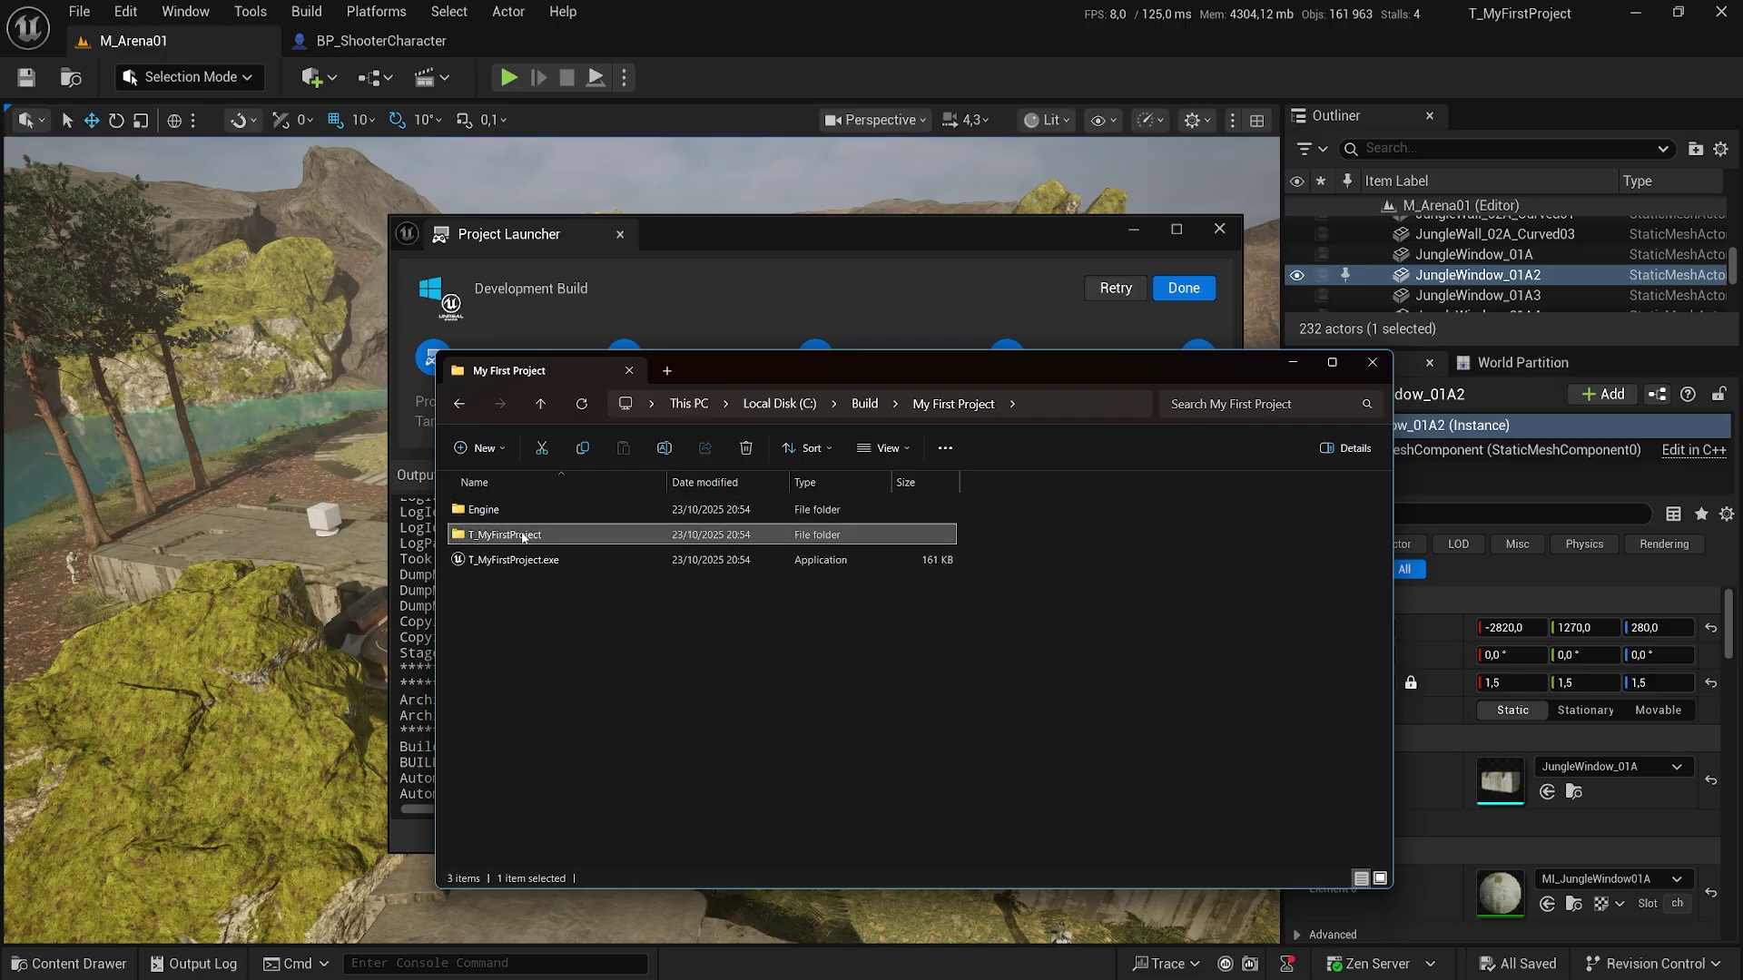
pyautogui.click(510, 561)
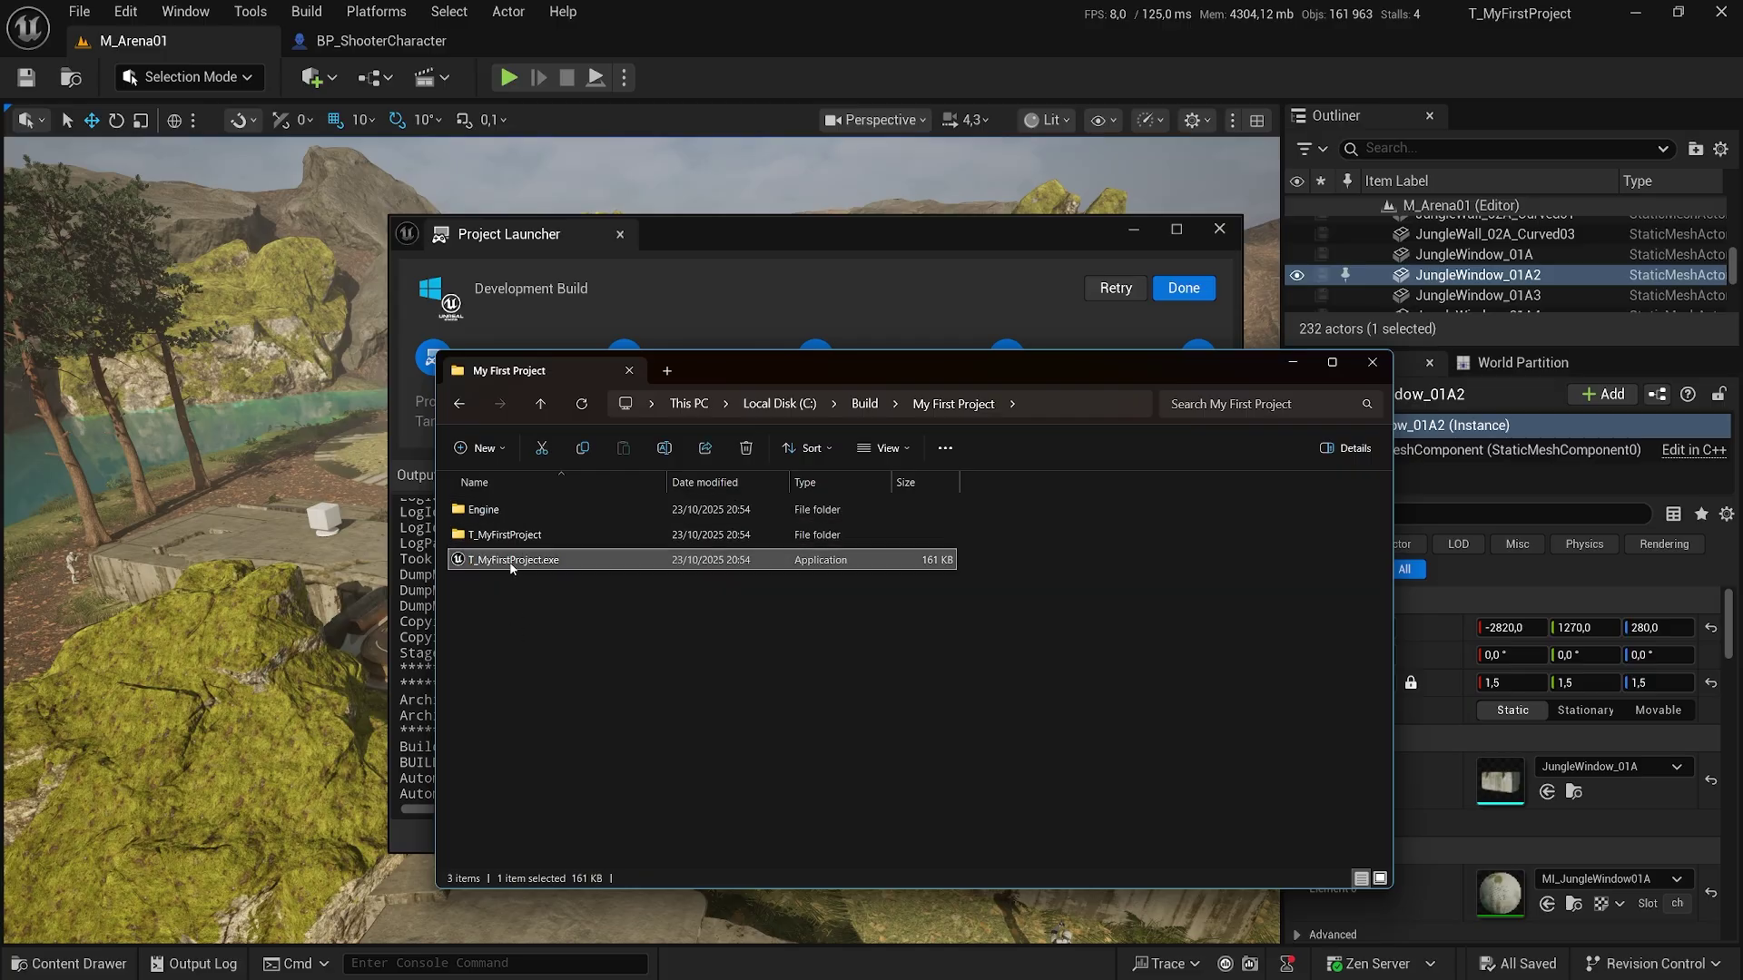
# Run T_MyFirstProject.exe, allow its network access through Windows Firewall, and walk the character forward to test the build.
pyautogui.doubleClick(511, 563)
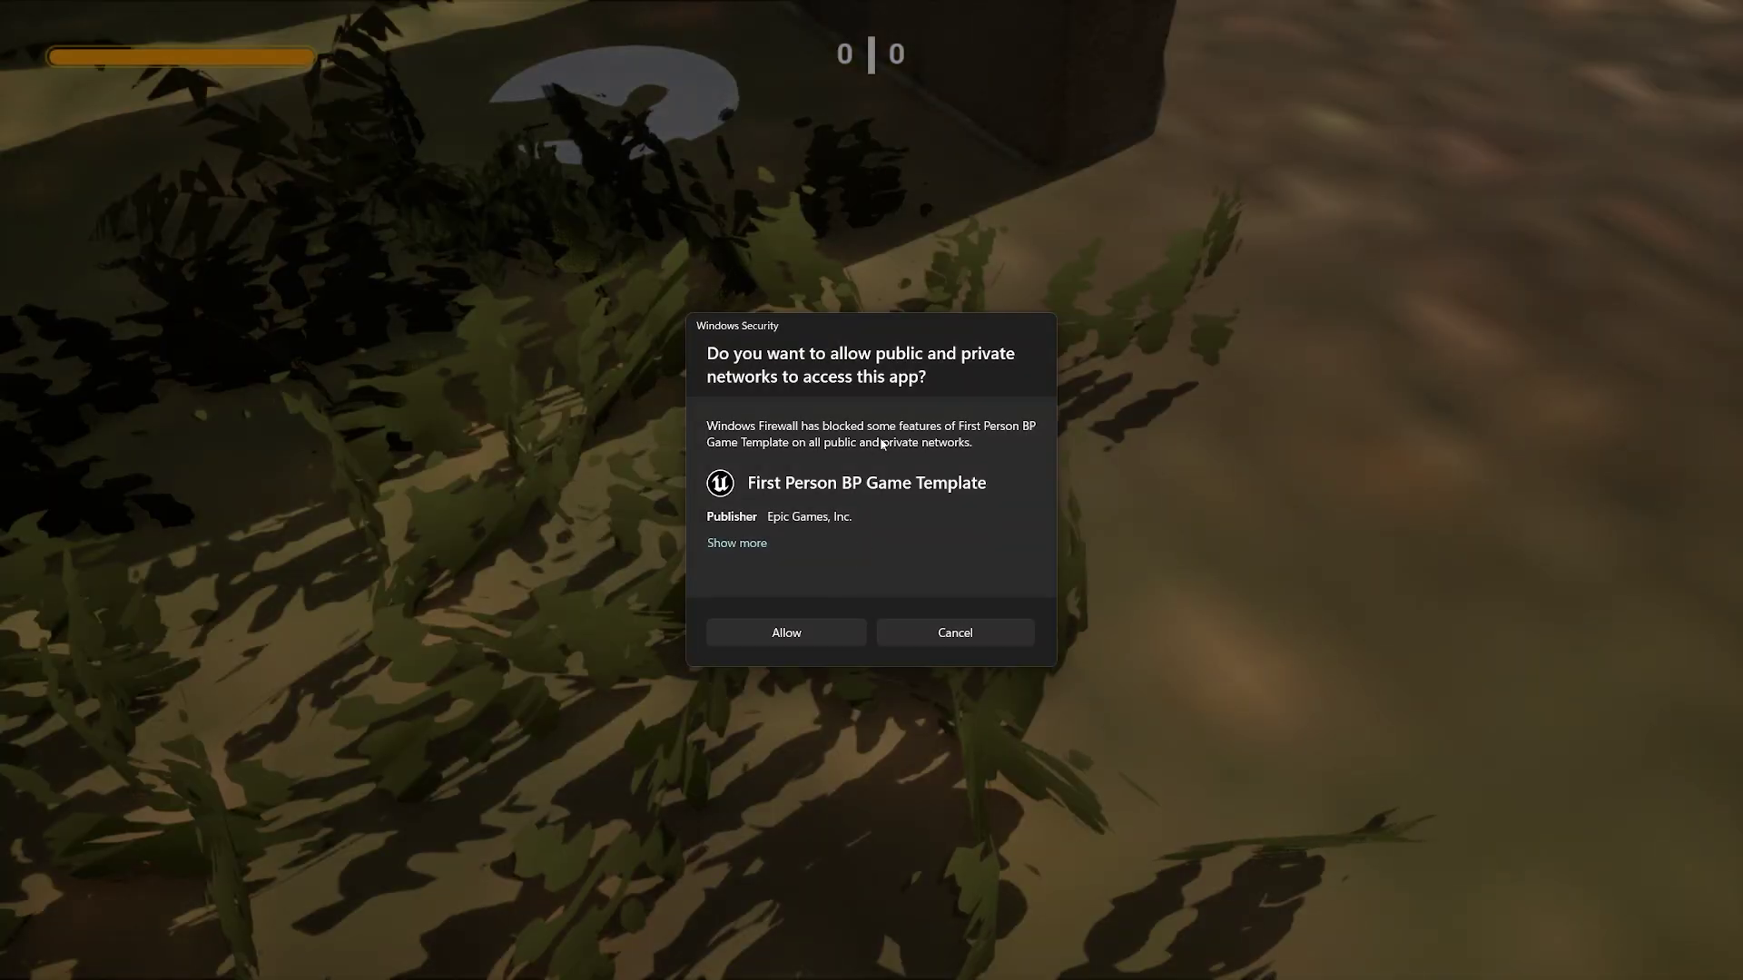
pyautogui.click(788, 633)
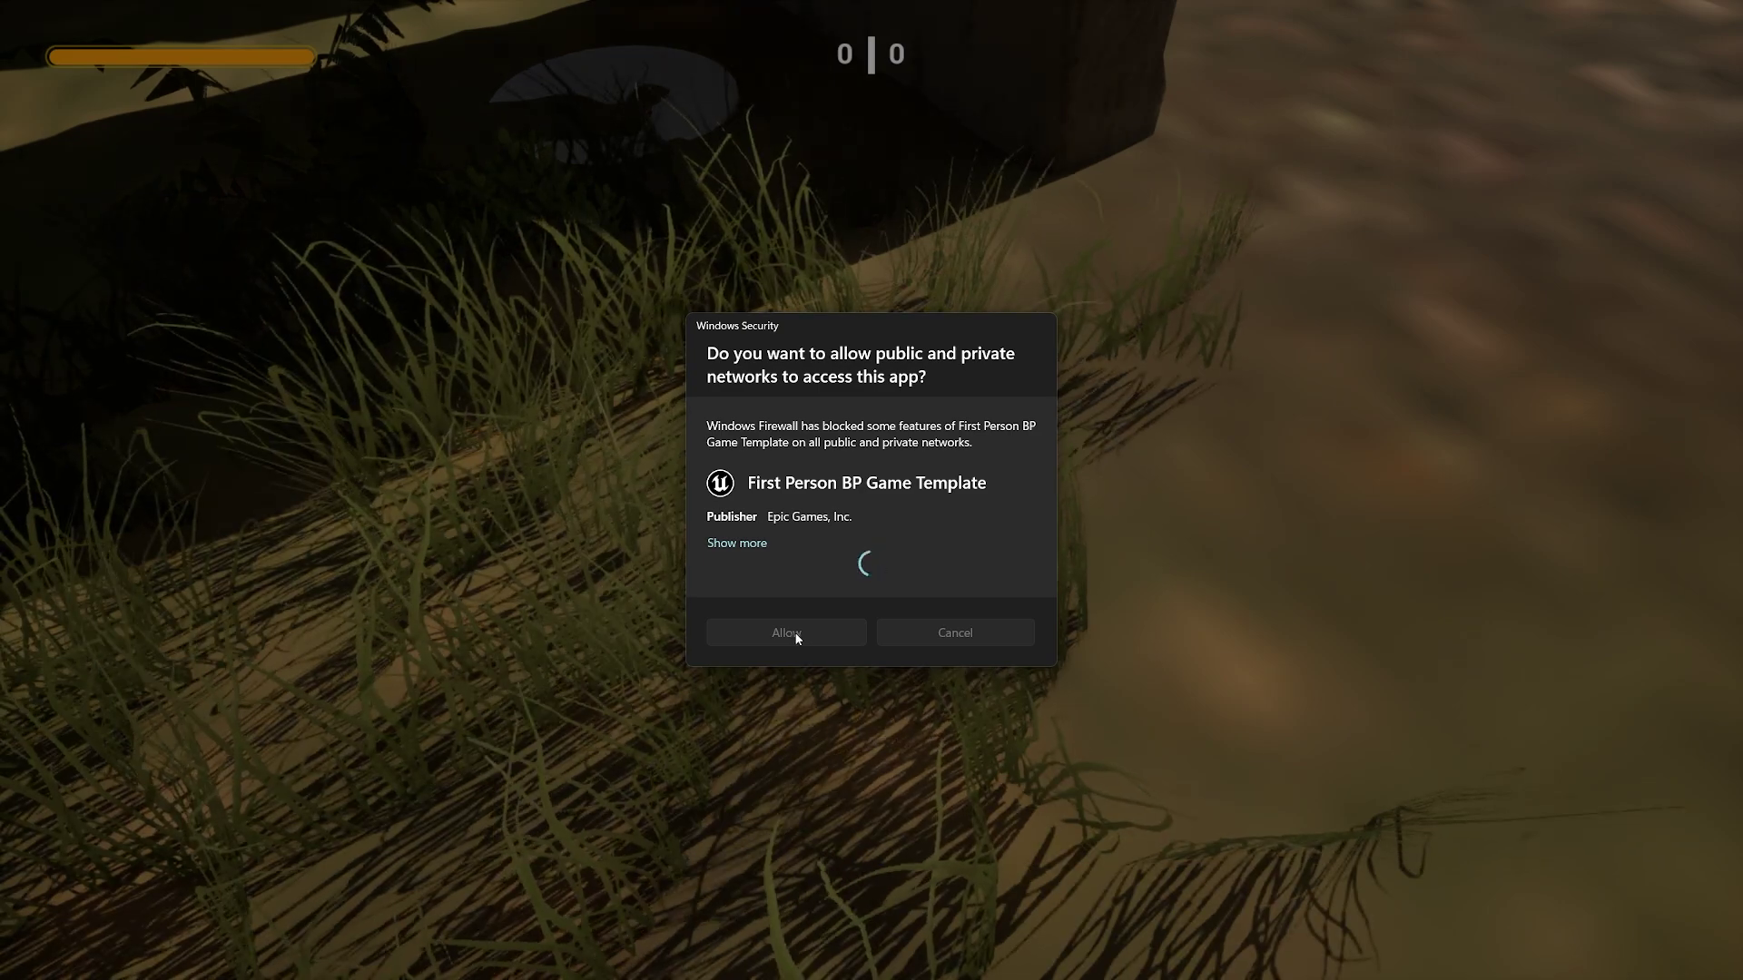
pyautogui.press('w')
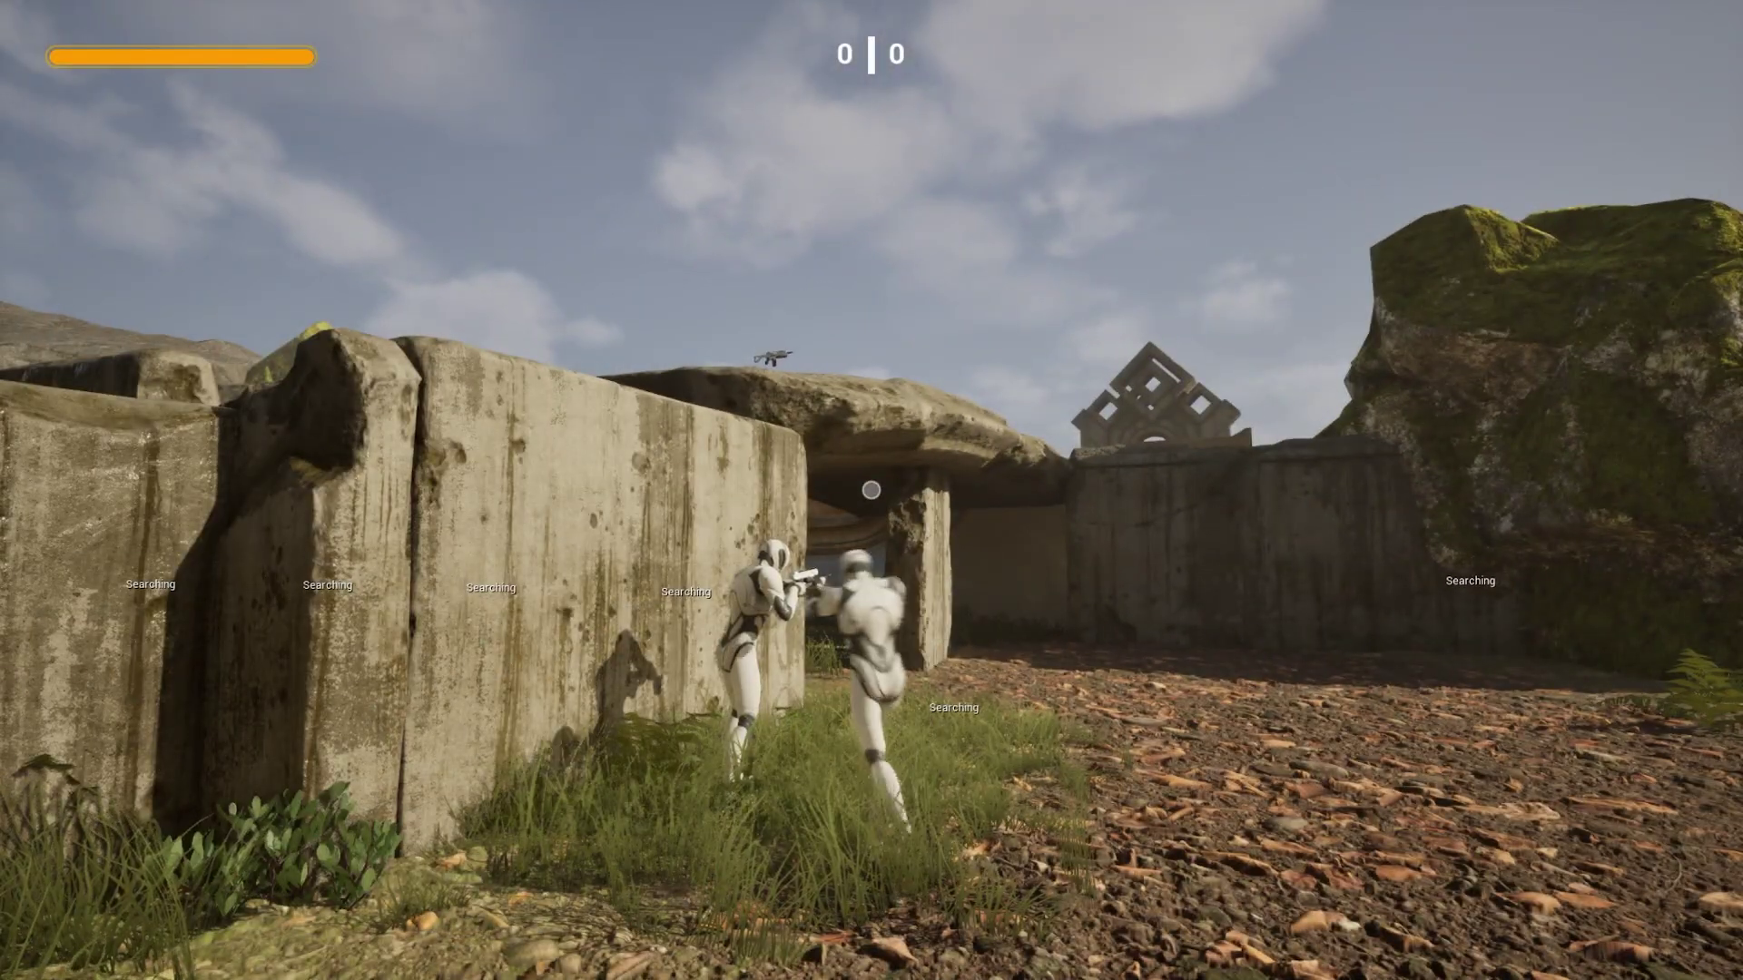
# Turn on the performance timing overlay for frame, game, draw and GPU time with a stat command in the game console.
pyautogui.press('`')
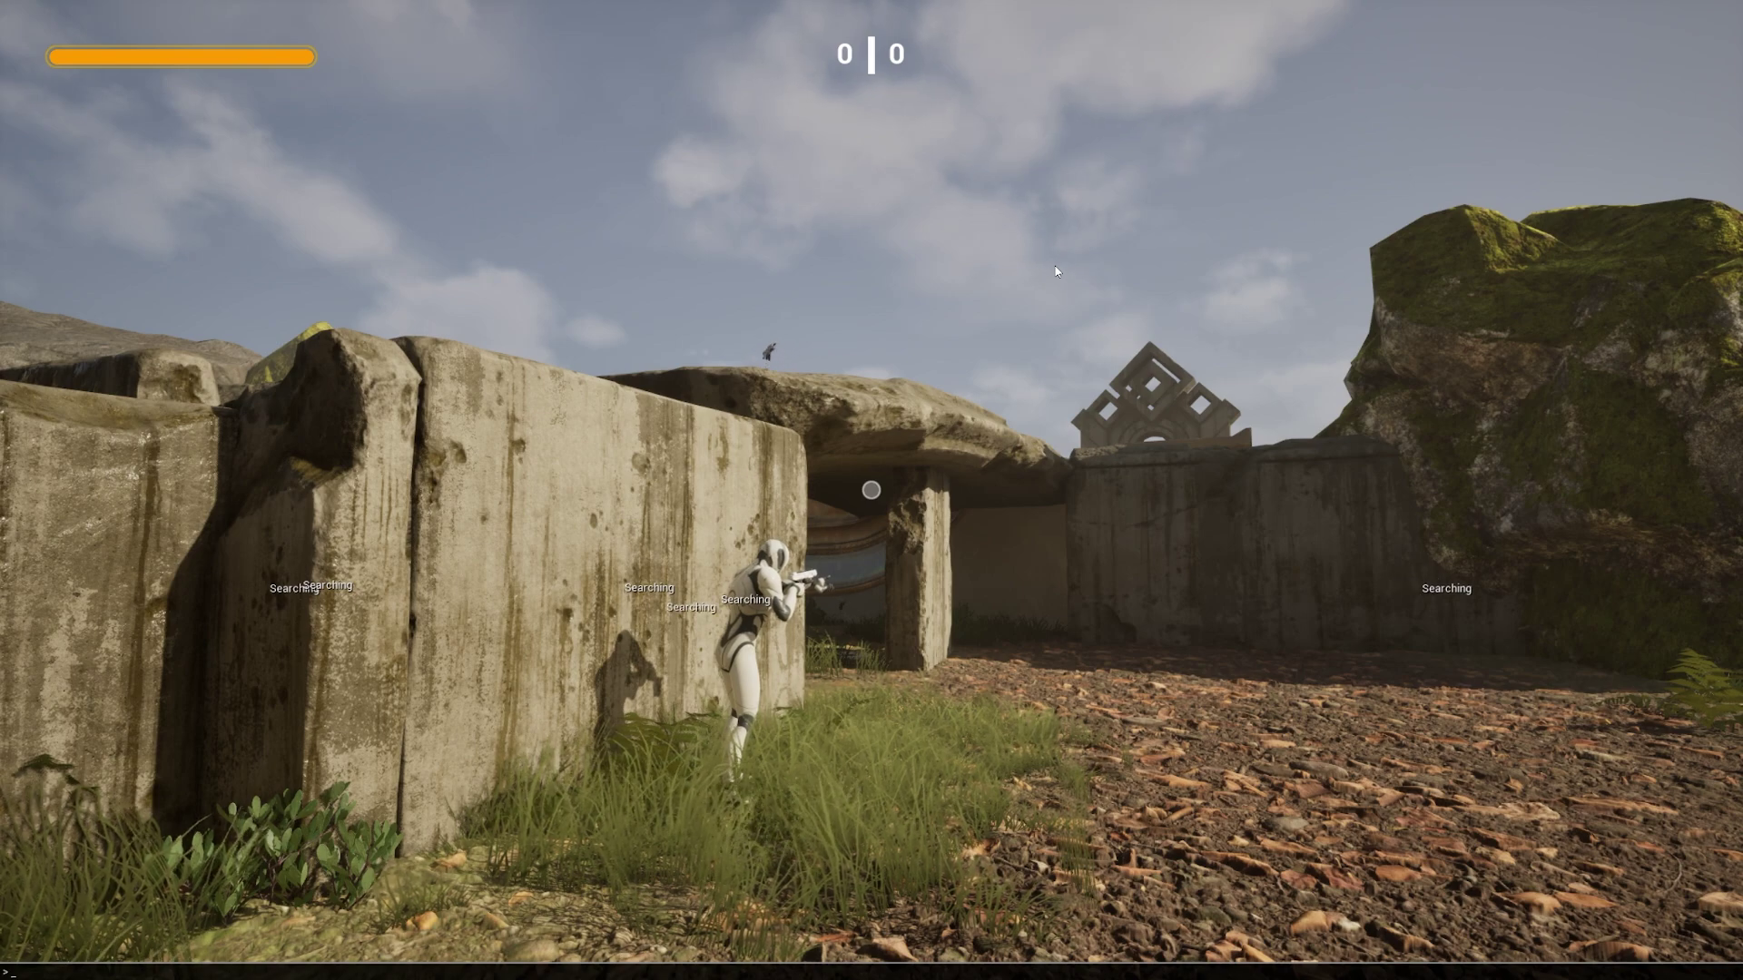
pyautogui.press('`')
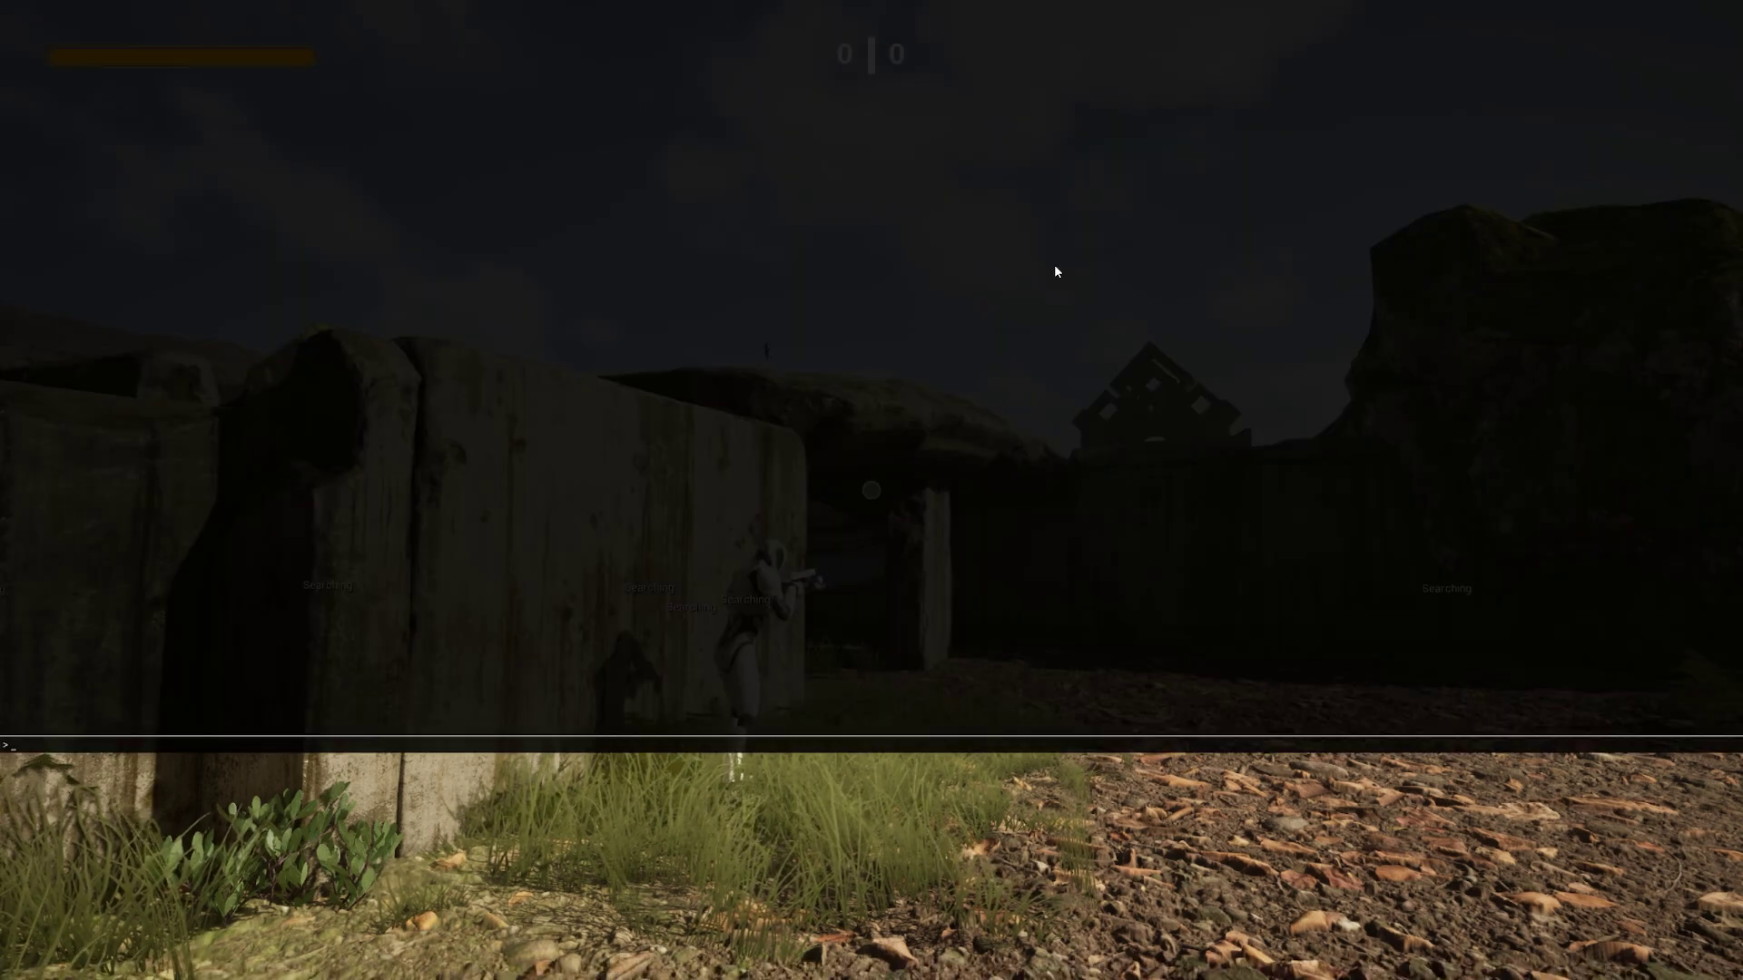
pyautogui.press('`')
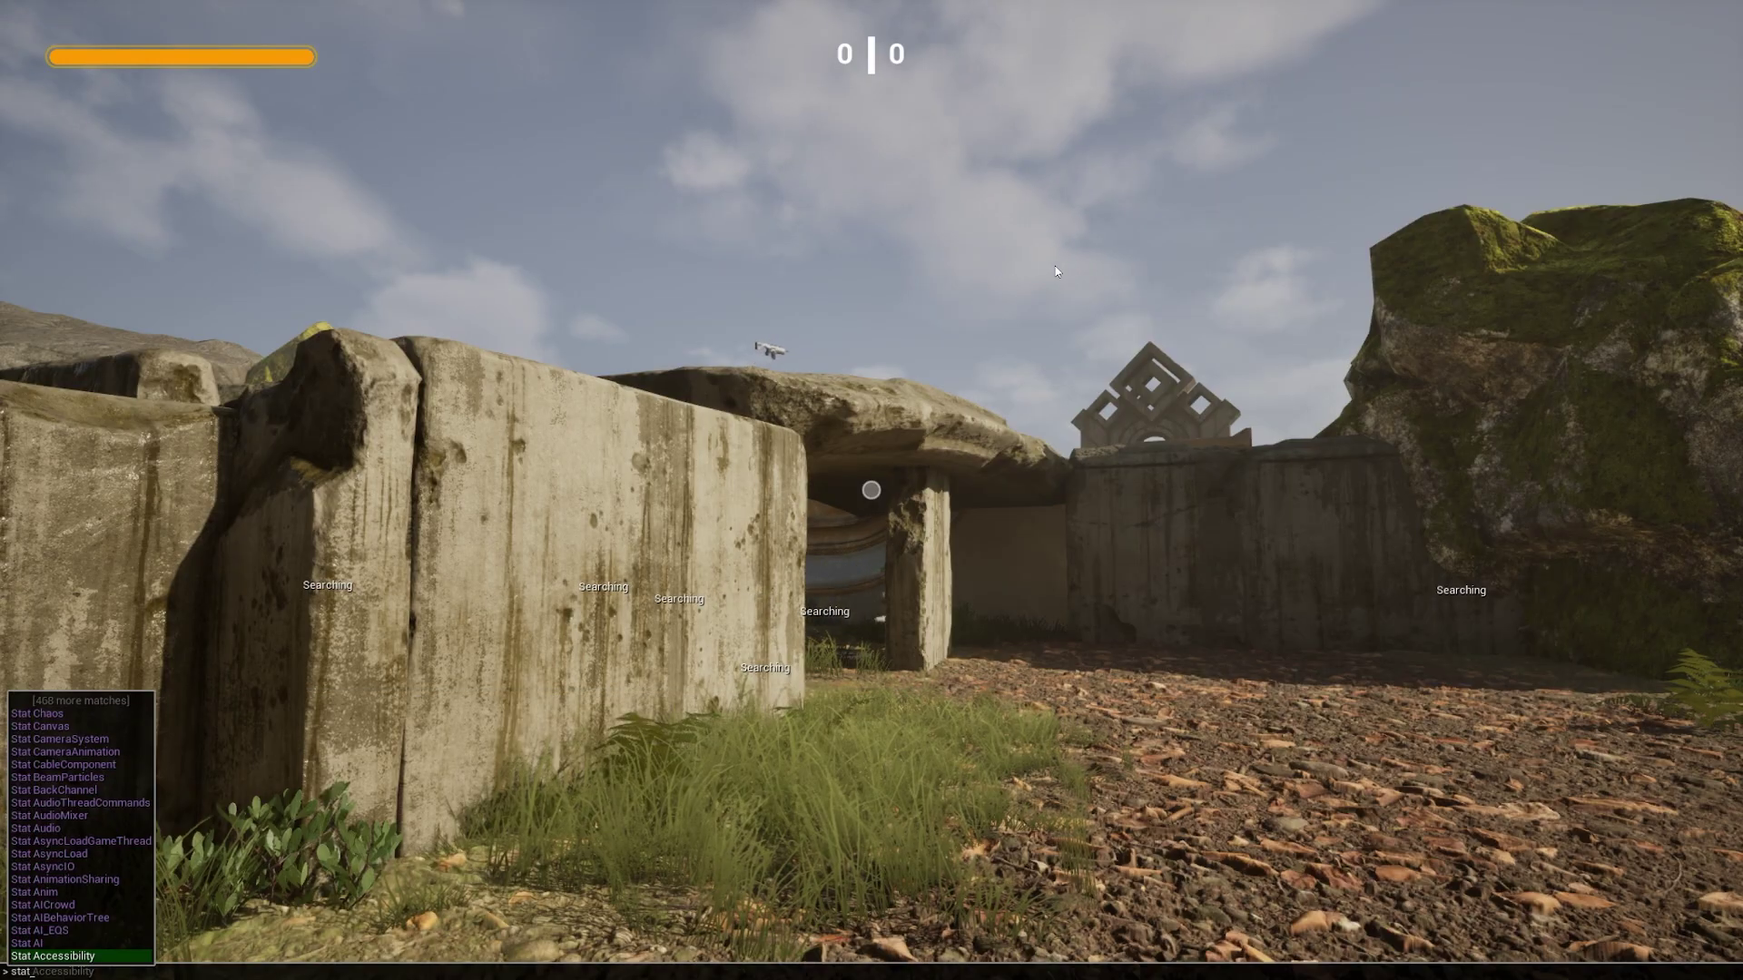
pyautogui.press('Return')
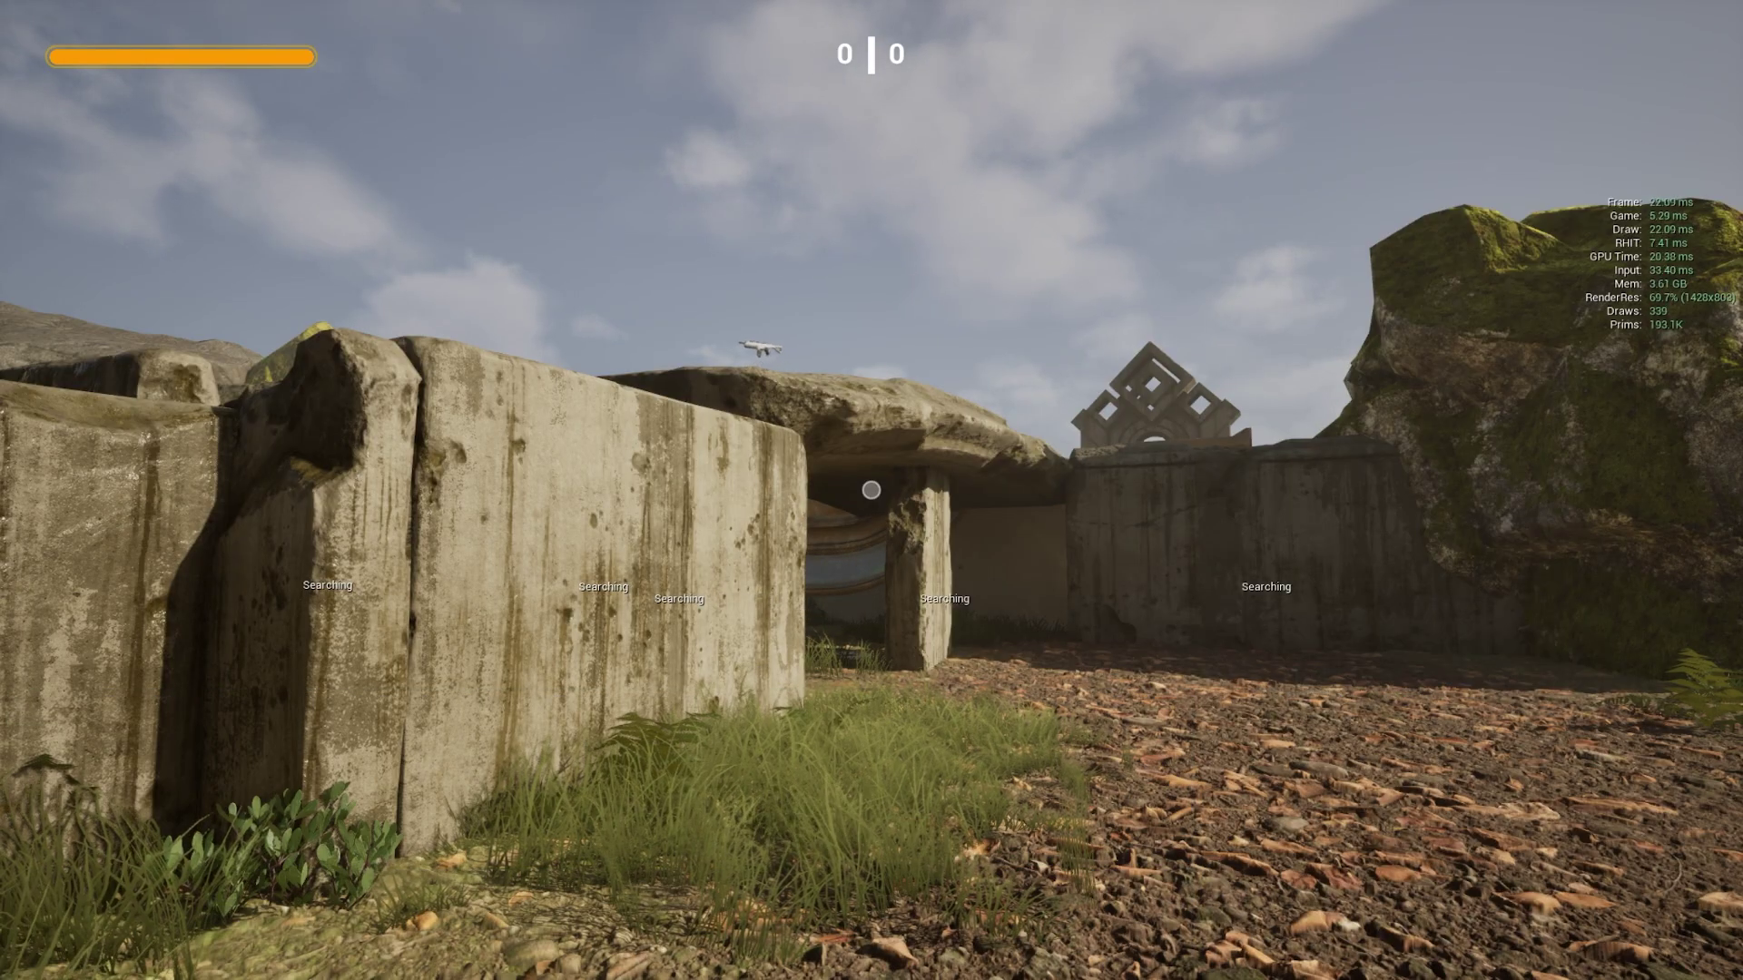
# Walk the character through the arena, past the mossy rock and under the stone slab, and pick up the rifle.
pyautogui.press('a')
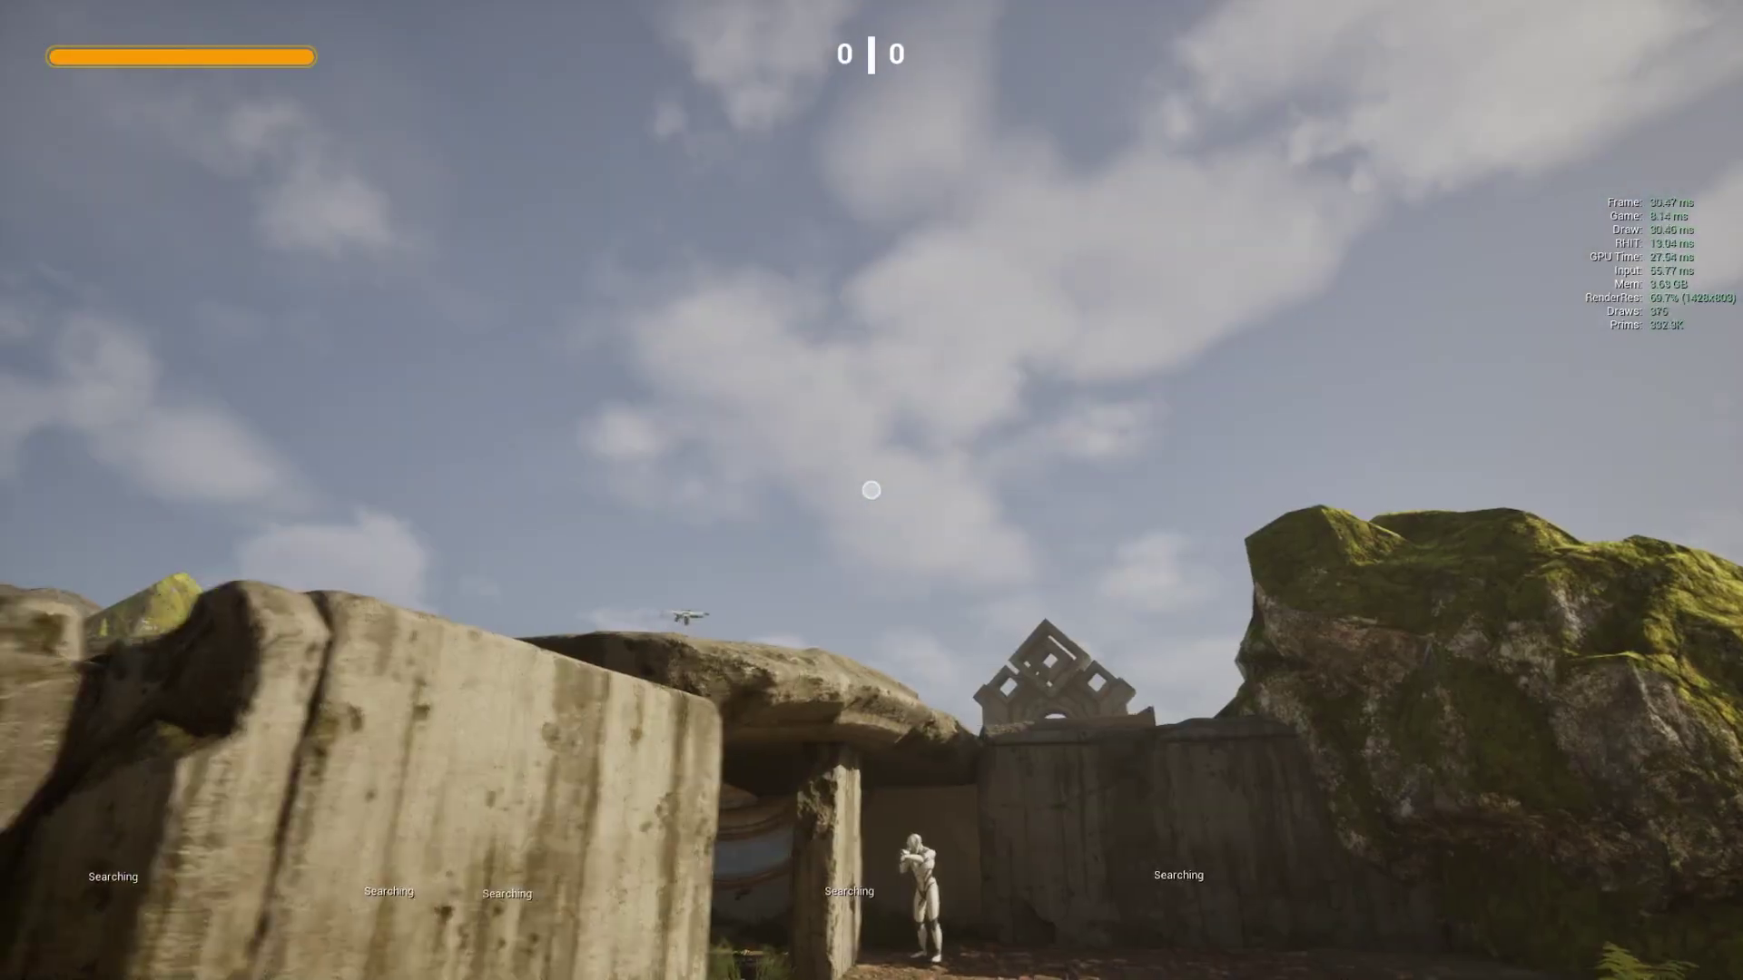
pyautogui.press('w')
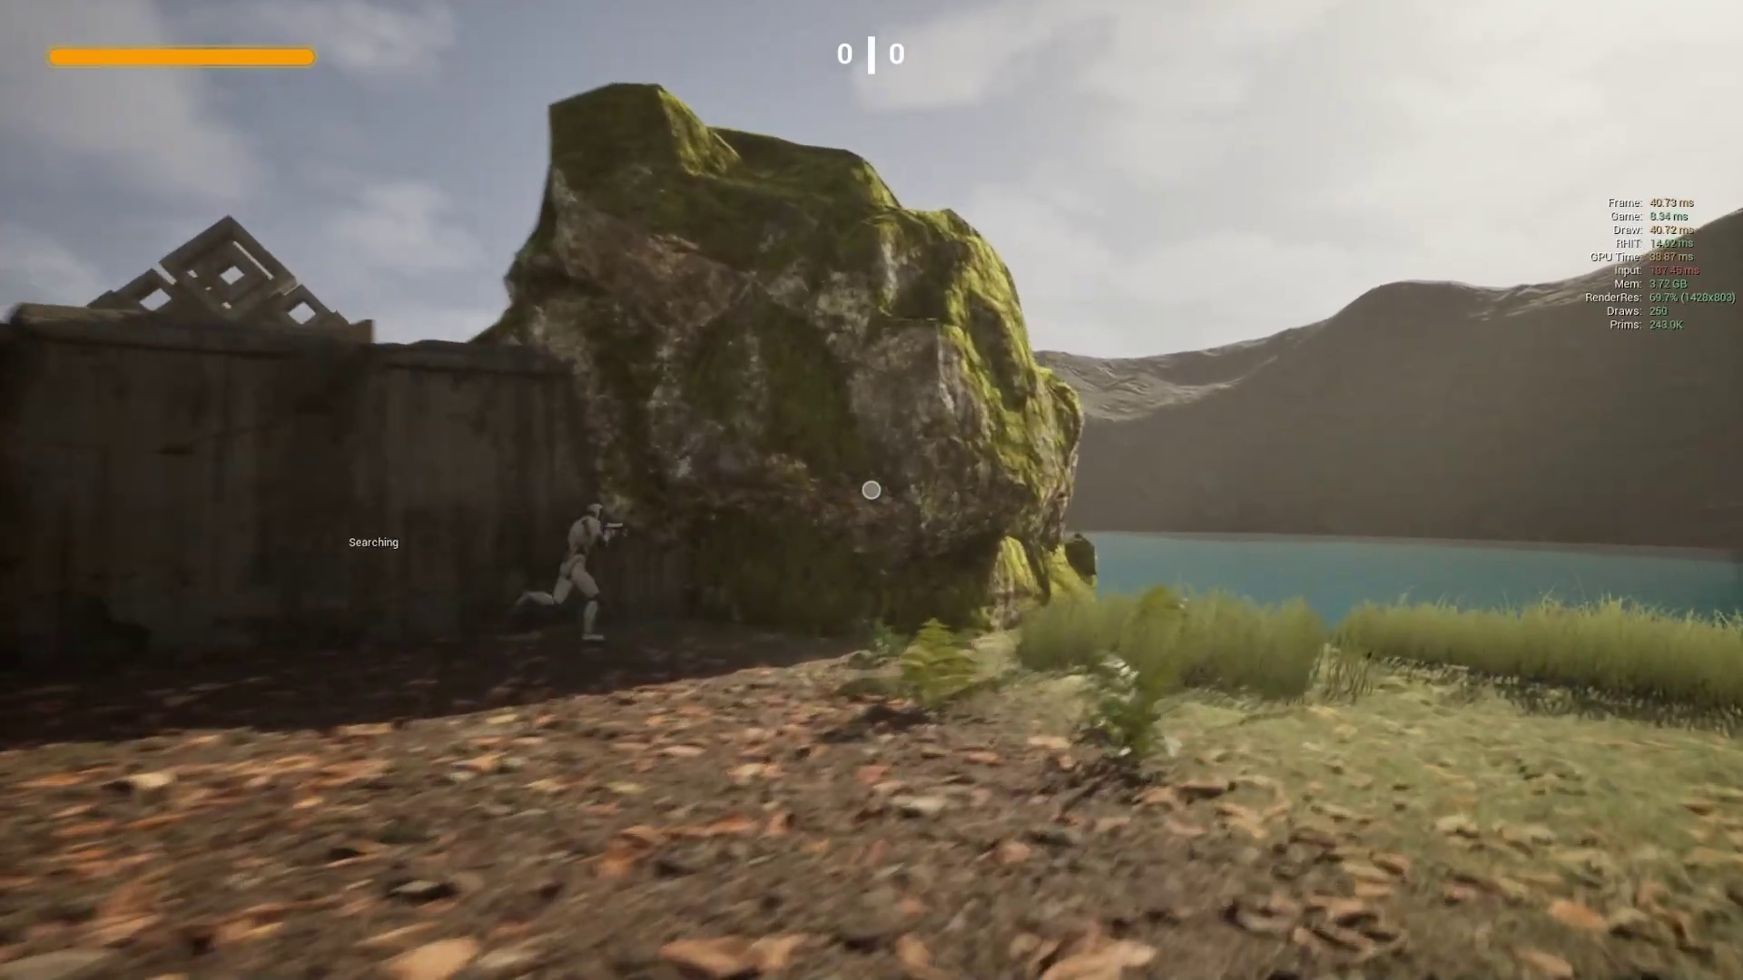
pyautogui.press('s')
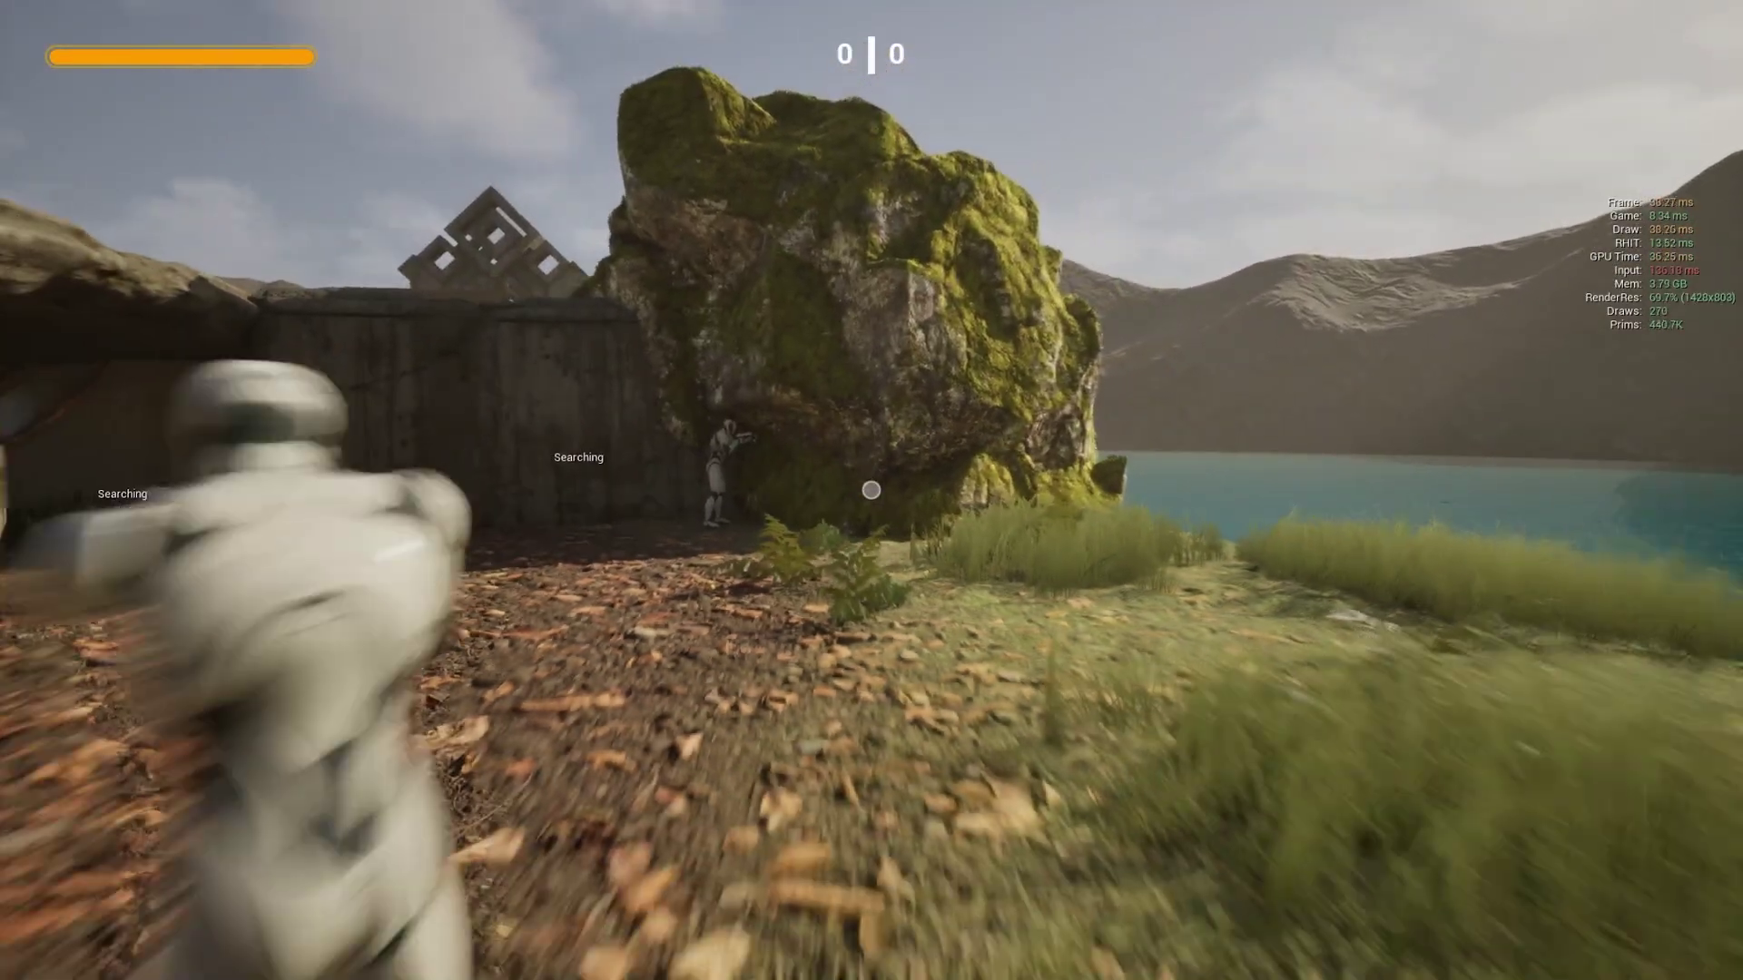
pyautogui.press('w')
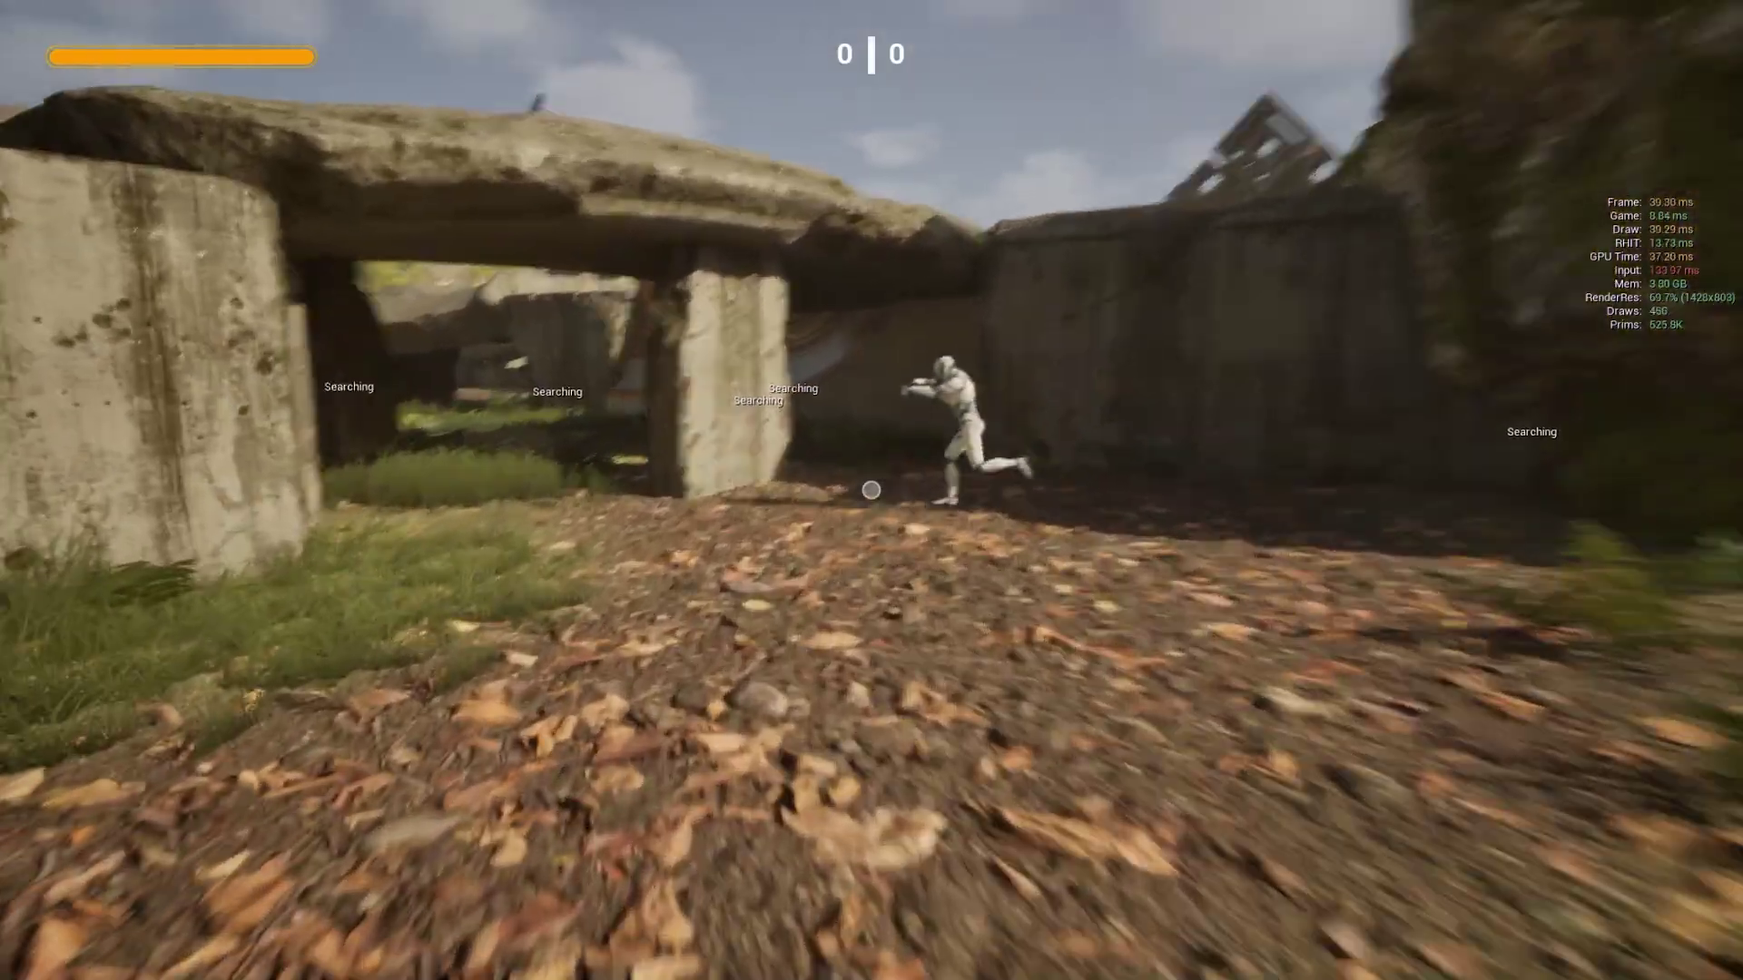
pyautogui.press('w')
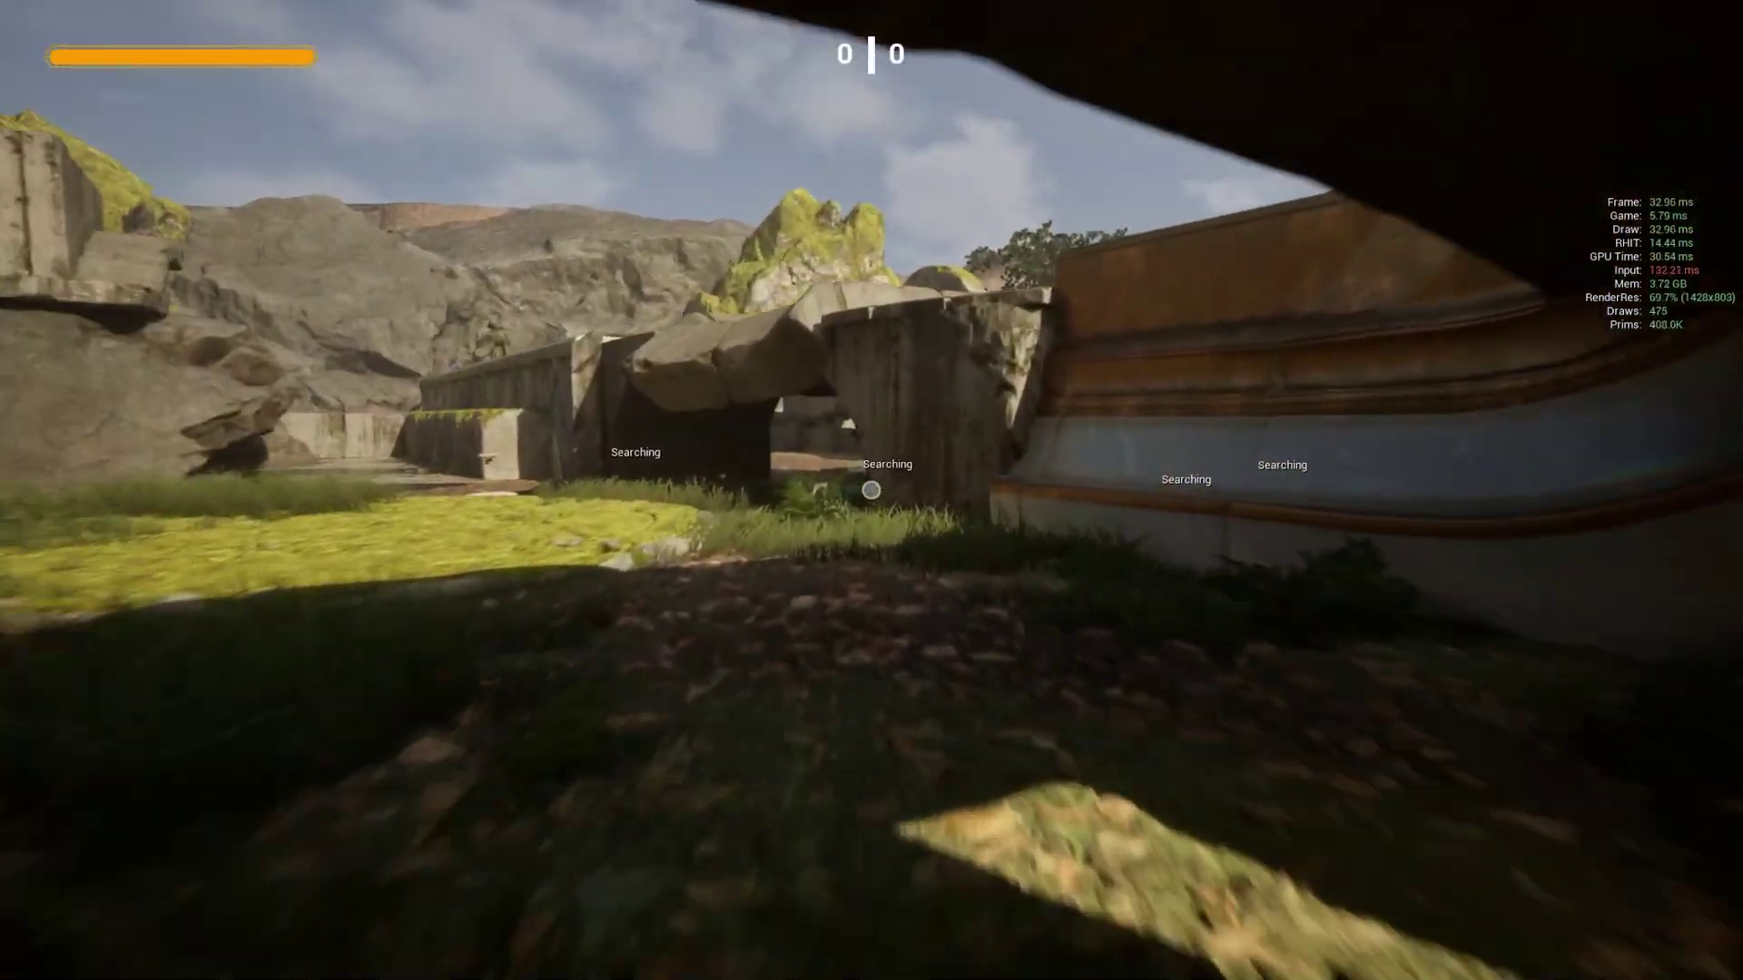
pyautogui.press('w')
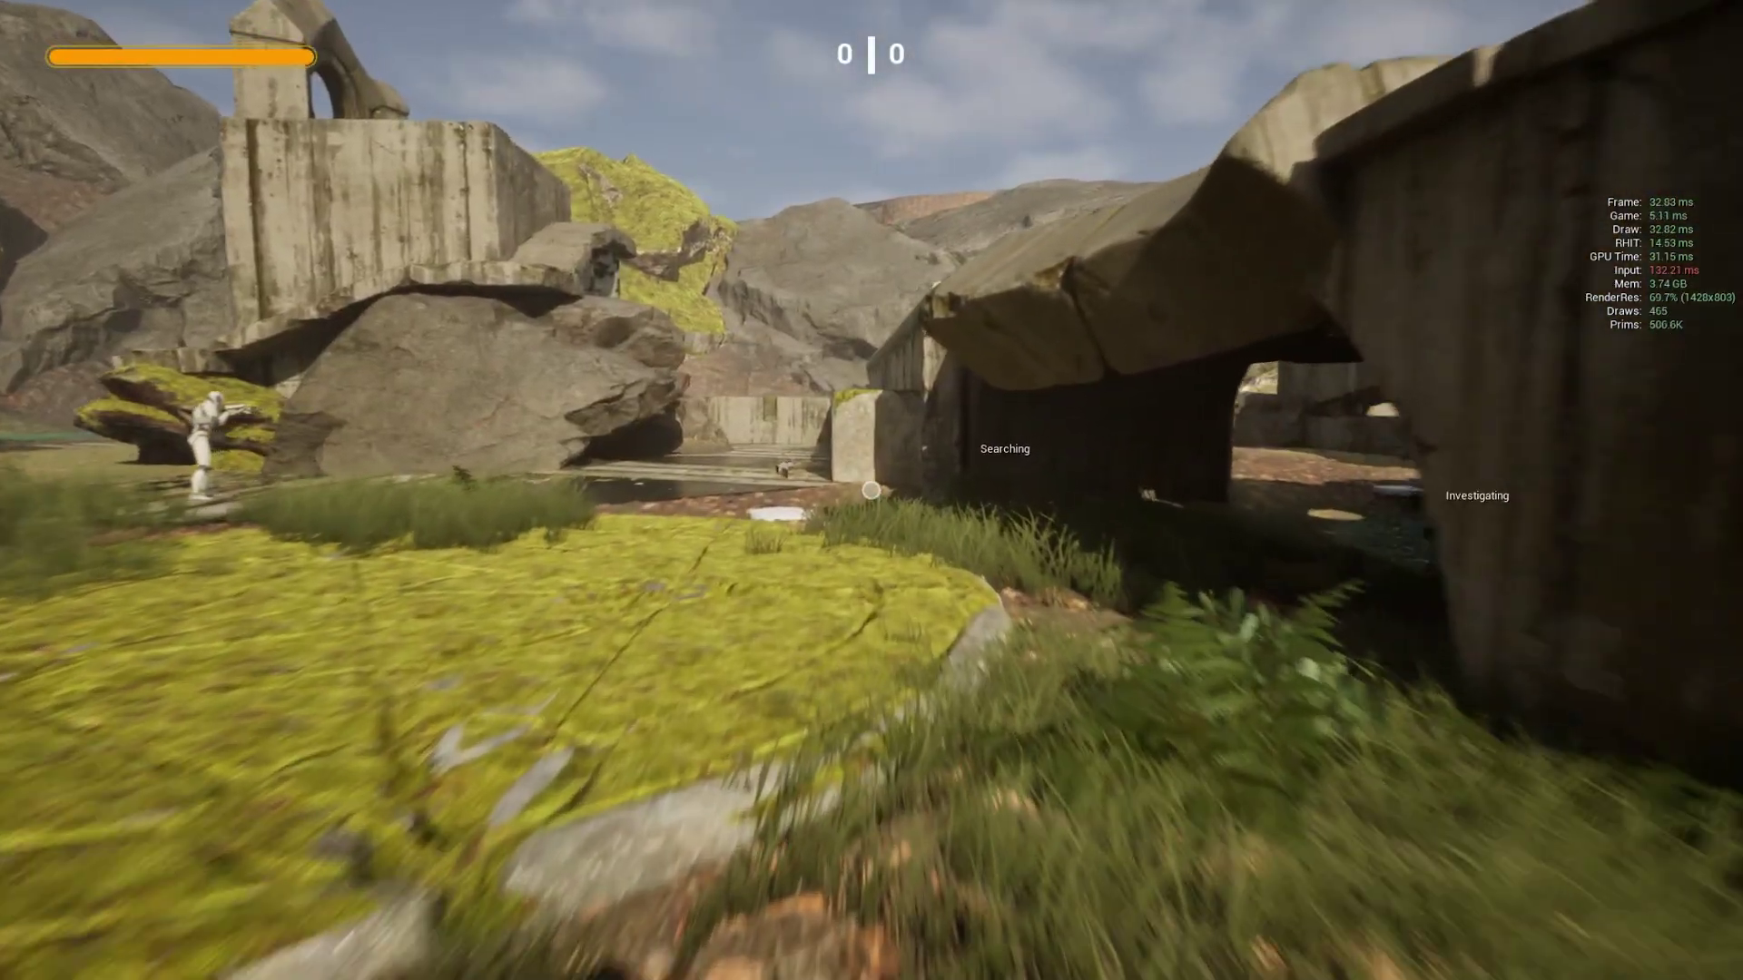
pyautogui.press('w')
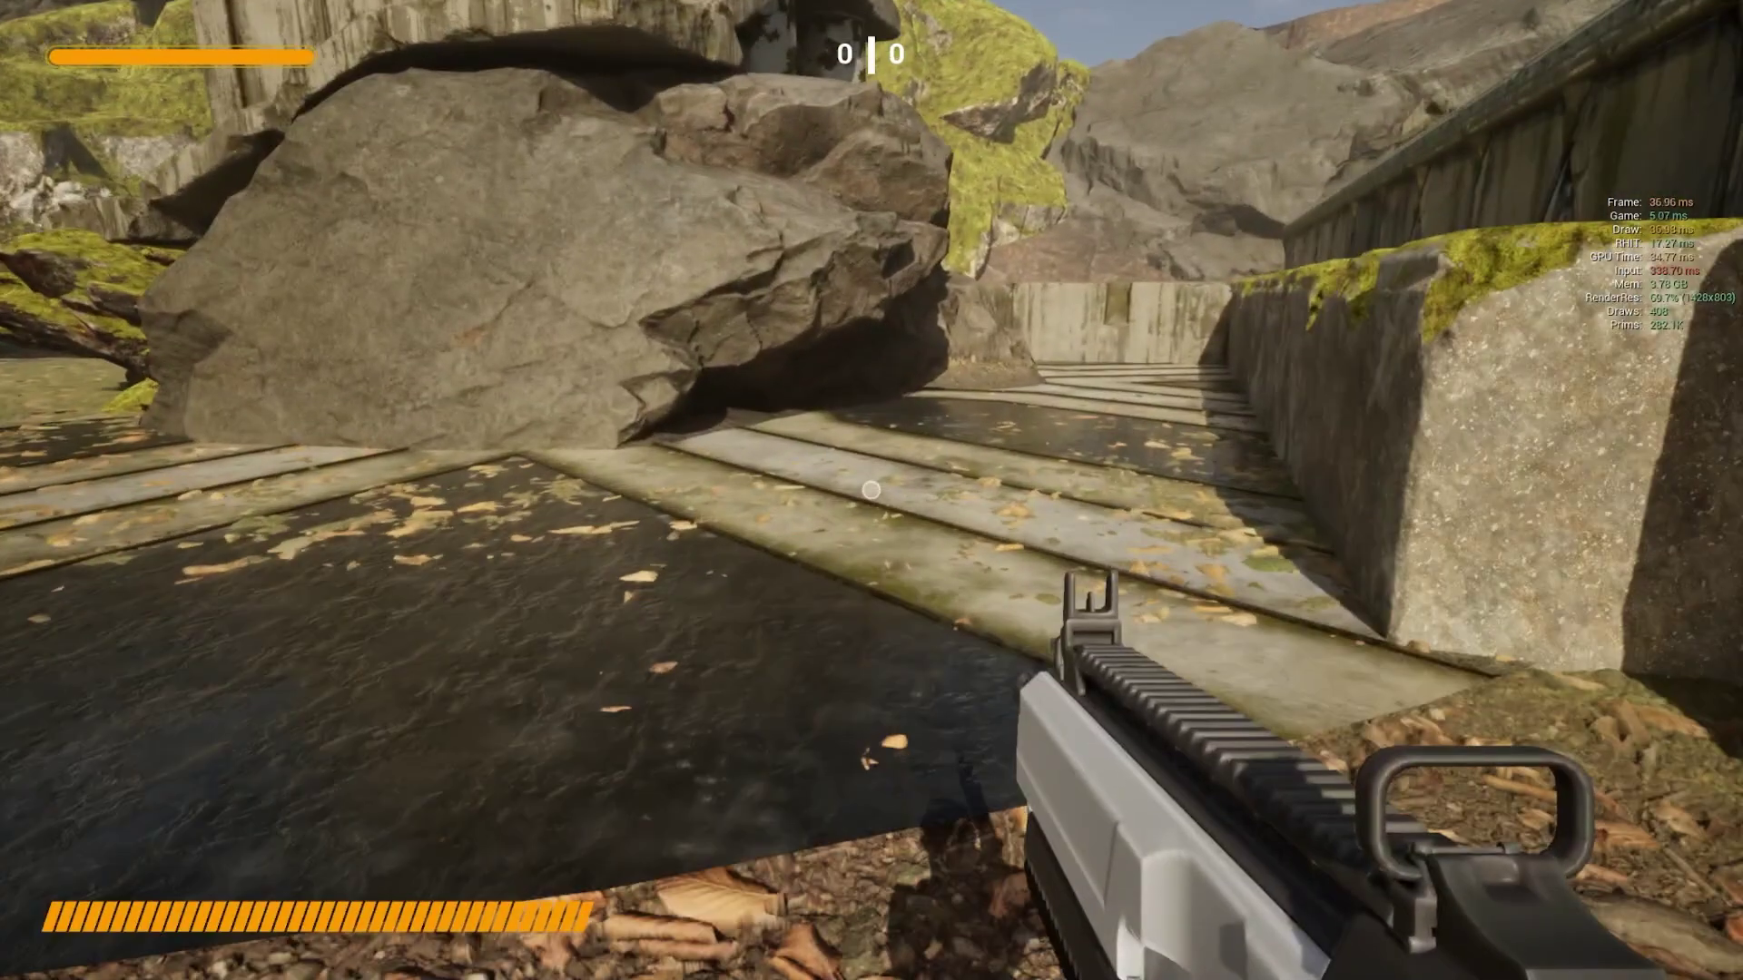
# Run across the arena's stone blocks with the rifle and fire at the enemies to test combat in the packaged game.
pyautogui.press('w')
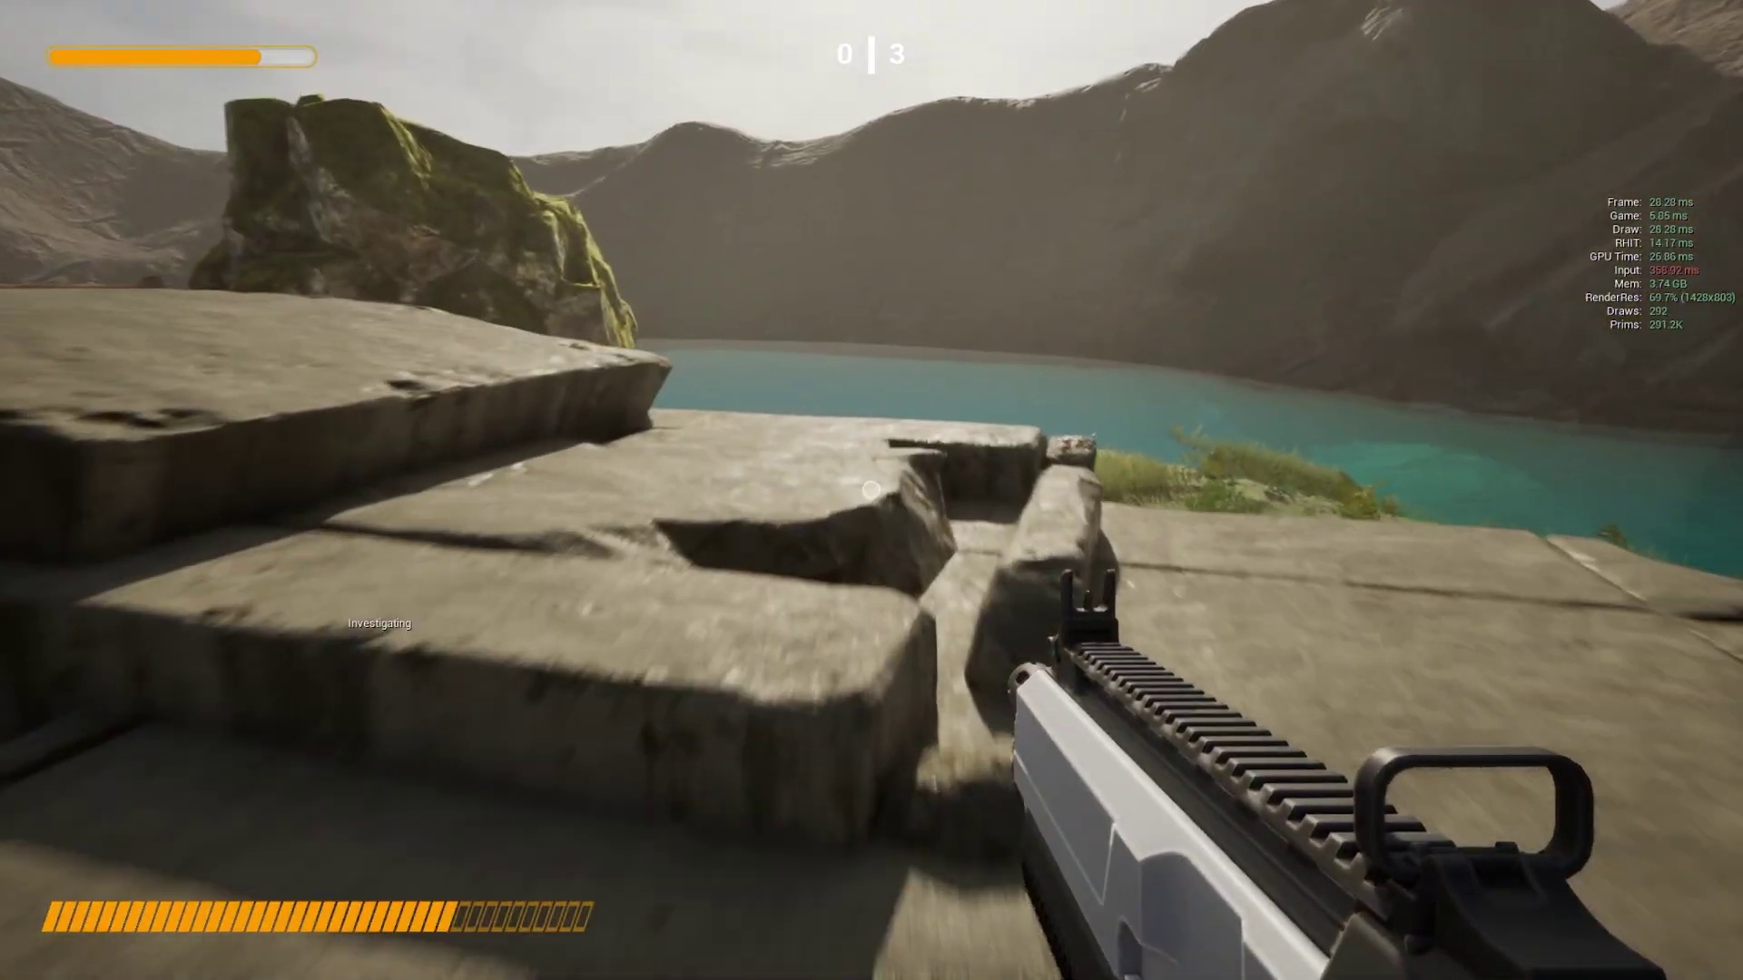
pyautogui.press('w')
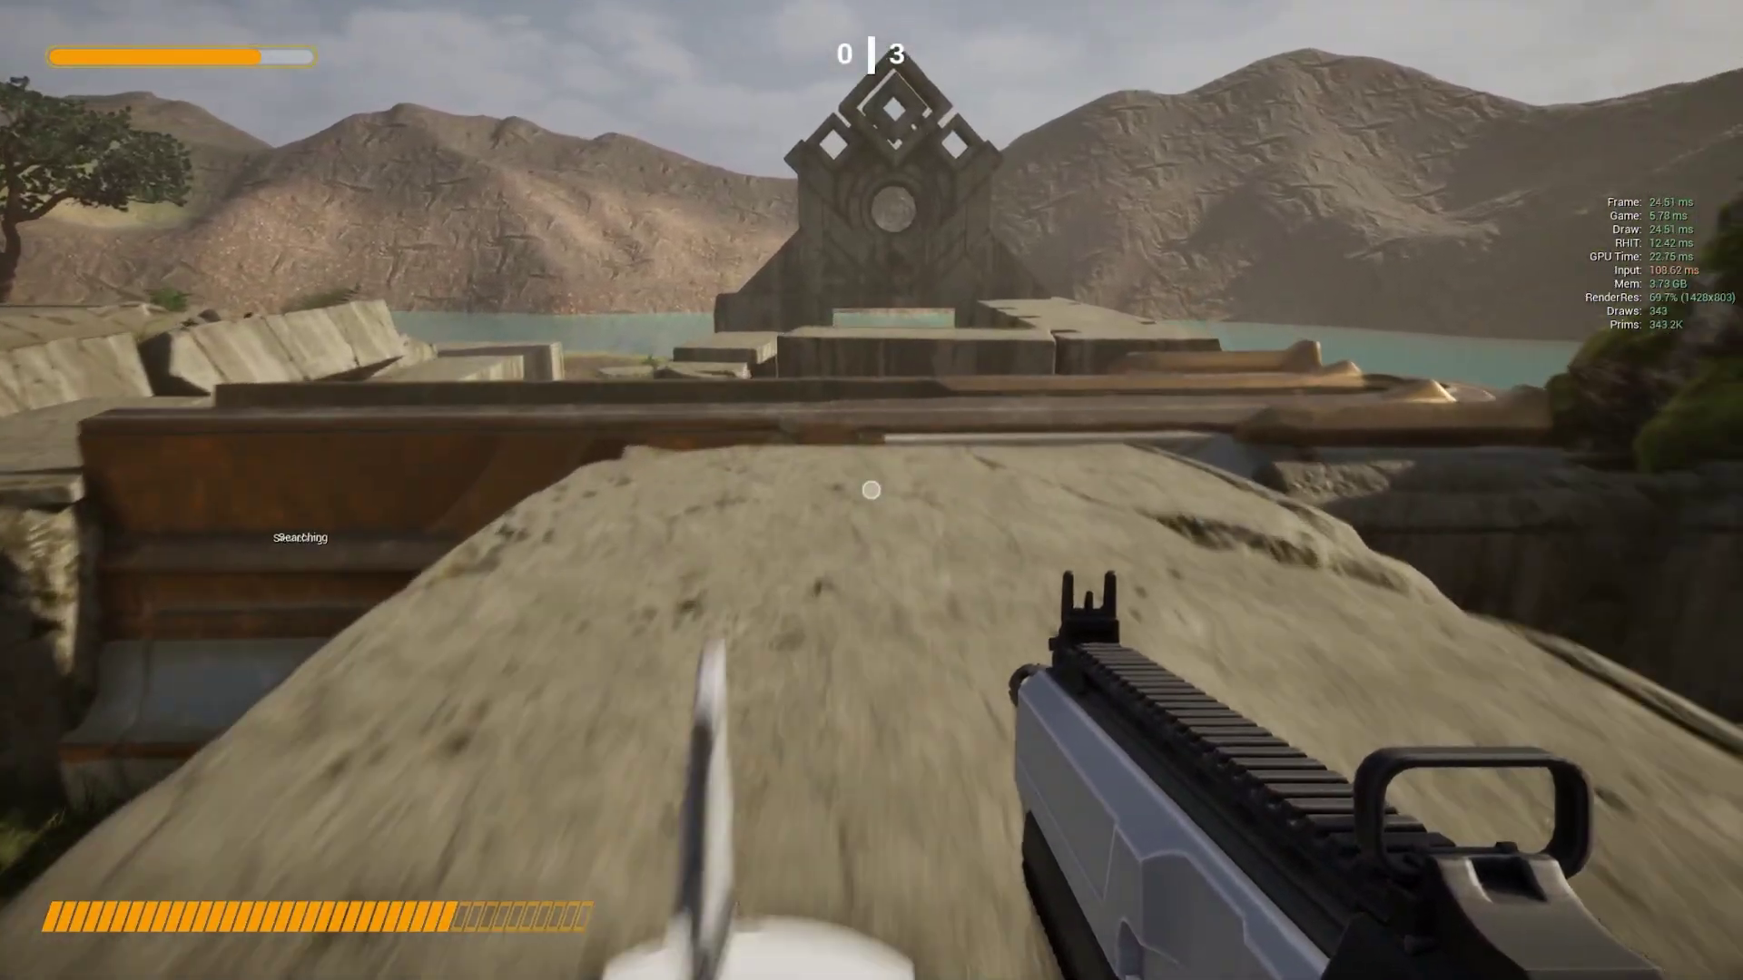
pyautogui.press('w')
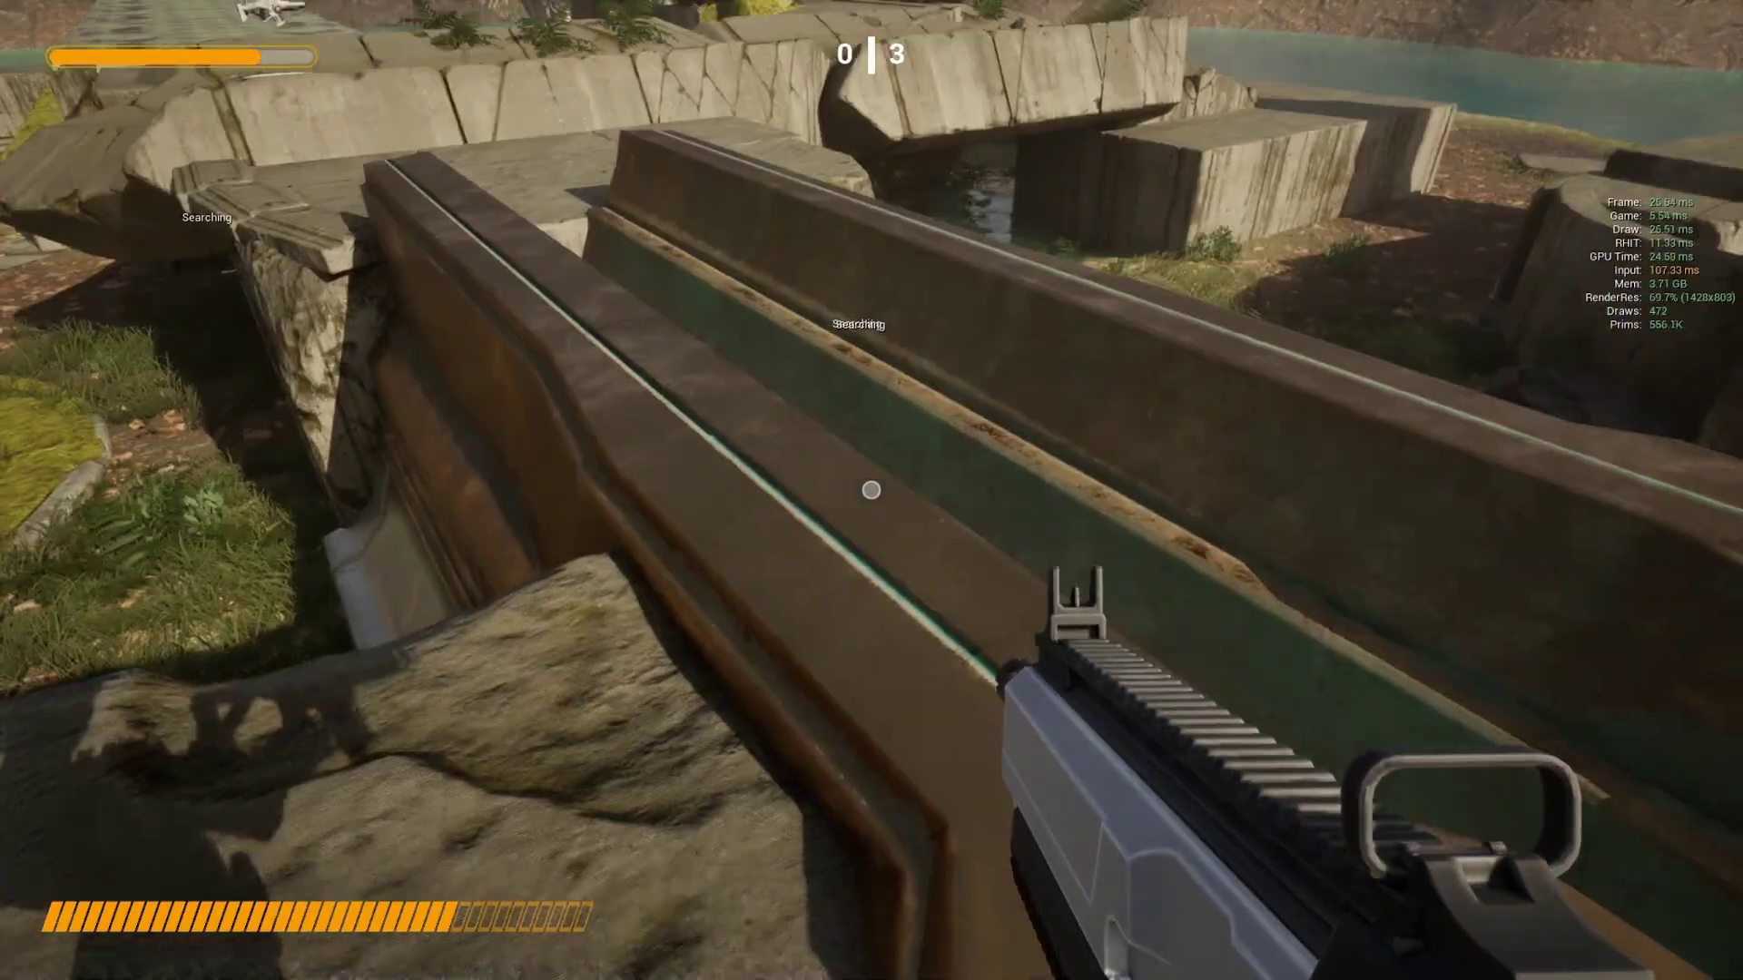
pyautogui.press('w')
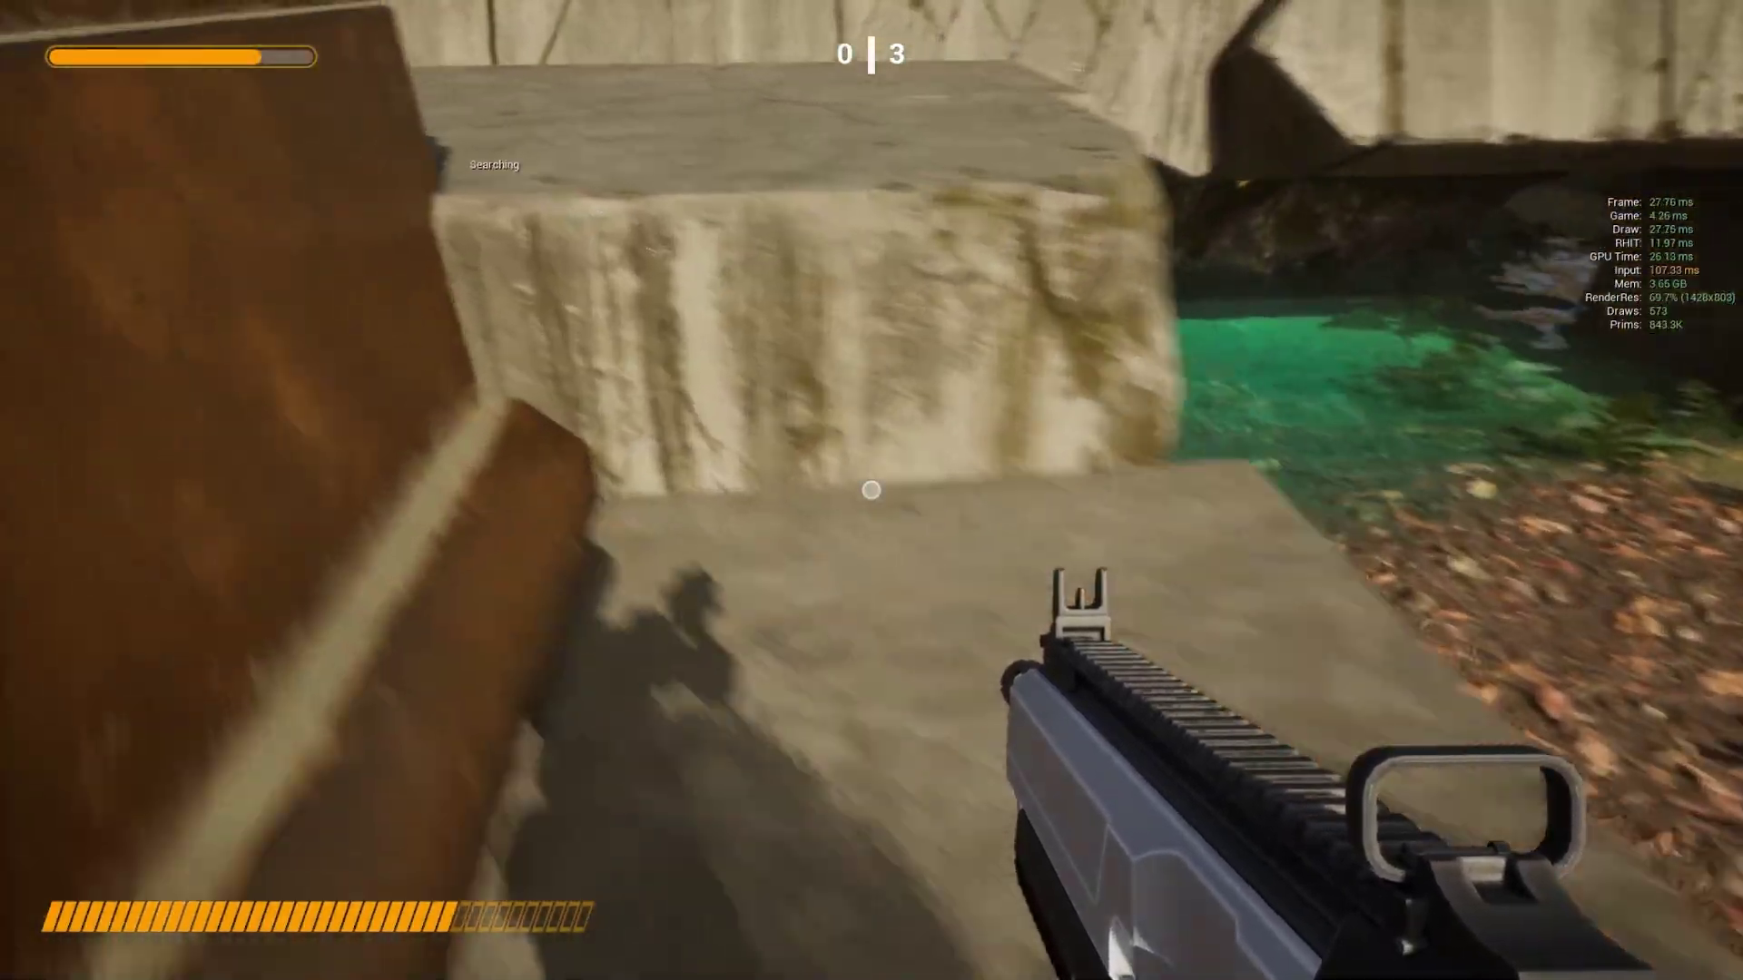
pyautogui.press('w')
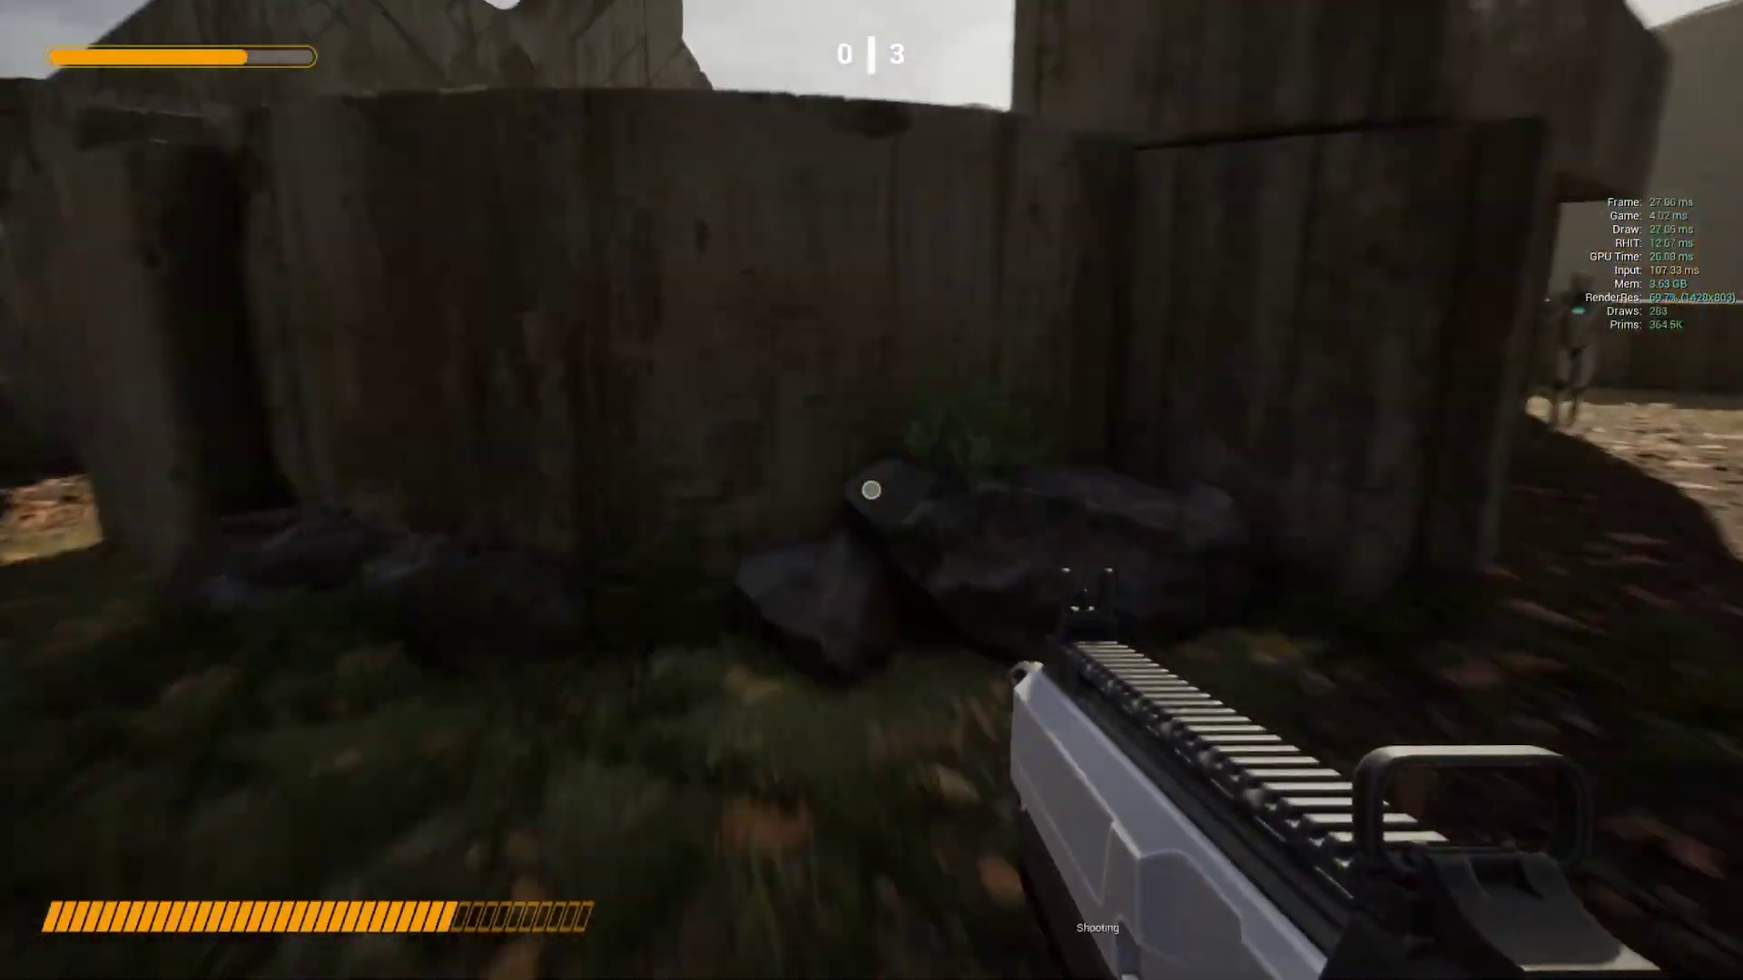
pyautogui.click(871, 490)
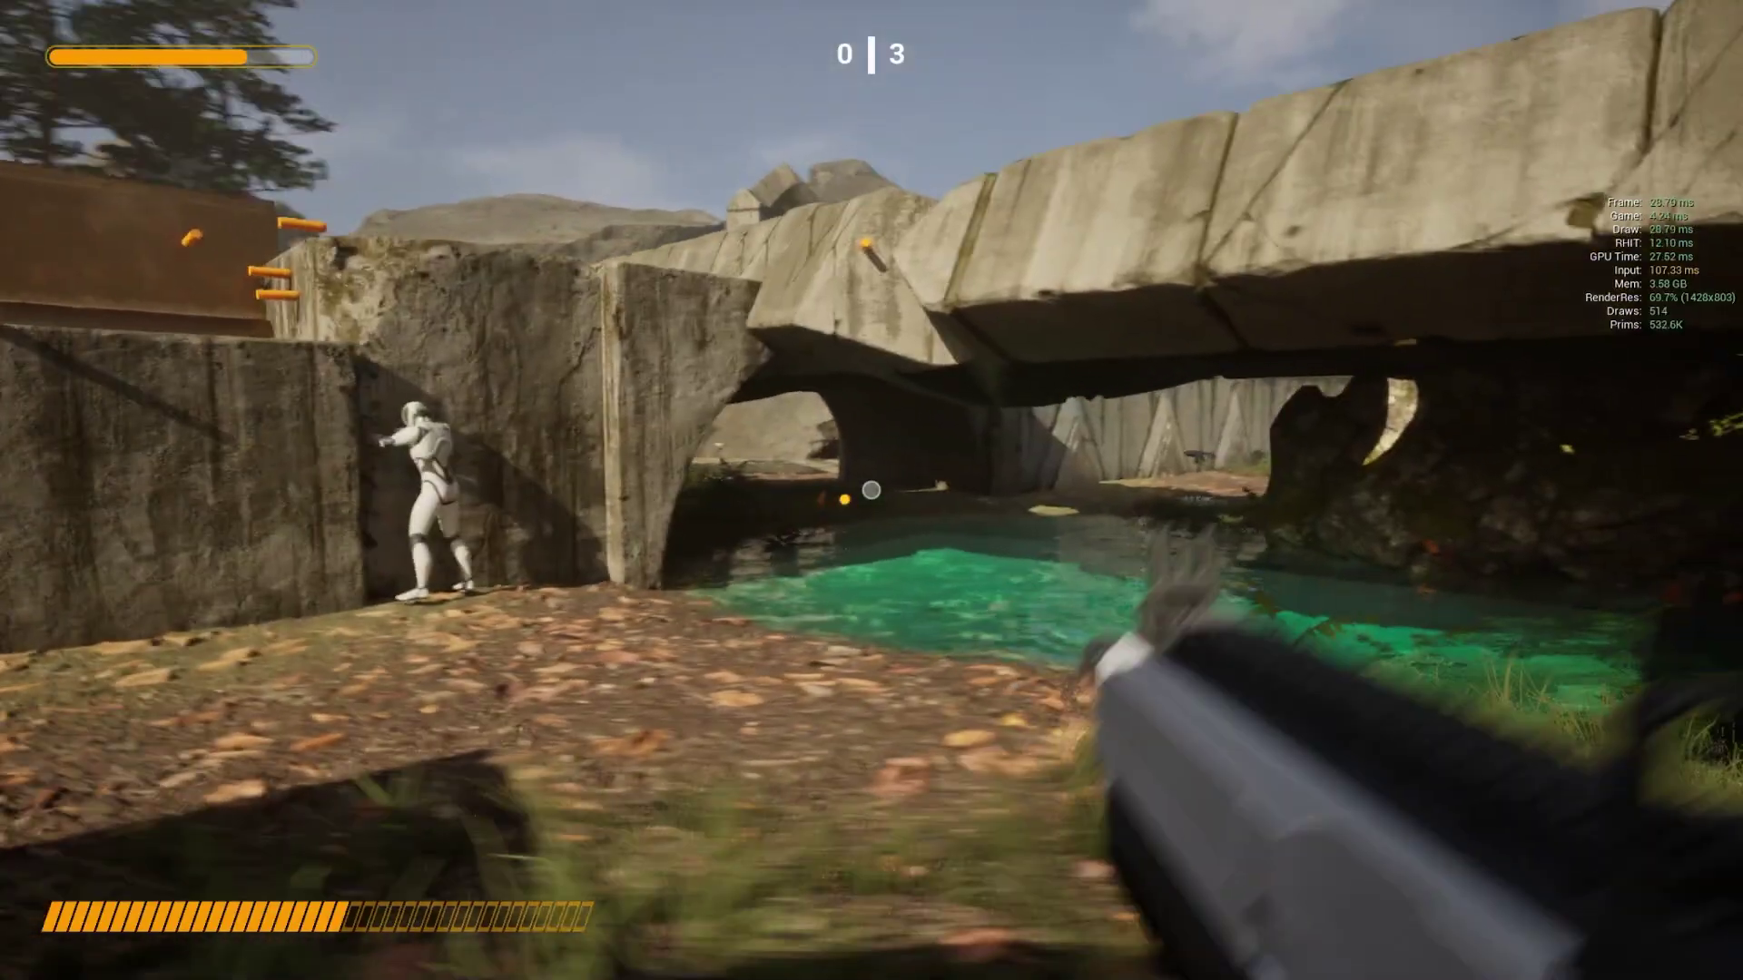
pyautogui.click(871, 490)
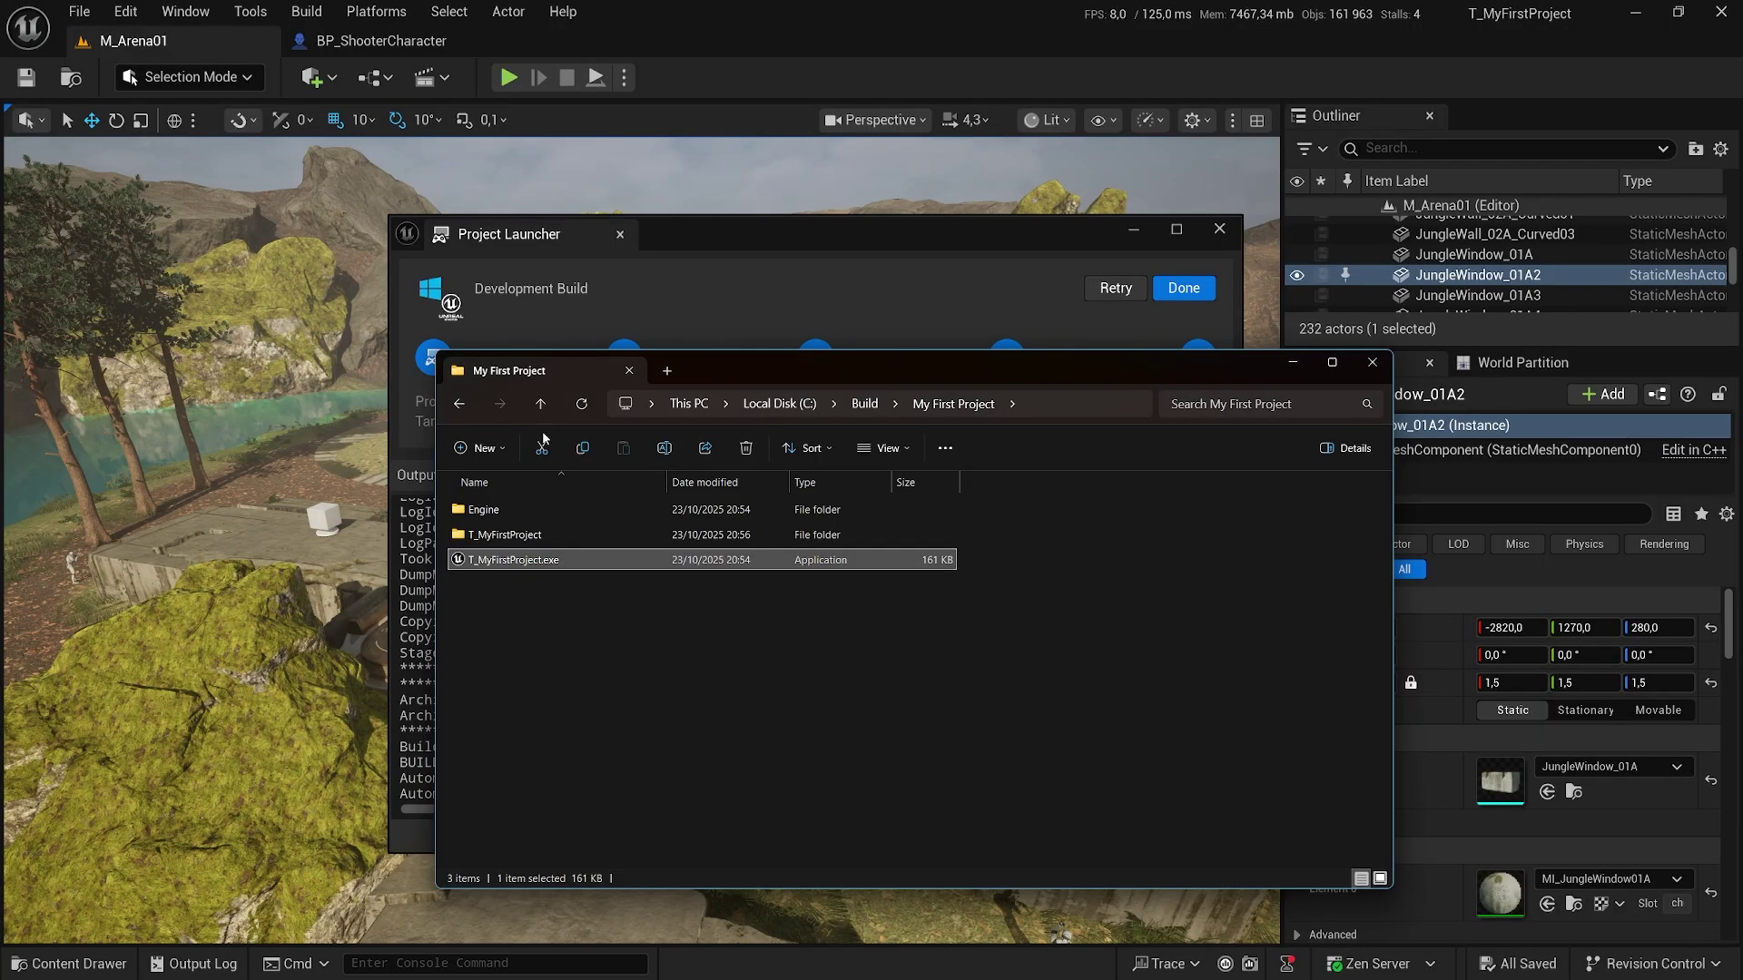
# Go up to the Build folder in File Explorer and compress the My First Project folder into a ZIP file.
pyautogui.click(663, 633)
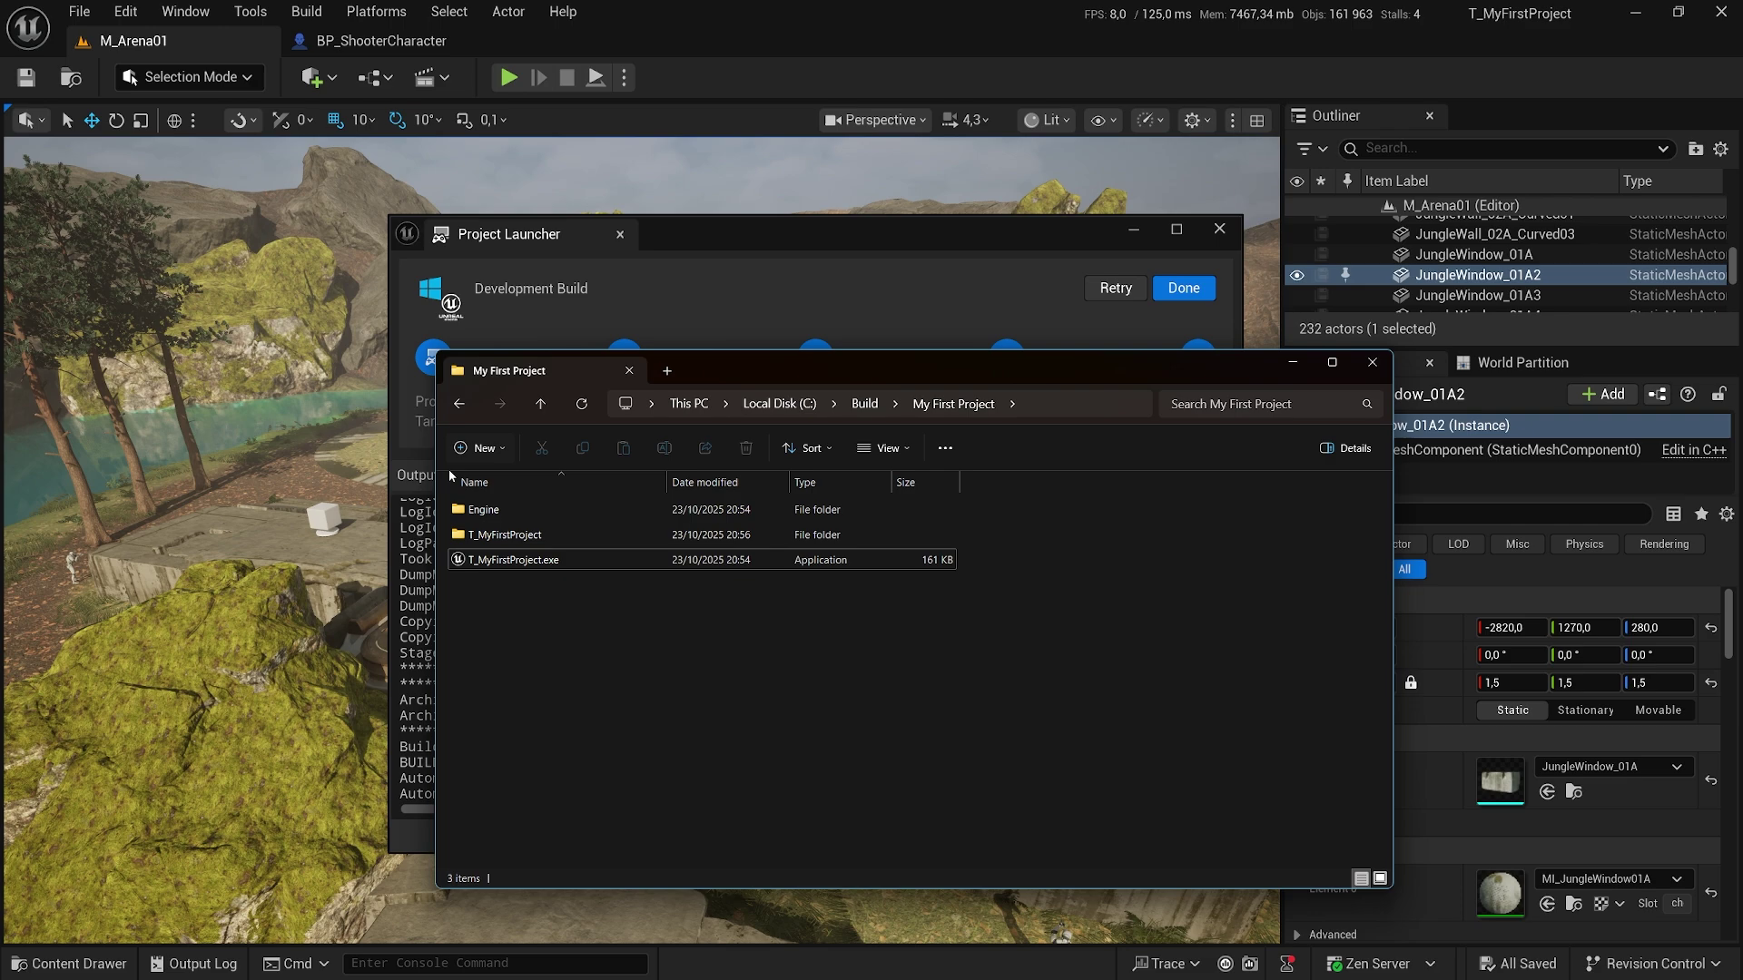
pyautogui.click(848, 406)
pyautogui.rightClick(506, 519)
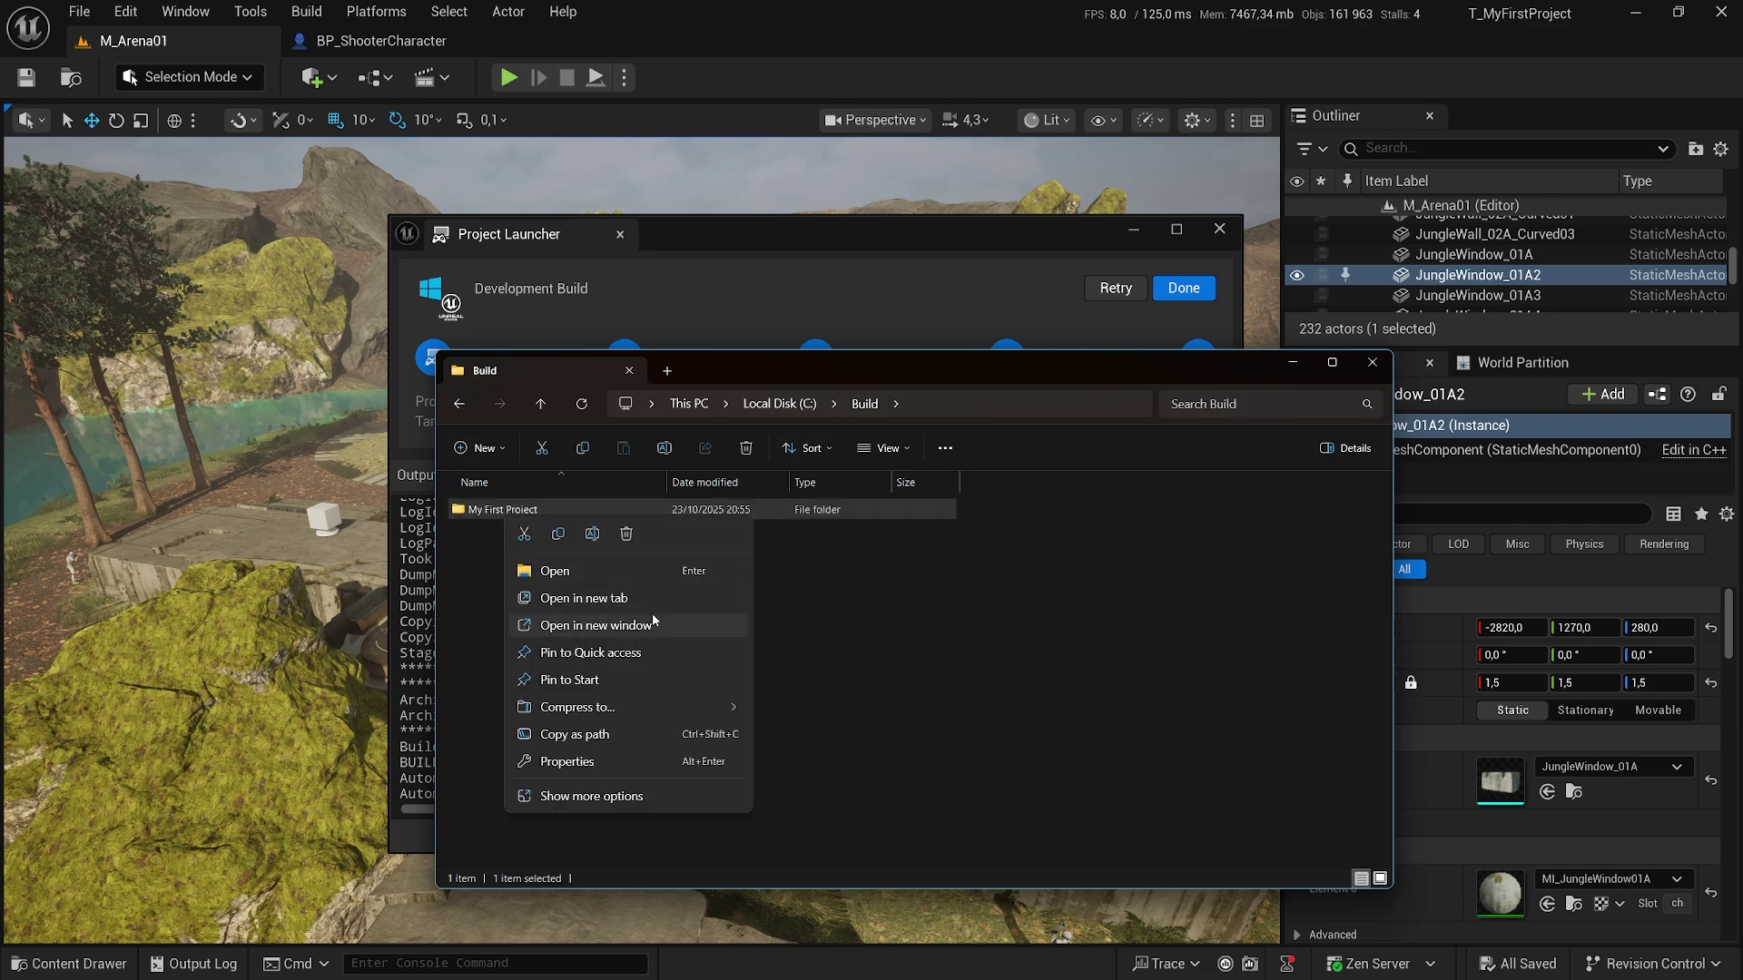
pyautogui.moveTo(590, 708)
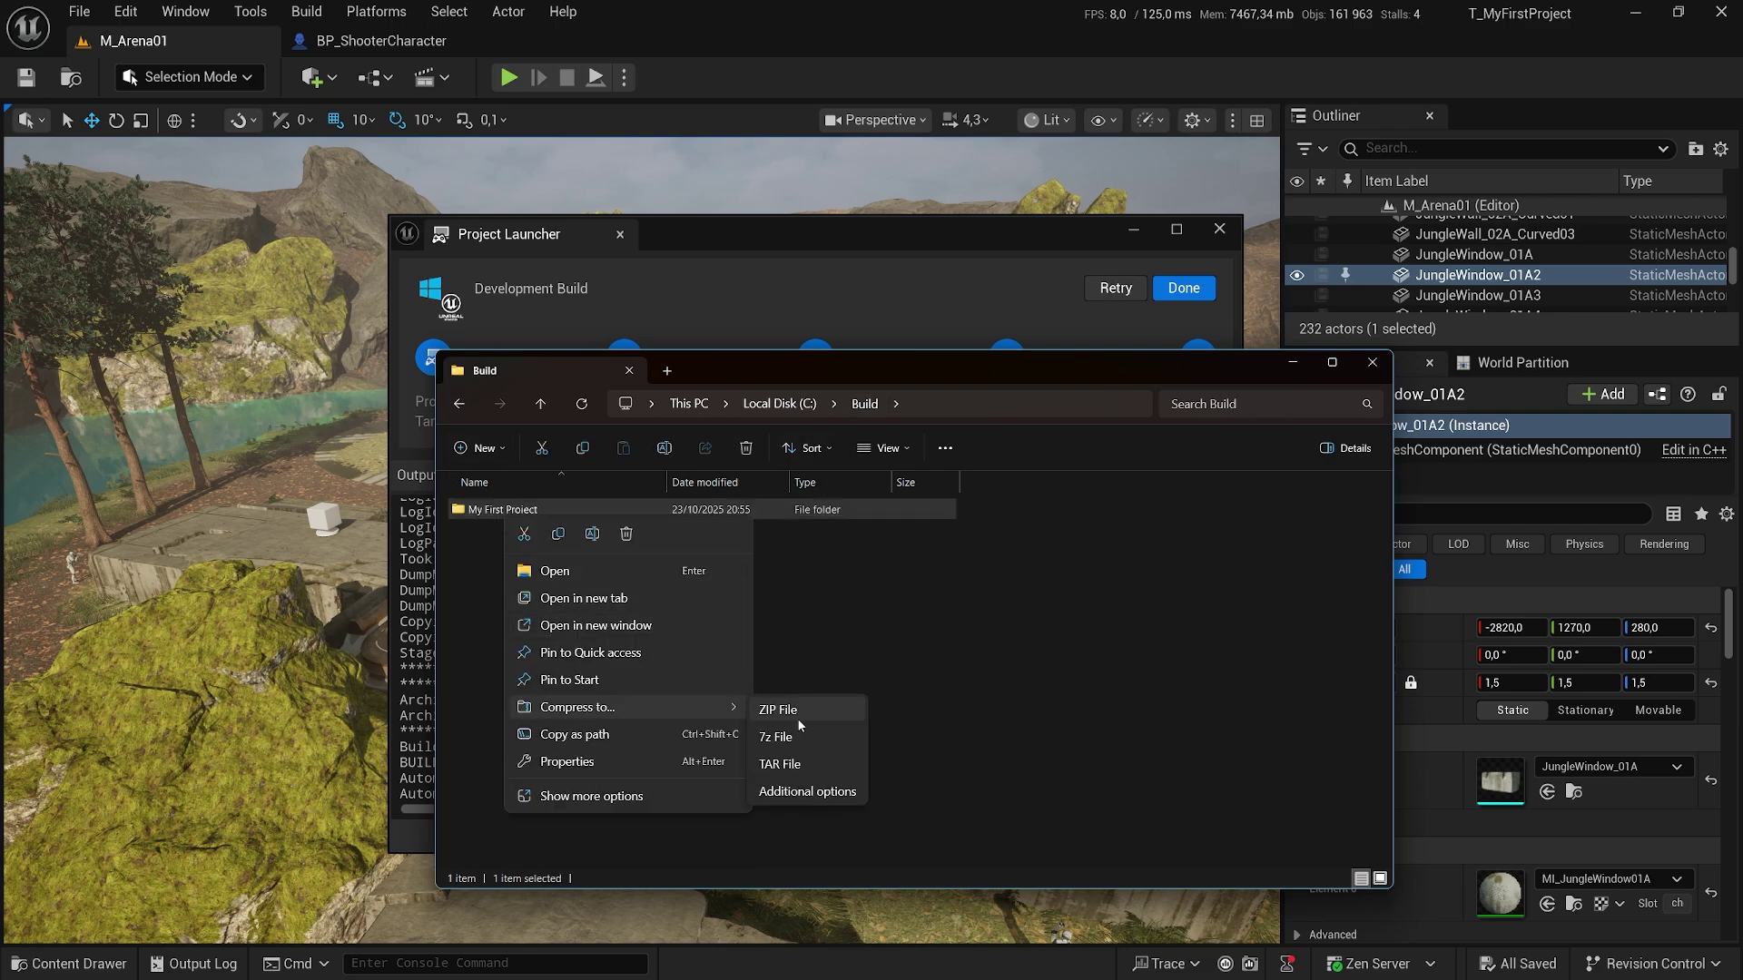
pyautogui.click(802, 716)
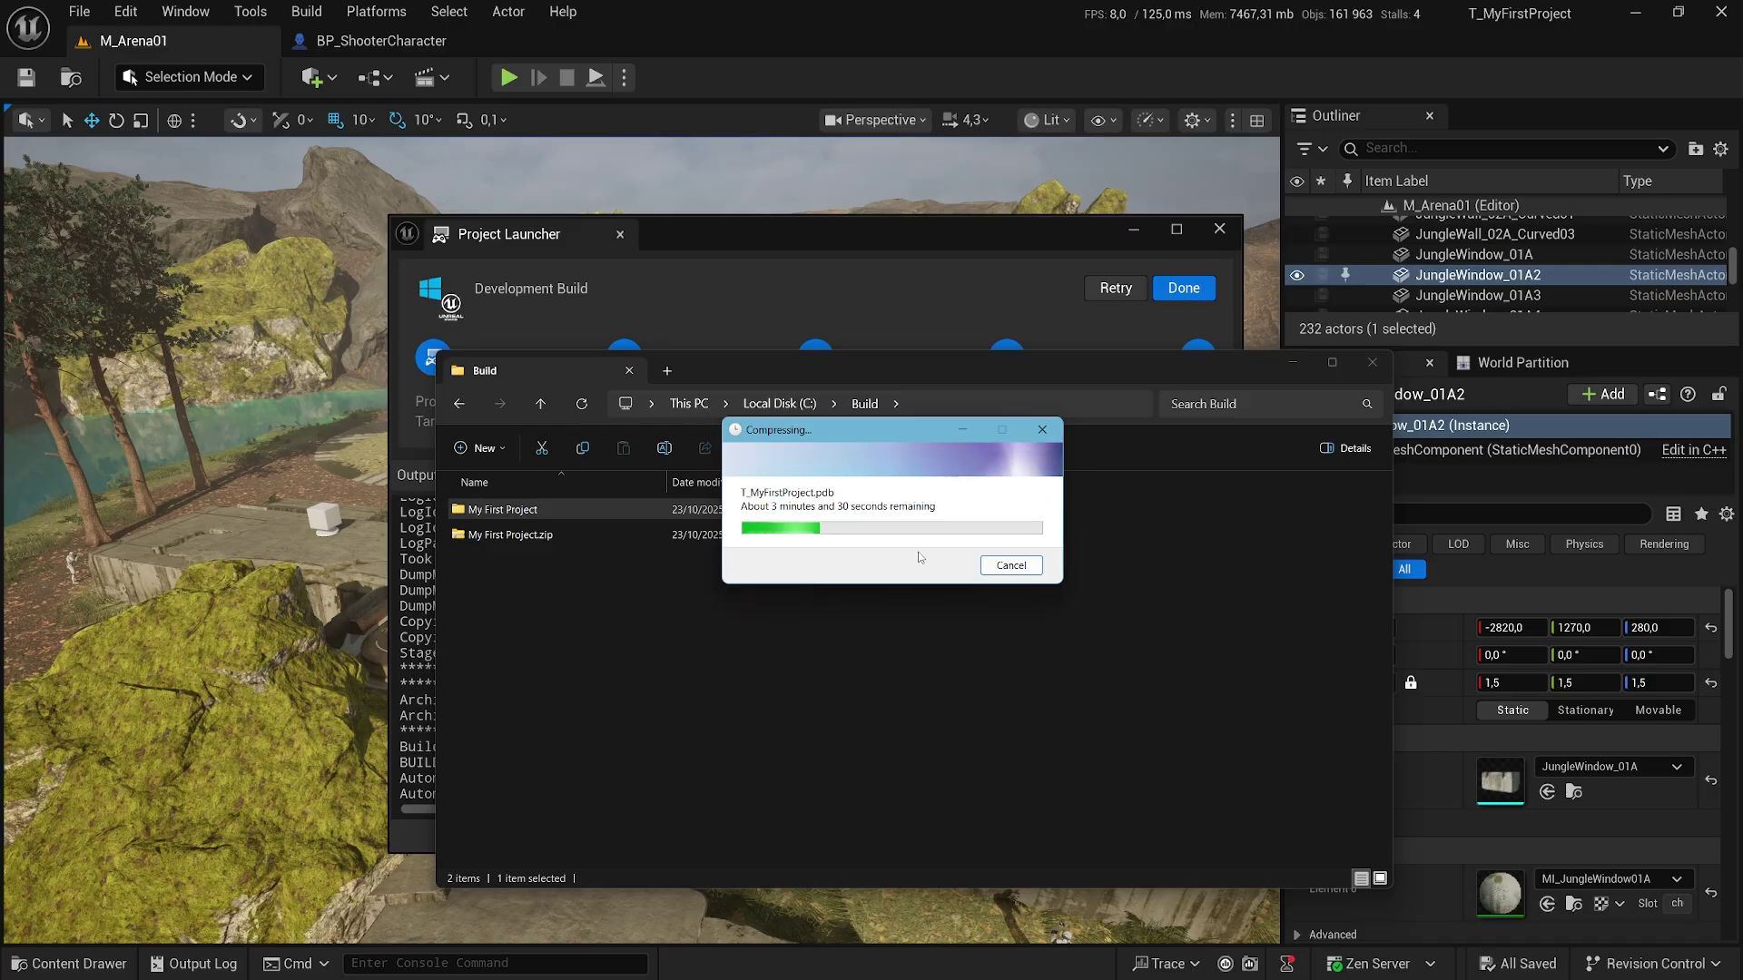
# Return to the Project Launcher, dismiss the finished build and open the Development Build profile's settings.
pyautogui.click(837, 270)
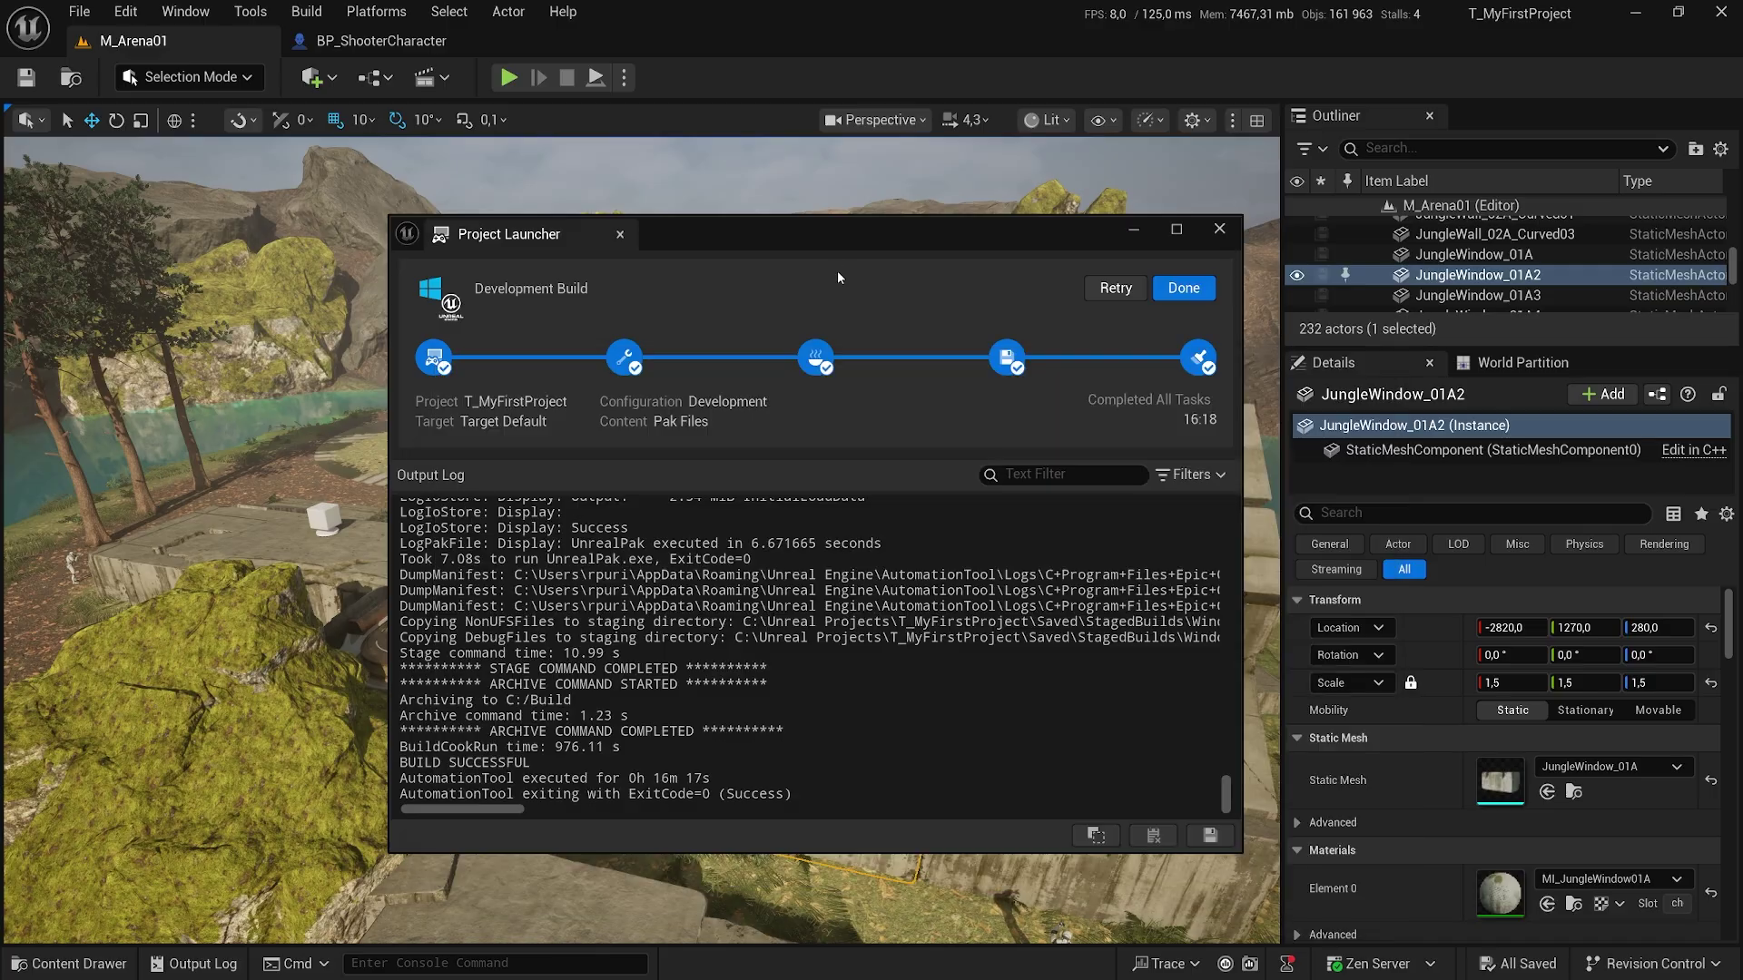
pyautogui.click(1184, 288)
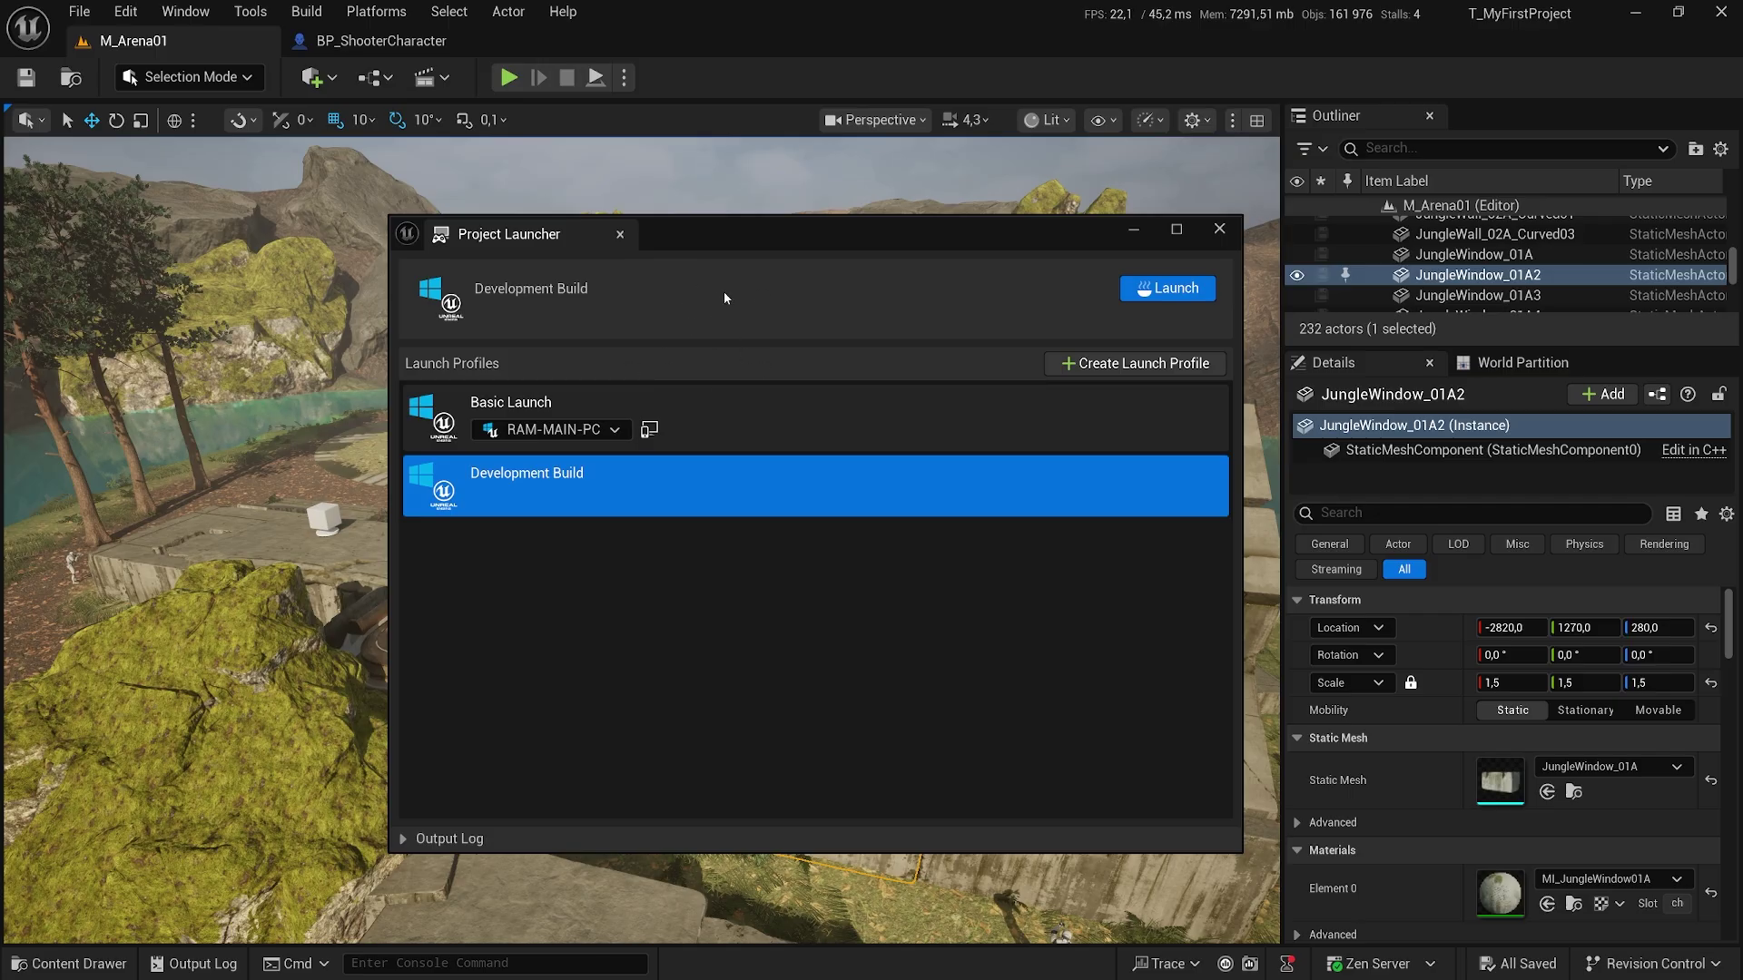
pyautogui.click(1206, 486)
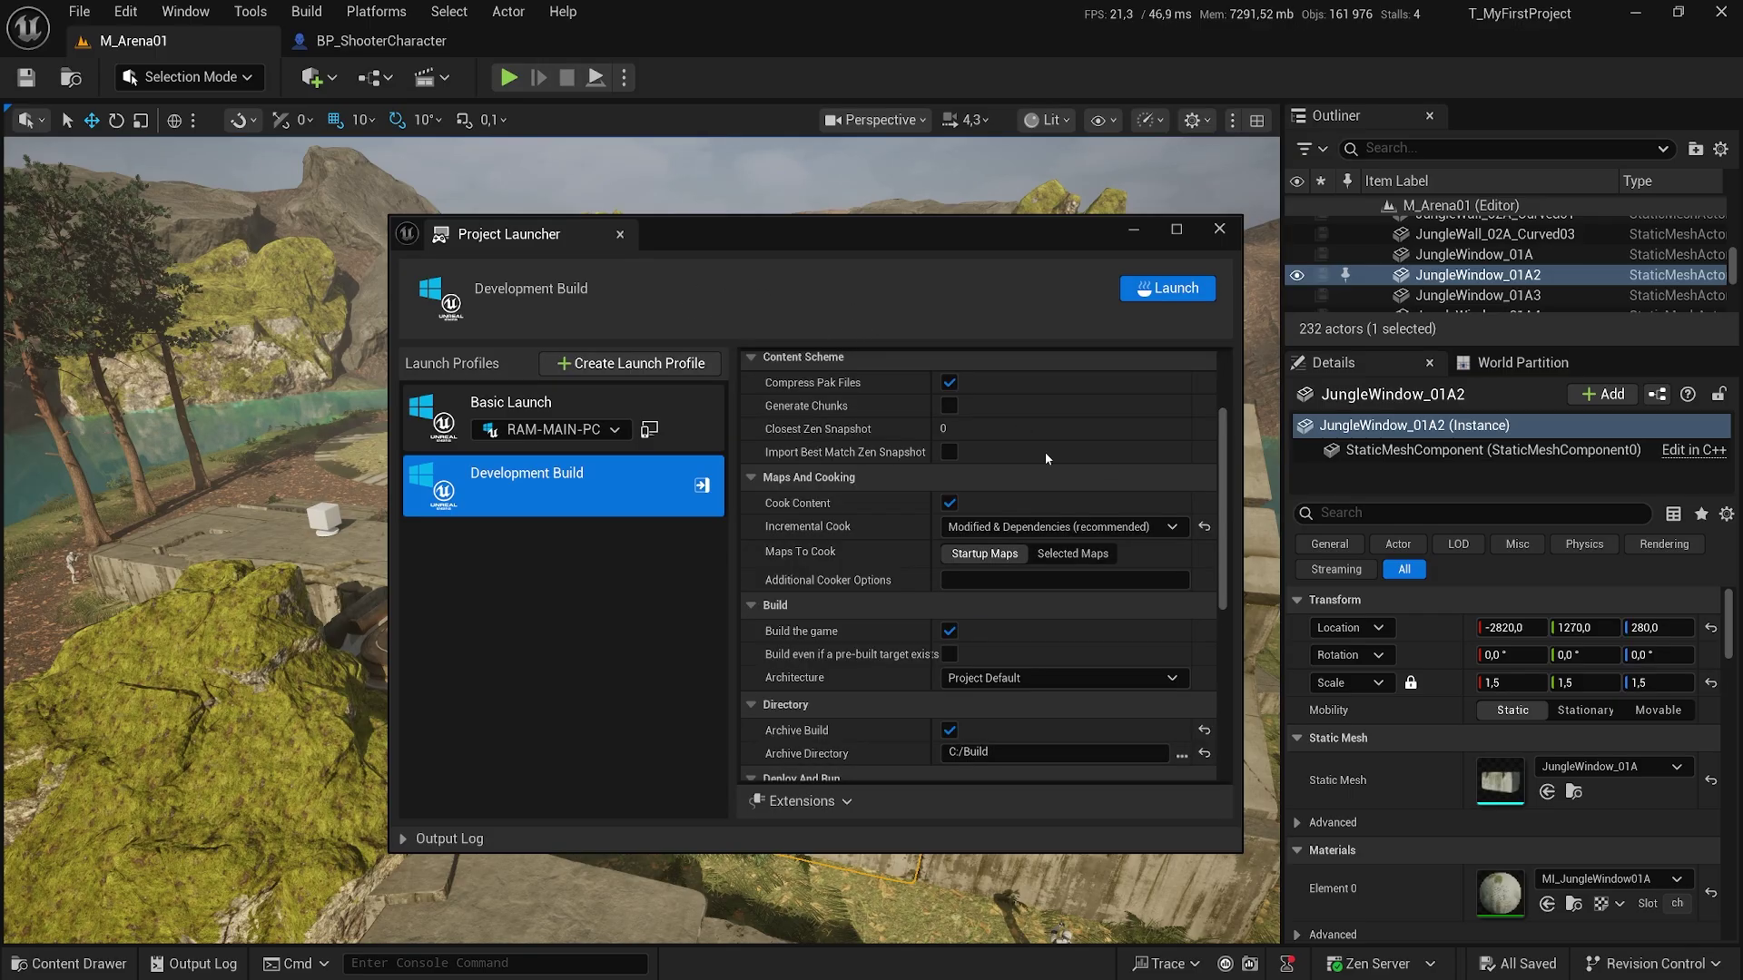
# Go over the Development Build profile's general, cooking, build, directory and deploy settings, including the available architecture choices.
pyautogui.scroll(3, 912, 482)
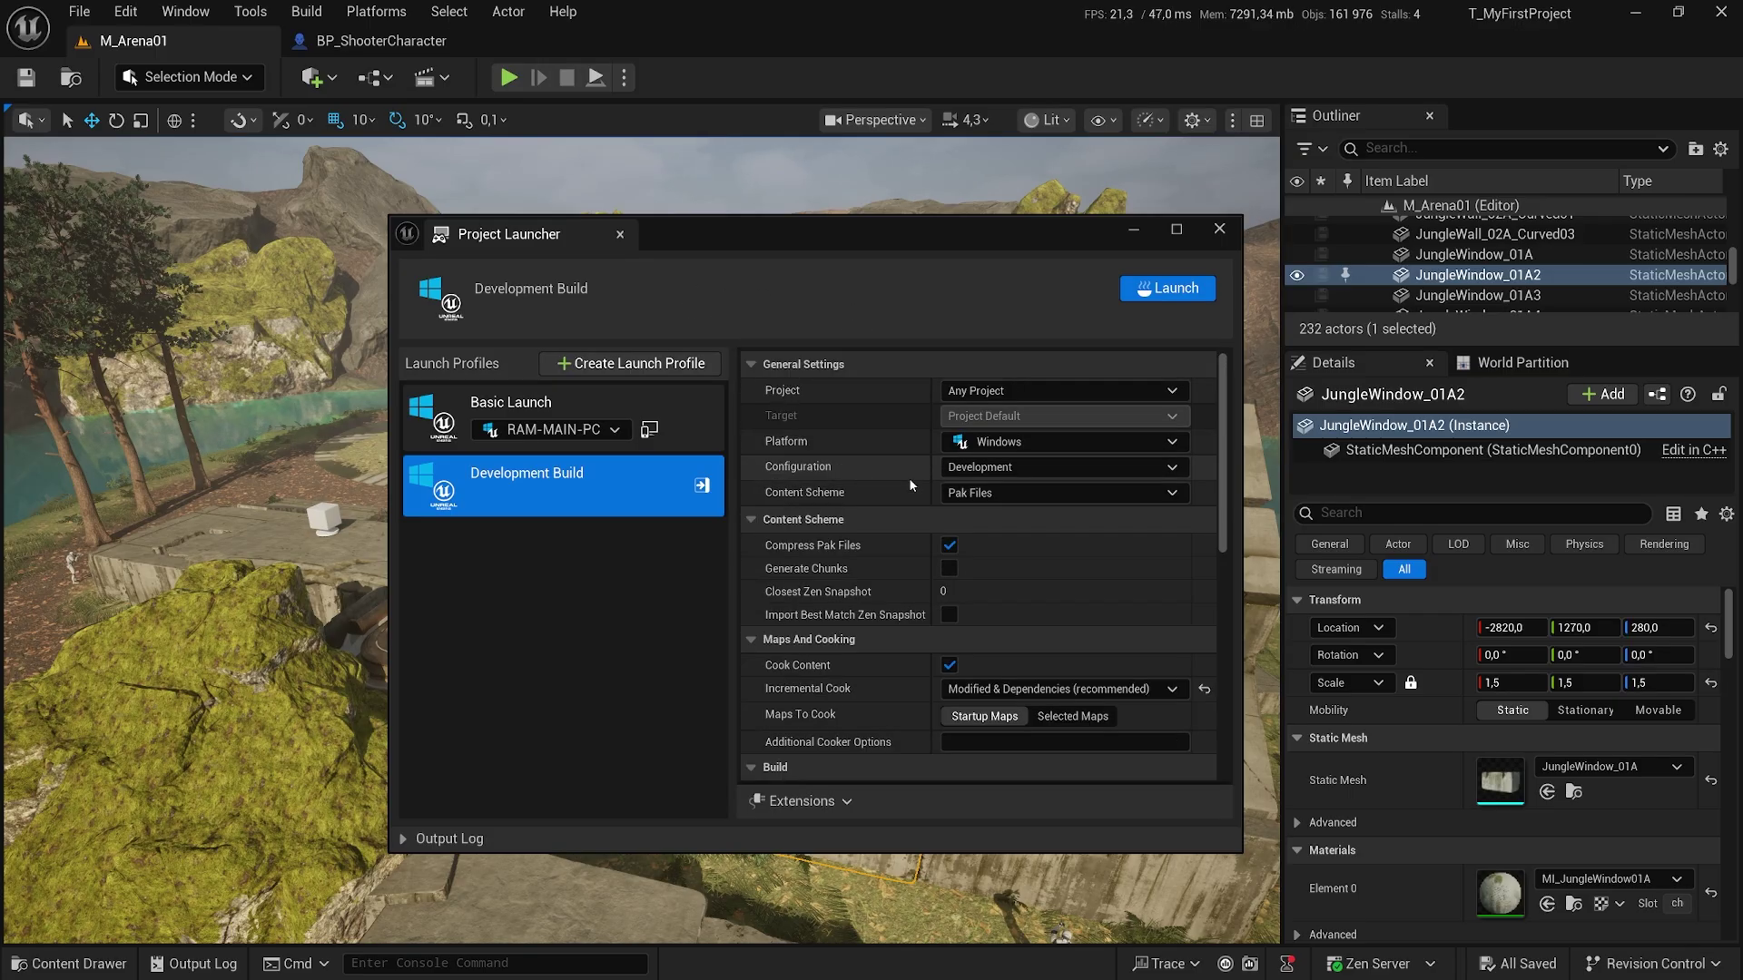
pyautogui.moveTo(1222, 413); pyautogui.dragTo(1219, 606)
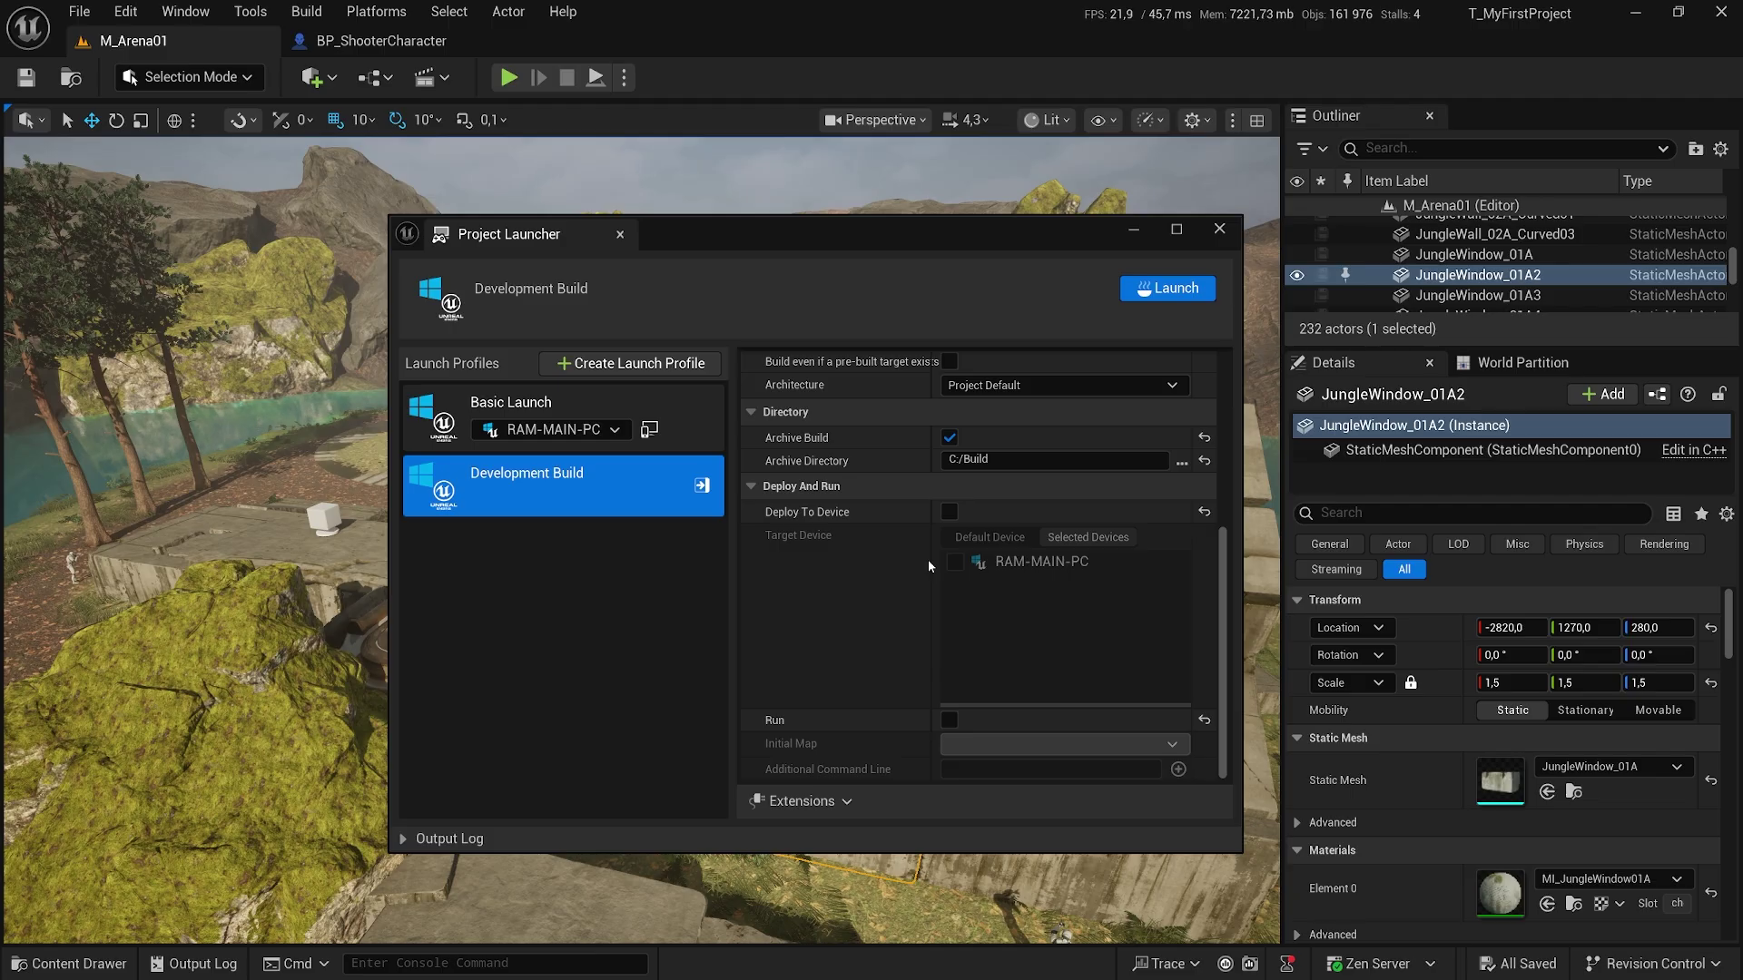
pyautogui.scroll(5, 890, 490)
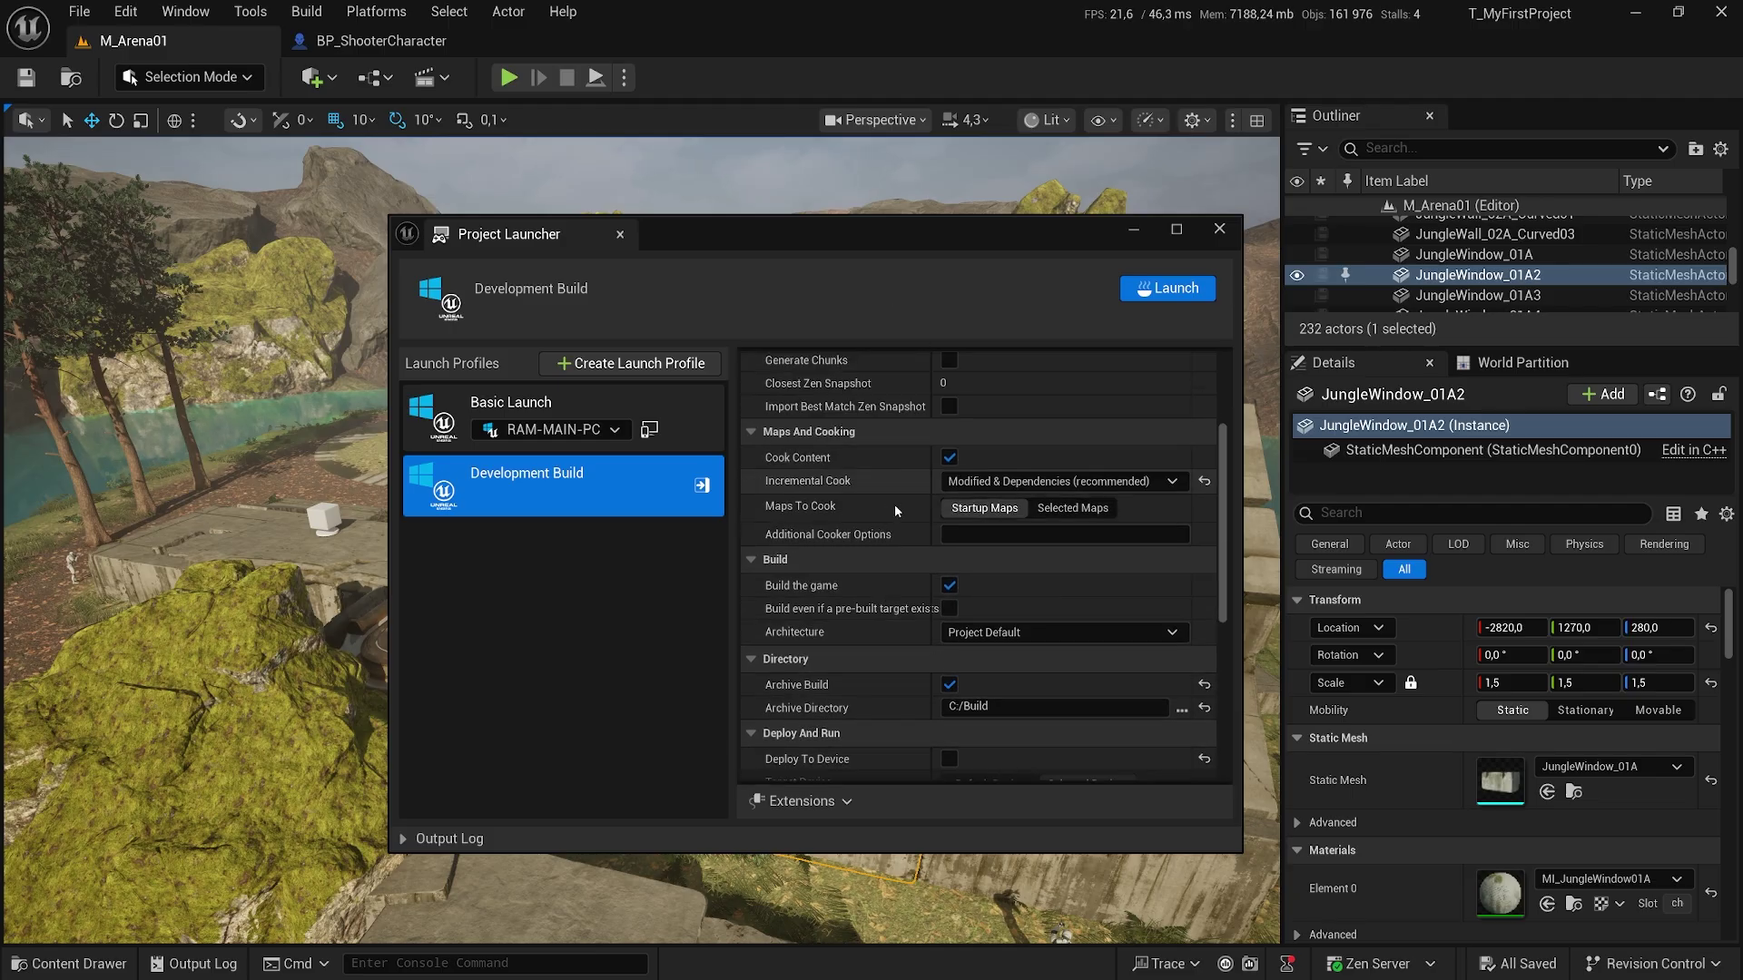
pyautogui.click(994, 635)
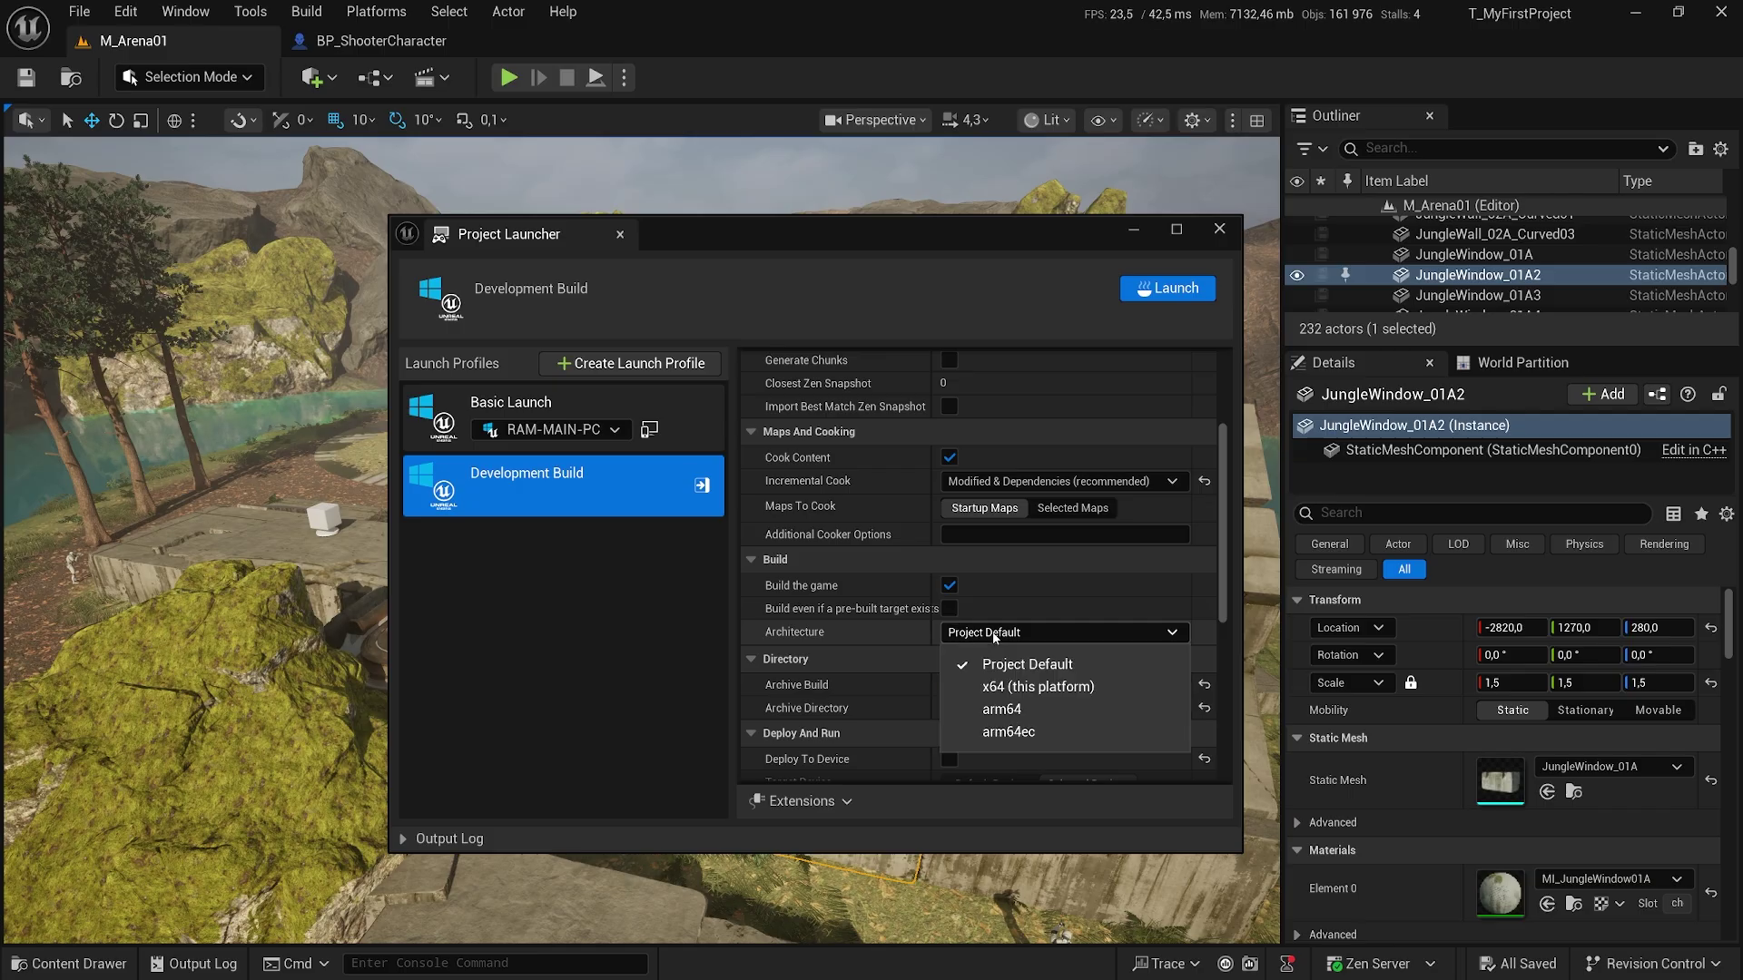
pyautogui.click(855, 627)
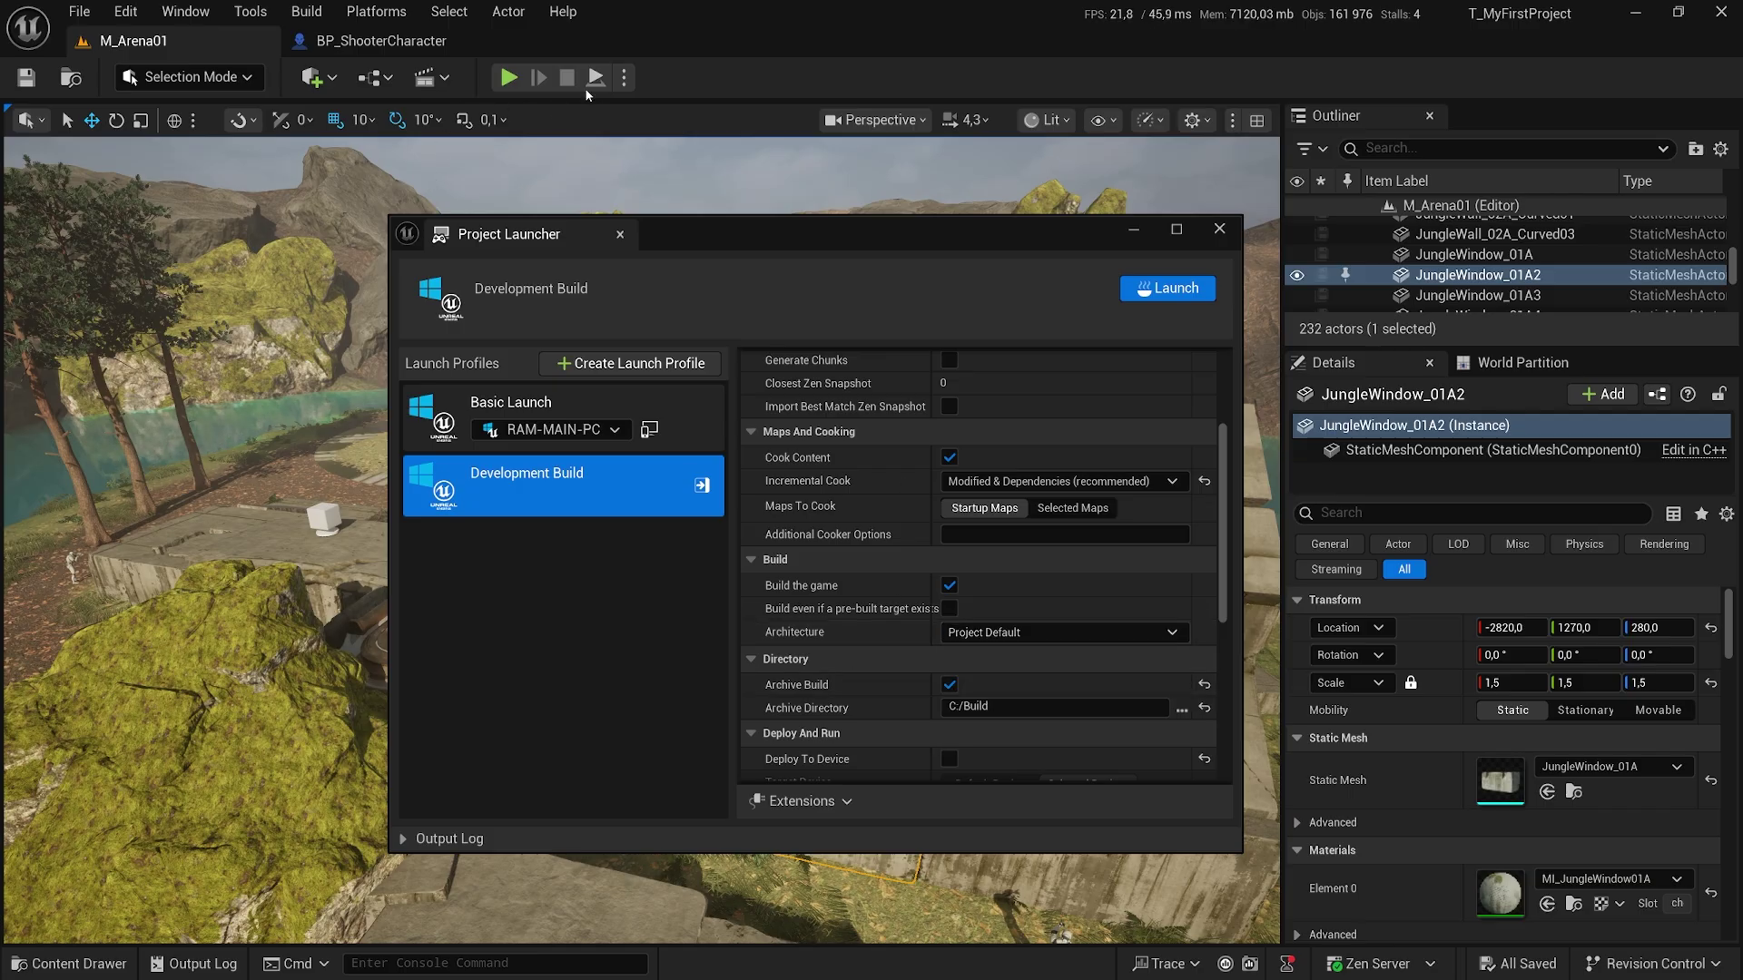
# Check the play mode options, and examine the project's Packaging settings down to the Project and Prerequisites sections.
pyautogui.click(623, 77)
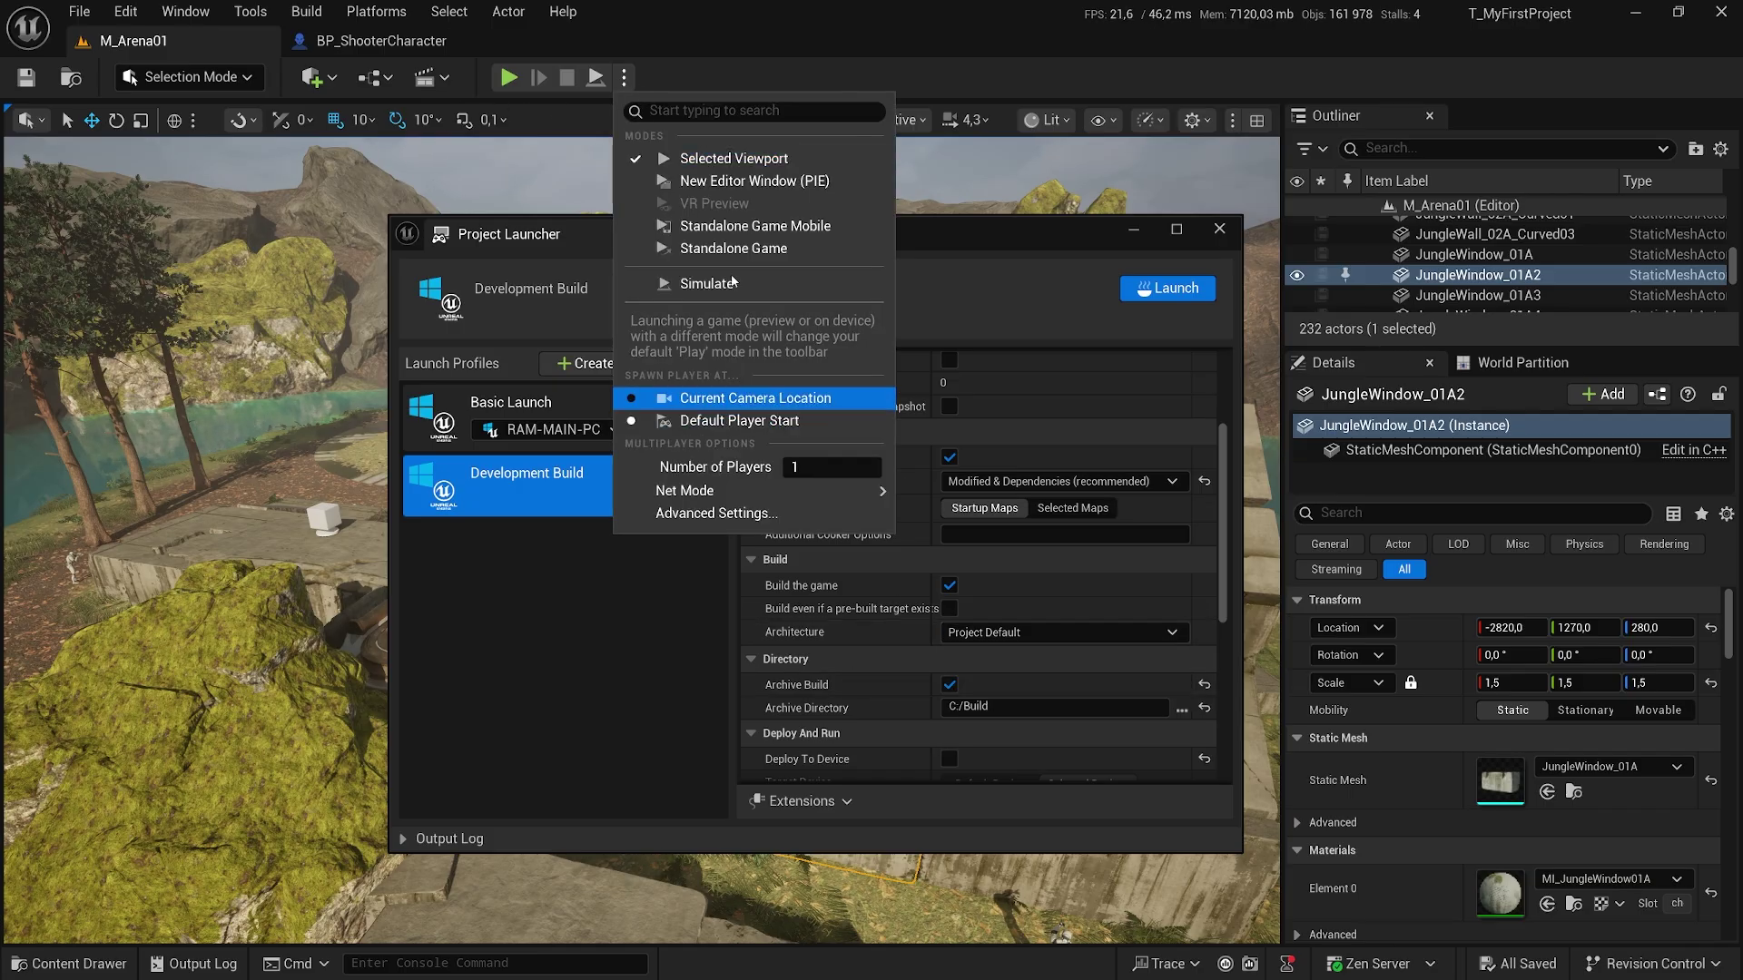
pyautogui.click(358, 12)
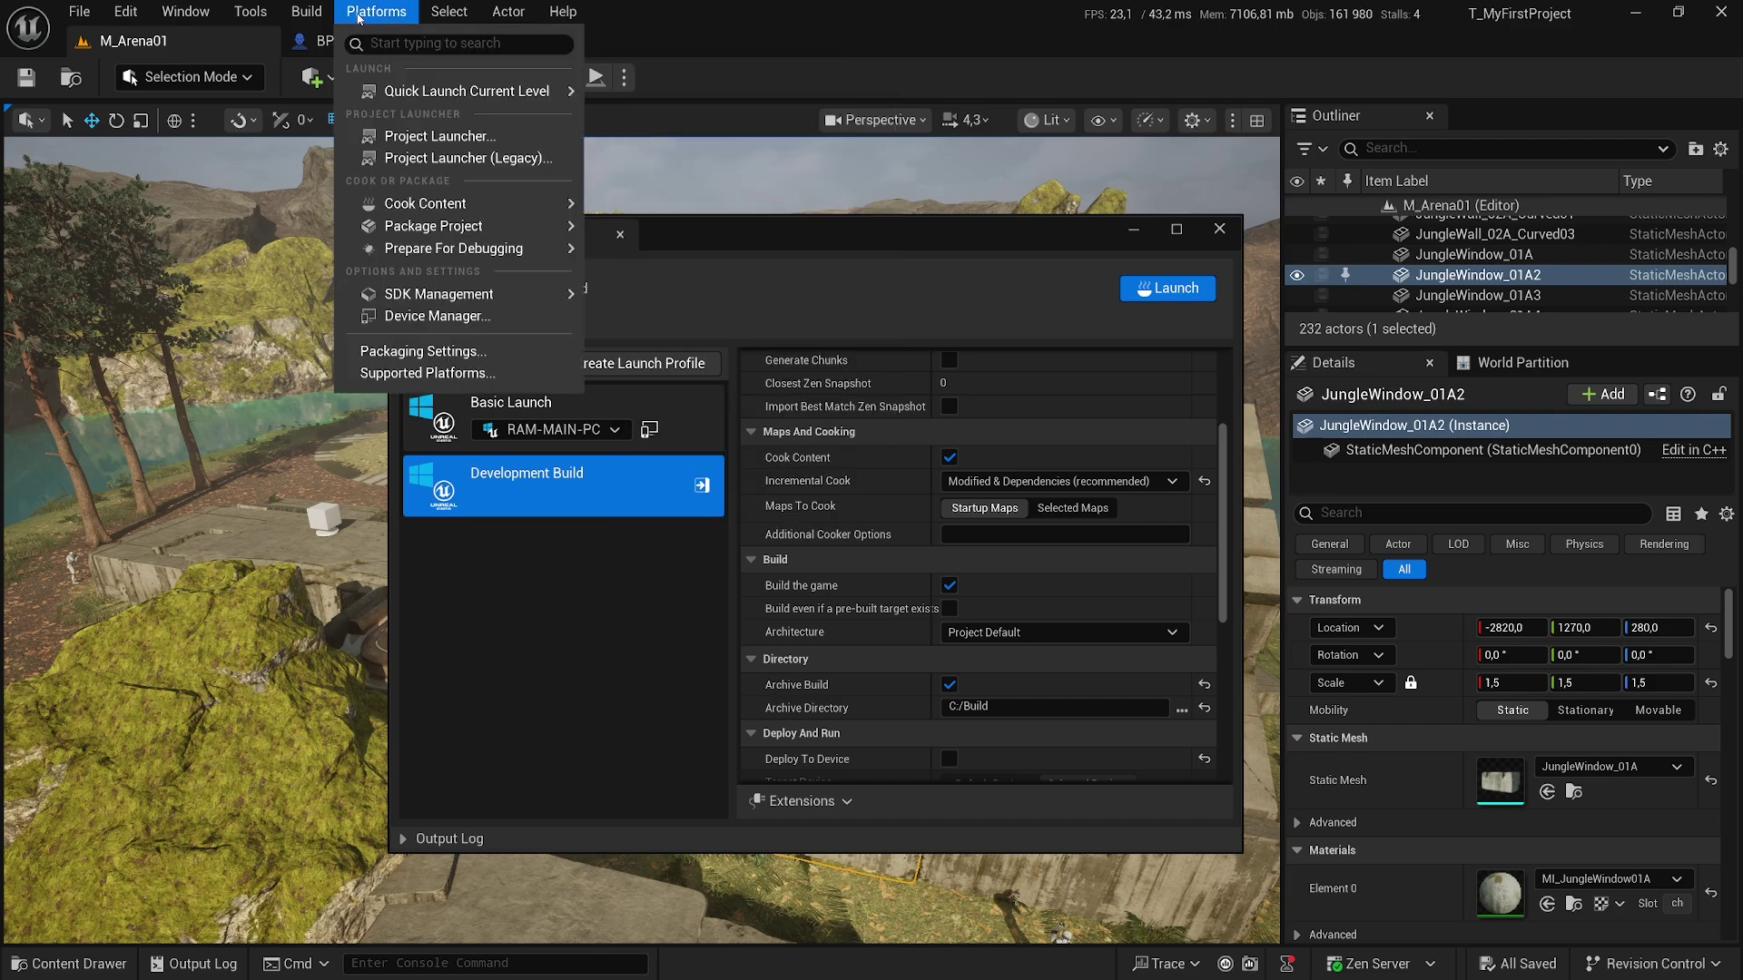
pyautogui.click(442, 352)
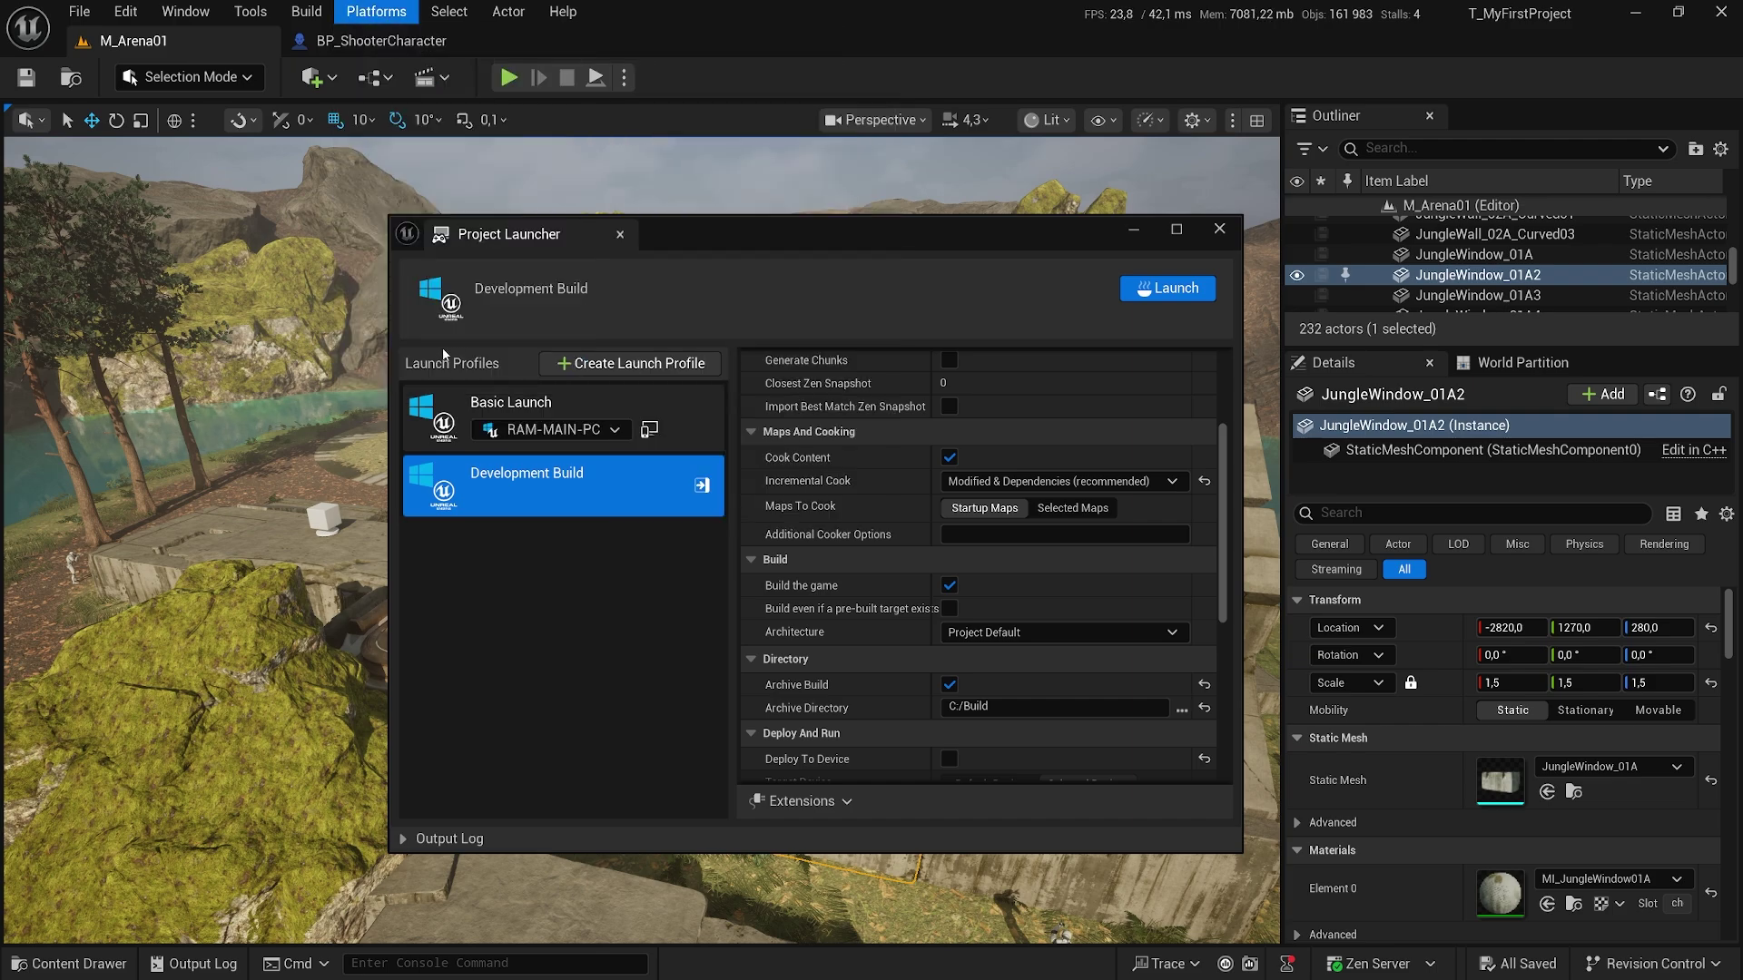
pyautogui.scroll(-3, 762, 524)
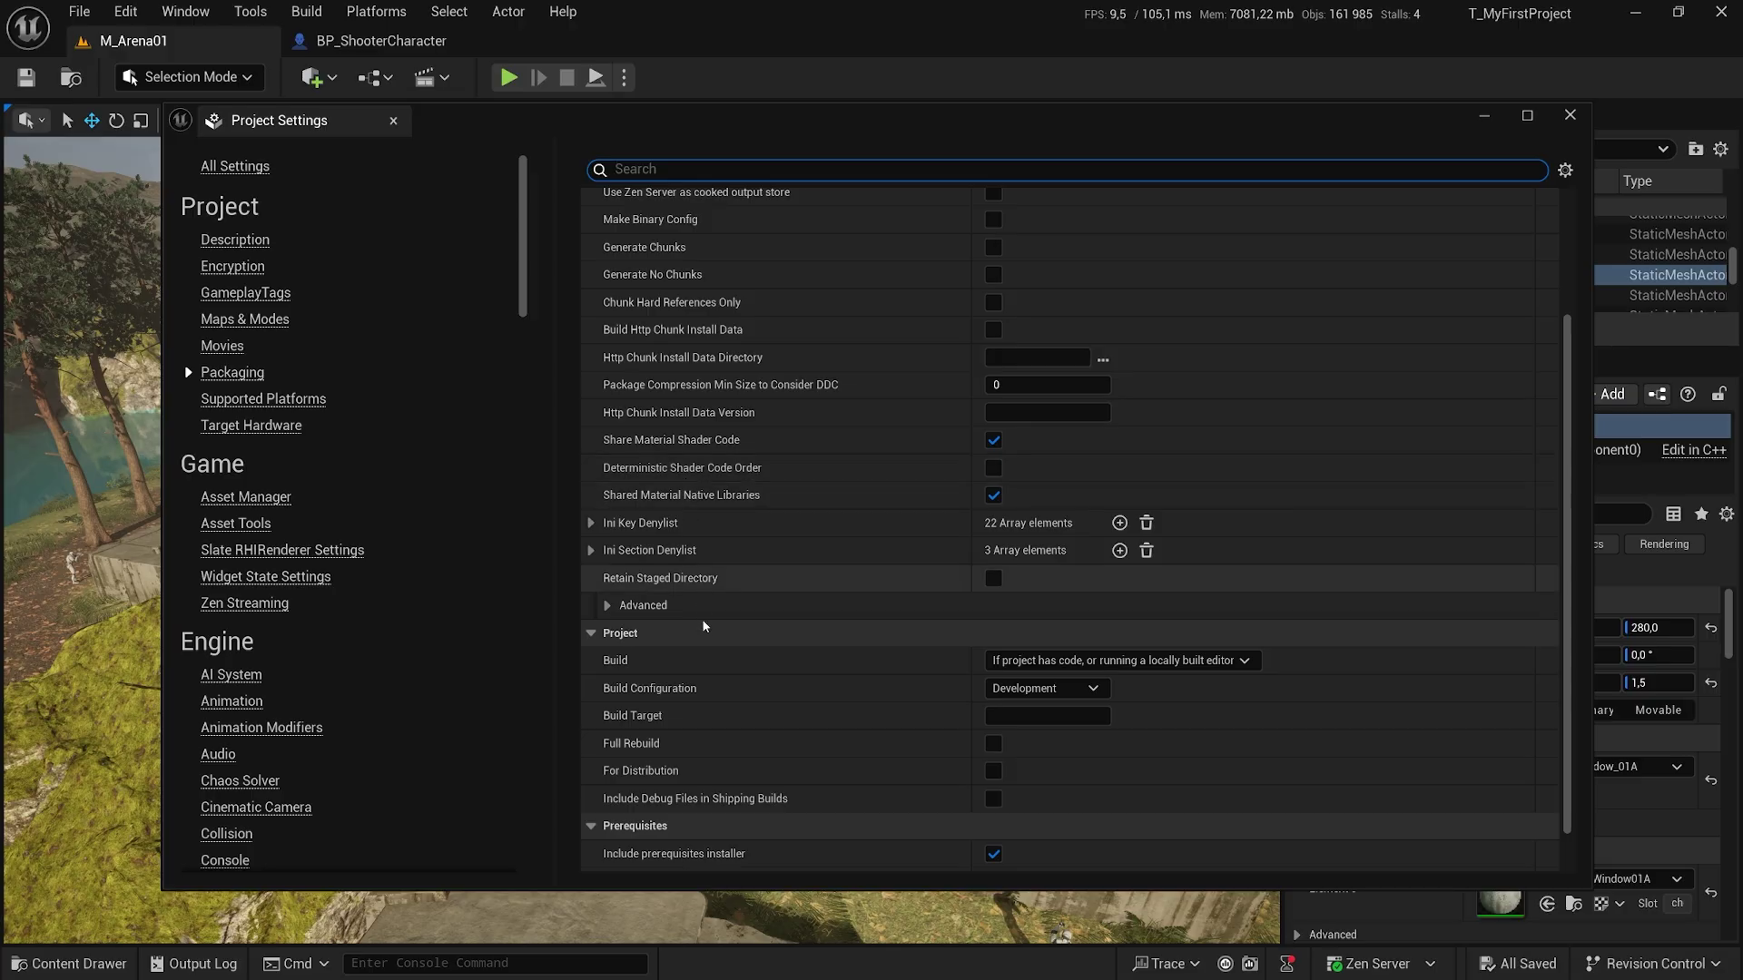
pyautogui.scroll(-2, 708, 654)
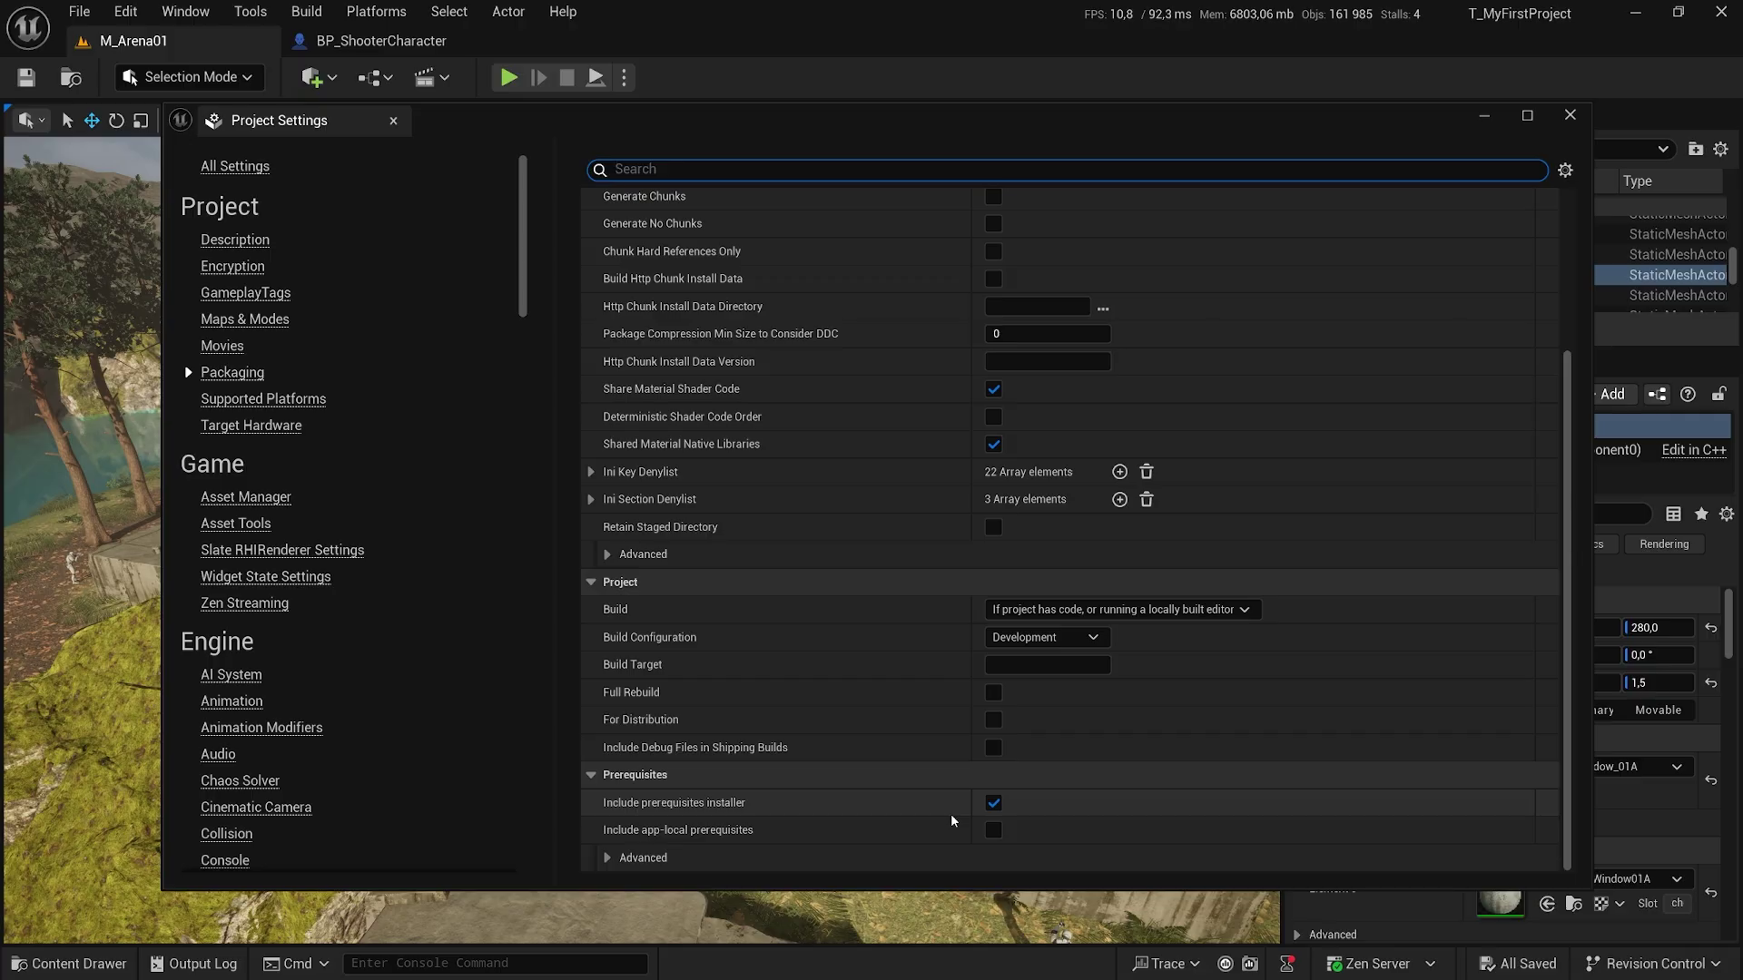
# Close the Project Settings, collapse the Development Build profile's settings and close the Project Launcher.
pyautogui.click(1569, 114)
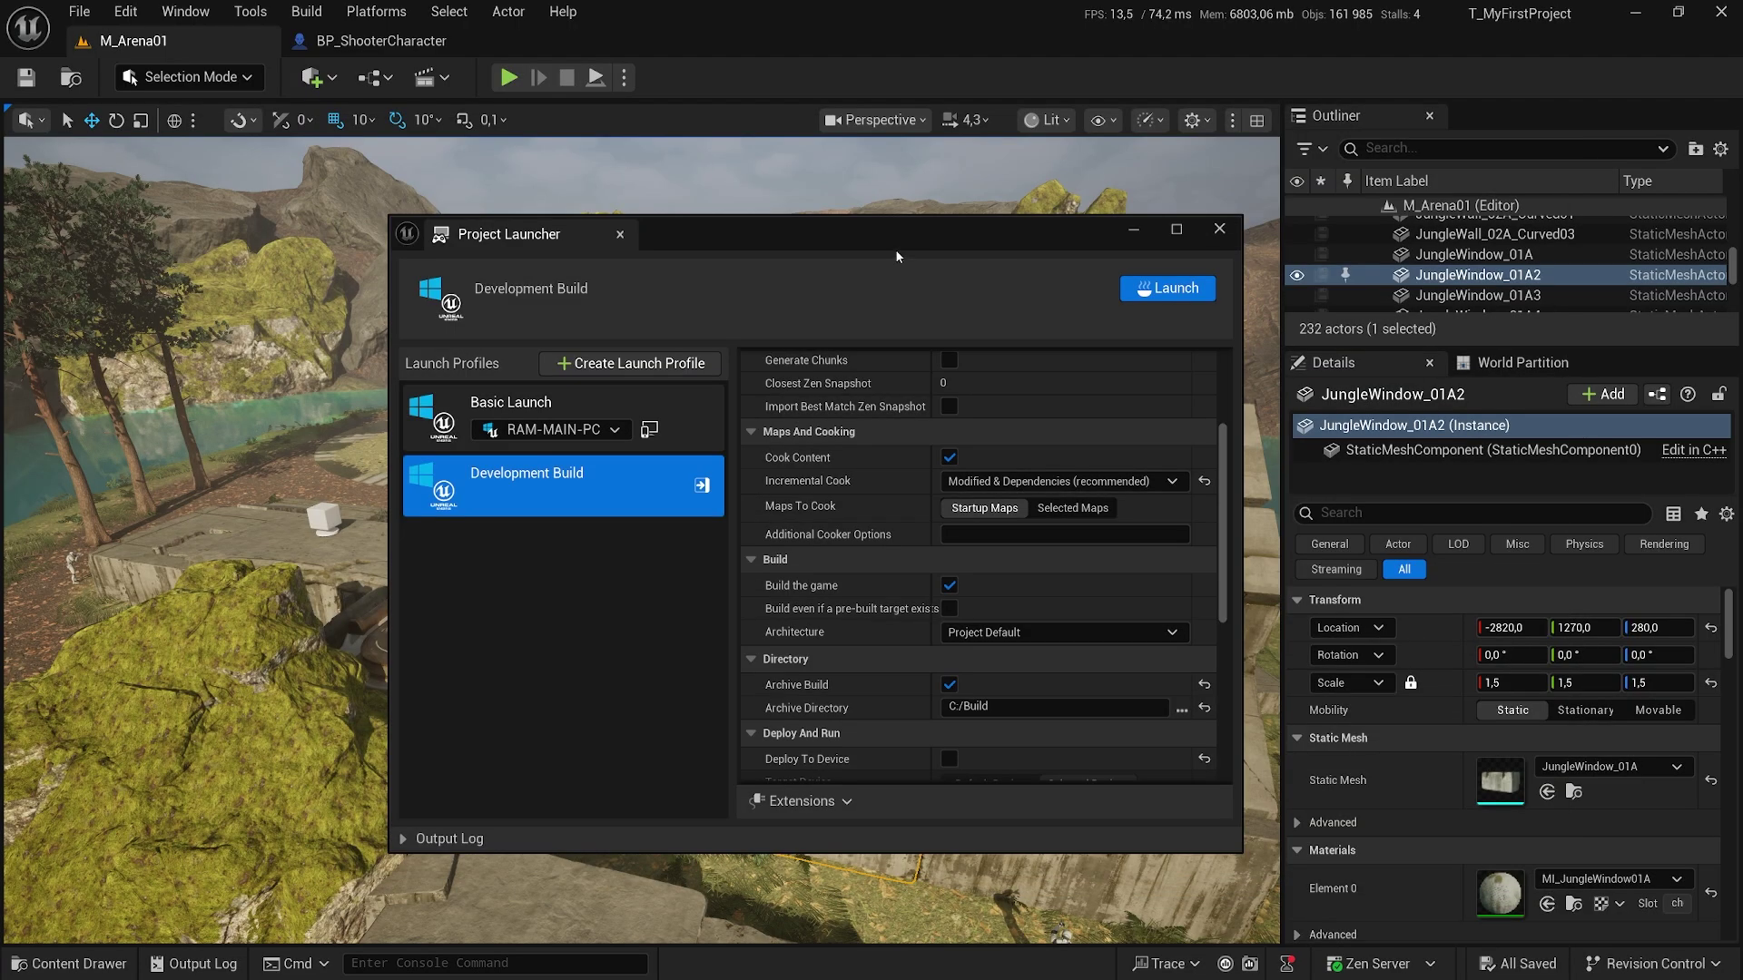
pyautogui.click(701, 486)
pyautogui.click(1219, 230)
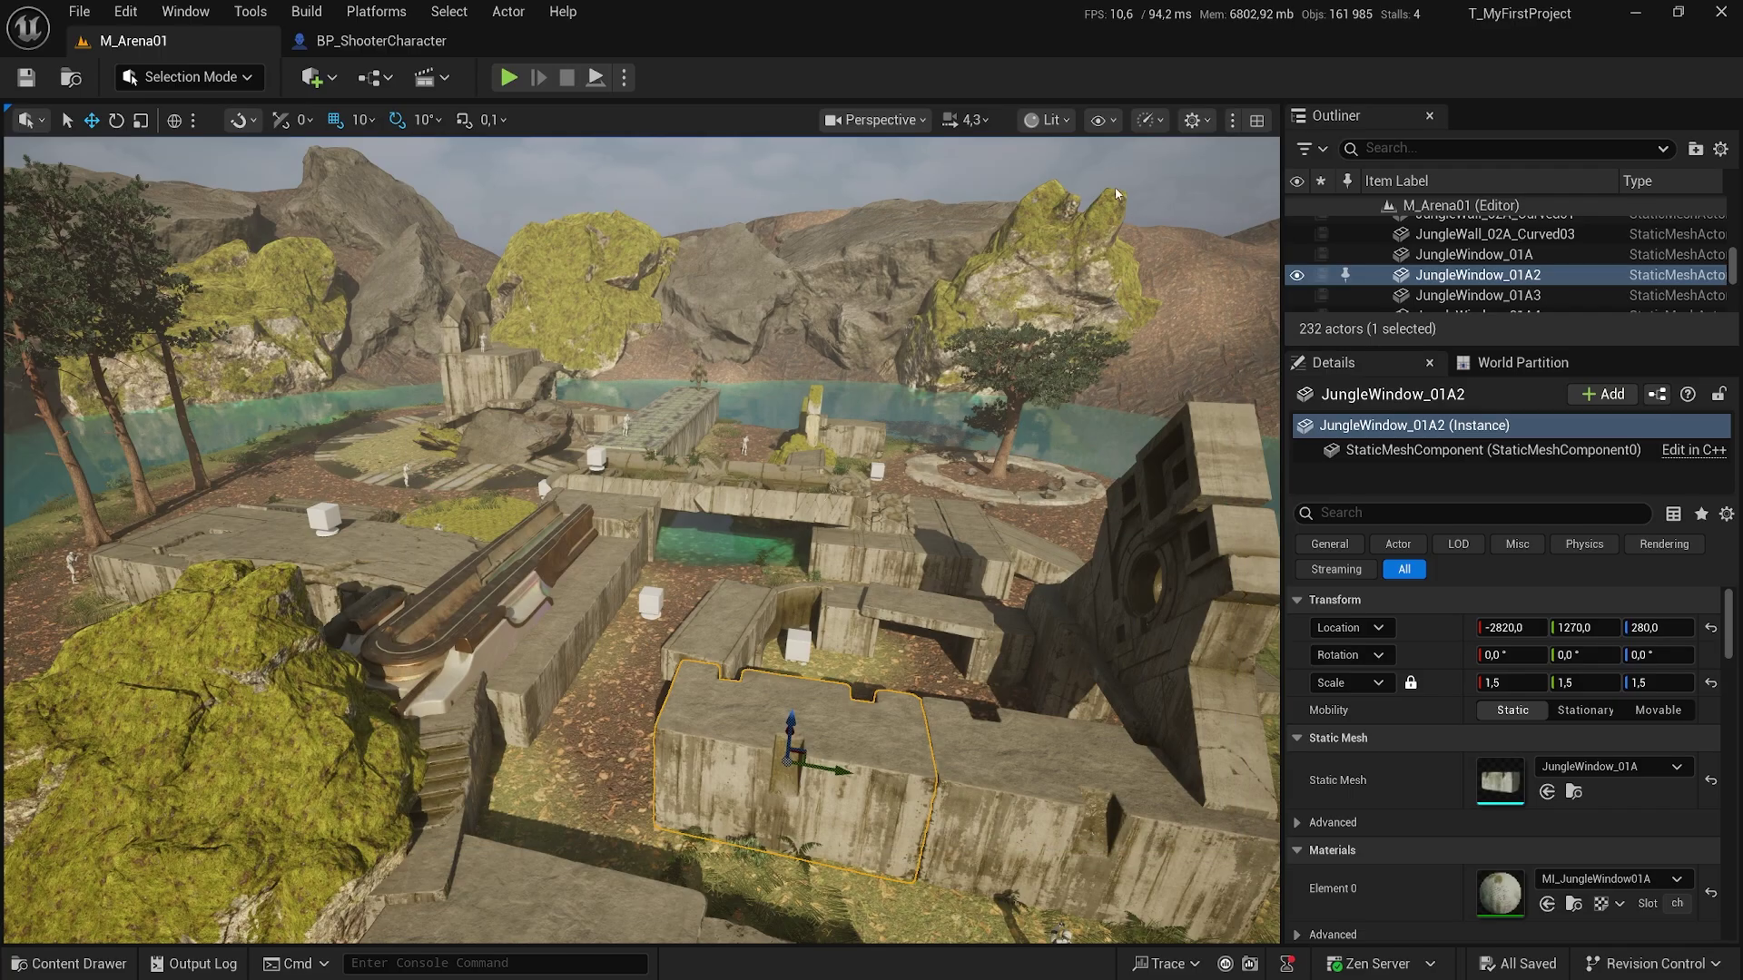